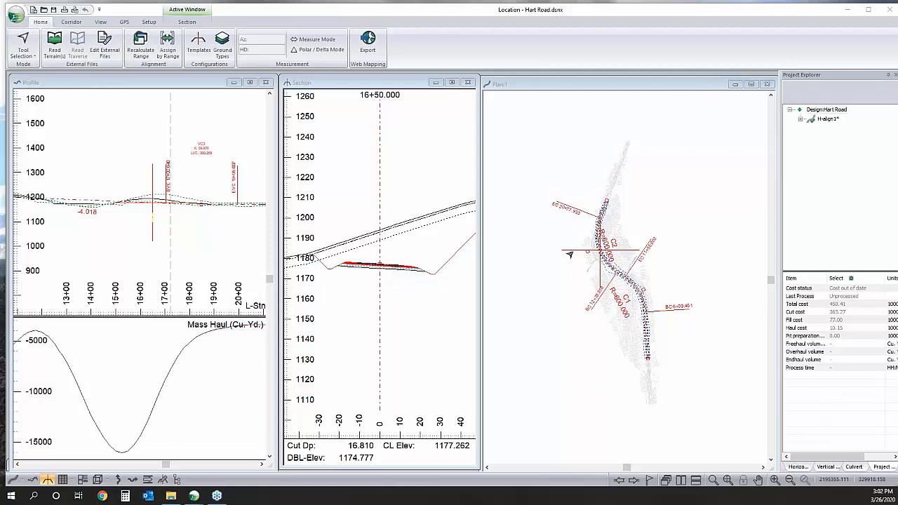
Step: Shift the intersection point of curve C2 slightly toward the road in the plan, and return to the Selection Tool
{"action": "scroll", "coordinate": [572, 253], "scroll_direction": "up", "scroll_amount": 2}
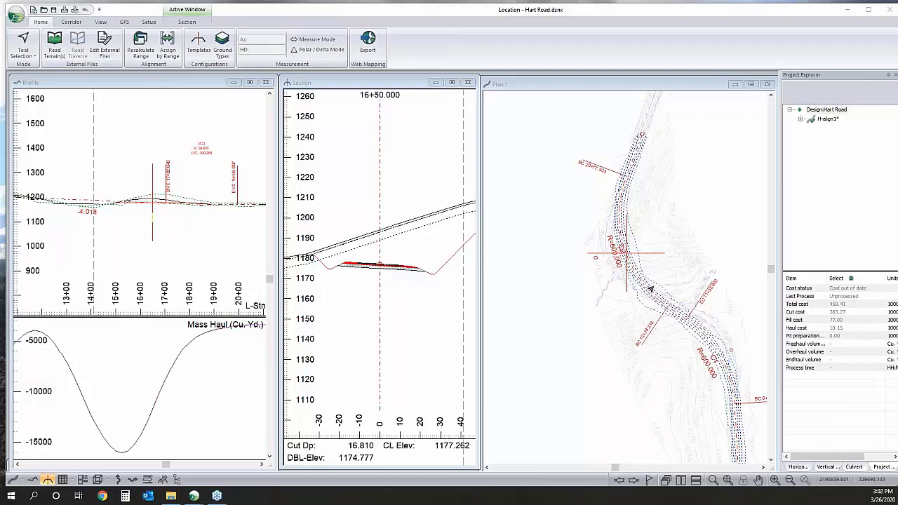
{"action": "right_click", "coordinate": [652, 250]}
{"action": "left_click", "coordinate": [673, 261]}
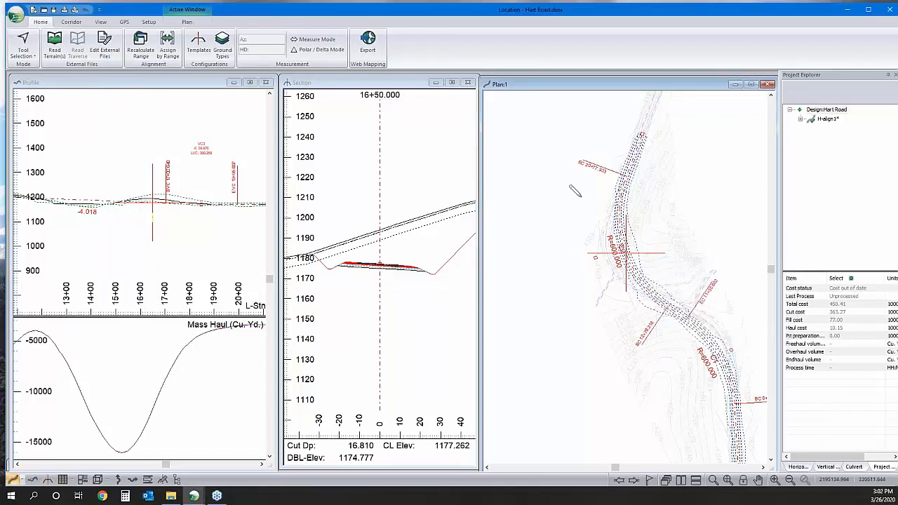
{"action": "left_click_drag", "start_coordinate": [594, 258], "coordinate": [610, 245]}
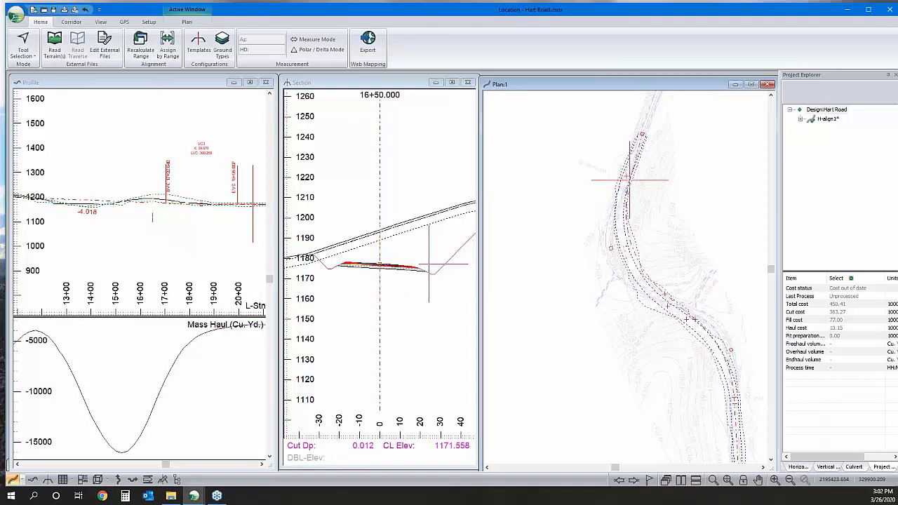
{"action": "right_click", "coordinate": [654, 209]}
{"action": "left_click", "coordinate": [688, 214]}
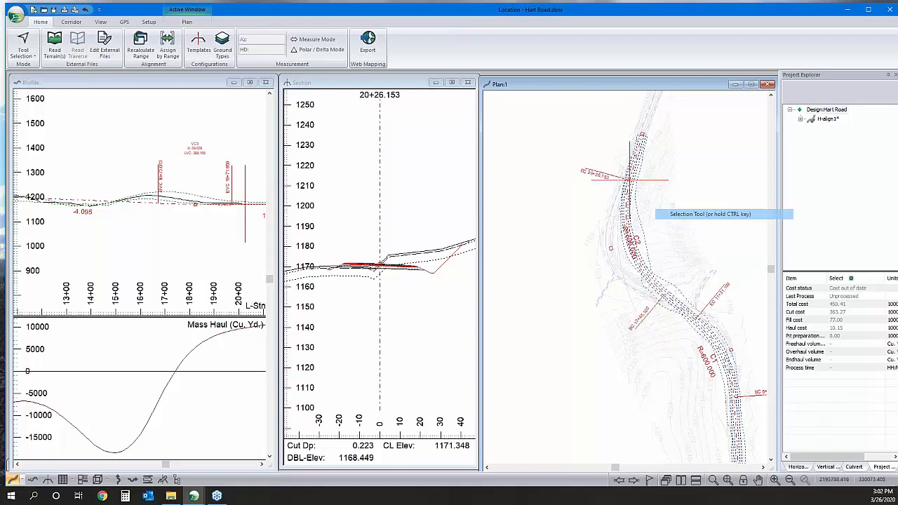
Step: Raise the intersection point of vertical curve VC3 in the profile, placing it near station 18+00, and return to the Selection Tool
{"action": "left_click", "coordinate": [186, 191]}
{"action": "left_click_drag", "start_coordinate": [195, 204], "coordinate": [188, 194]}
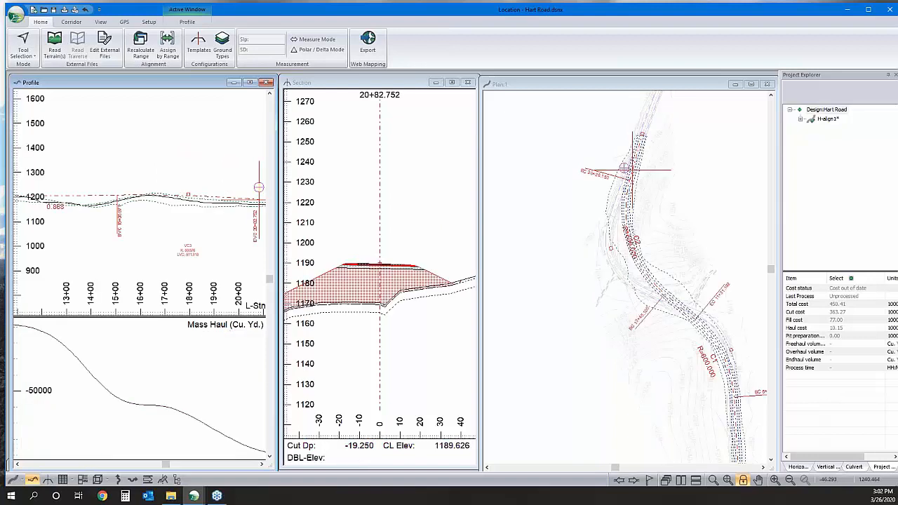
{"action": "right_click", "coordinate": [204, 161]}
{"action": "left_click", "coordinate": [232, 165]}
Step: Open the template editor and preview the DF - Rural, UB1 - Urban and RES - Resource Low Volume templates at the current station
{"action": "middle_click_drag", "start_coordinate": [370, 275], "coordinate": [395, 275]}
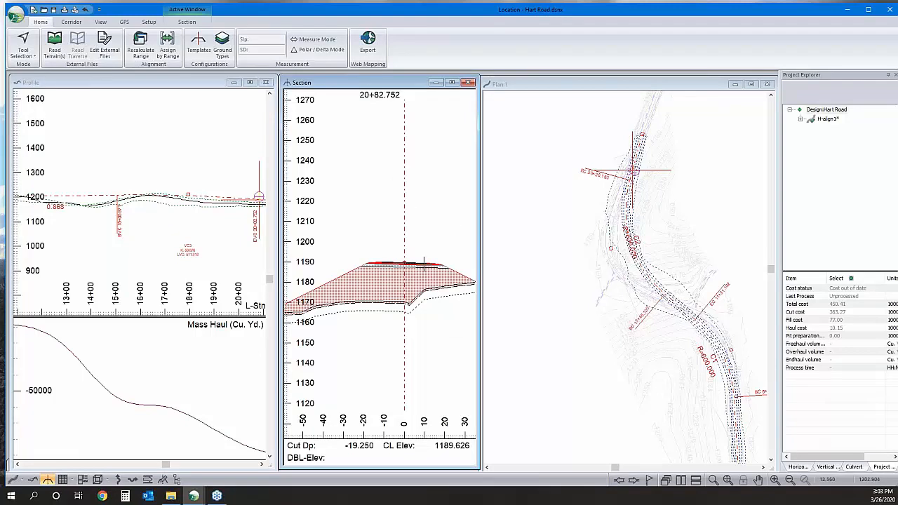
{"action": "left_click", "coordinate": [202, 49]}
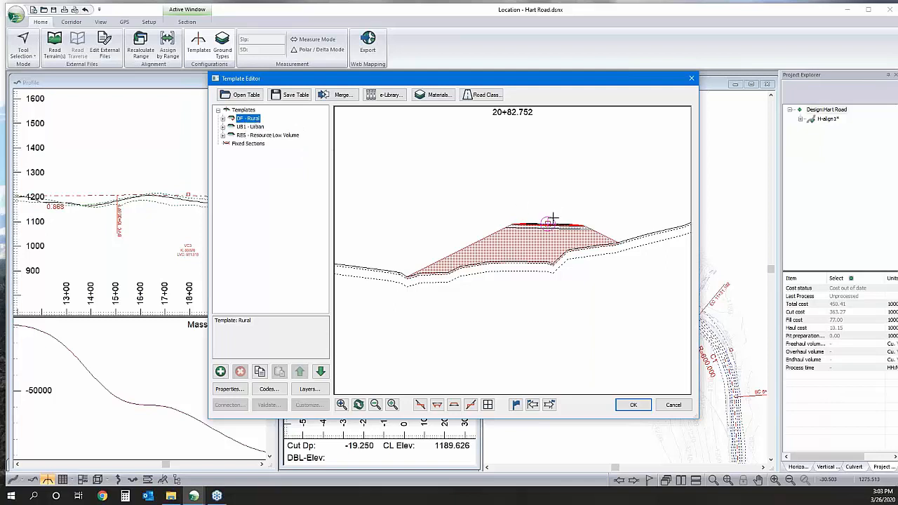
{"action": "scroll", "coordinate": [549, 225], "scroll_direction": "up", "scroll_amount": 1}
{"action": "scroll", "coordinate": [548, 224], "scroll_direction": "up", "scroll_amount": 1}
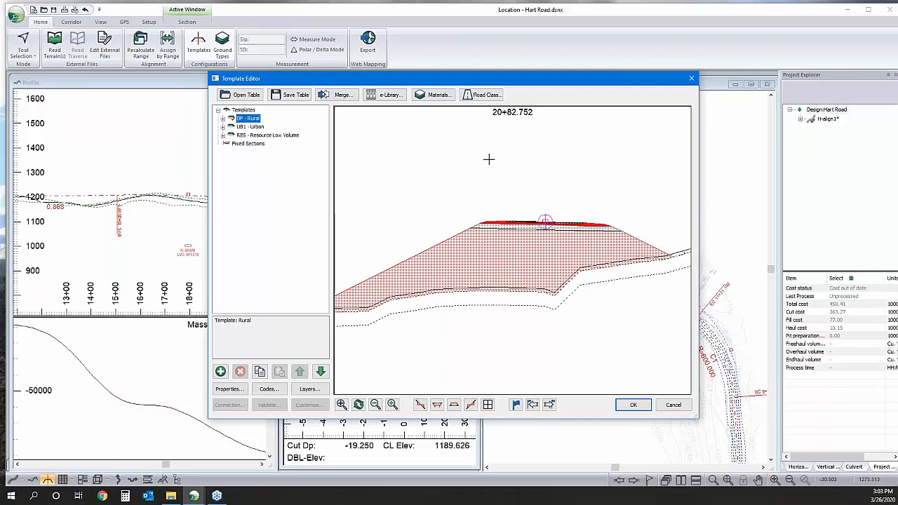
{"action": "left_click", "coordinate": [252, 127]}
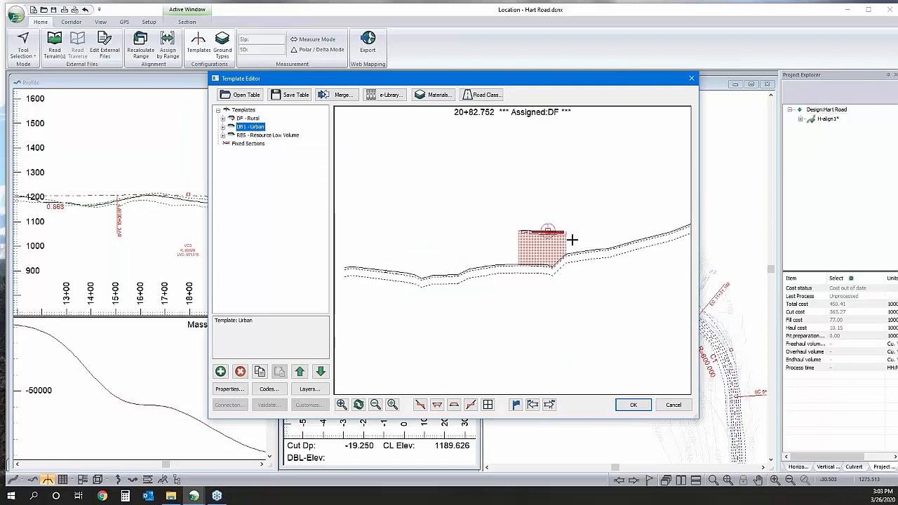
{"action": "left_click", "coordinate": [277, 135]}
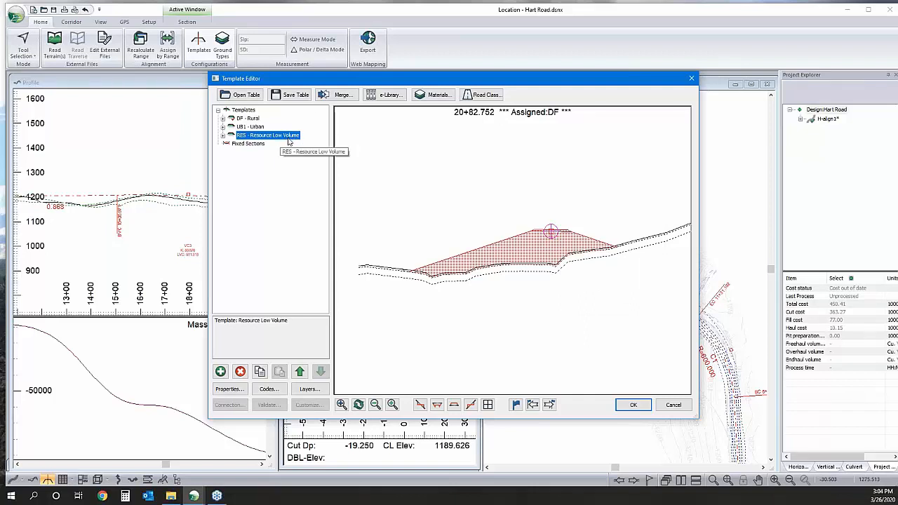
{"action": "scroll", "coordinate": [573, 240], "scroll_direction": "up", "scroll_amount": 3}
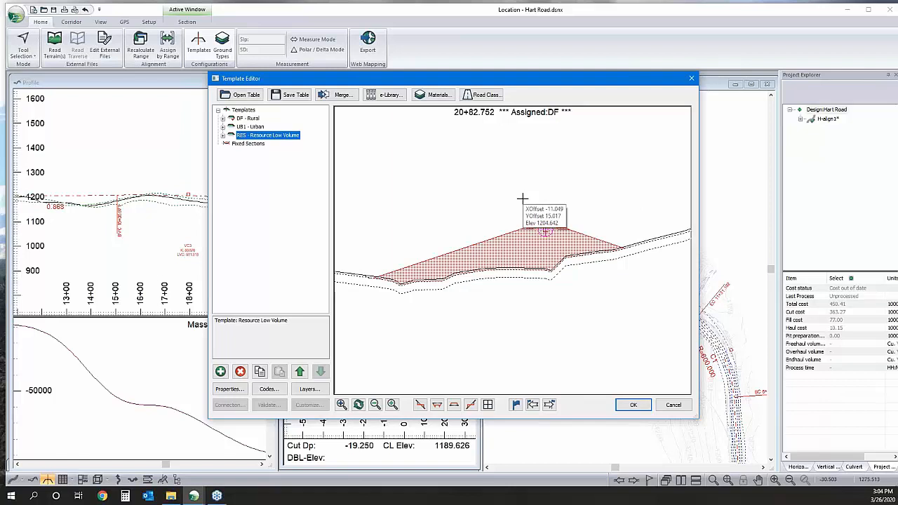
{"action": "left_click_drag", "start_coordinate": [578, 84], "coordinate": [631, 167]}
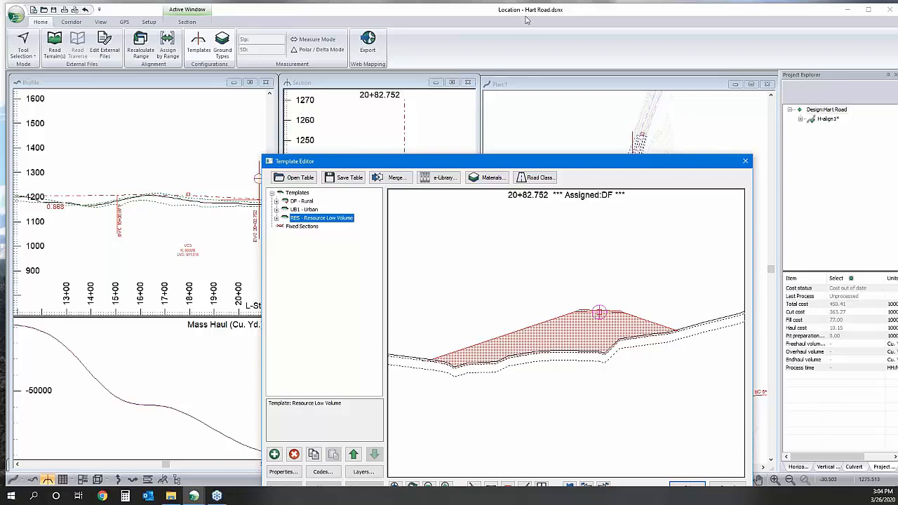
{"action": "left_click_drag", "start_coordinate": [451, 164], "coordinate": [413, 77]}
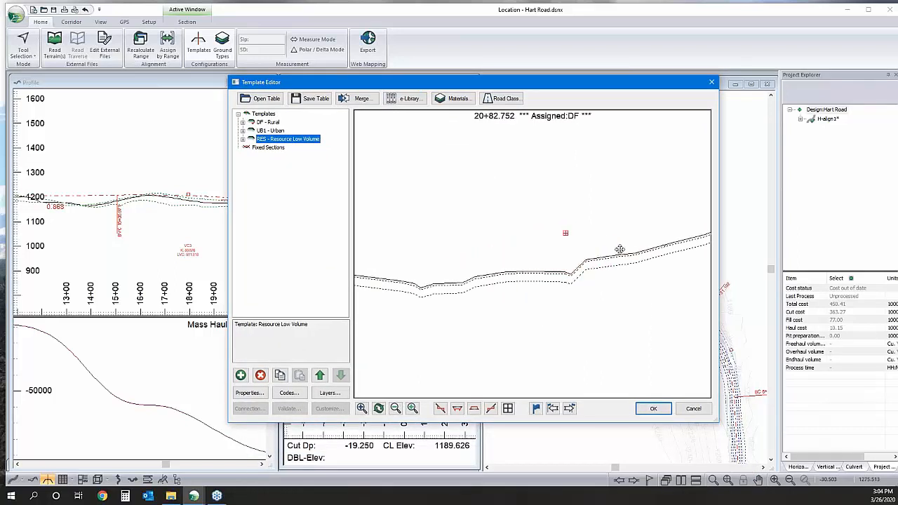
Step: Compare the DF - Rural and RES - Resource Low Volume templates while moving the template preview to different positions against the ground
{"action": "left_click", "coordinate": [270, 123]}
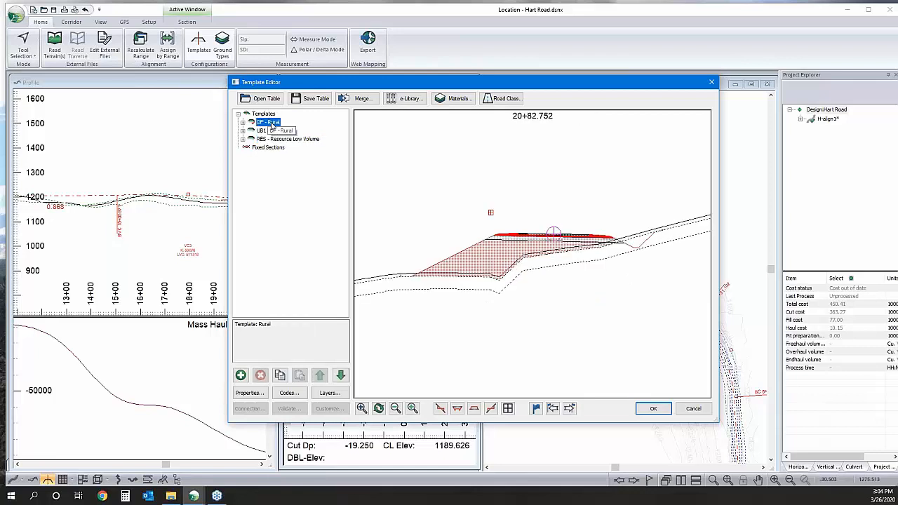
{"action": "middle_click_drag", "start_coordinate": [558, 278], "coordinate": [555, 251]}
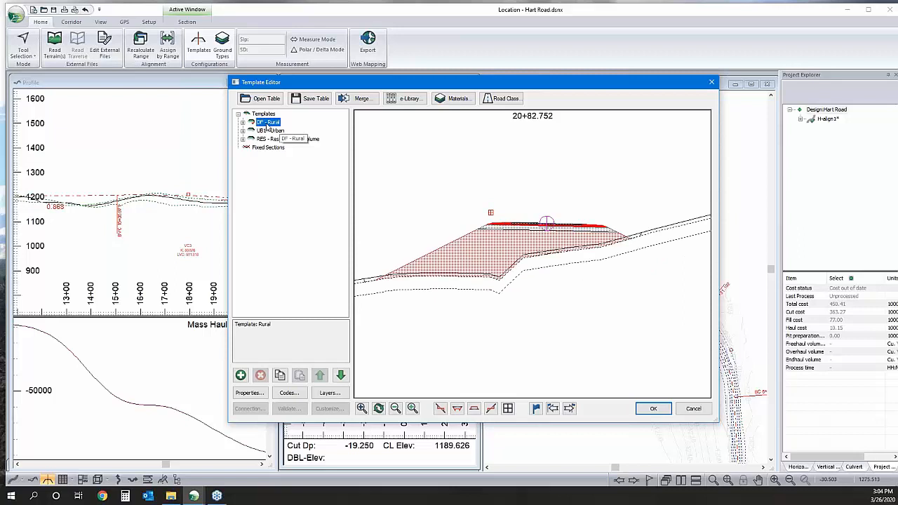
{"action": "left_click_drag", "start_coordinate": [552, 224], "coordinate": [563, 278]}
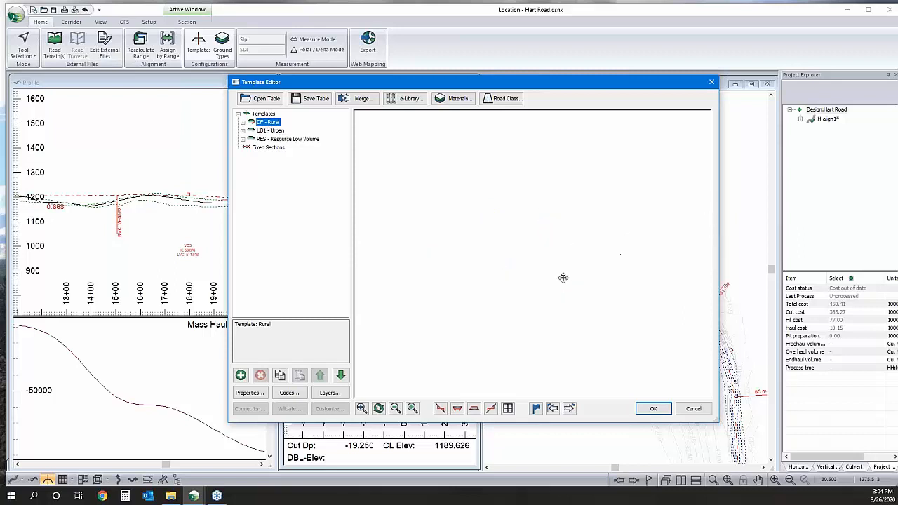
{"action": "key", "text": "Down"}
{"action": "key", "text": "Down"}
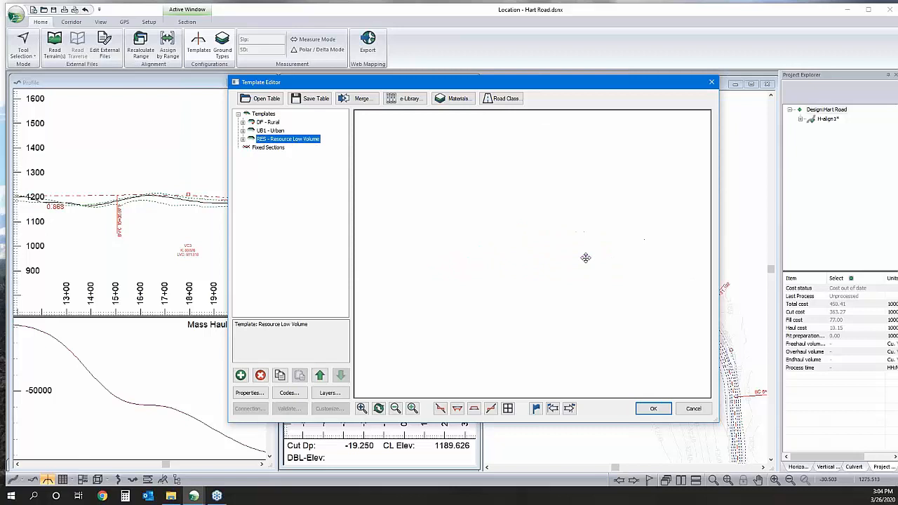
{"action": "left_click", "coordinate": [266, 125]}
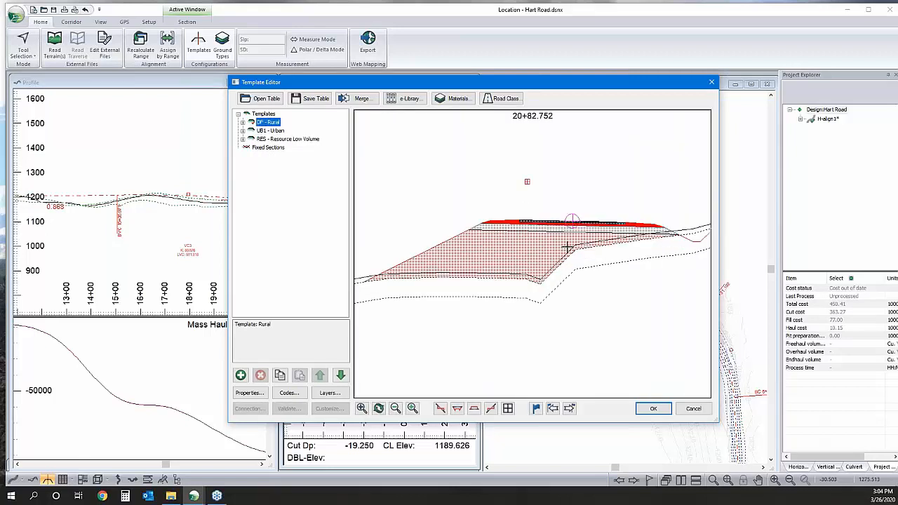
Step: Toggle the SG fill area hatching off and back on in the DF - Rural template preview
{"action": "mouse_move", "coordinate": [567, 247]}
{"action": "mouse_move", "coordinate": [511, 259]}
{"action": "mouse_move", "coordinate": [565, 229]}
{"action": "right_click", "coordinate": [547, 258]}
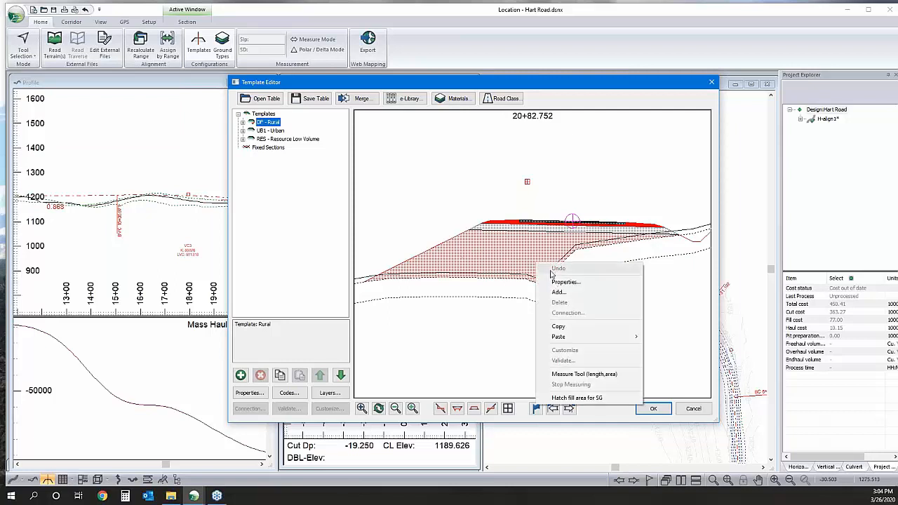
{"action": "left_click", "coordinate": [572, 398]}
{"action": "right_click", "coordinate": [542, 253]}
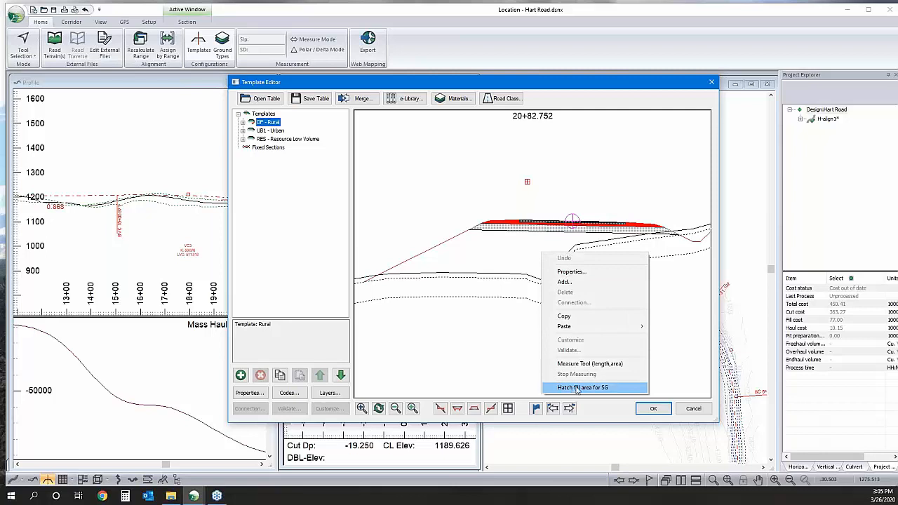
{"action": "left_click", "coordinate": [604, 389]}
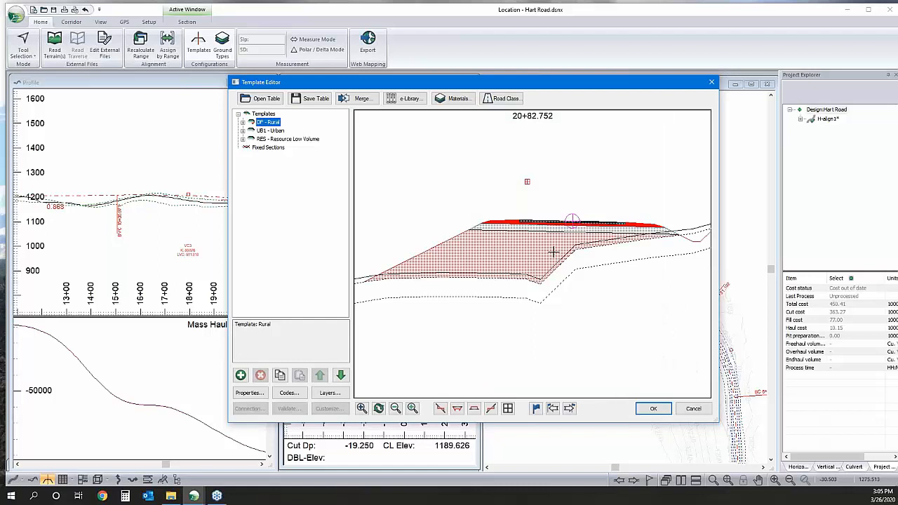
Step: Move the DF - Rural template below the ground and turn on hatching of the cut area for SG
{"action": "scroll", "coordinate": [558, 232], "scroll_direction": "up", "scroll_amount": 2}
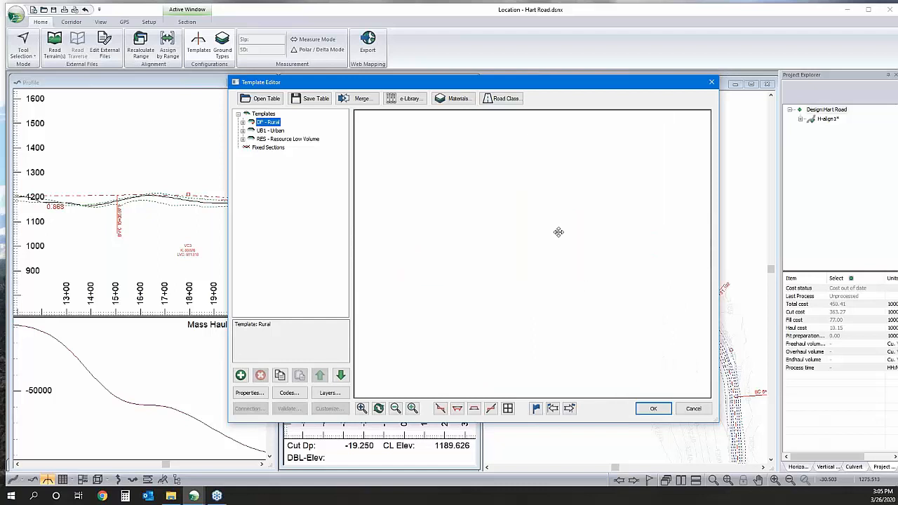
{"action": "right_click", "coordinate": [599, 284]}
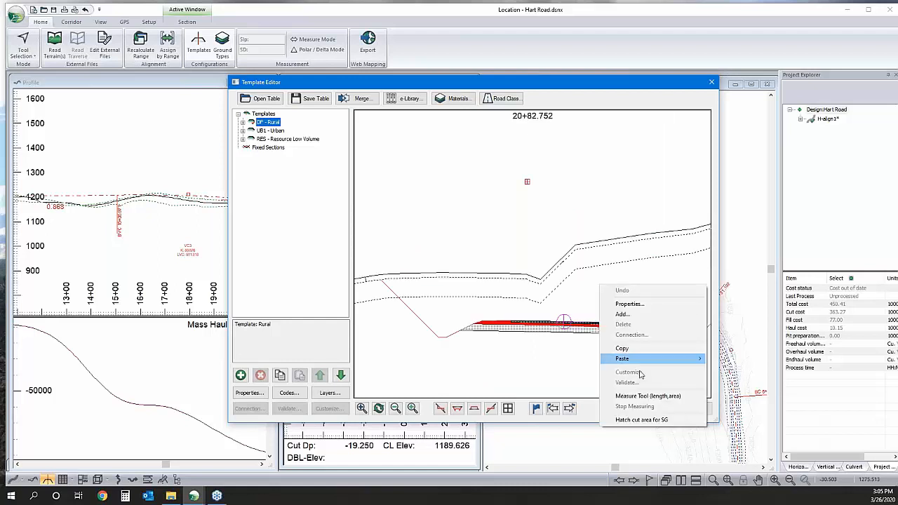
{"action": "left_click", "coordinate": [631, 420]}
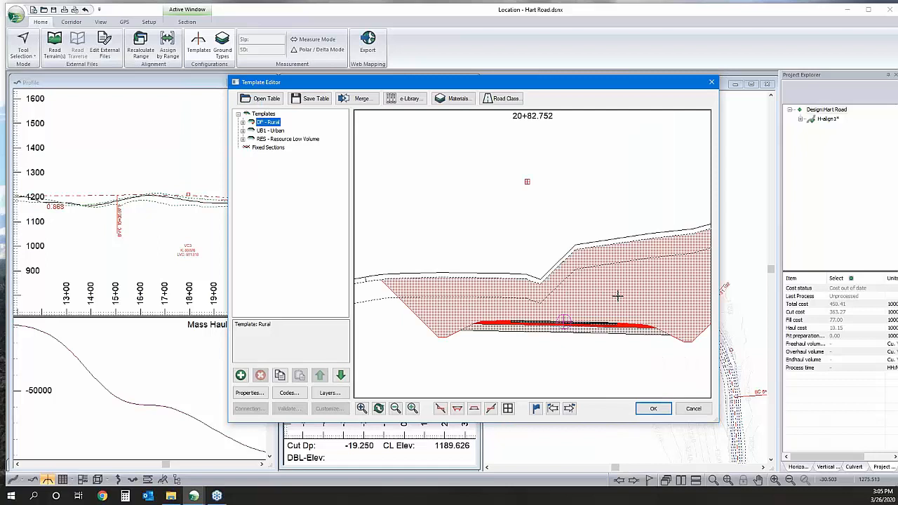
Step: Return the template above the ground and toggle the Srf1 fill area hatching off and back on
{"action": "scroll", "coordinate": [586, 326], "scroll_direction": "up", "scroll_amount": 2}
{"action": "middle_click_drag", "start_coordinate": [586, 327], "coordinate": [608, 227]}
{"action": "scroll", "coordinate": [559, 226], "scroll_direction": "up", "scroll_amount": 3}
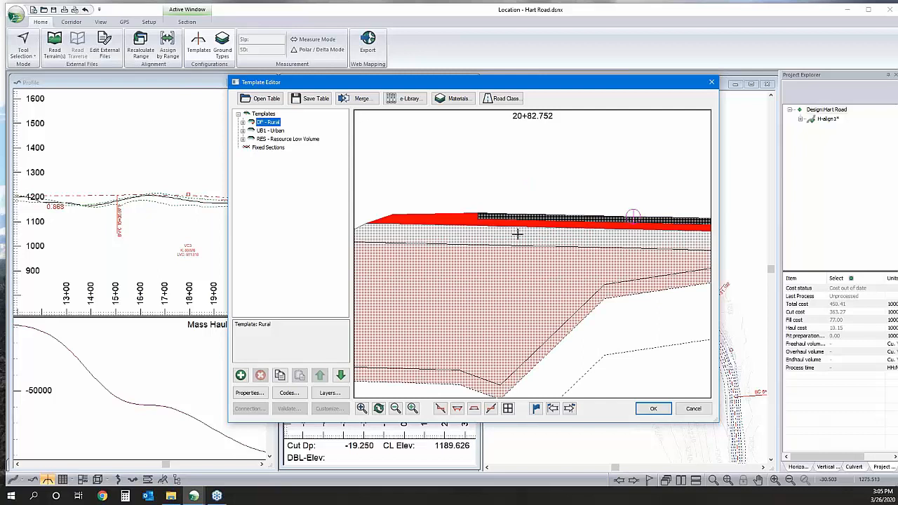
{"action": "right_click", "coordinate": [552, 240]}
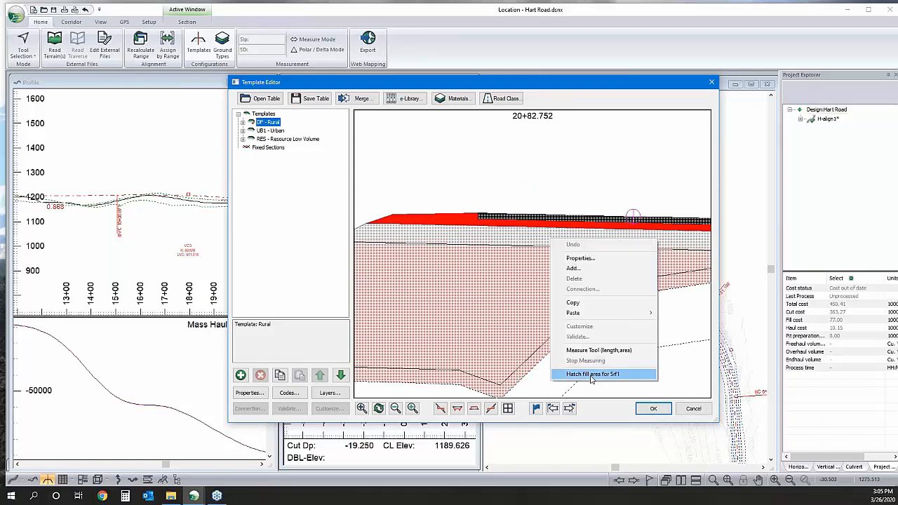
{"action": "left_click", "coordinate": [591, 375]}
{"action": "right_click", "coordinate": [598, 237]}
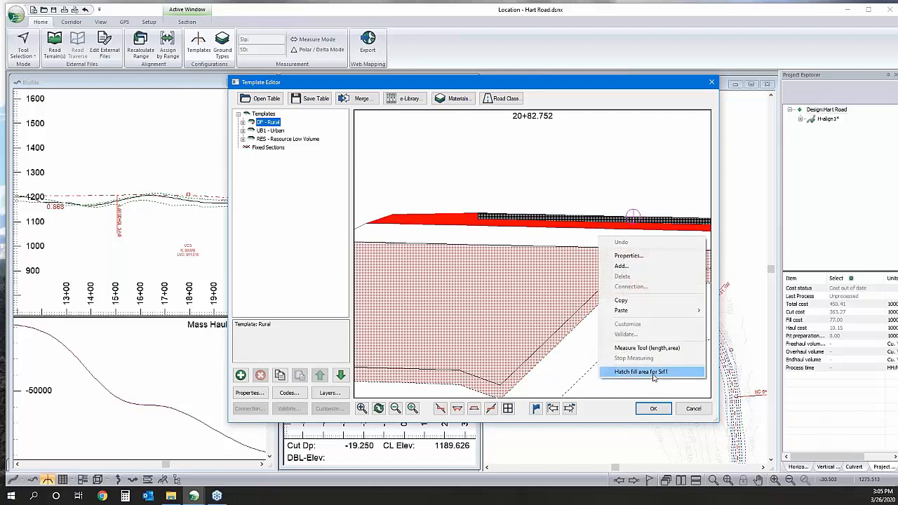
{"action": "left_click", "coordinate": [654, 377]}
Step: Toggle the fill area hatching of Srf2 and of Srf3 off and back on
{"action": "right_click", "coordinate": [581, 227]}
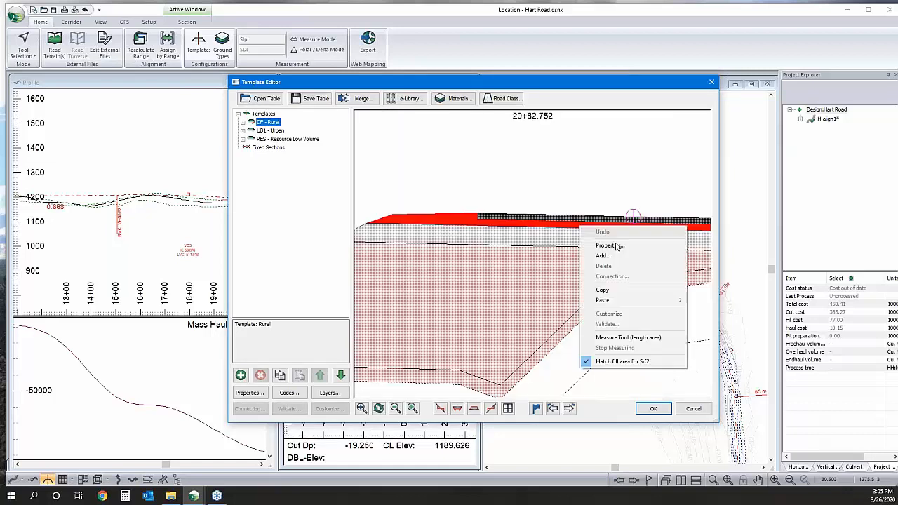
{"action": "left_click", "coordinate": [624, 364]}
{"action": "right_click", "coordinate": [590, 227]}
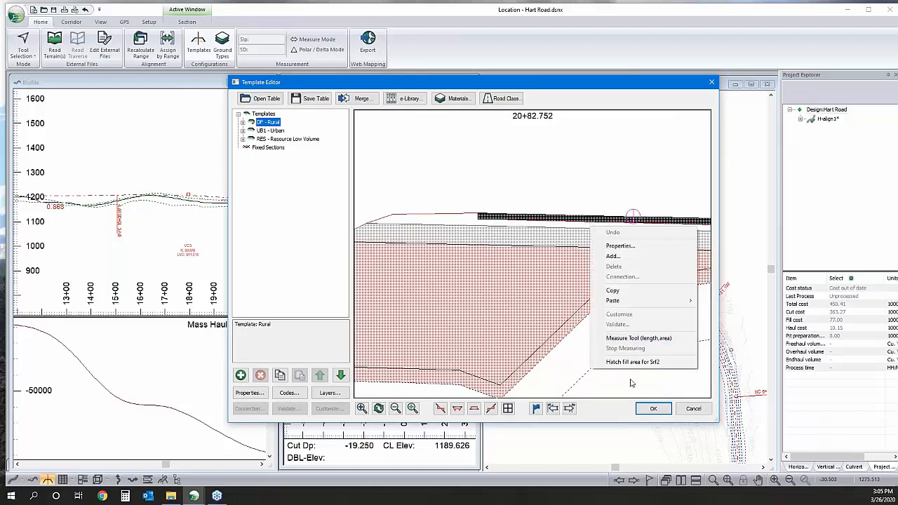
{"action": "left_click", "coordinate": [631, 366]}
{"action": "right_click", "coordinate": [587, 220]}
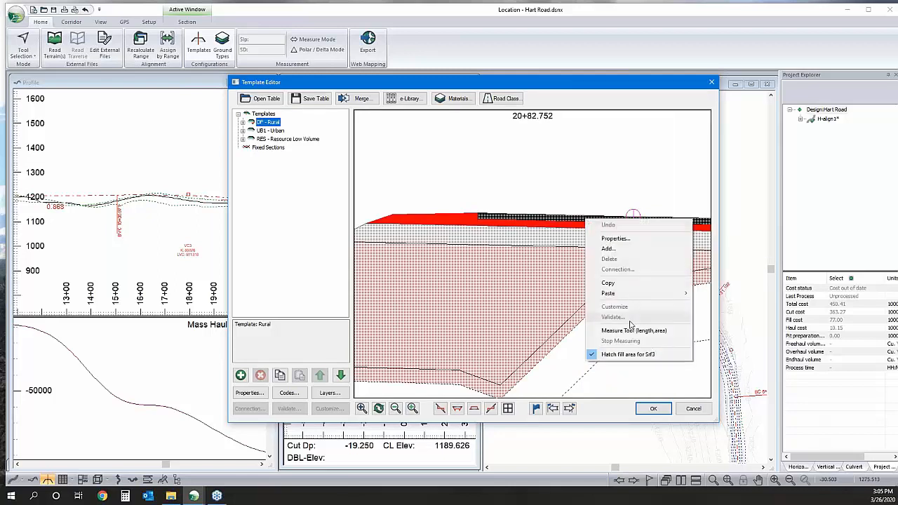
{"action": "left_click", "coordinate": [627, 355]}
{"action": "right_click", "coordinate": [614, 222]}
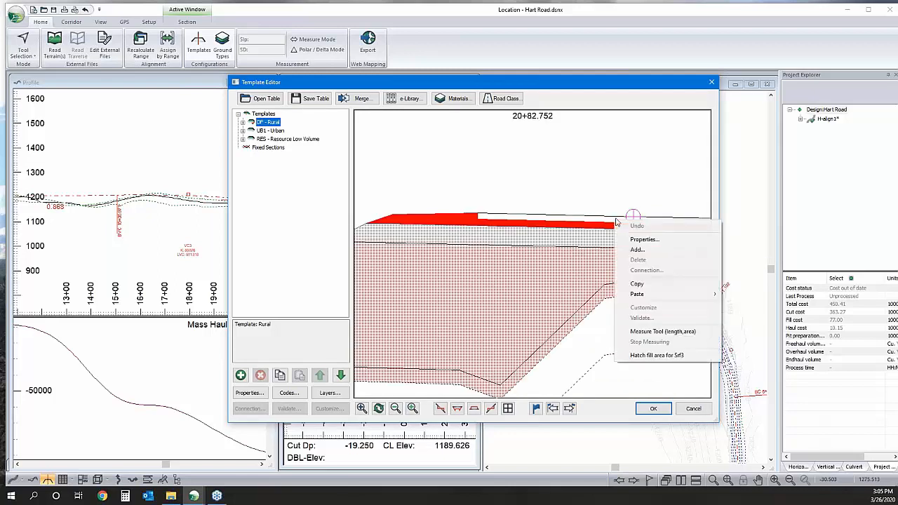
{"action": "left_click", "coordinate": [641, 355]}
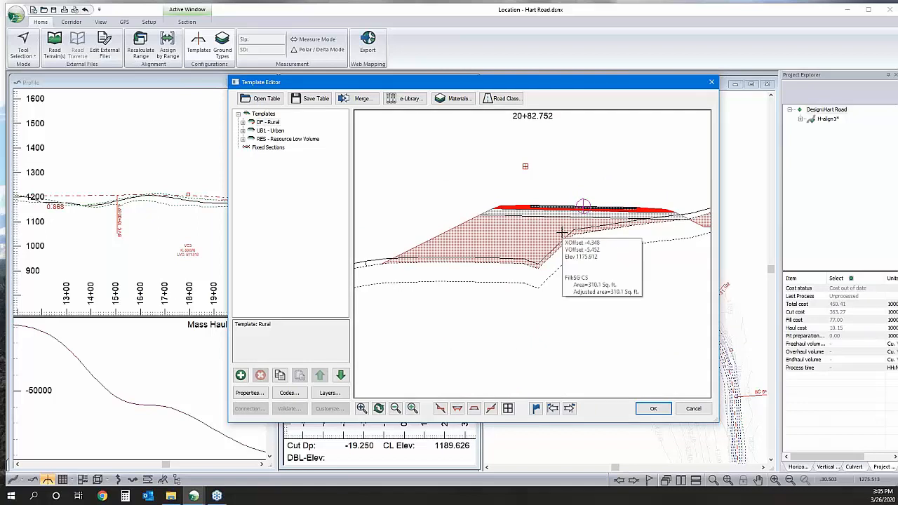
Step: Step forward and backward through the stations to preview the DF - Rural template at different cross sections
{"action": "left_click", "coordinate": [572, 410]}
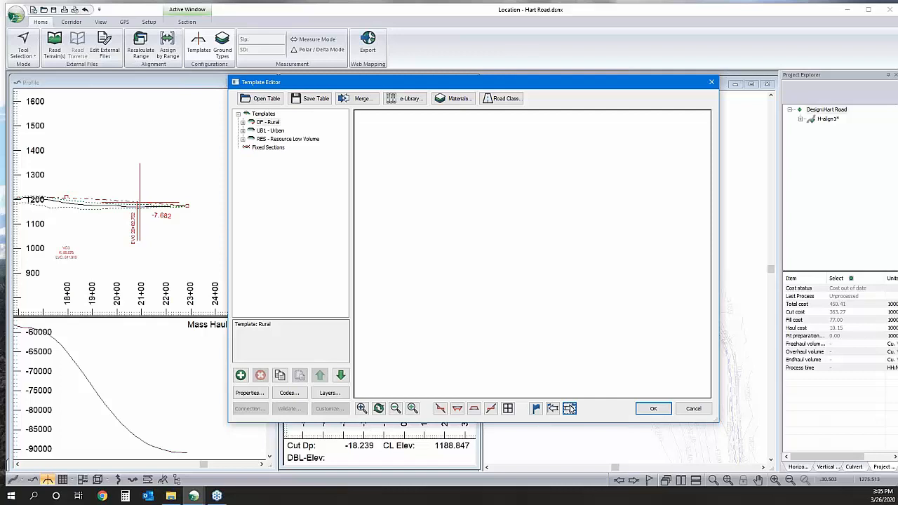
{"action": "left_click", "coordinate": [552, 409]}
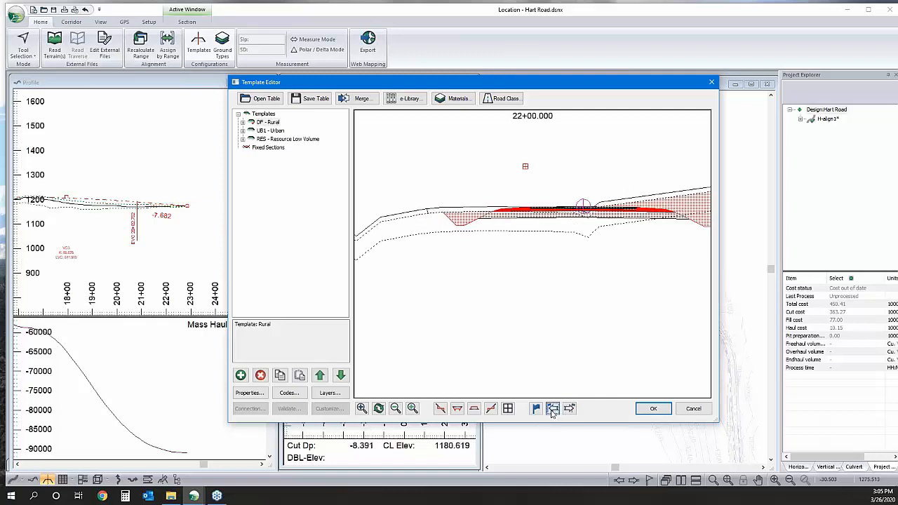
{"action": "left_click", "coordinate": [552, 410]}
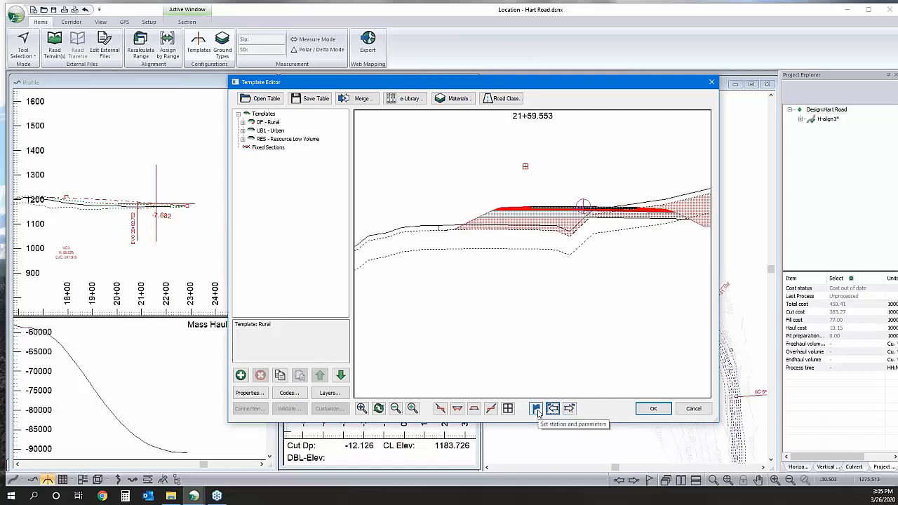
Step: Set the template preview to station 100
{"action": "left_click", "coordinate": [536, 409]}
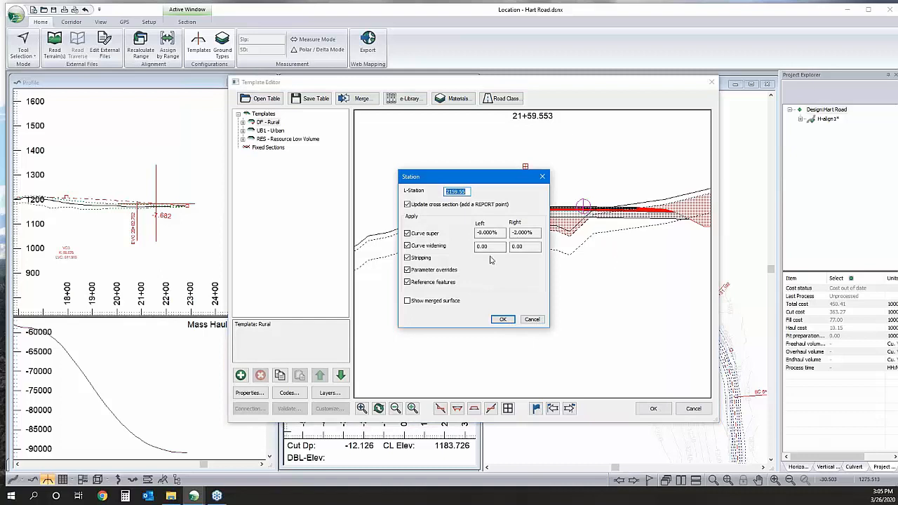
{"action": "type", "text": "100"}
{"action": "left_click", "coordinate": [502, 319]}
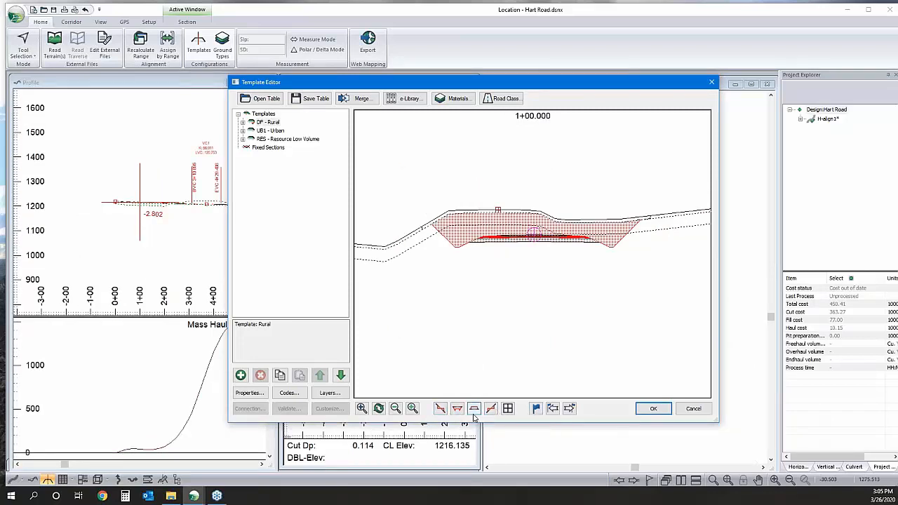
Step: Preview the template on the typical slope right, slope left, cut and fill ground, and in all four views together
{"action": "left_click", "coordinate": [441, 409]}
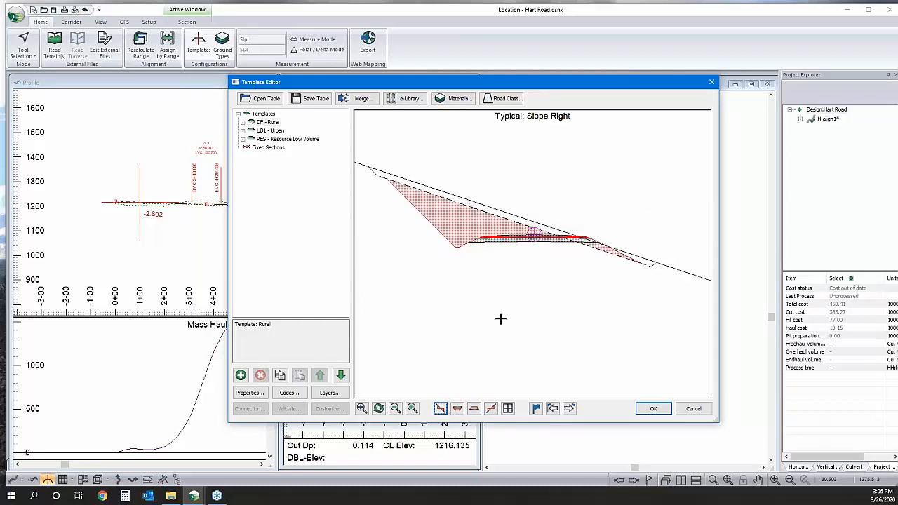
{"action": "left_click", "coordinate": [490, 408]}
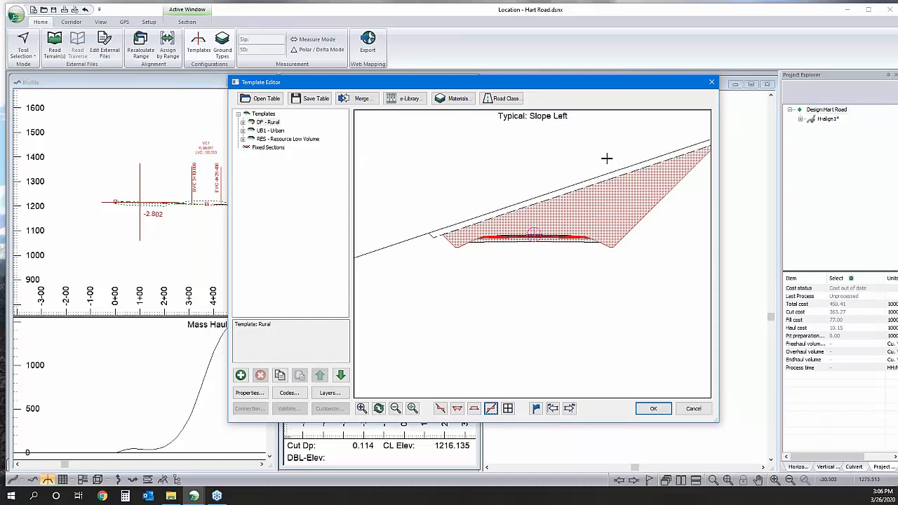
{"action": "left_click", "coordinate": [457, 408]}
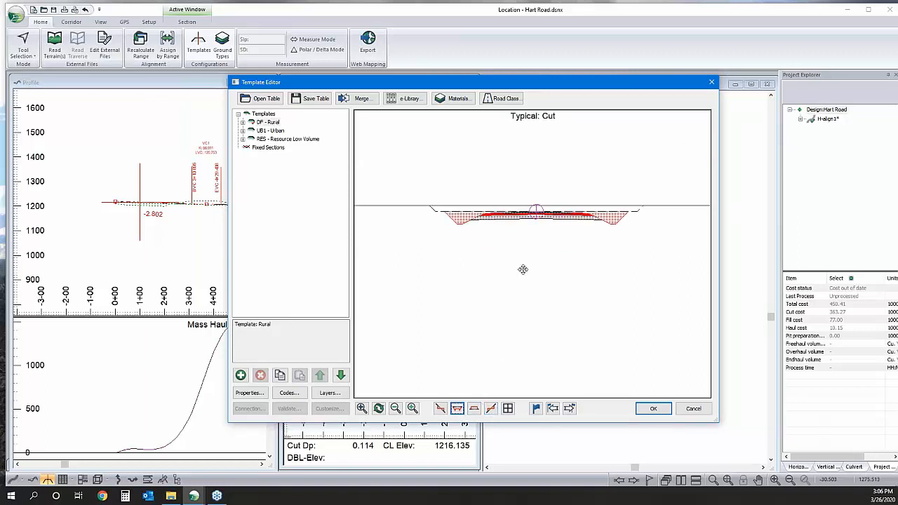
{"action": "left_click", "coordinate": [474, 408]}
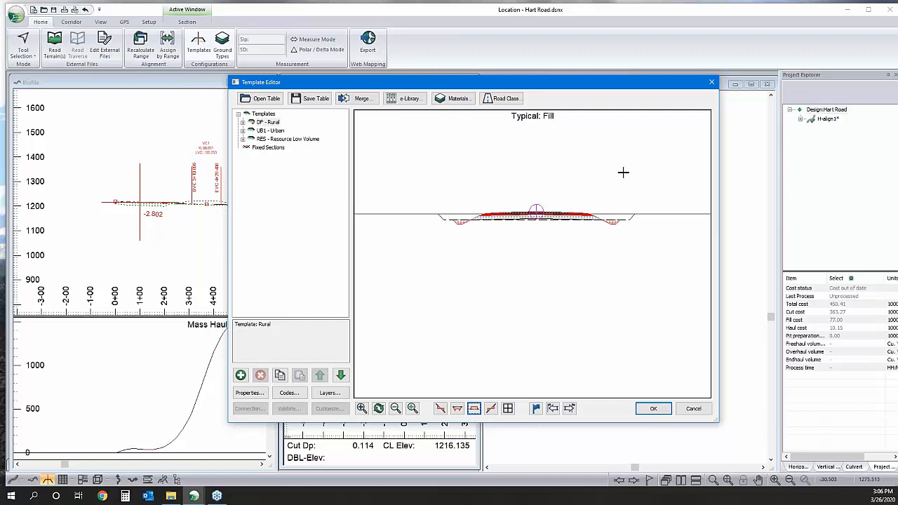
{"action": "left_click", "coordinate": [507, 408]}
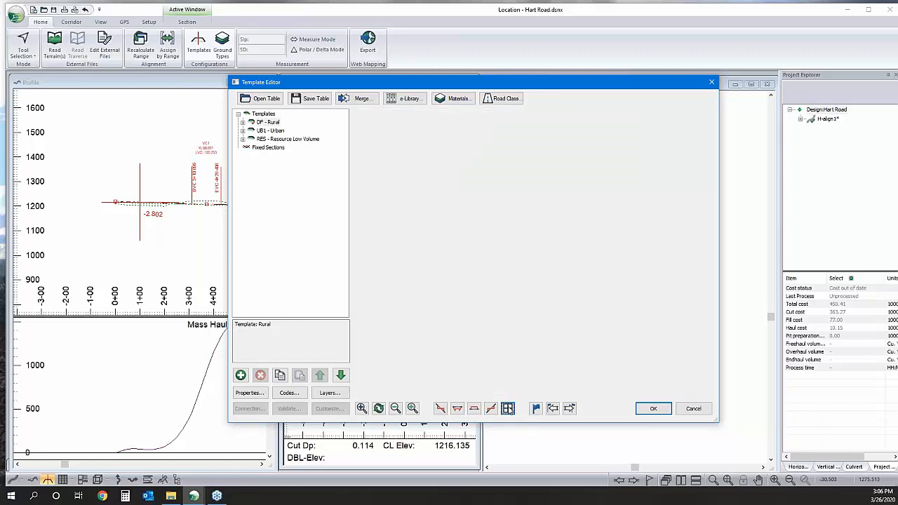
{"action": "mouse_move", "coordinate": [540, 181]}
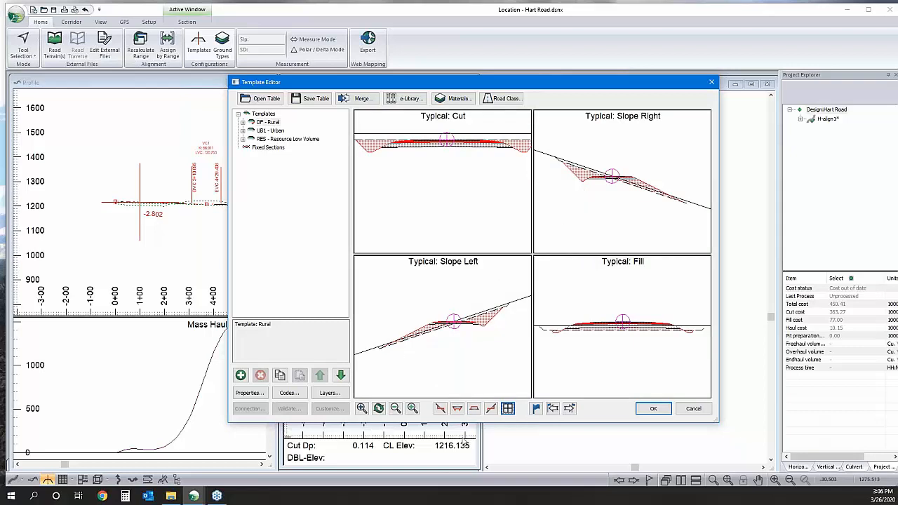
Step: Preview the typical slope right section alone and inspect the offsets and codes at the subgrade edge and fill slope toe
{"action": "left_click", "coordinate": [441, 410]}
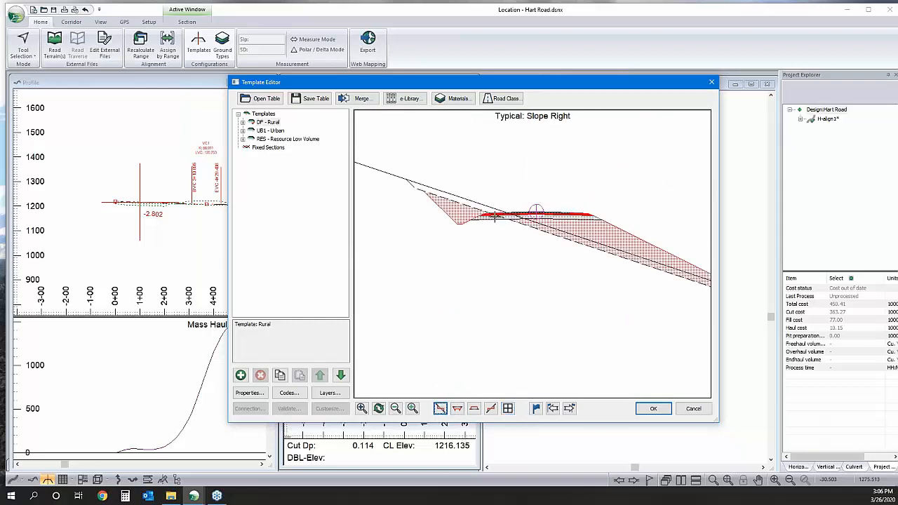
{"action": "scroll", "coordinate": [586, 209], "scroll_direction": "up", "scroll_amount": 2}
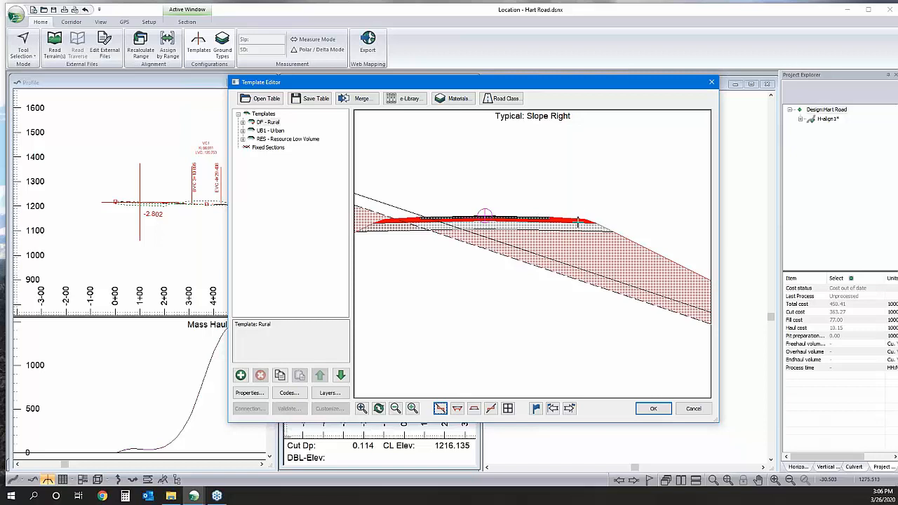
{"action": "scroll", "coordinate": [577, 222], "scroll_direction": "up", "scroll_amount": 1}
{"action": "middle_click_drag", "start_coordinate": [616, 234], "coordinate": [535, 251]}
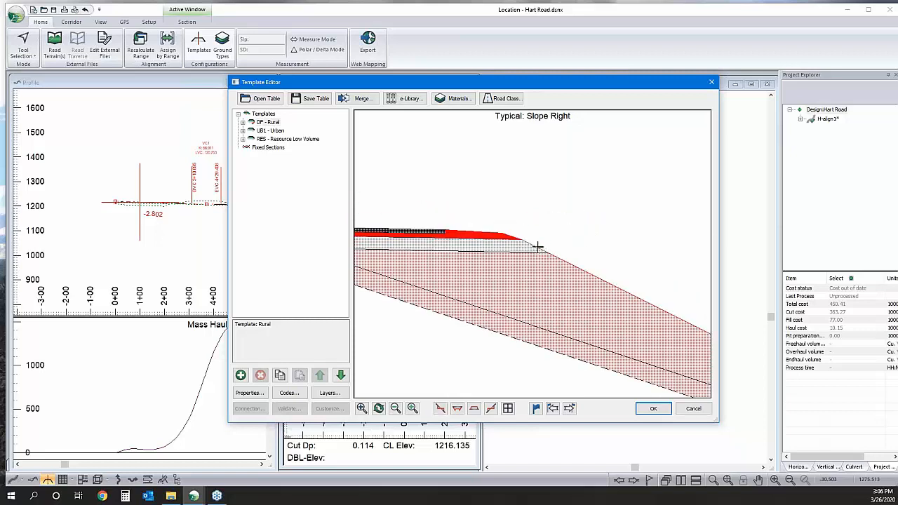
{"action": "mouse_move", "coordinate": [549, 254]}
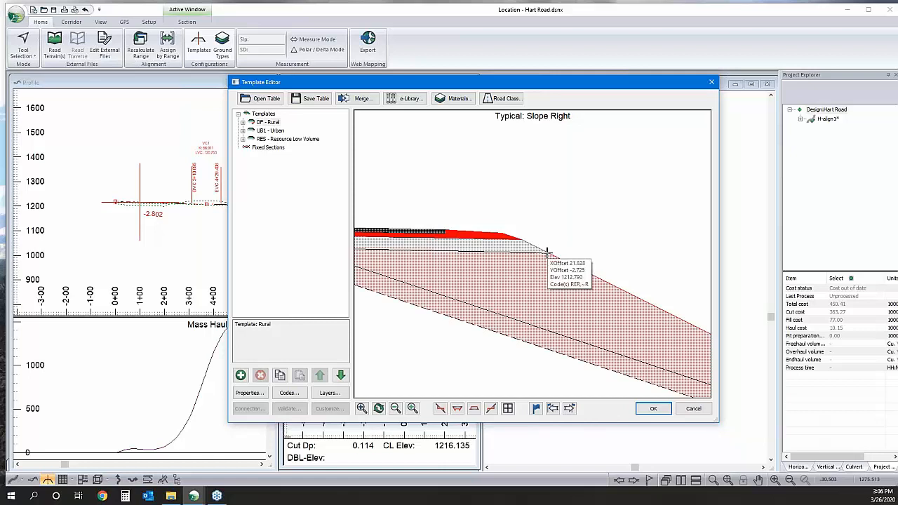
{"action": "scroll", "coordinate": [549, 262], "scroll_direction": "down", "scroll_amount": 1}
{"action": "middle_click_drag", "start_coordinate": [615, 267], "coordinate": [505, 271]}
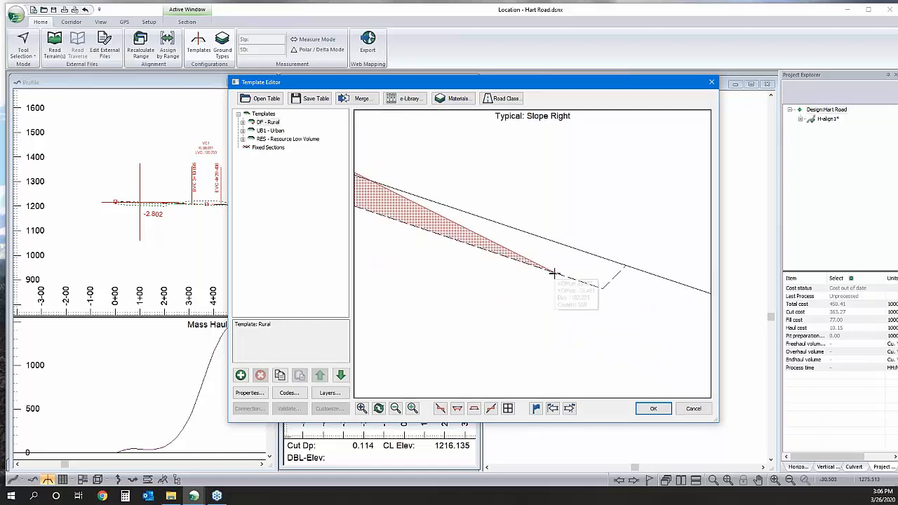
{"action": "mouse_move", "coordinate": [554, 273]}
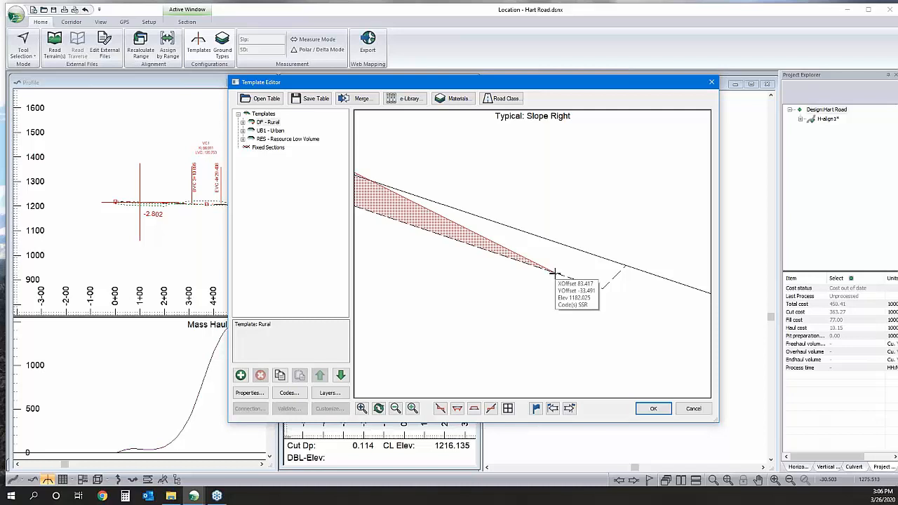
Step: Inspect the point codes and offsets at the shoulder edges of the surfacing layers, and view the road's ditch side
{"action": "scroll", "coordinate": [554, 273], "scroll_direction": "down", "scroll_amount": 5}
{"action": "middle_click_drag", "start_coordinate": [607, 266], "coordinate": [662, 316]}
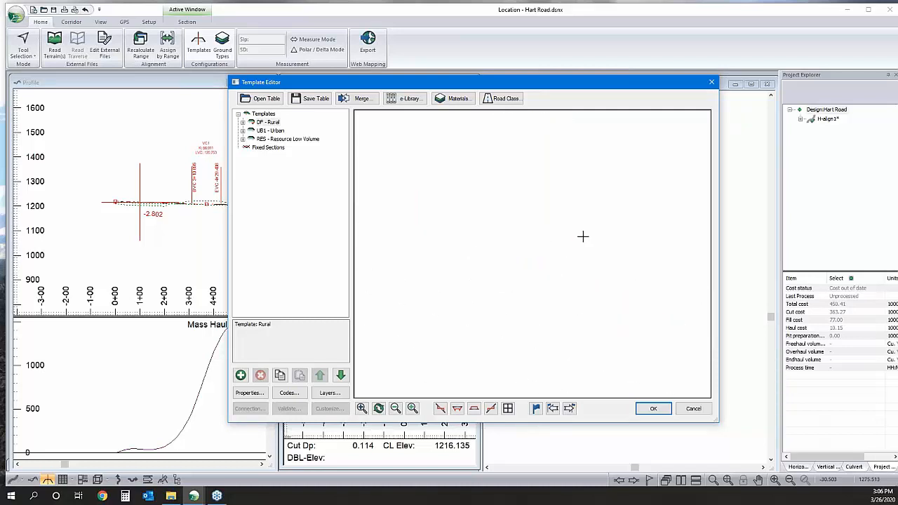
{"action": "mouse_move", "coordinate": [571, 258]}
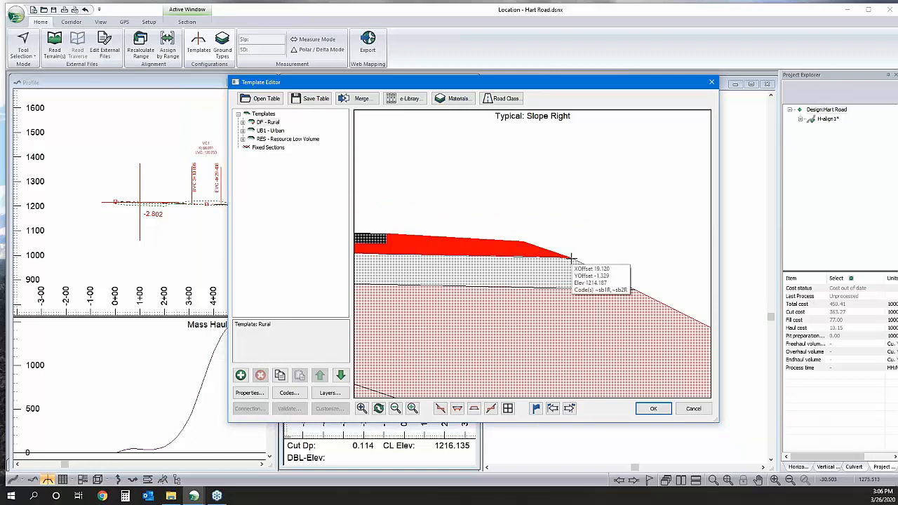
{"action": "mouse_move", "coordinate": [525, 241]}
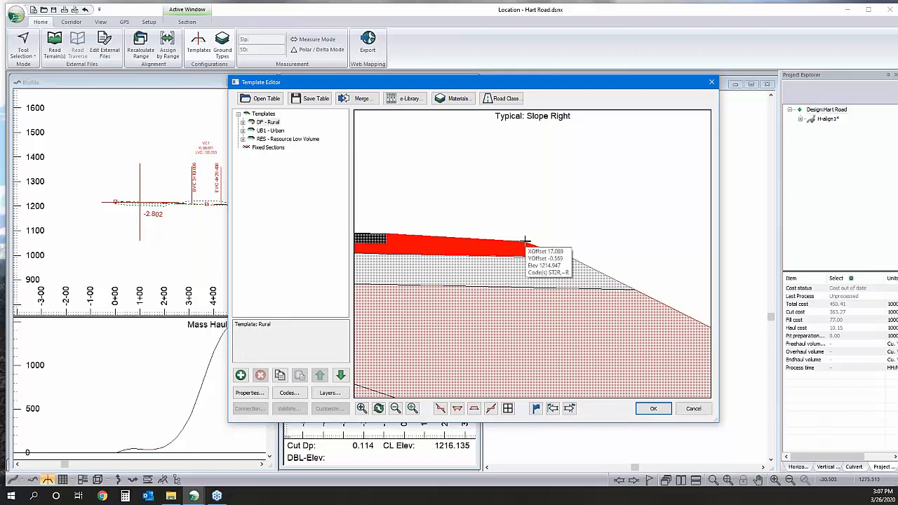
{"action": "middle_click_drag", "start_coordinate": [524, 241], "coordinate": [607, 229]}
{"action": "scroll", "coordinate": [607, 229], "scroll_direction": "down", "scroll_amount": 1}
{"action": "middle_click_drag", "start_coordinate": [503, 267], "coordinate": [631, 259]}
{"action": "middle_click_drag", "start_coordinate": [525, 287], "coordinate": [575, 283]}
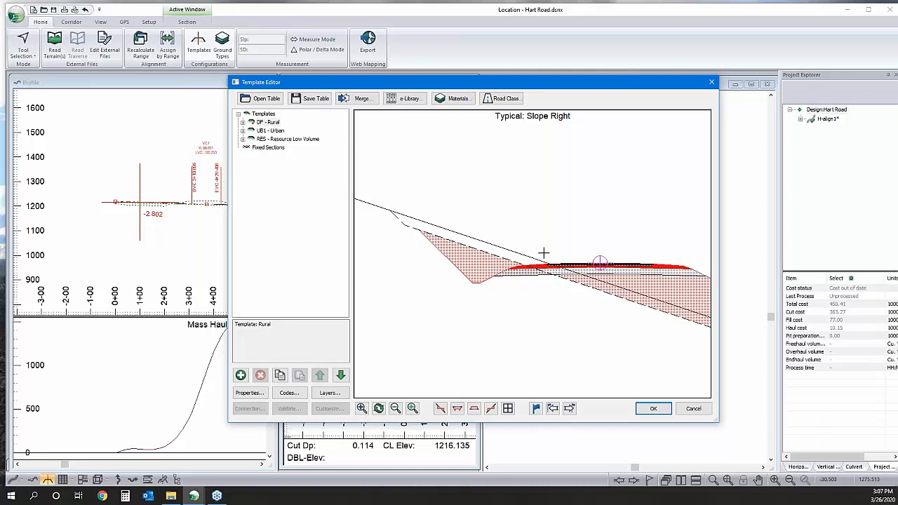
Step: Expand the components of the DF - Rural template and review its template properties without changing them
{"action": "double_click", "coordinate": [270, 122]}
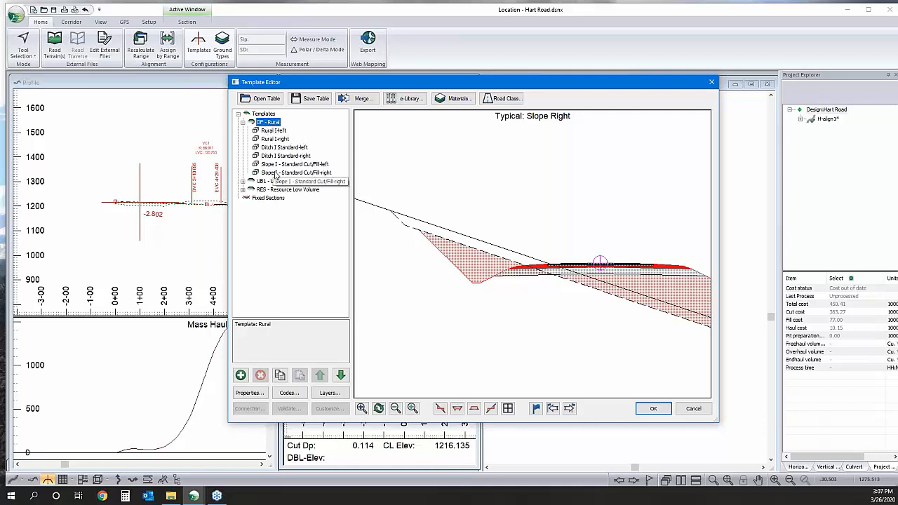
{"action": "middle_click_drag", "start_coordinate": [568, 277], "coordinate": [545, 265]}
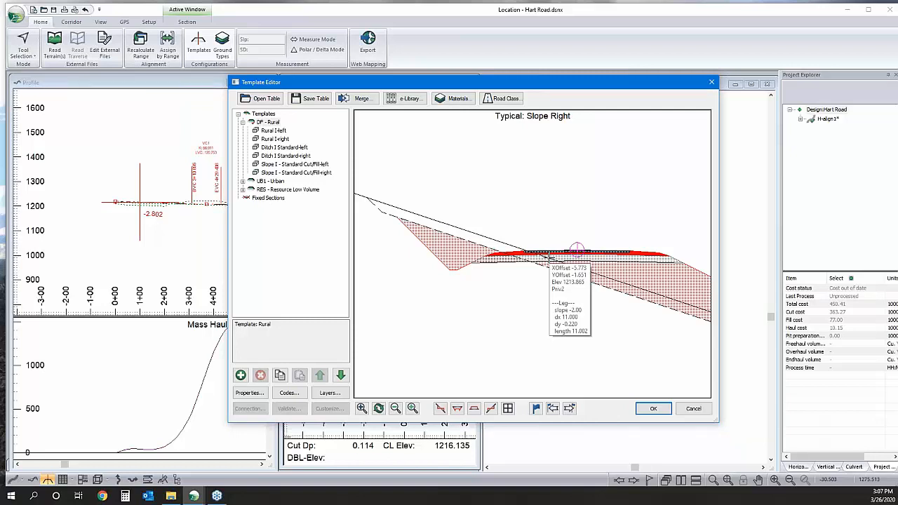
{"action": "left_click", "coordinate": [272, 123]}
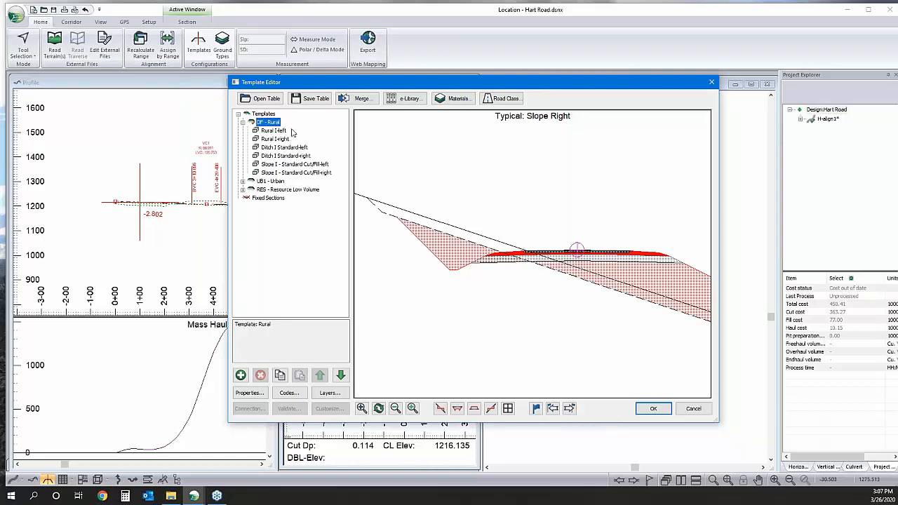
{"action": "left_click", "coordinate": [247, 394]}
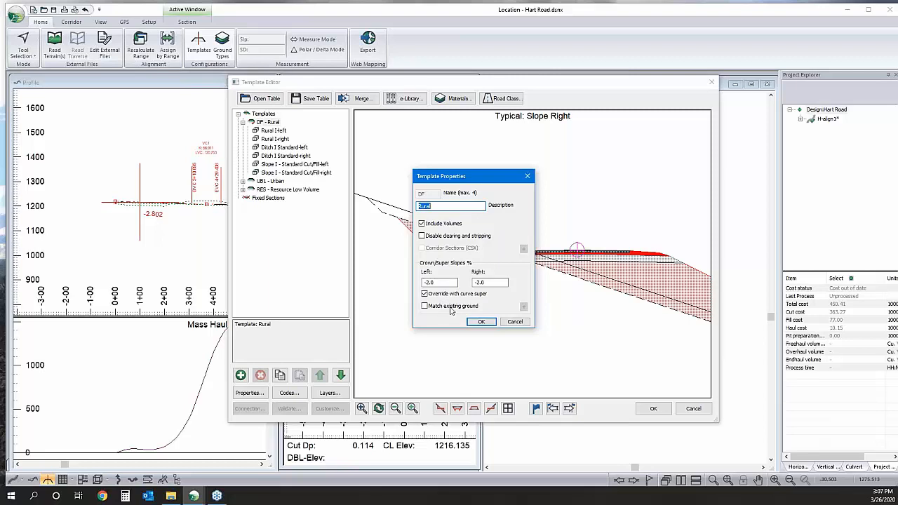
{"action": "left_click", "coordinate": [507, 322]}
{"action": "left_click", "coordinate": [515, 321]}
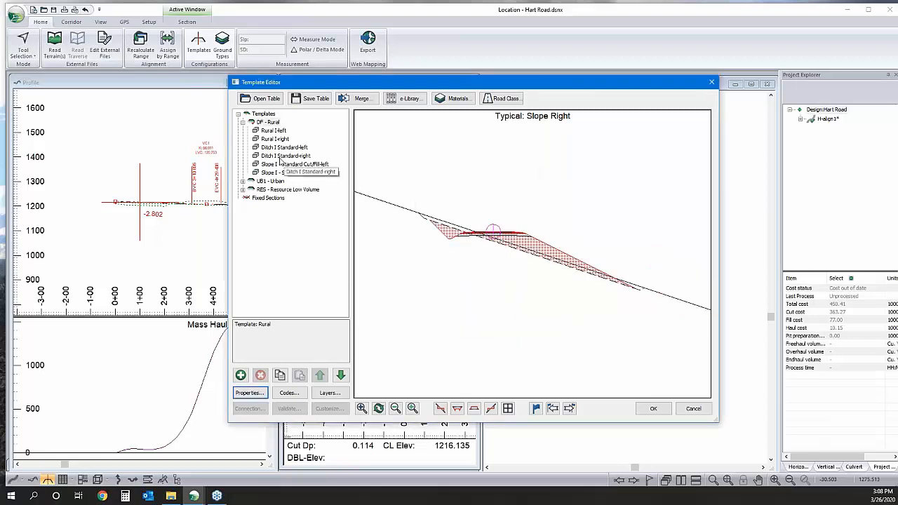
Step: Open the Rural I-left component's properties beside the preview and highlight its AcpWidth parameter in the section
{"action": "left_click", "coordinate": [272, 132]}
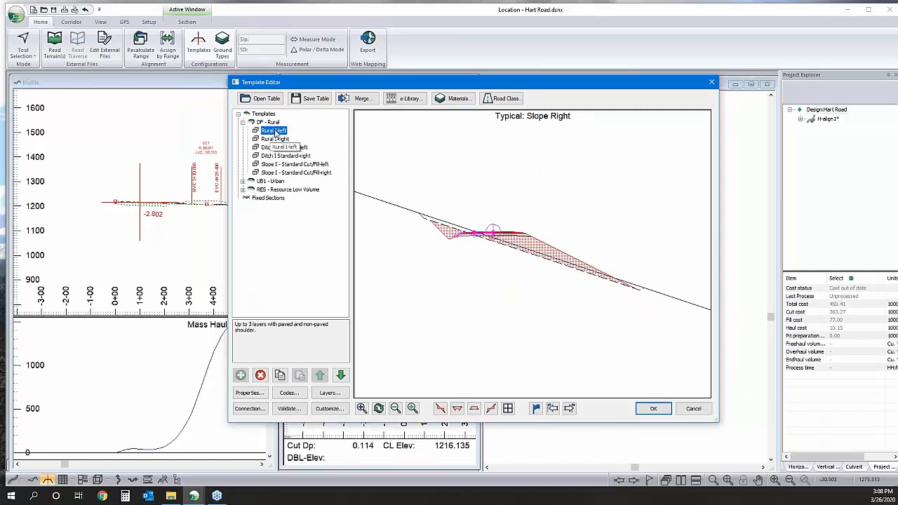
{"action": "double_click", "coordinate": [275, 132]}
{"action": "left_click_drag", "start_coordinate": [354, 86], "coordinate": [563, 121]}
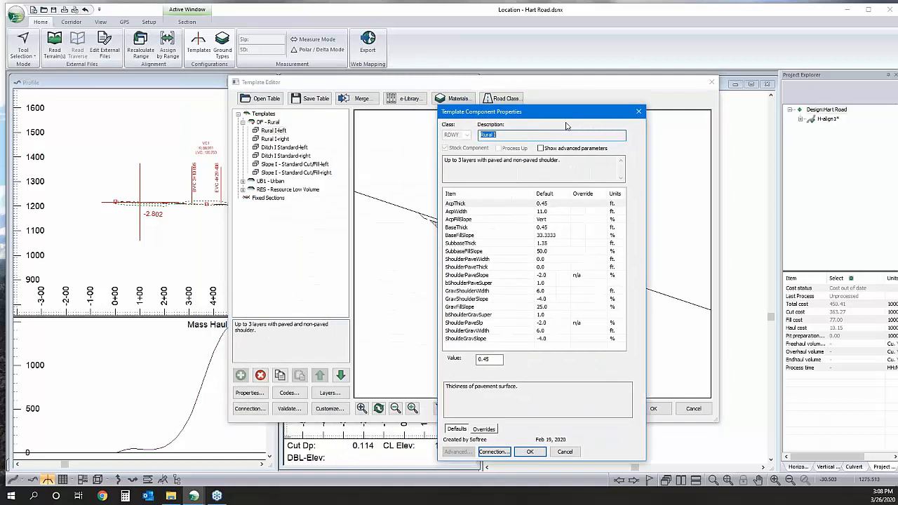
{"action": "left_click", "coordinate": [544, 214]}
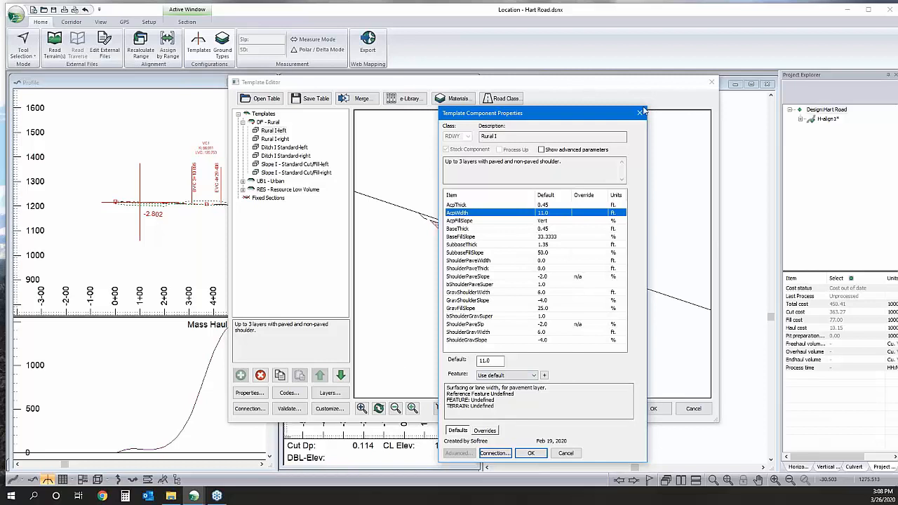
{"action": "left_click_drag", "start_coordinate": [593, 117], "coordinate": [773, 98]}
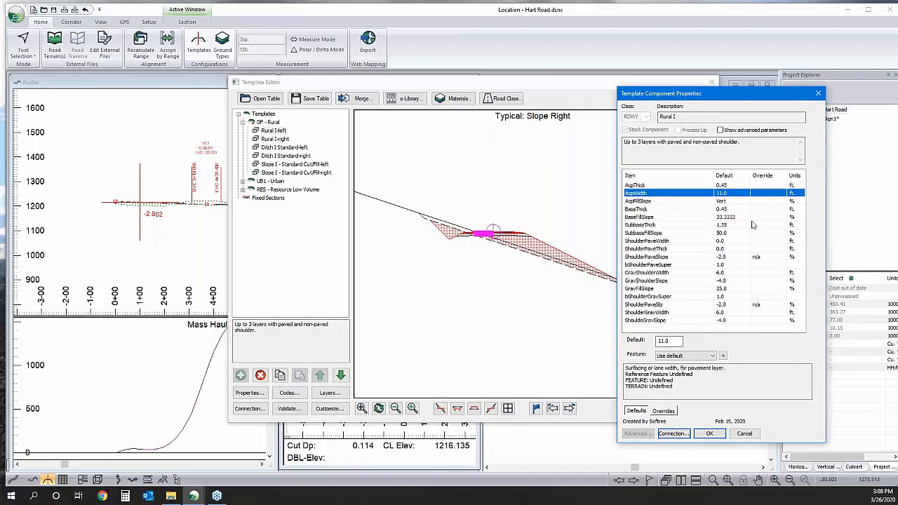
Step: Show the advanced parameters of the Rural I-left component, look through them and hide them again
{"action": "left_click", "coordinate": [720, 131]}
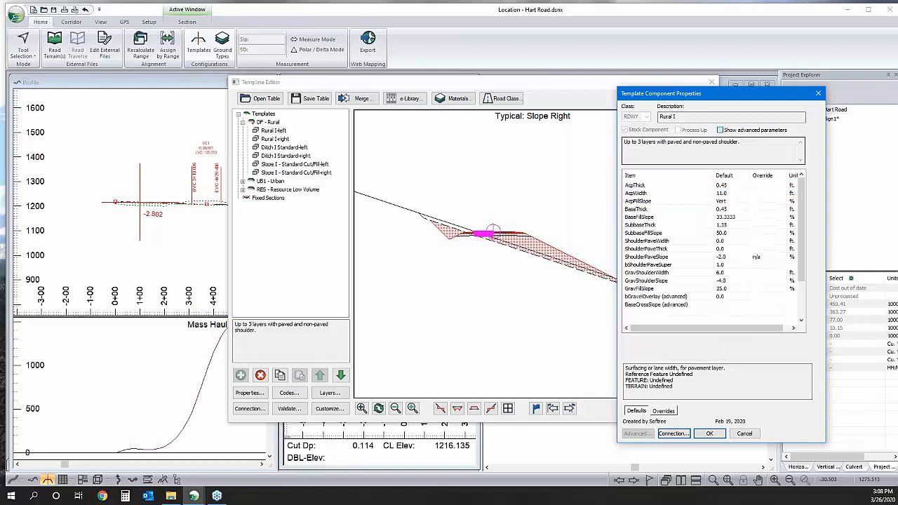
{"action": "scroll", "coordinate": [672, 310], "scroll_direction": "down", "scroll_amount": 2}
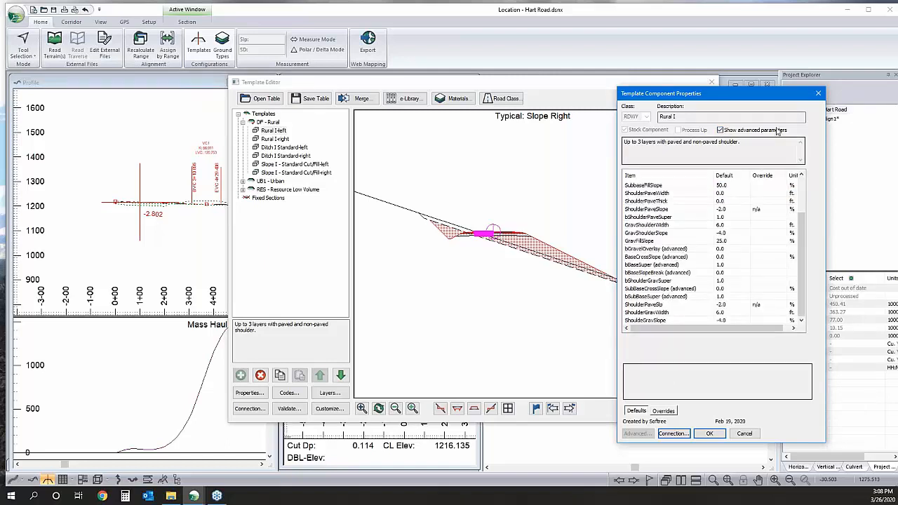
{"action": "left_click", "coordinate": [720, 130]}
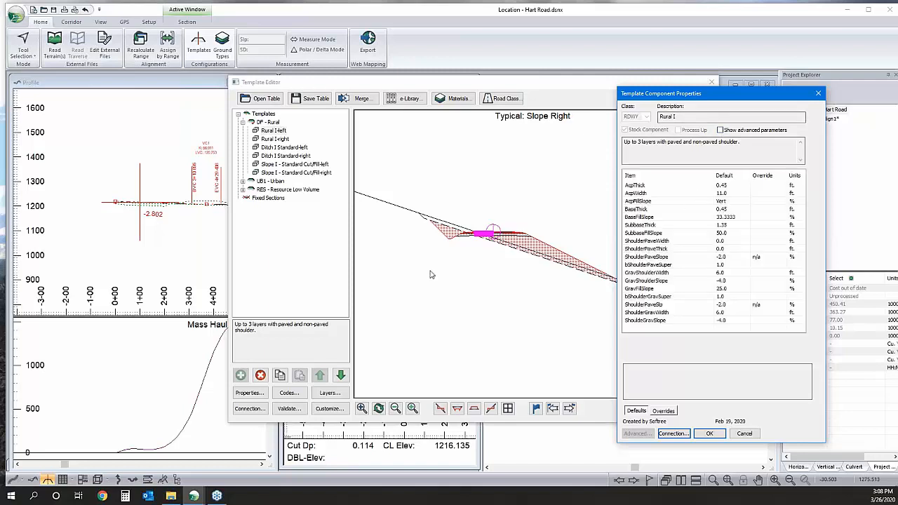
Step: Set the default AcpWidth of the Rural I-left component to 8 ft and apply the change
{"action": "scroll", "coordinate": [463, 228], "scroll_direction": "up", "scroll_amount": 2}
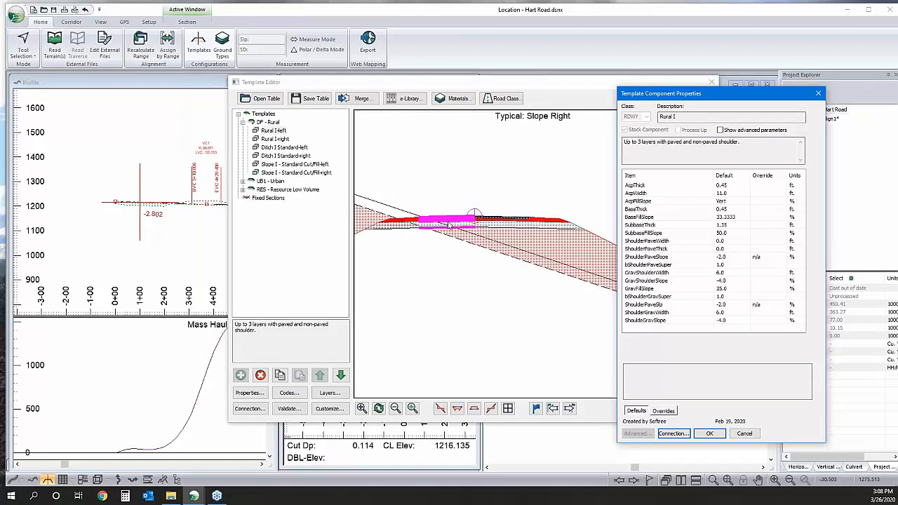
{"action": "left_click", "coordinate": [725, 194]}
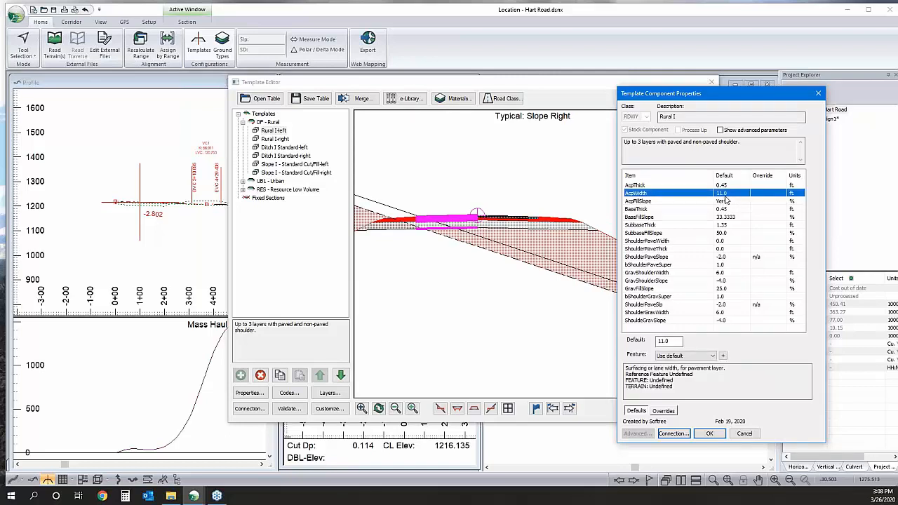
{"action": "double_click", "coordinate": [668, 341]}
{"action": "type", "text": "8"}
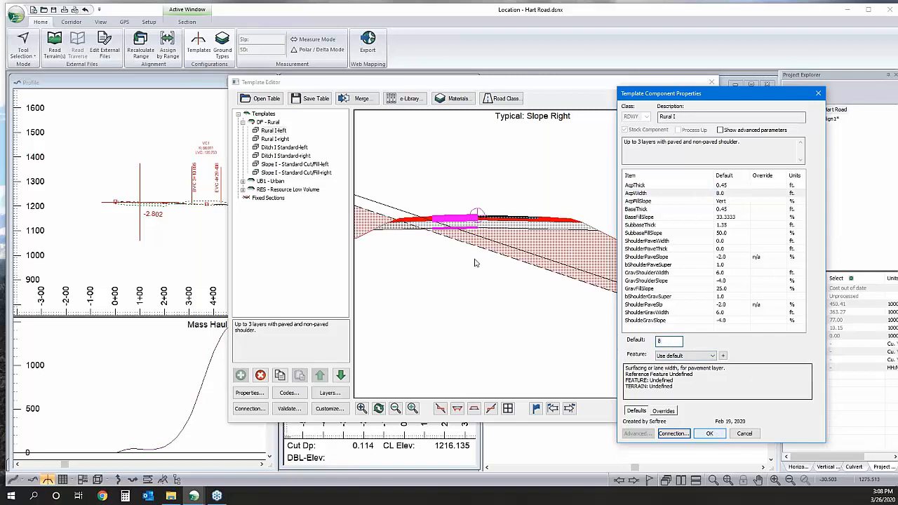
{"action": "left_click", "coordinate": [709, 434]}
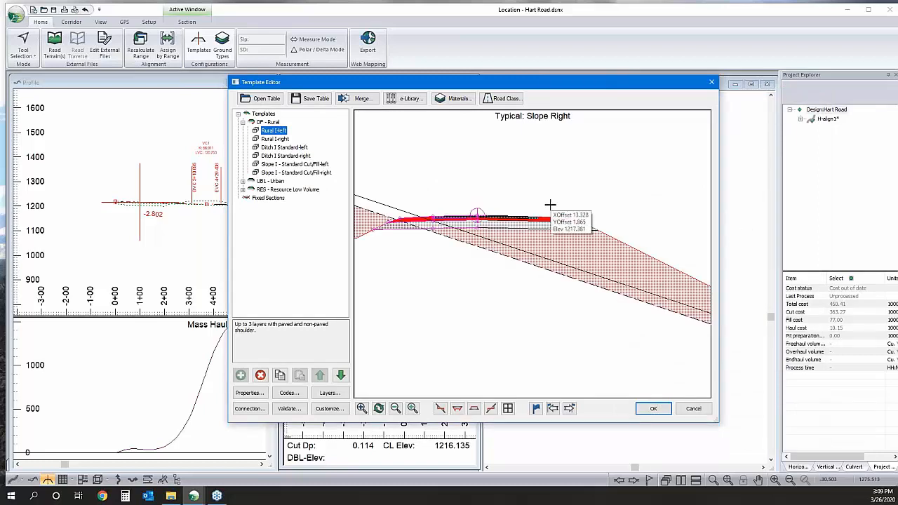
Step: Check the Rural I-right component's properties, close them without changes and reselect the Rural I-left component
{"action": "double_click", "coordinate": [265, 140]}
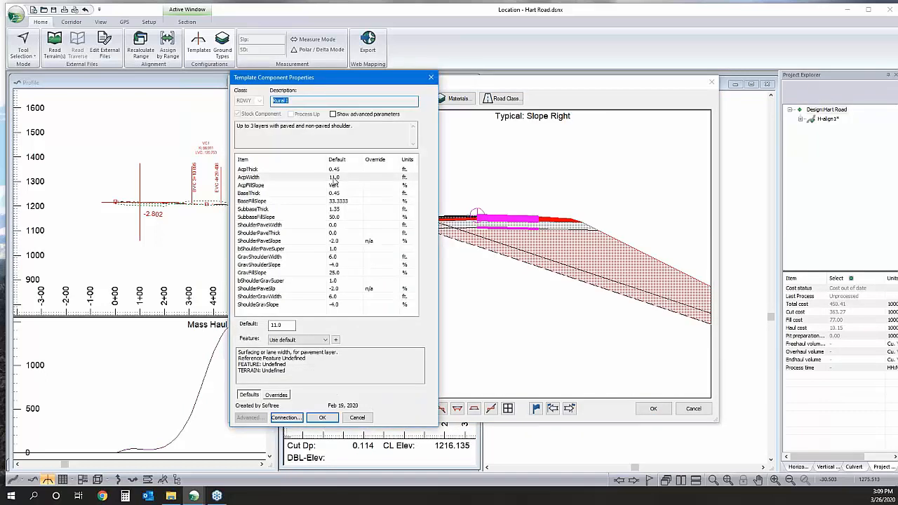
{"action": "left_click", "coordinate": [359, 415]}
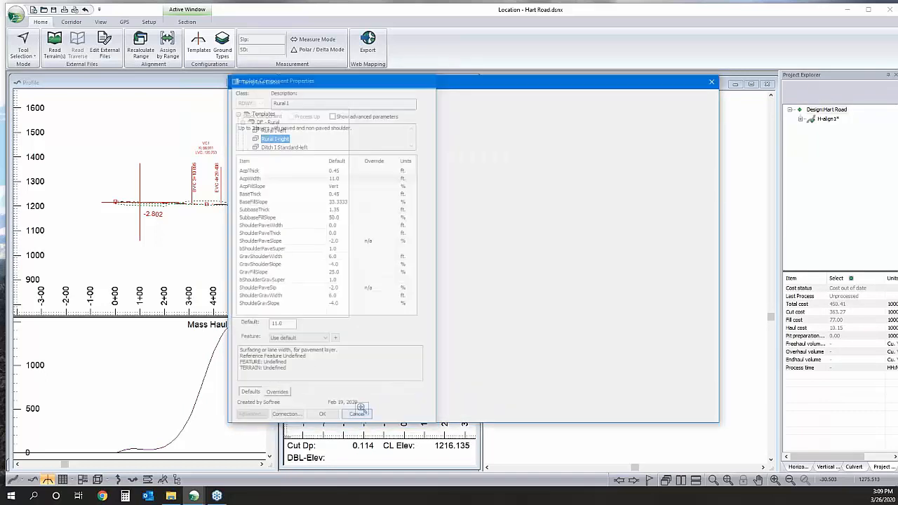
{"action": "left_click", "coordinate": [278, 130]}
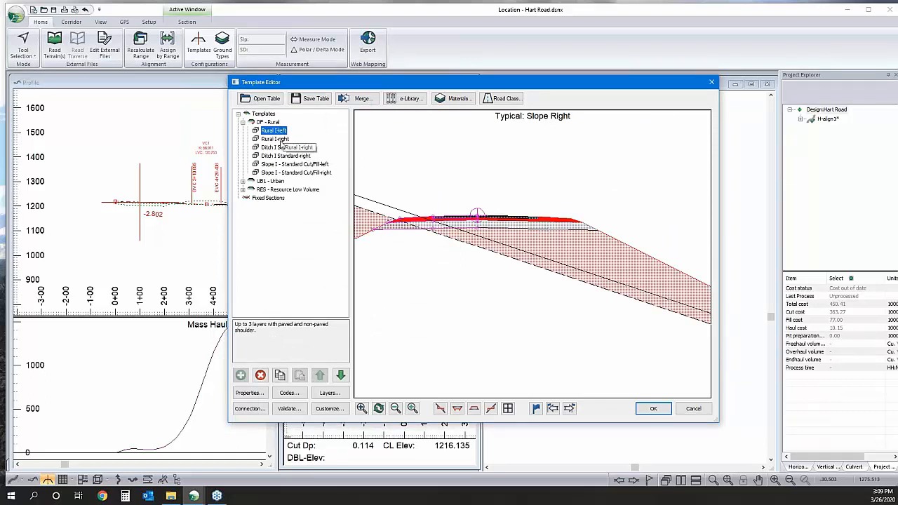
Step: Replace the Rural I-right component of DF - Rural with a copy of Rural I-left pasted as a new right-side component
{"action": "left_click", "coordinate": [277, 140]}
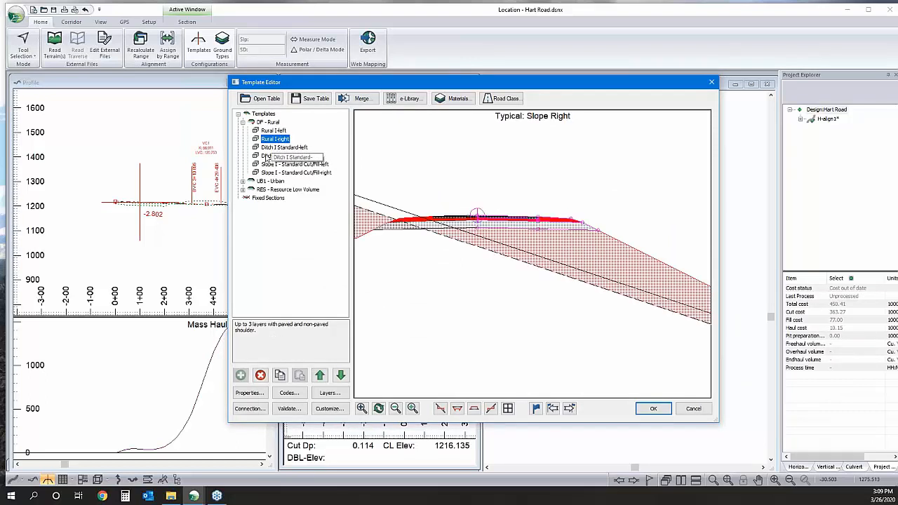
{"action": "left_click", "coordinate": [260, 376]}
{"action": "right_click", "coordinate": [282, 132]}
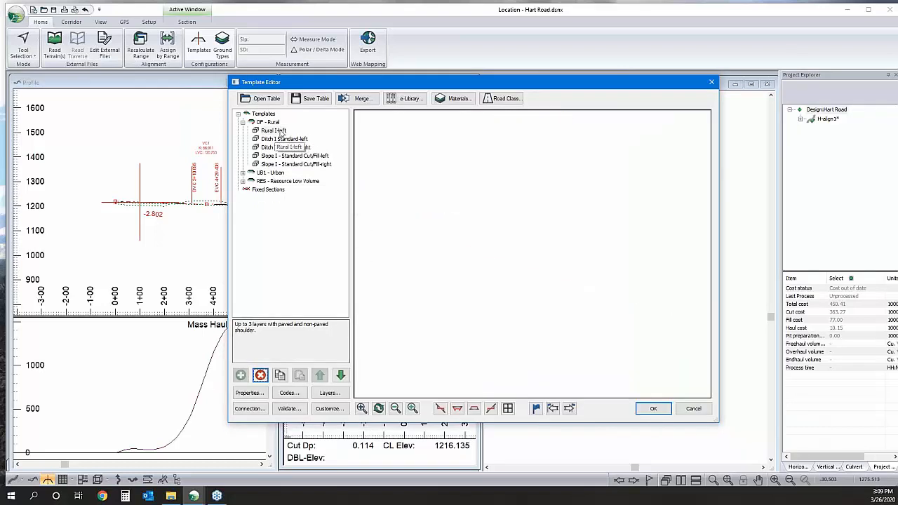
{"action": "left_click", "coordinate": [303, 184]}
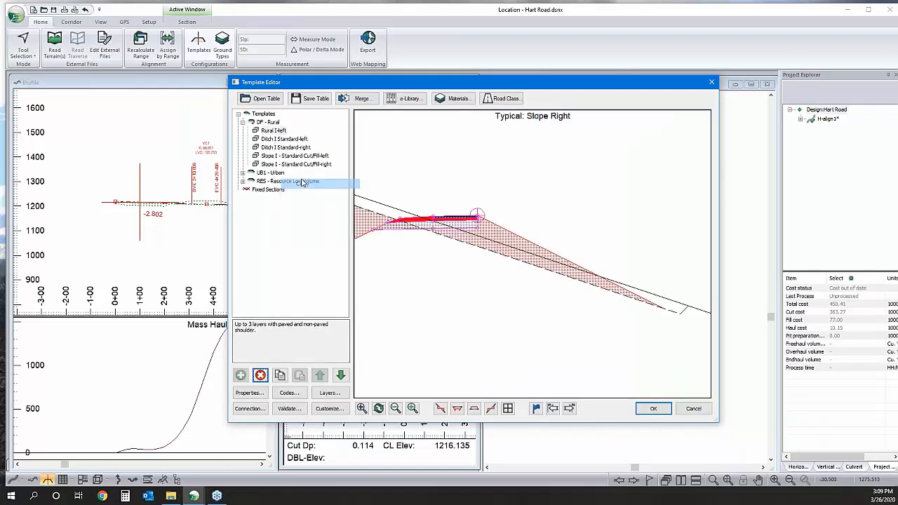
{"action": "right_click", "coordinate": [281, 131]}
{"action": "mouse_move", "coordinate": [337, 195]}
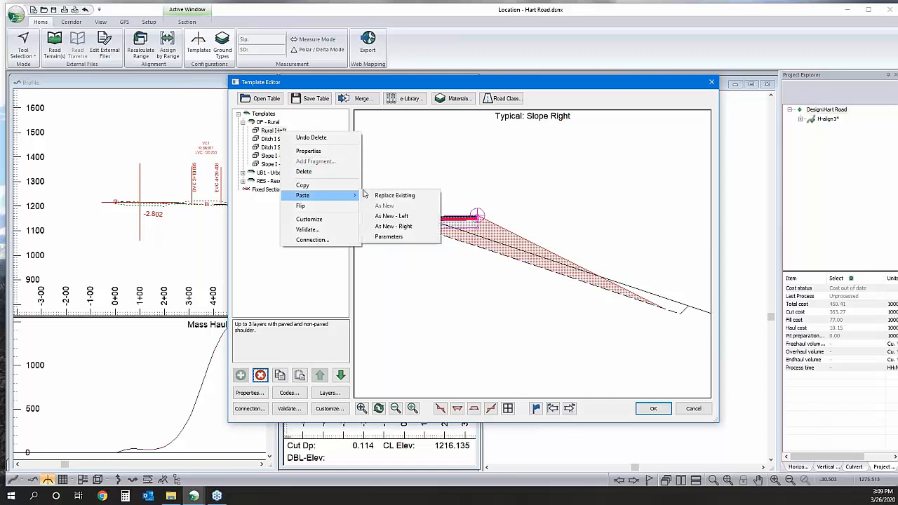
{"action": "left_click", "coordinate": [390, 226]}
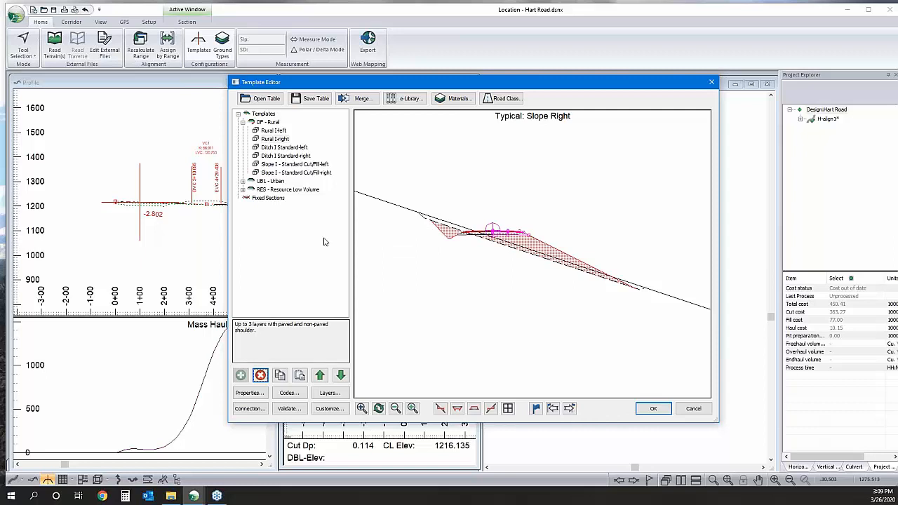
{"action": "scroll", "coordinate": [473, 232], "scroll_direction": "up", "scroll_amount": 2}
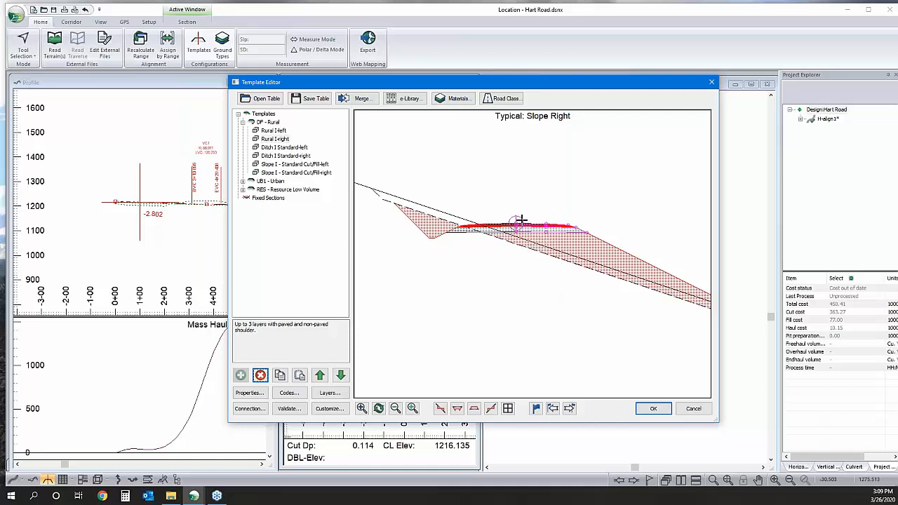
{"action": "mouse_move", "coordinate": [520, 220]}
Step: Copy the DF - Rural template and paste it as a new template
{"action": "left_click", "coordinate": [276, 123]}
{"action": "right_click", "coordinate": [277, 124]}
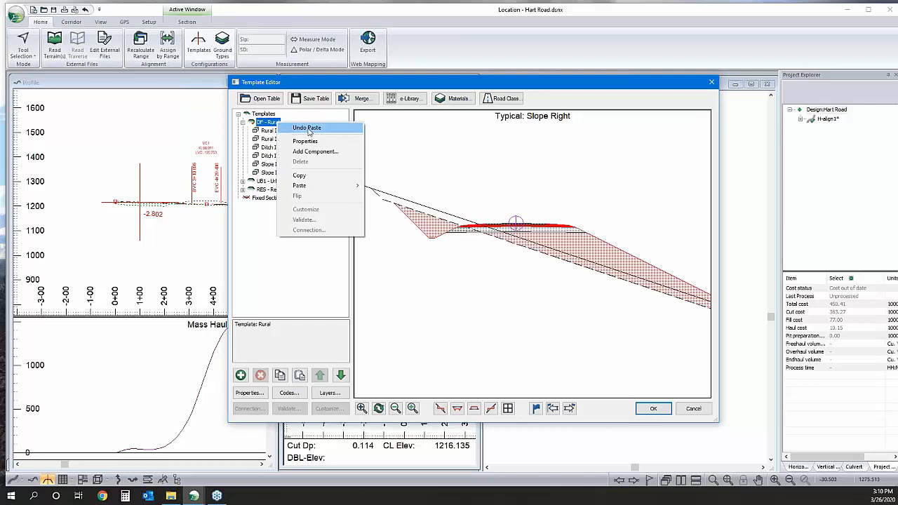
{"action": "left_click", "coordinate": [309, 177]}
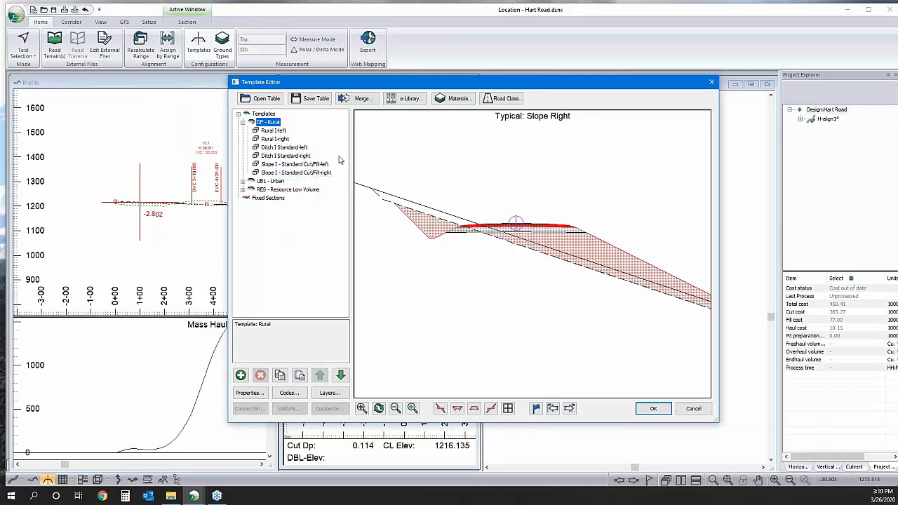
{"action": "right_click", "coordinate": [269, 122]}
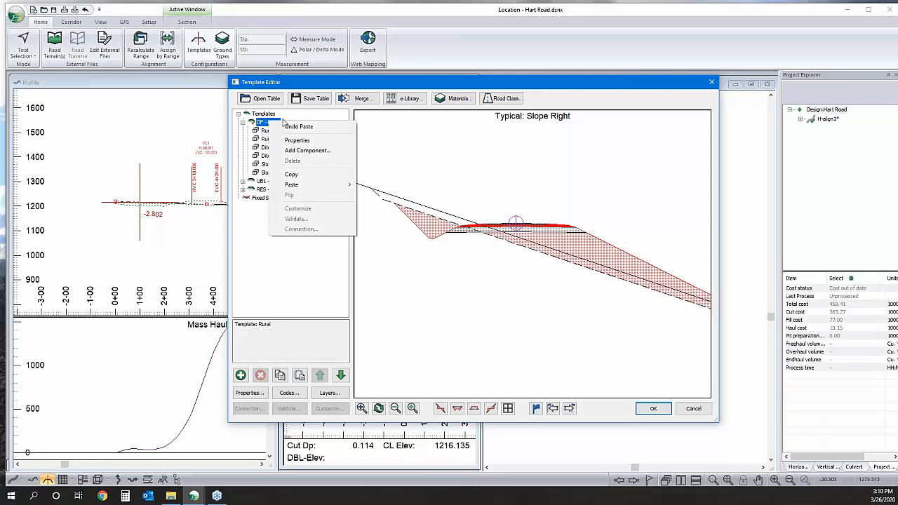
{"action": "mouse_move", "coordinate": [317, 188]}
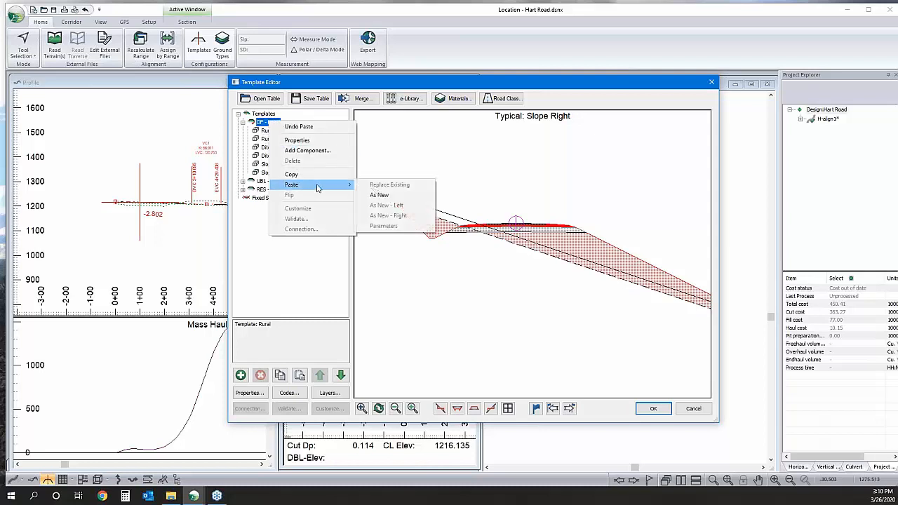
{"action": "left_click", "coordinate": [379, 195]}
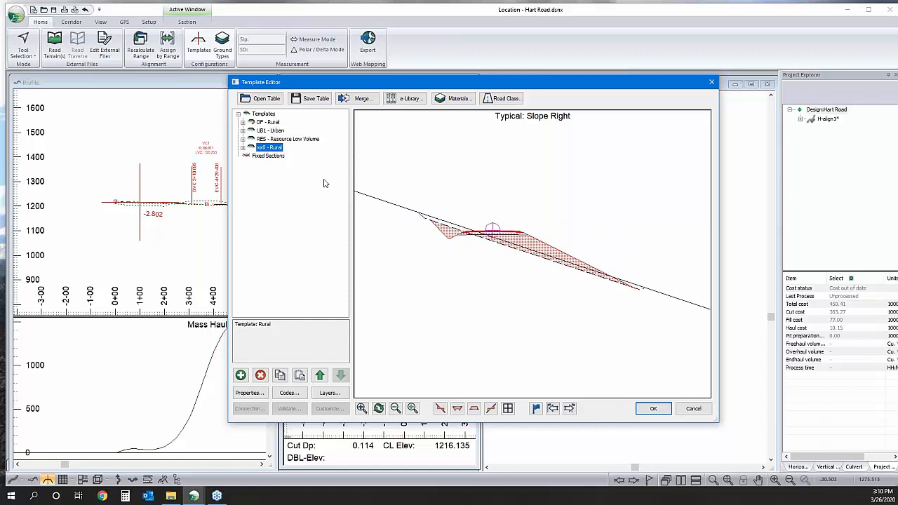
Step: Rename the pasted template as RURW with the description Rural Wide
{"action": "right_click", "coordinate": [269, 147]}
{"action": "left_click", "coordinate": [297, 169]}
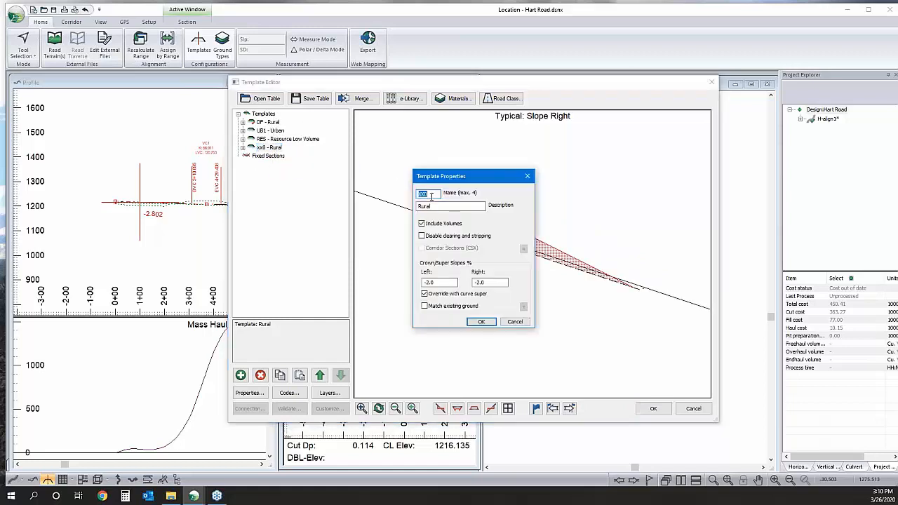
{"action": "type", "text": "RUR"}
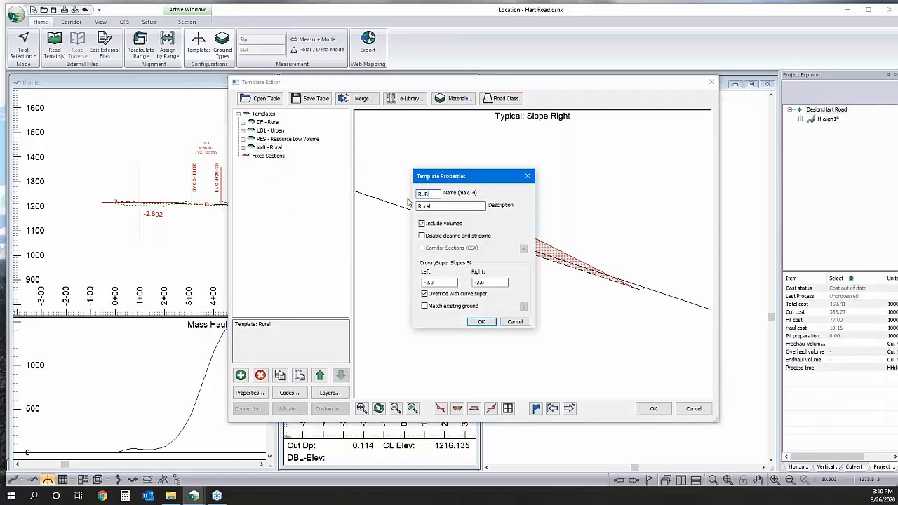
{"action": "type", "text": "W"}
{"action": "left_click", "coordinate": [442, 206]}
{"action": "left_click_drag", "start_coordinate": [443, 206], "coordinate": [351, 202]}
{"action": "type", "text": "Rural Wide"}
{"action": "left_click", "coordinate": [481, 321]}
Step: Set the default AcpWidth of the Rural I-left component in the RURW template to 16 ft
{"action": "left_click", "coordinate": [242, 148]}
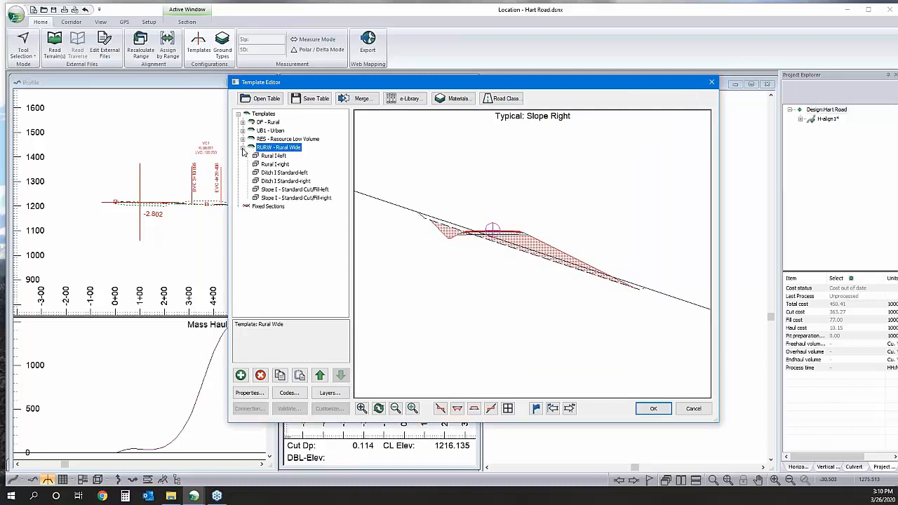
{"action": "left_click", "coordinate": [271, 156]}
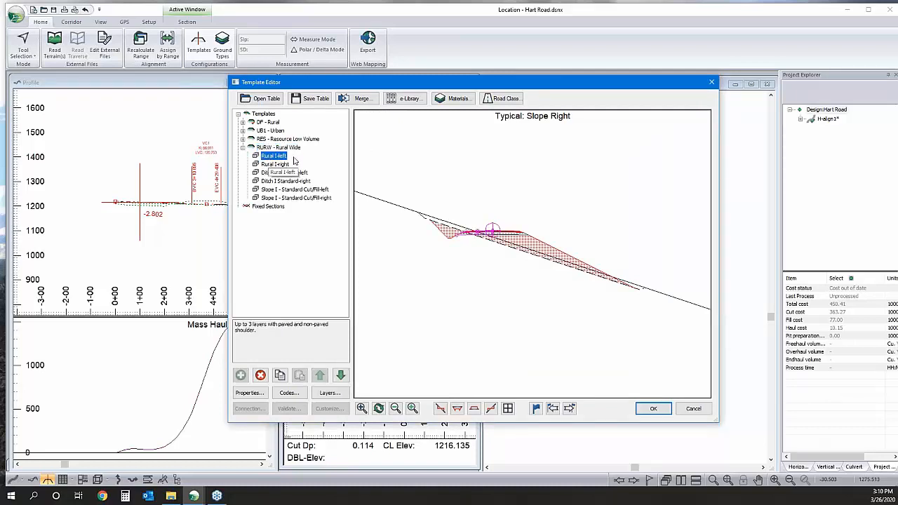
{"action": "double_click", "coordinate": [271, 156]}
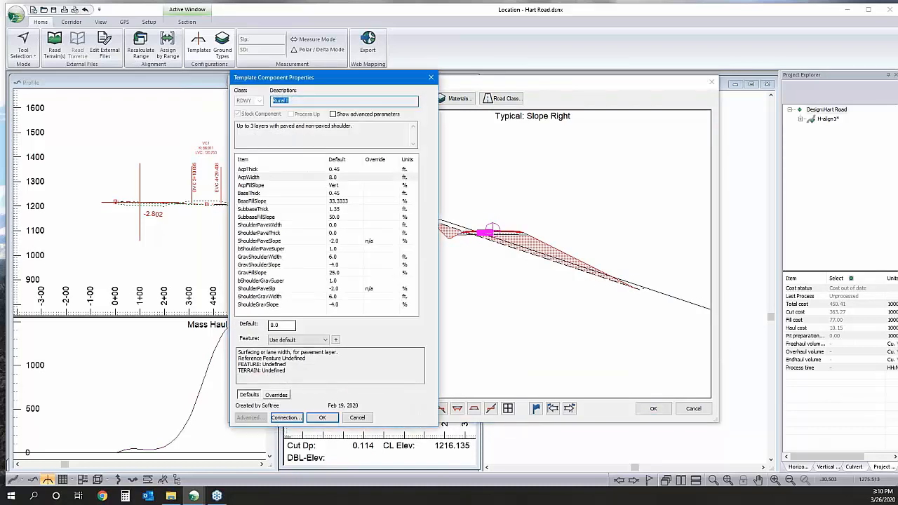
{"action": "left_click_drag", "start_coordinate": [283, 325], "coordinate": [271, 326]}
{"action": "type", "text": "16"}
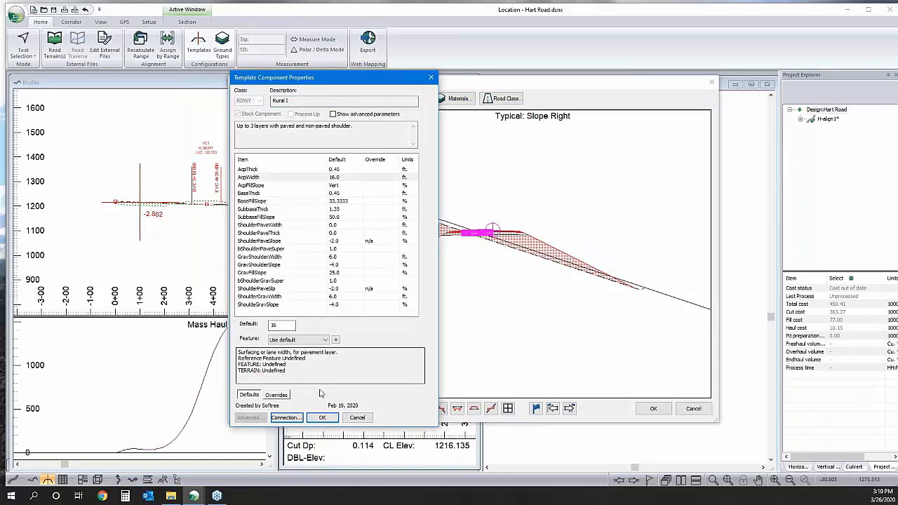
{"action": "left_click", "coordinate": [322, 419]}
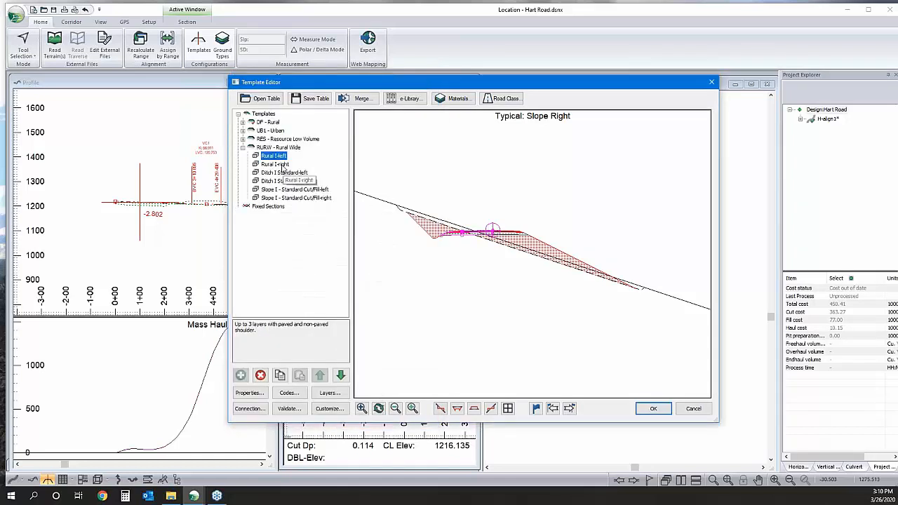
Step: Set the default AcpWidth of the RURW template's Rural I-right component to 16 ft and collapse the template
{"action": "left_click", "coordinate": [282, 164]}
{"action": "double_click", "coordinate": [283, 164]}
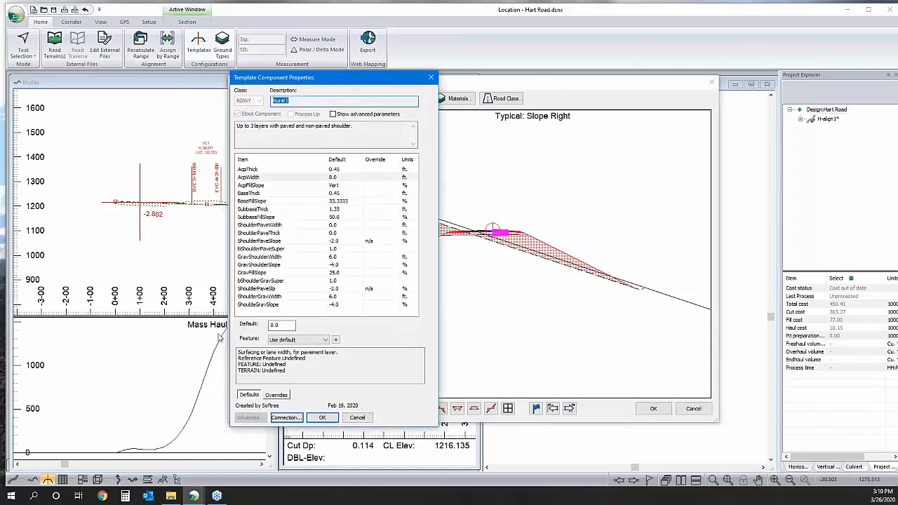
{"action": "double_click", "coordinate": [288, 325]}
{"action": "type", "text": "16"}
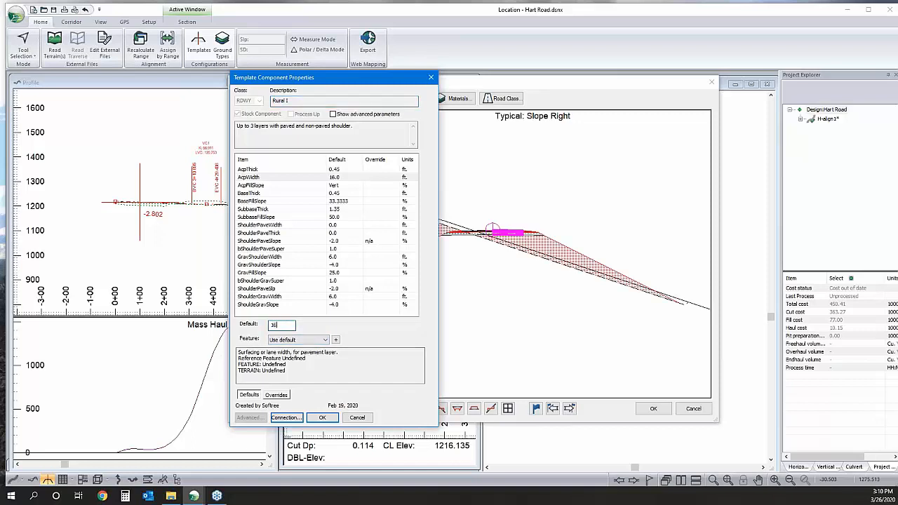
{"action": "left_click", "coordinate": [322, 418]}
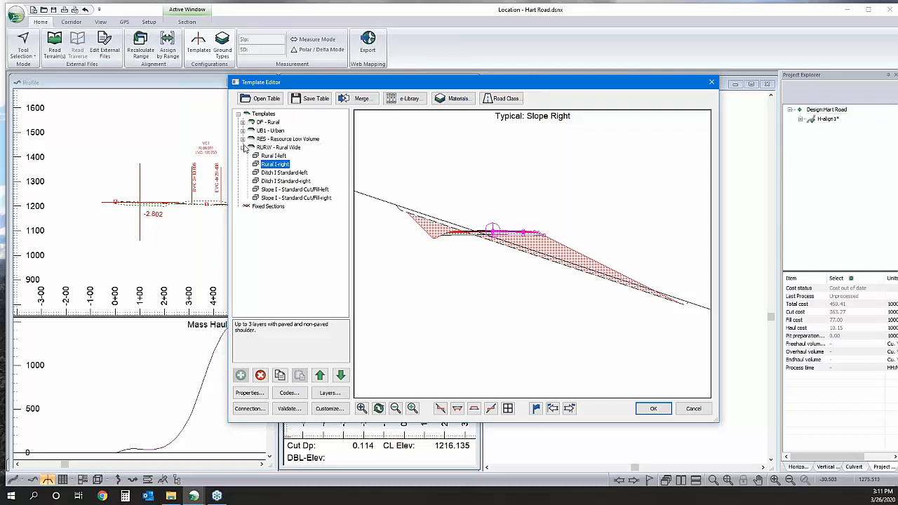
{"action": "left_click", "coordinate": [244, 147]}
Step: Add a new template to the Templates list with the name RURJ and the description Rural Jersey
{"action": "left_click", "coordinate": [265, 114]}
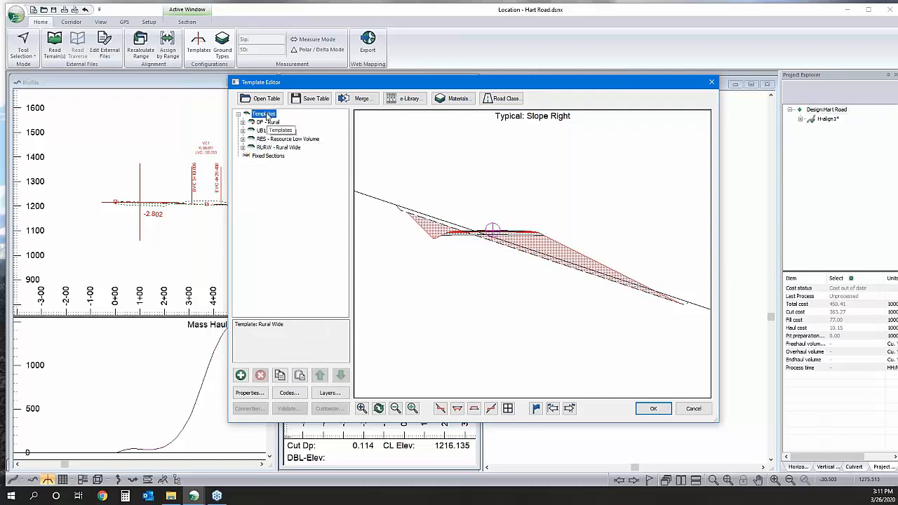
{"action": "right_click", "coordinate": [266, 116]}
{"action": "left_click", "coordinate": [302, 143]}
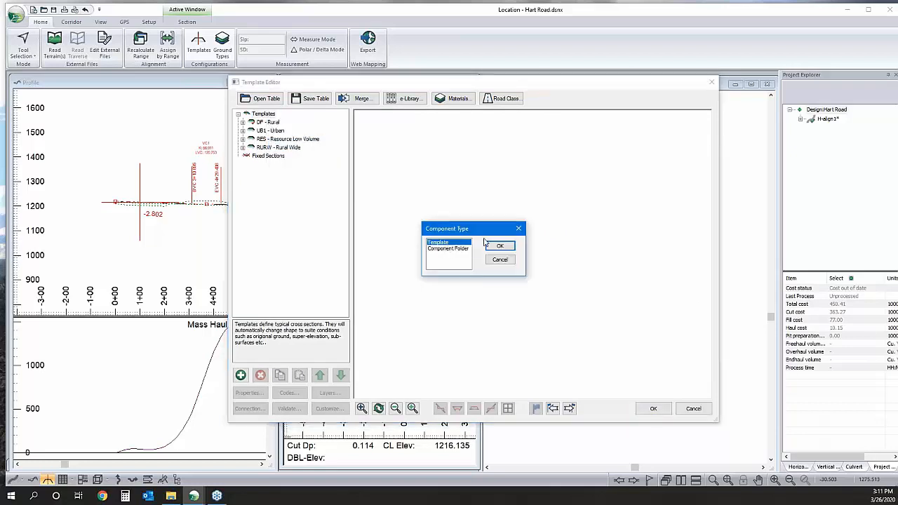
{"action": "left_click", "coordinate": [499, 245]}
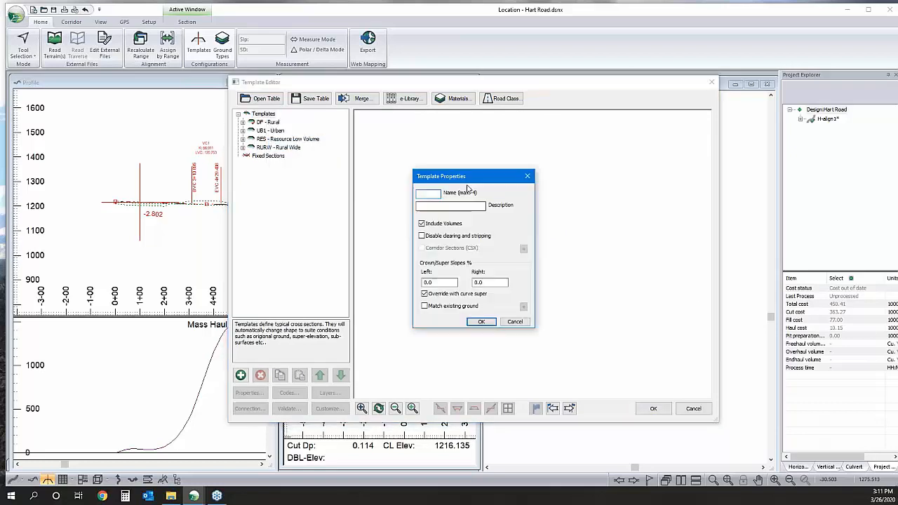
{"action": "type", "text": "RURJ"}
{"action": "left_click", "coordinate": [447, 205]}
{"action": "type", "text": "Rural J"}
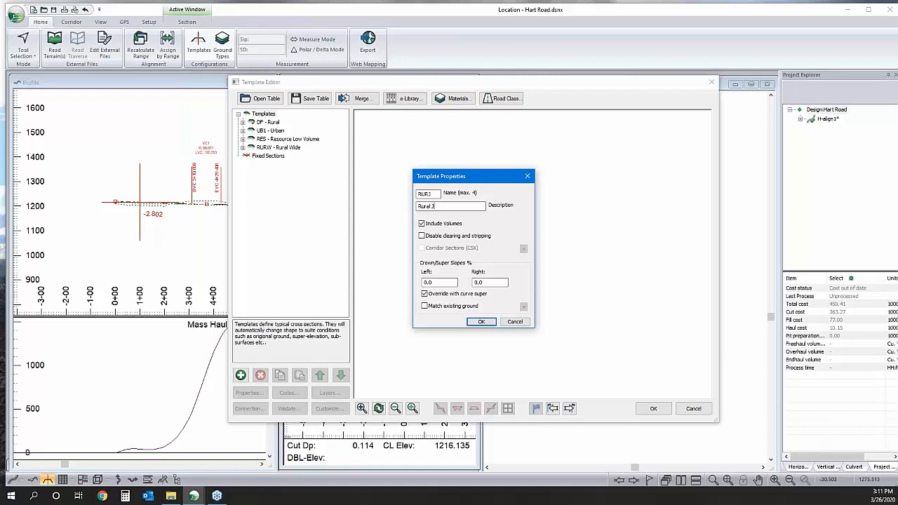
{"action": "type", "text": "ersey"}
Step: Set the left and right crown/super slopes of the RURJ template to -2% and confirm its properties
{"action": "double_click", "coordinate": [428, 282]}
{"action": "type", "text": "-2"}
{"action": "left_click", "coordinate": [487, 282]}
{"action": "double_click", "coordinate": [487, 282]}
{"action": "type", "text": "-2"}
{"action": "left_click", "coordinate": [482, 321]}
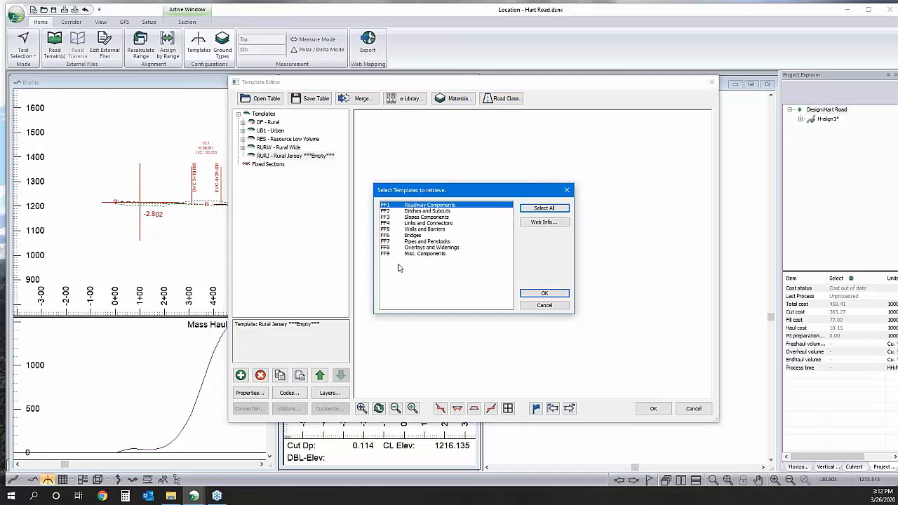
Step: Retrieve all the e-Library component folders, from Roadway Components through Misc. Components, into the template list
{"action": "left_click", "coordinate": [418, 254], "text": "shift"}
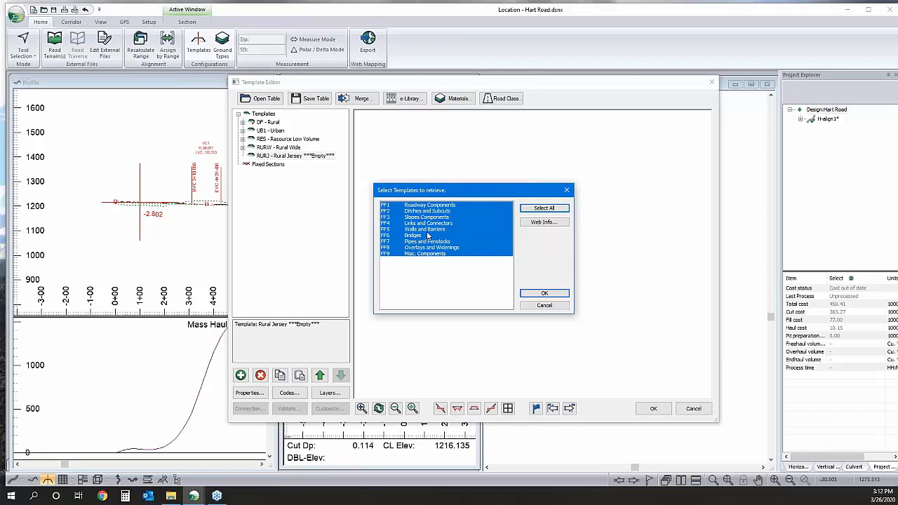
{"action": "left_click", "coordinate": [543, 293]}
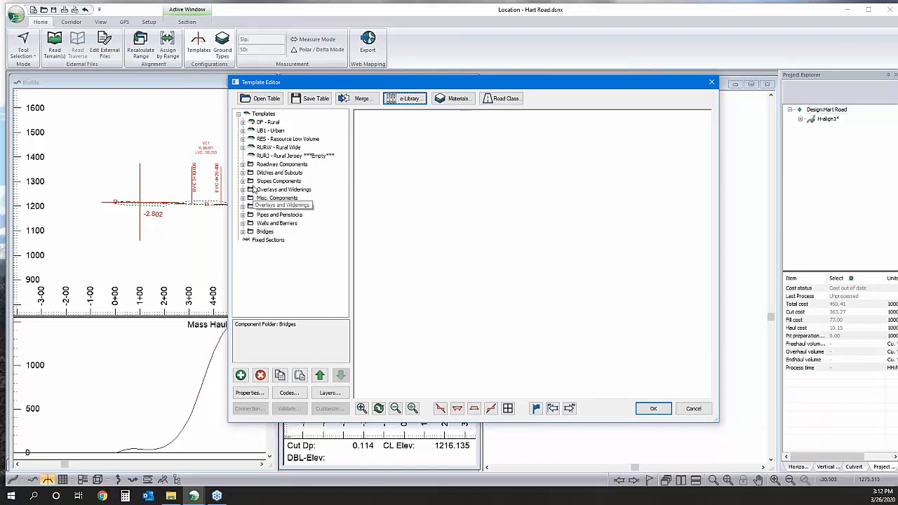
Step: Copy the Barrier II - Jersey-left component from the Walls and Barriers folder
{"action": "left_click", "coordinate": [243, 223]}
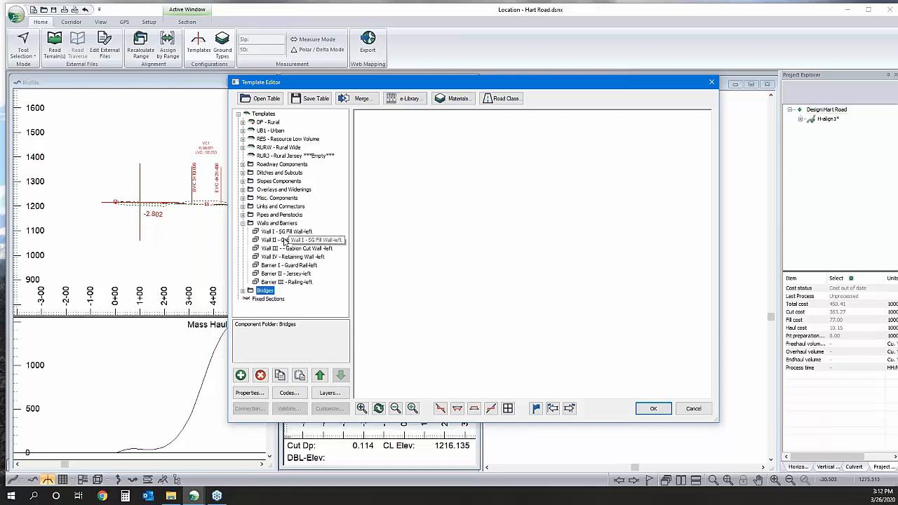
{"action": "left_click", "coordinate": [286, 274]}
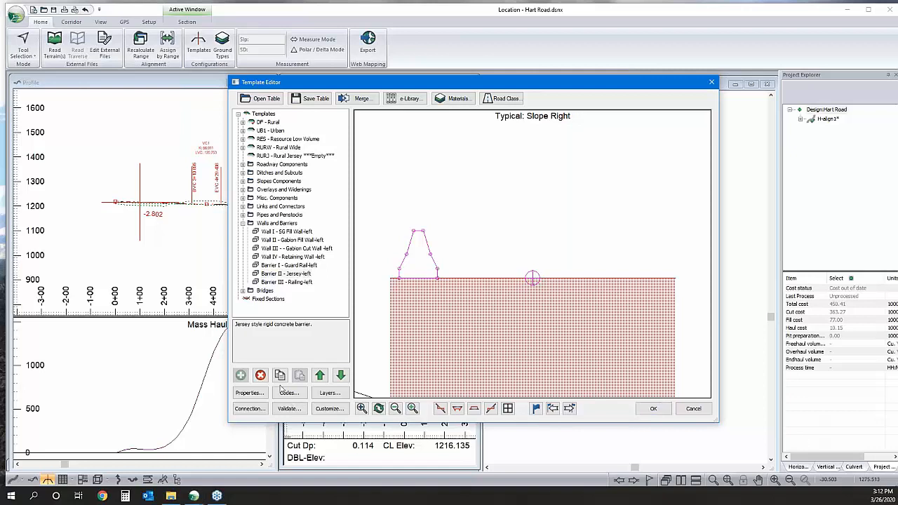
{"action": "right_click", "coordinate": [285, 275]}
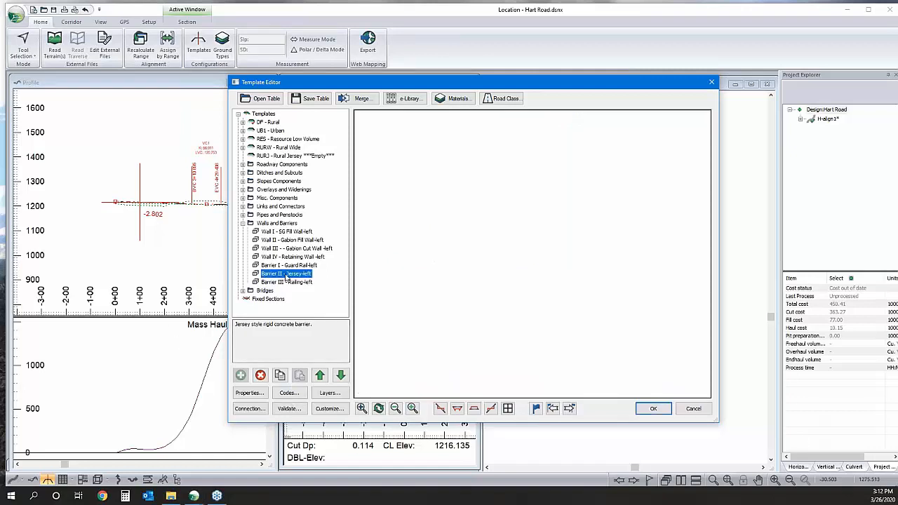
{"action": "left_click", "coordinate": [309, 327]}
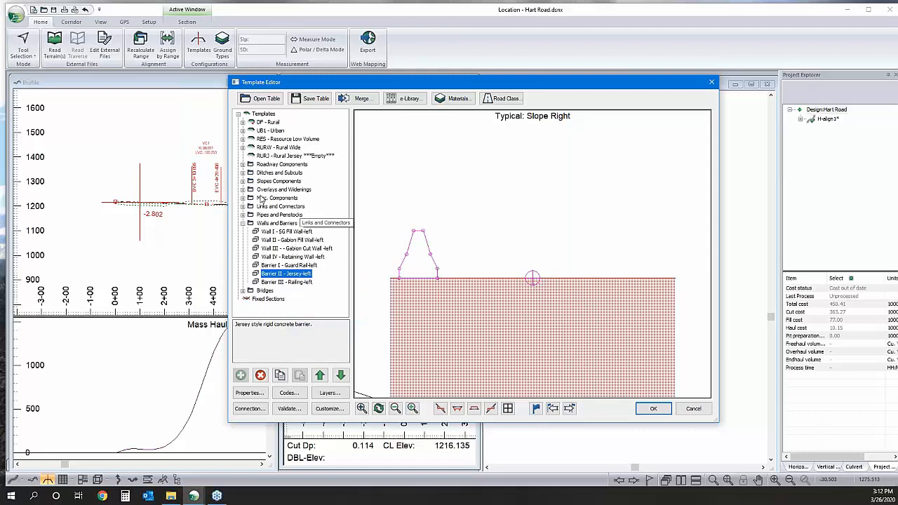
Step: Paste the copied Jersey barrier as a new left component of the RURJ - Rural Jersey template
{"action": "left_click", "coordinate": [264, 158]}
{"action": "right_click", "coordinate": [264, 158]}
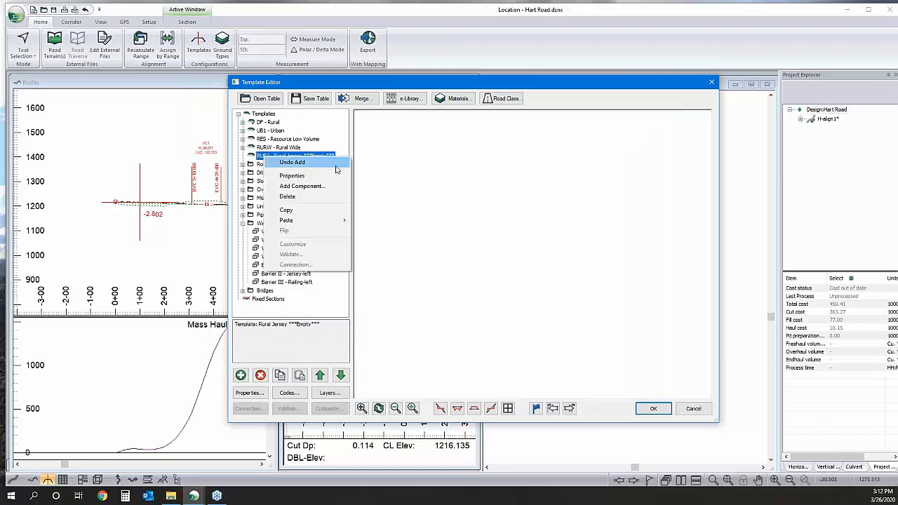
{"action": "mouse_move", "coordinate": [329, 220]}
{"action": "left_click", "coordinate": [390, 230]}
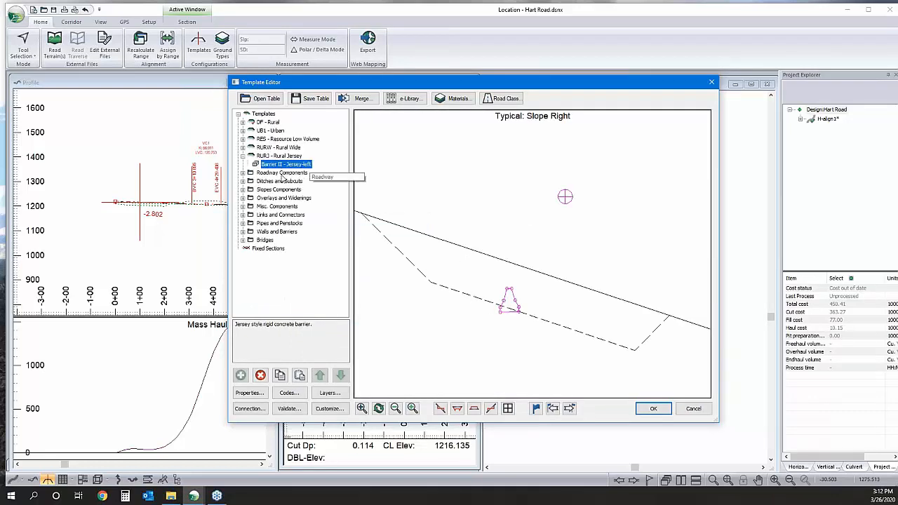
Step: Review the component properties of Barrier II - Jersey-left in the RURJ template without changing them
{"action": "right_click", "coordinate": [298, 165]}
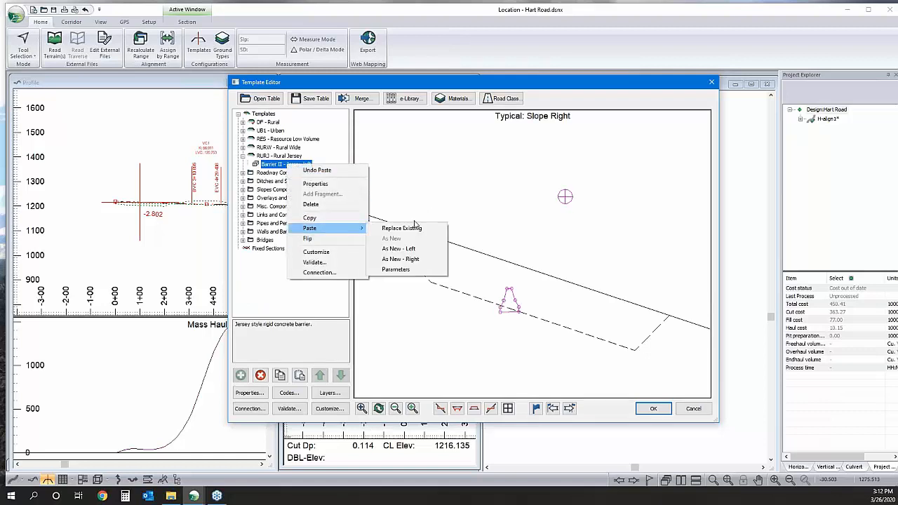
{"action": "left_click", "coordinate": [481, 73]}
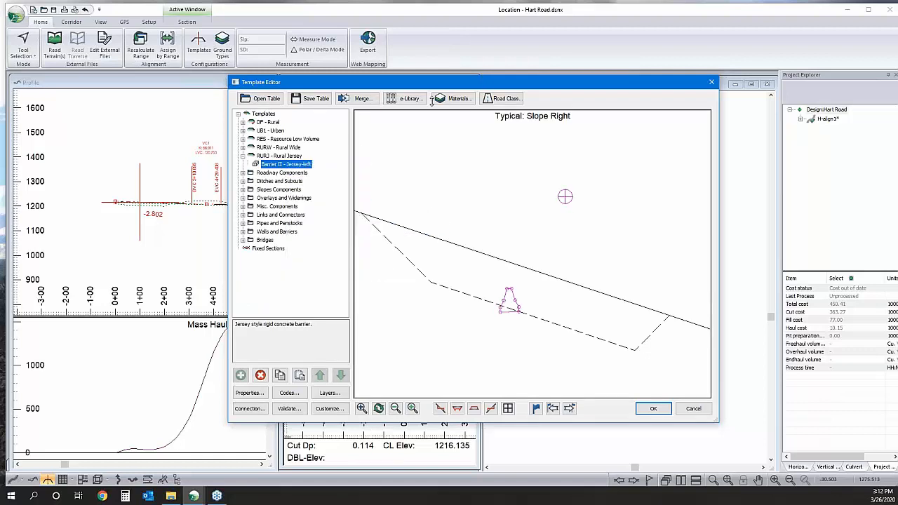
{"action": "double_click", "coordinate": [290, 167]}
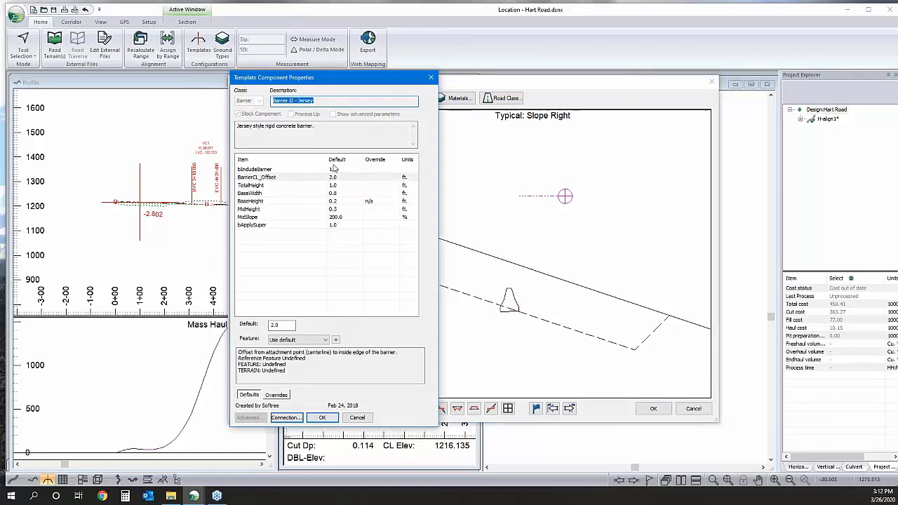
{"action": "left_click", "coordinate": [356, 416]}
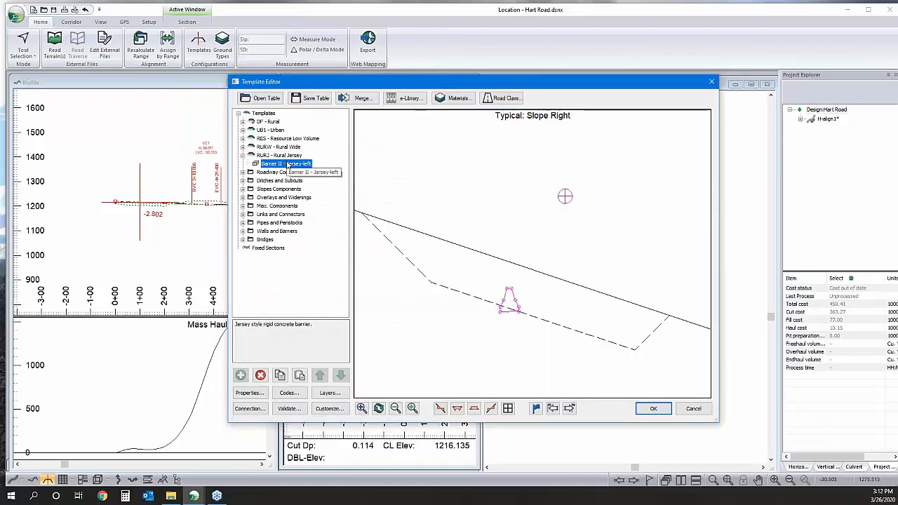
Step: Copy the RURJ template's Barrier II - Jersey-left component and paste it as a new right-side component
{"action": "right_click", "coordinate": [287, 166]}
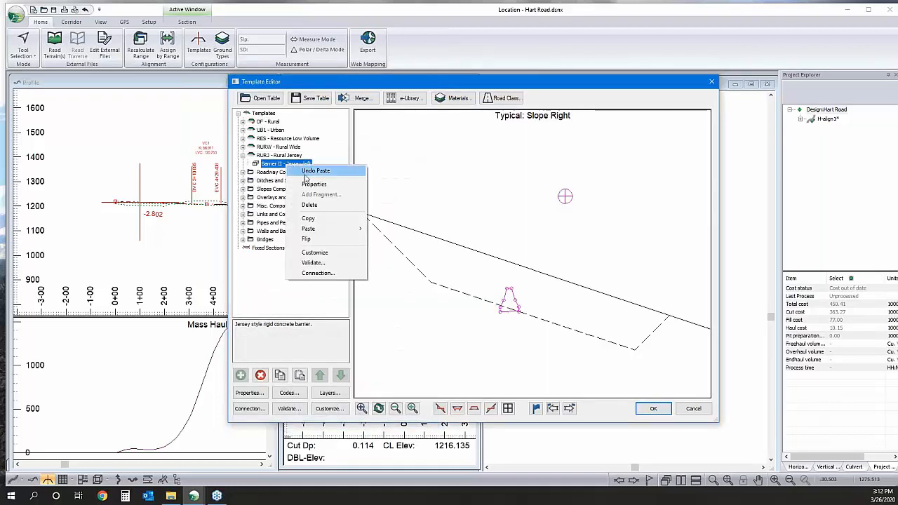
{"action": "left_click", "coordinate": [312, 221]}
{"action": "right_click", "coordinate": [296, 167]}
{"action": "mouse_move", "coordinate": [320, 232]}
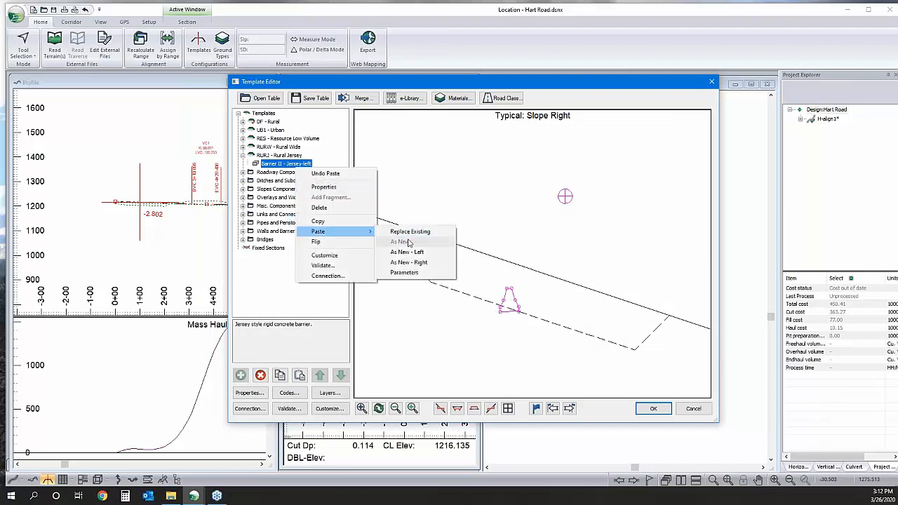
{"action": "left_click", "coordinate": [419, 262]}
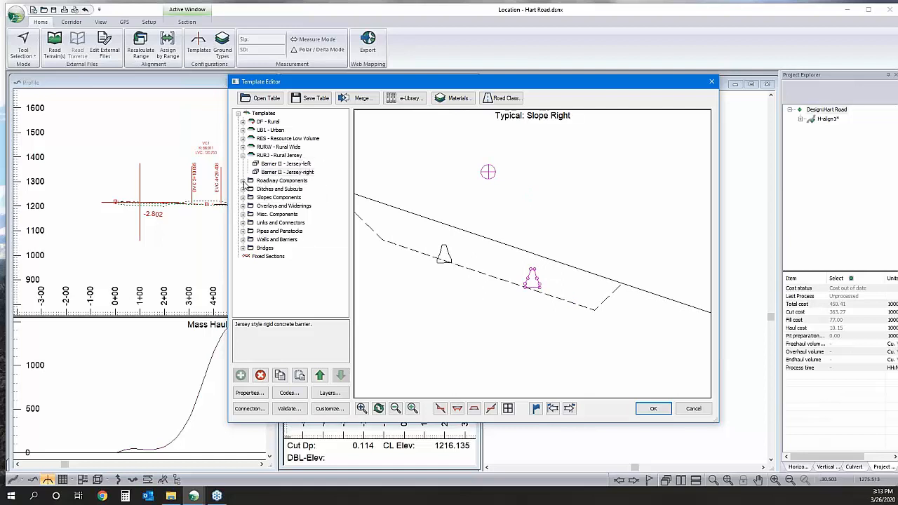
Step: Copy Ditch I Standard-left from the DF - Rural template and paste it as a new left component in RURJ
{"action": "left_click", "coordinate": [242, 180]}
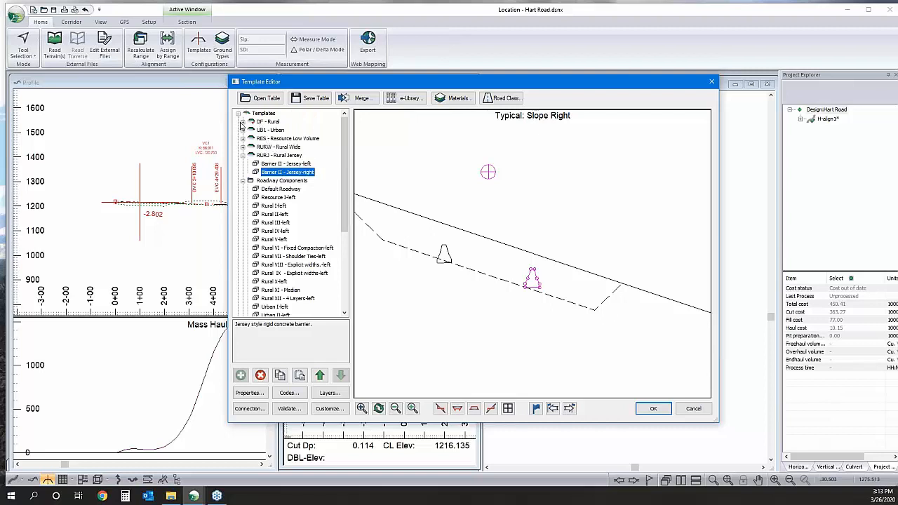
{"action": "left_click", "coordinate": [242, 122]}
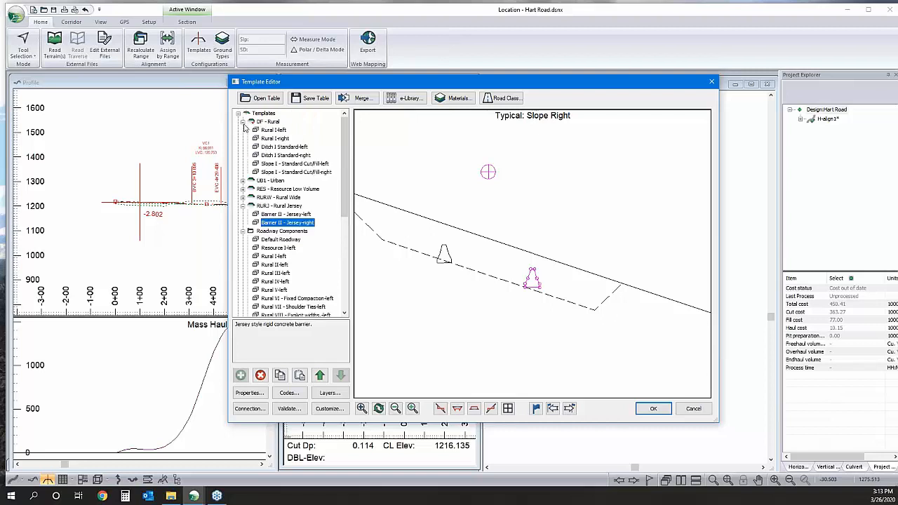
{"action": "left_click", "coordinate": [291, 147]}
{"action": "right_click", "coordinate": [282, 149]}
{"action": "left_click", "coordinate": [314, 202]}
{"action": "left_click", "coordinate": [281, 222]}
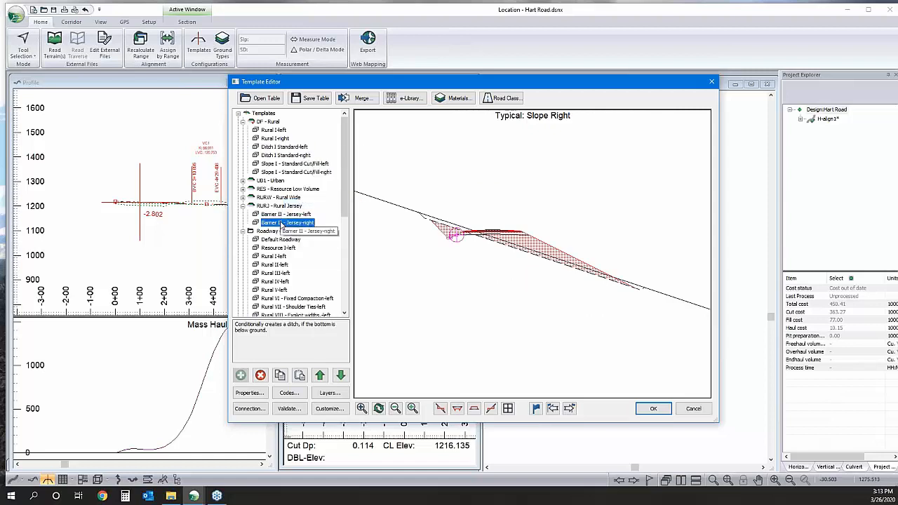
{"action": "right_click", "coordinate": [291, 223]}
{"action": "mouse_move", "coordinate": [351, 285]}
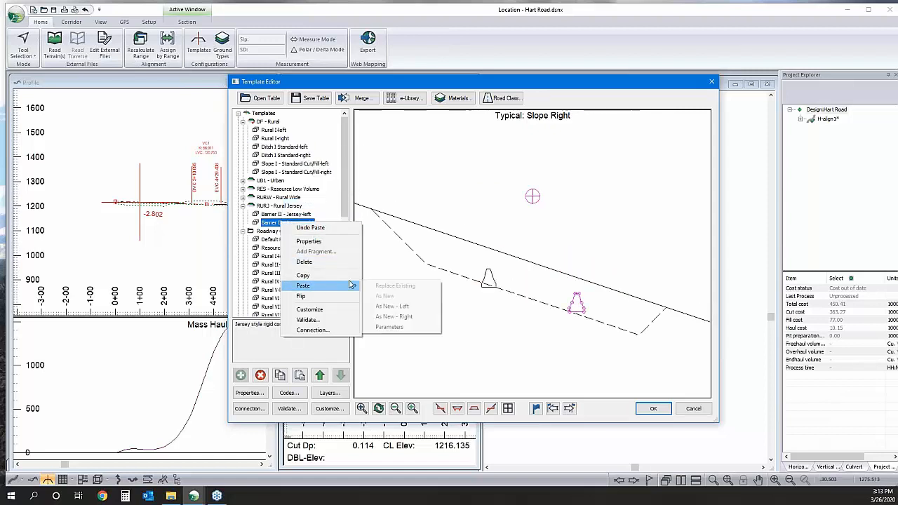
{"action": "left_click", "coordinate": [399, 307]}
Step: Paste the copied Ditch I Standard component into the RURJ template as a new right-side component
{"action": "left_click", "coordinate": [284, 231]}
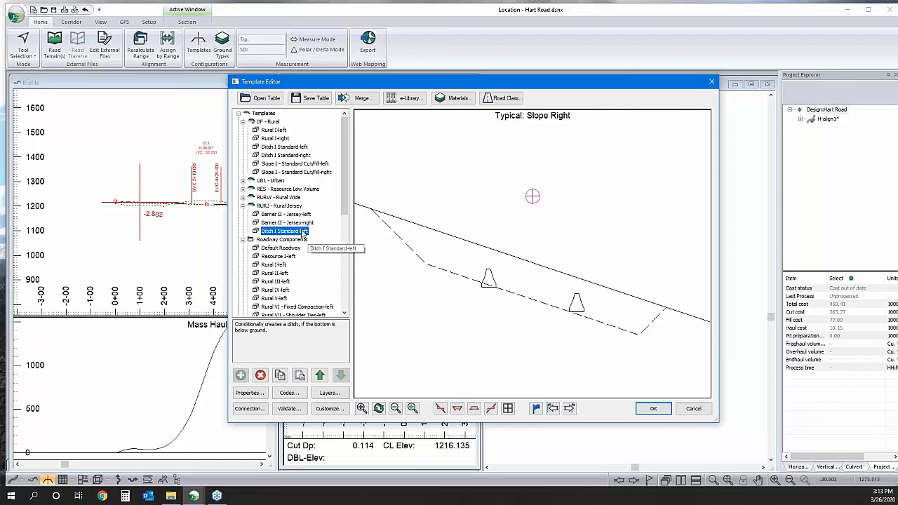
{"action": "right_click", "coordinate": [312, 231]}
{"action": "mouse_move", "coordinate": [346, 301]}
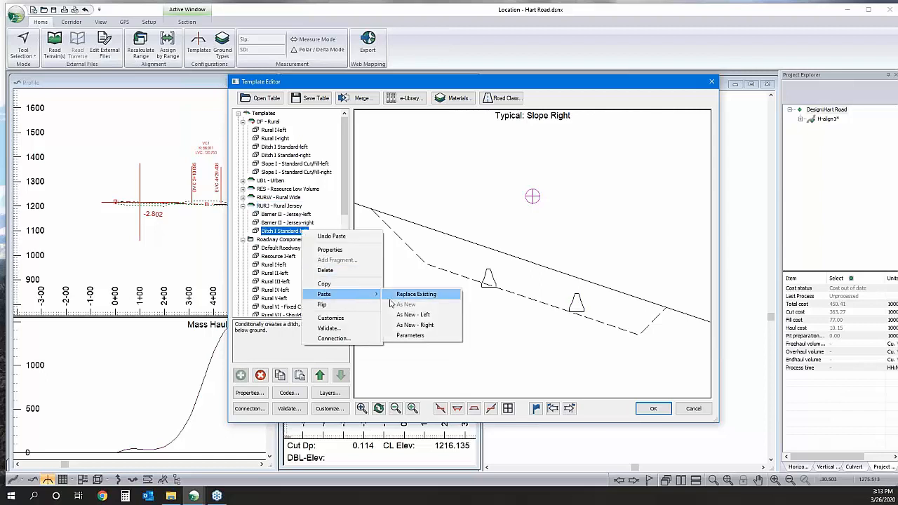
{"action": "left_click", "coordinate": [416, 327]}
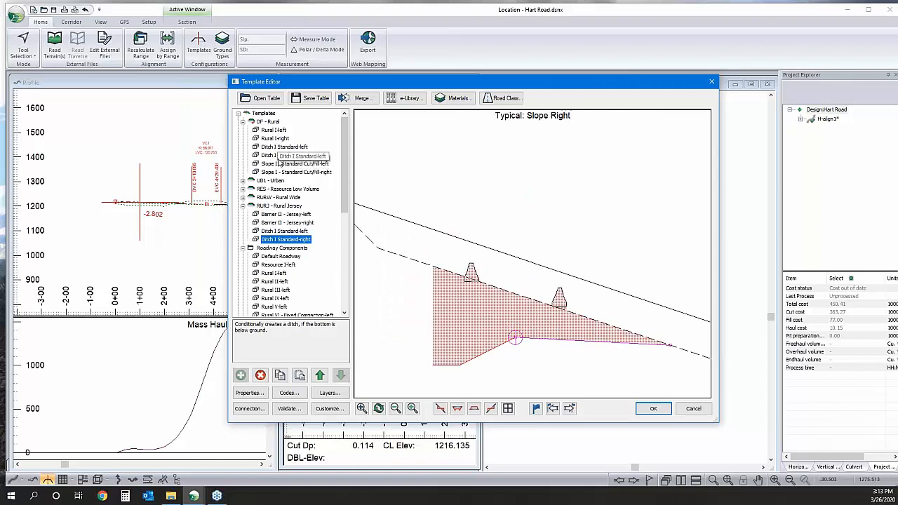
Step: Copy the Rural I-left roadway from the DF - Rural template and paste it into RURJ as a new left component
{"action": "left_click", "coordinate": [273, 130]}
{"action": "right_click", "coordinate": [274, 132]}
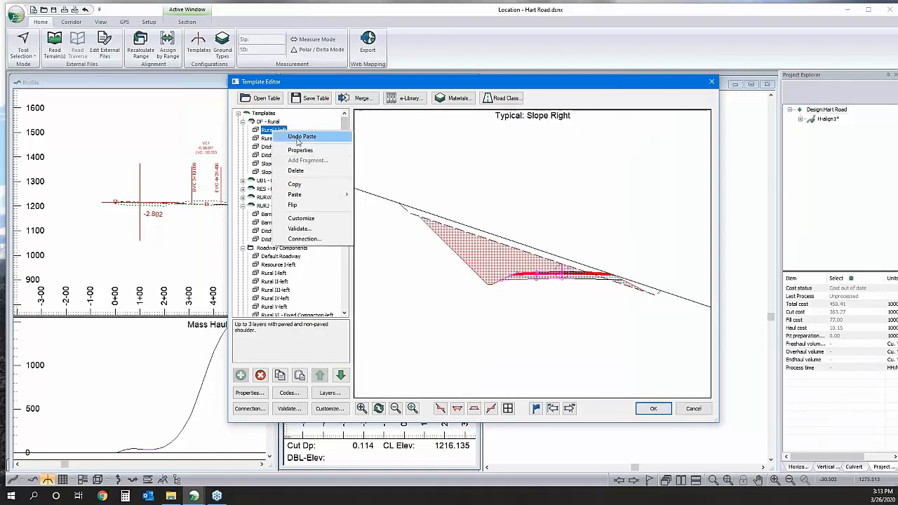
{"action": "left_click", "coordinate": [297, 185]}
{"action": "left_click", "coordinate": [285, 240]}
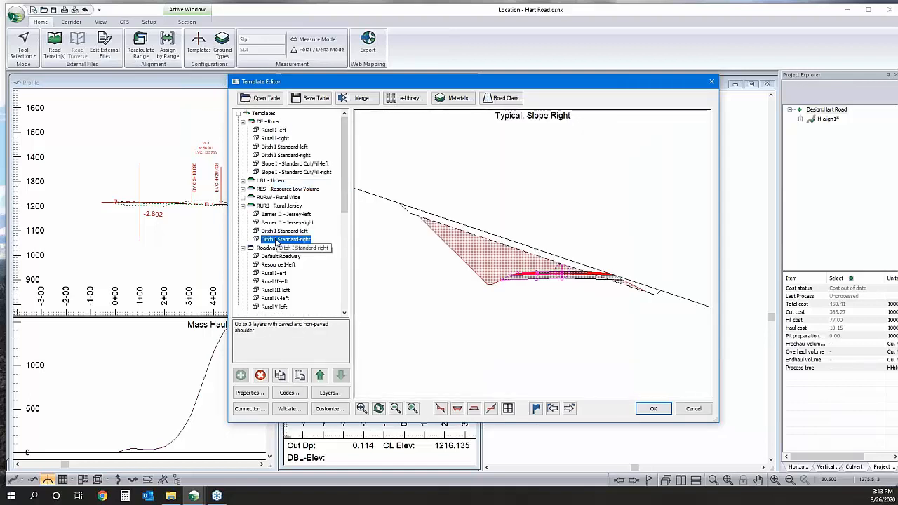
{"action": "right_click", "coordinate": [286, 239]}
{"action": "mouse_move", "coordinate": [324, 306]}
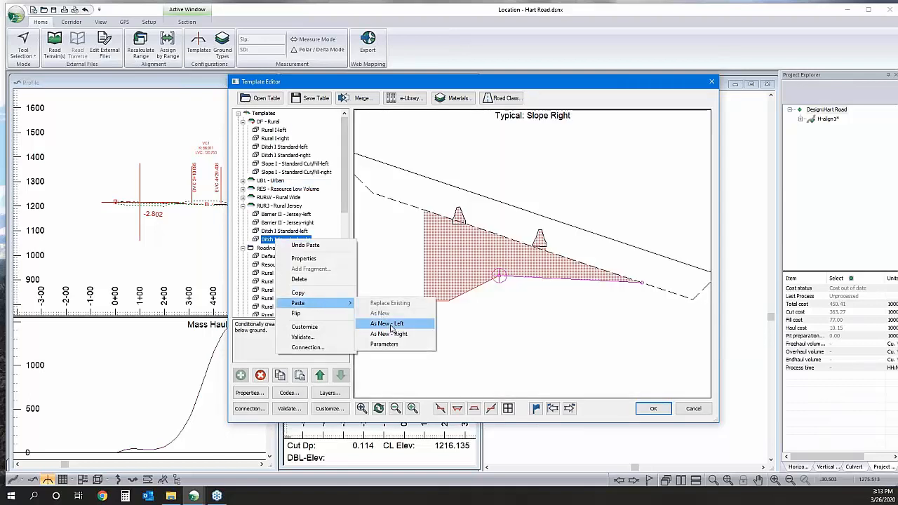
{"action": "left_click", "coordinate": [388, 324]}
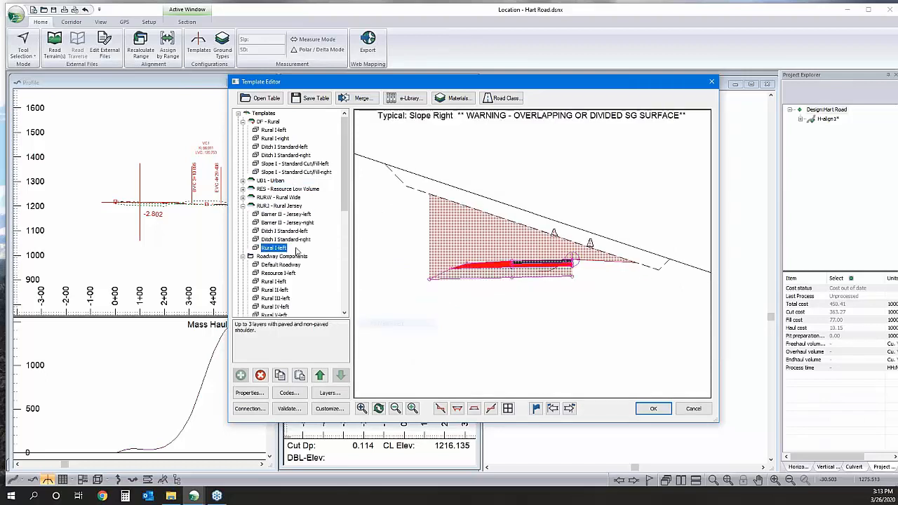
Step: Copy the Rural I-right roadway from the DF - Rural template and paste it into RURJ as a new right component
{"action": "left_click", "coordinate": [274, 139]}
{"action": "right_click", "coordinate": [283, 139]}
{"action": "left_click", "coordinate": [294, 191]}
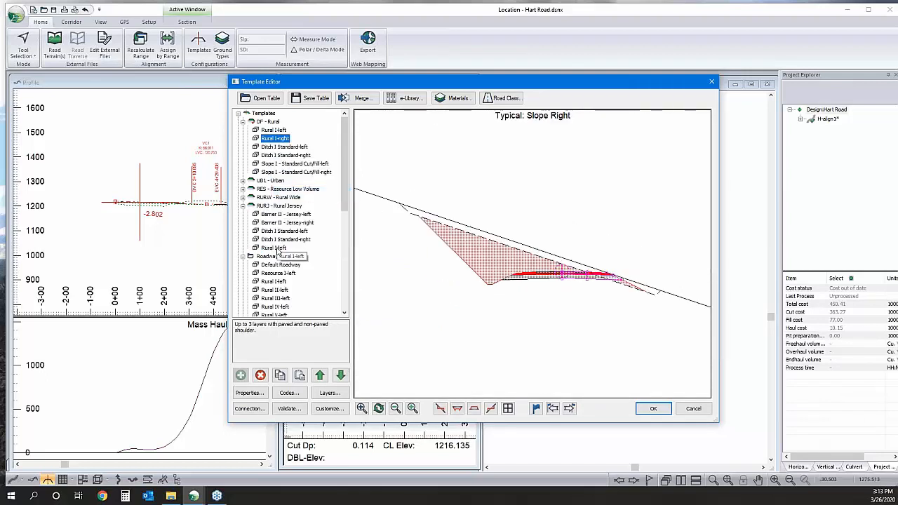
{"action": "left_click", "coordinate": [273, 248]}
{"action": "right_click", "coordinate": [285, 248]}
{"action": "mouse_move", "coordinate": [341, 316]}
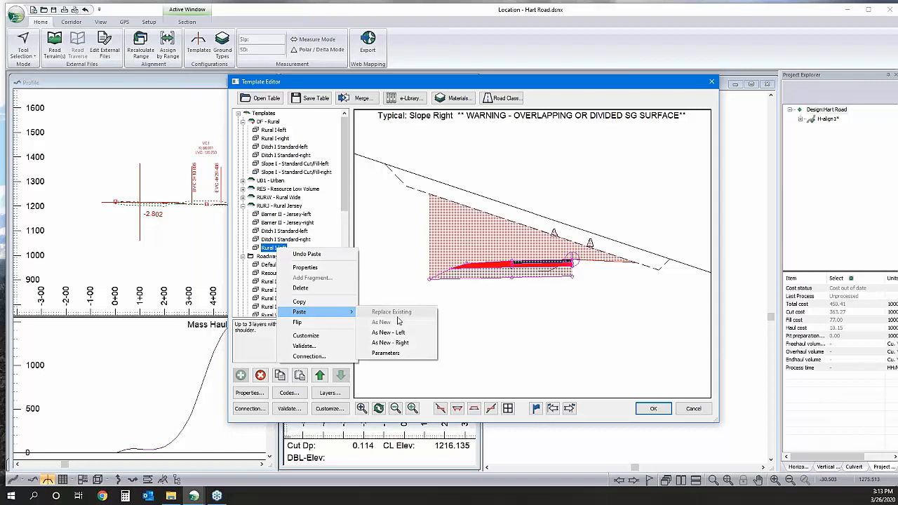
{"action": "left_click", "coordinate": [400, 343]}
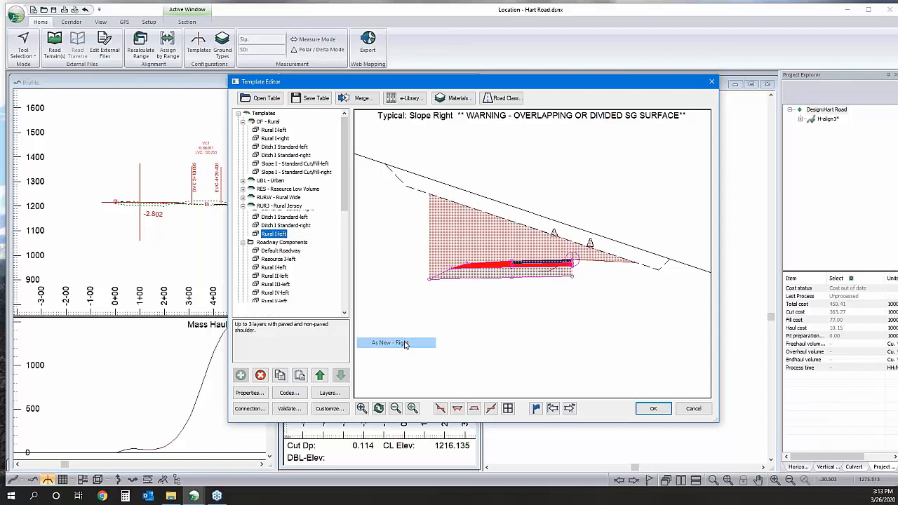
Step: Copy Slope I - Standard Cut/Fill-left from DF - Rural and paste it into RURJ as a new left component
{"action": "left_click", "coordinate": [286, 163]}
{"action": "right_click", "coordinate": [296, 164]}
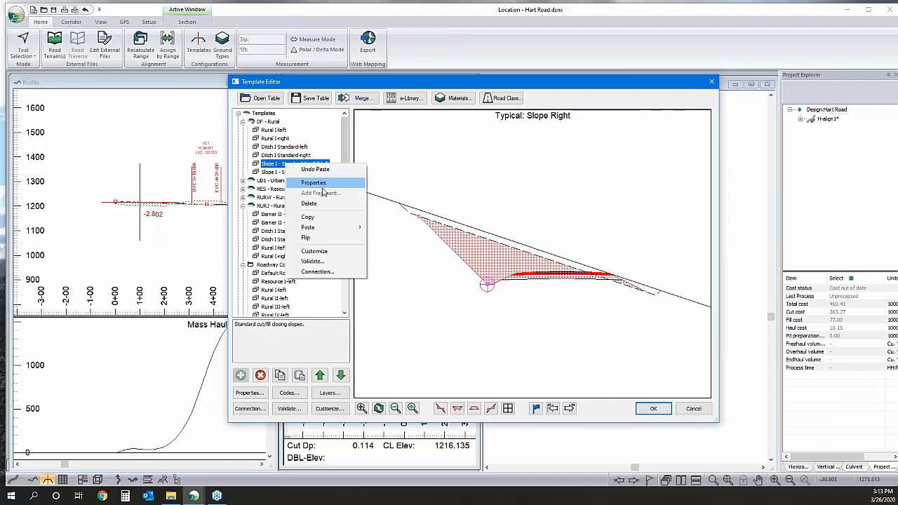
{"action": "left_click", "coordinate": [319, 216]}
{"action": "right_click", "coordinate": [288, 257]}
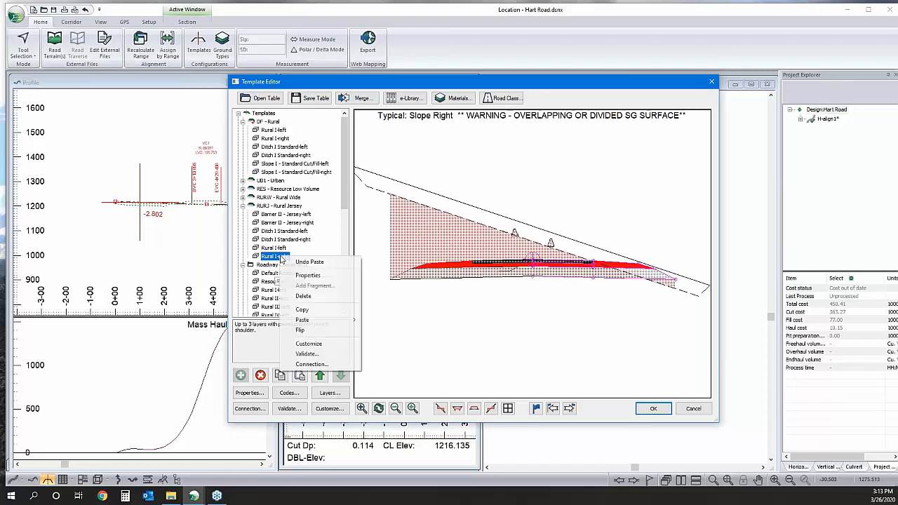
{"action": "mouse_move", "coordinate": [327, 321]}
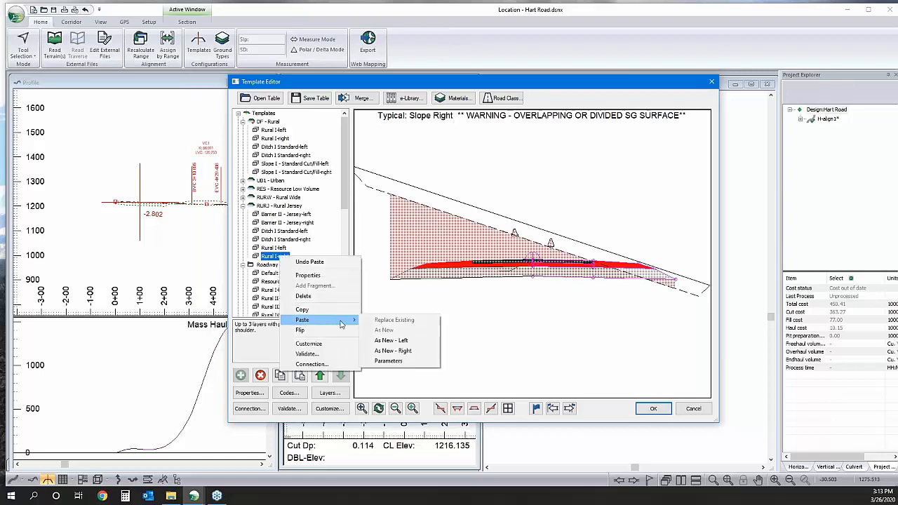
{"action": "left_click", "coordinate": [402, 342]}
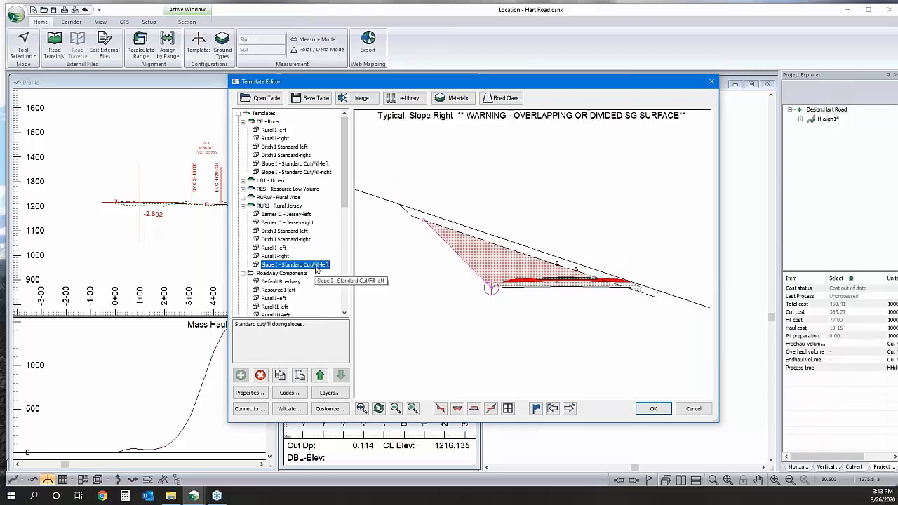
Step: Paste the copied Slope I - Standard Cut/Fill component into RURJ as a new right-side component
{"action": "right_click", "coordinate": [324, 265]}
{"action": "mouse_move", "coordinate": [367, 332]}
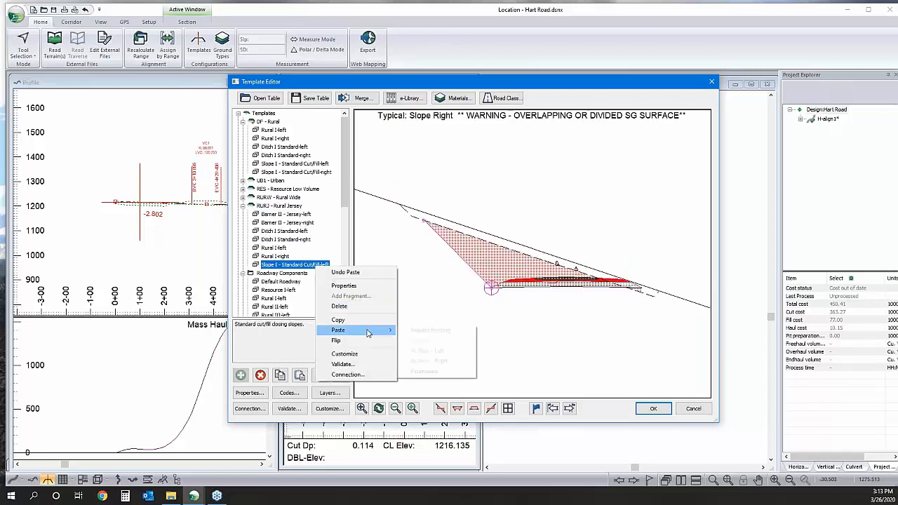
{"action": "left_click", "coordinate": [429, 361]}
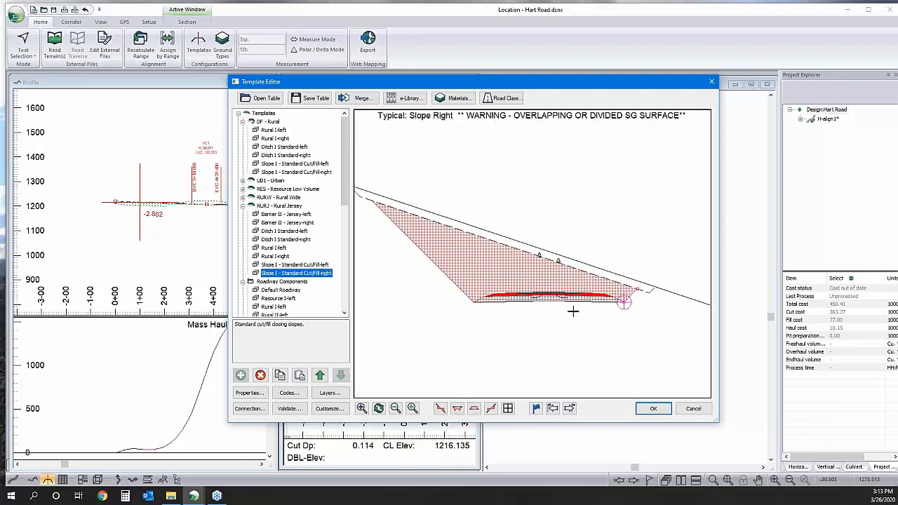
Step: Examine the RURJ cross-section and review the connection settings of Barrier II - Jersey-left
{"action": "mouse_move", "coordinate": [578, 293]}
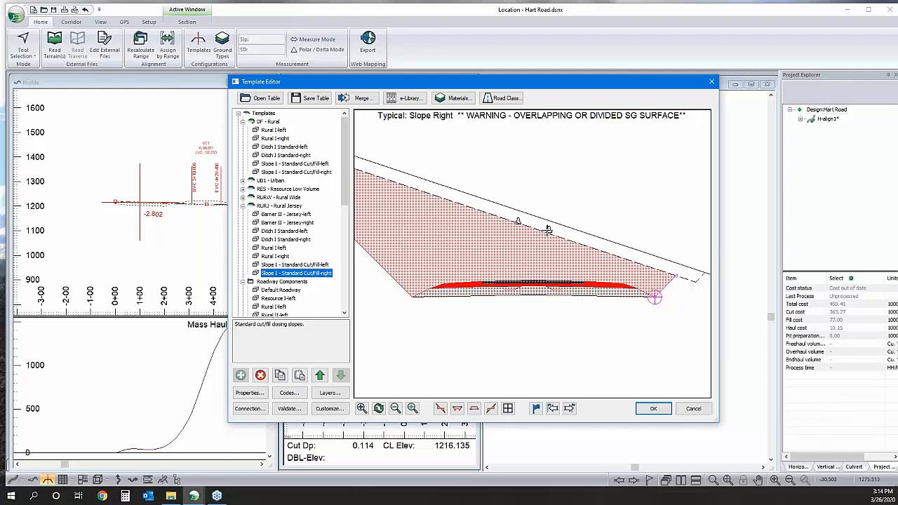
{"action": "mouse_move", "coordinate": [559, 230]}
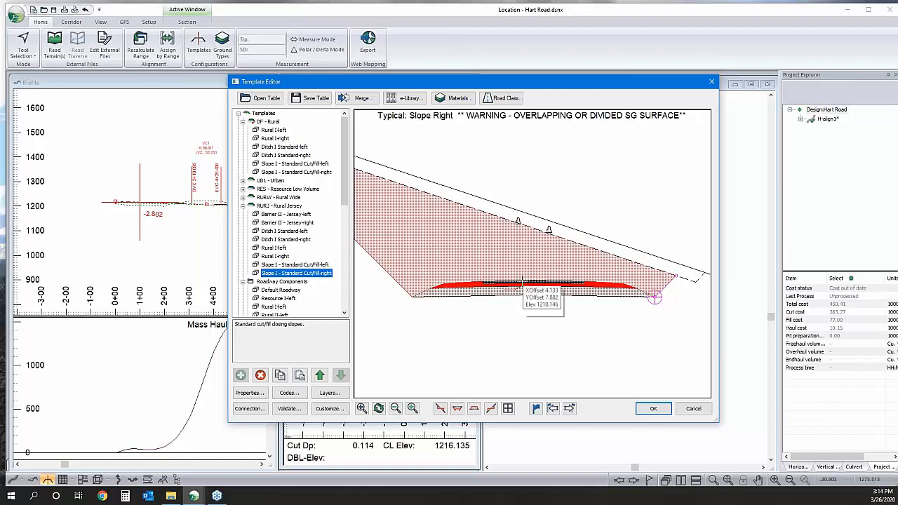
{"action": "scroll", "coordinate": [522, 282], "scroll_direction": "up", "scroll_amount": 2}
{"action": "mouse_move", "coordinate": [537, 274]}
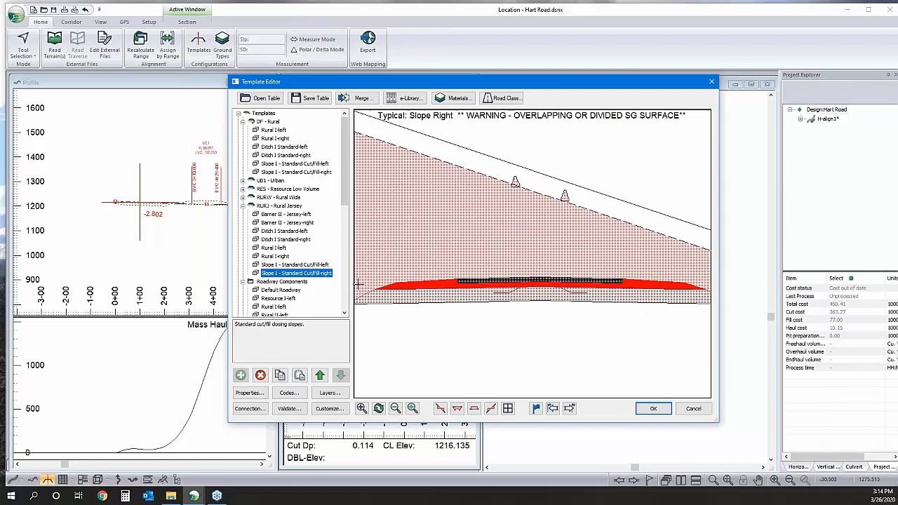
{"action": "mouse_move", "coordinate": [357, 283]}
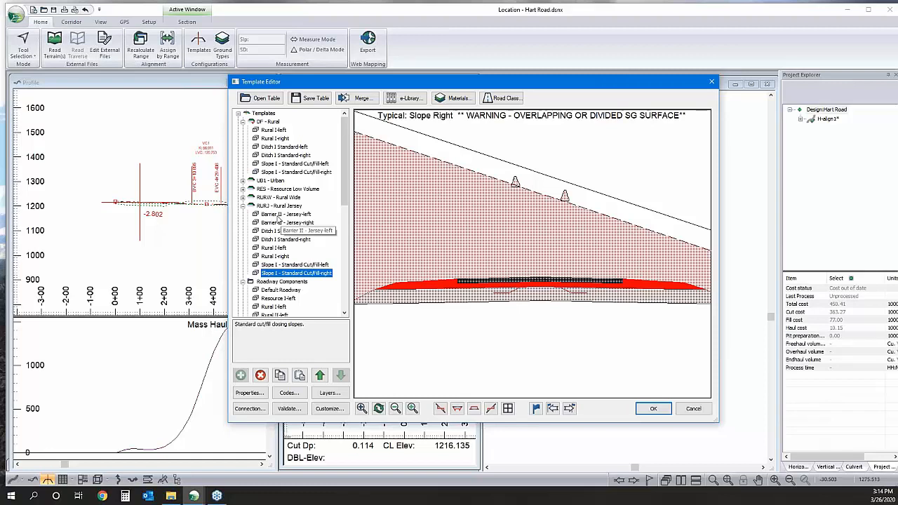
{"action": "left_click", "coordinate": [278, 218]}
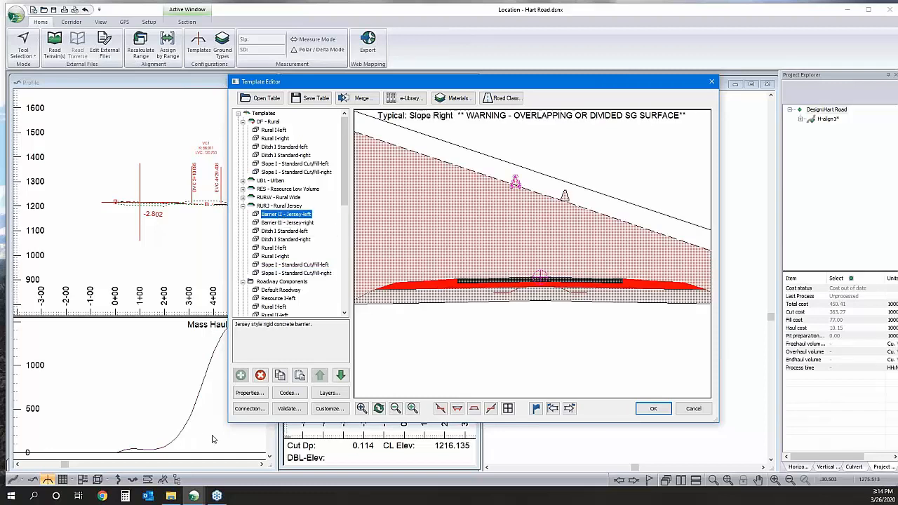
{"action": "left_click", "coordinate": [251, 408]}
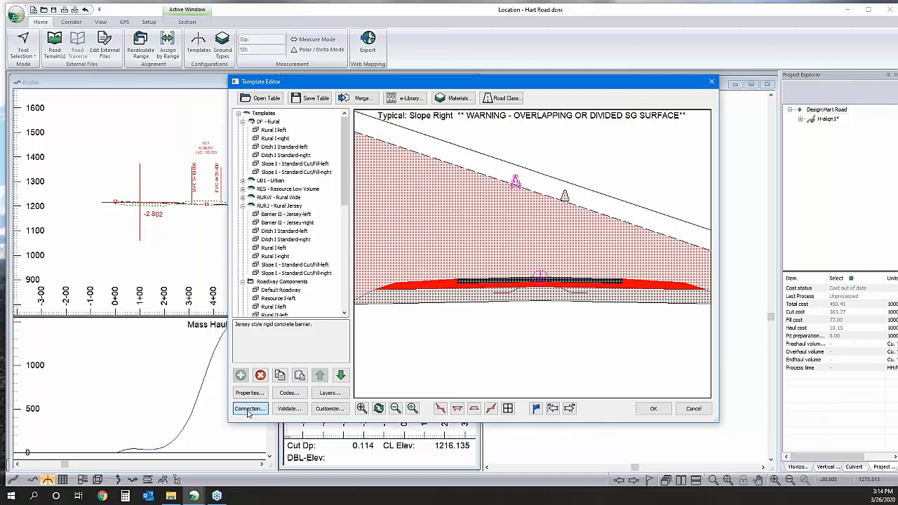
{"action": "left_click", "coordinate": [426, 251]}
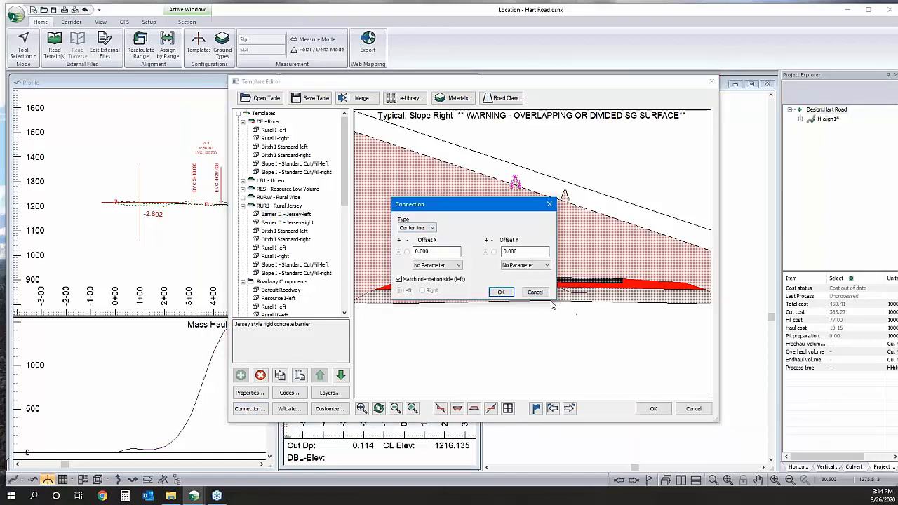
{"action": "left_click", "coordinate": [501, 291]}
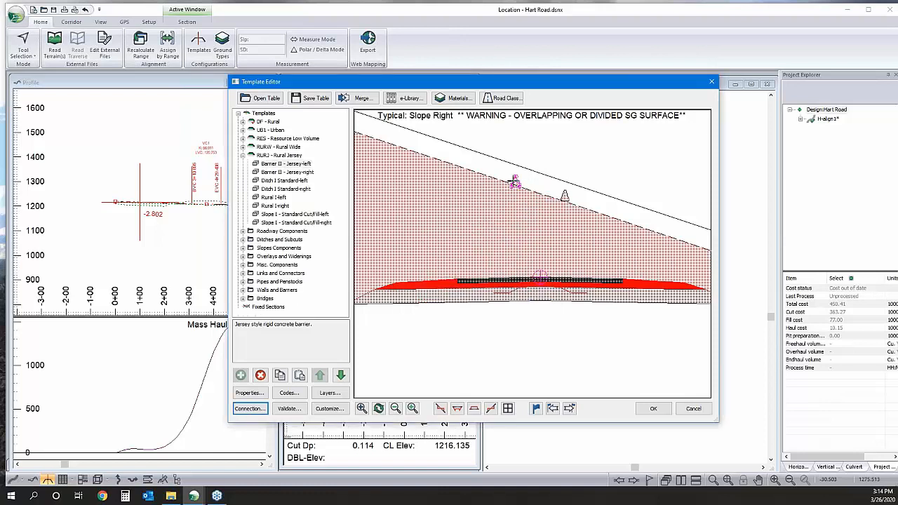
Step: Review the component properties of Barrier II - Jersey-left and inspect its position in the cross-section
{"action": "left_click", "coordinate": [277, 166]}
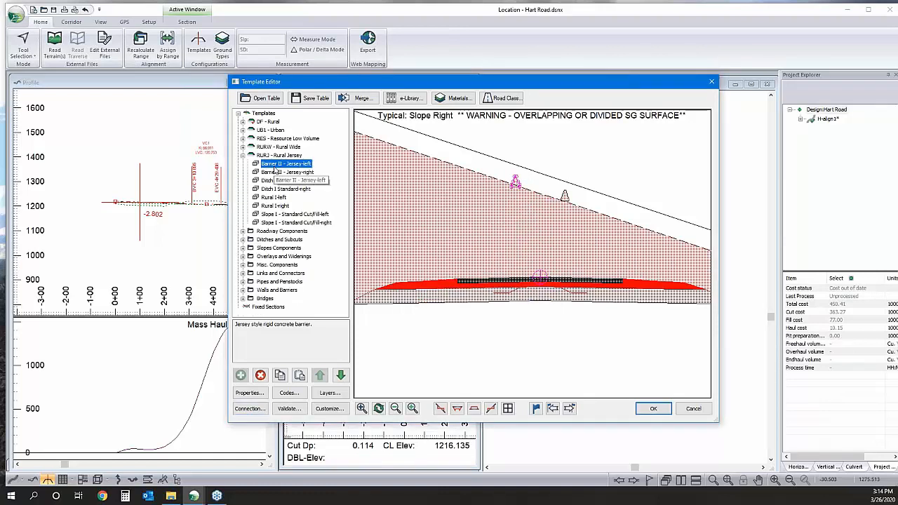
{"action": "double_click", "coordinate": [274, 167]}
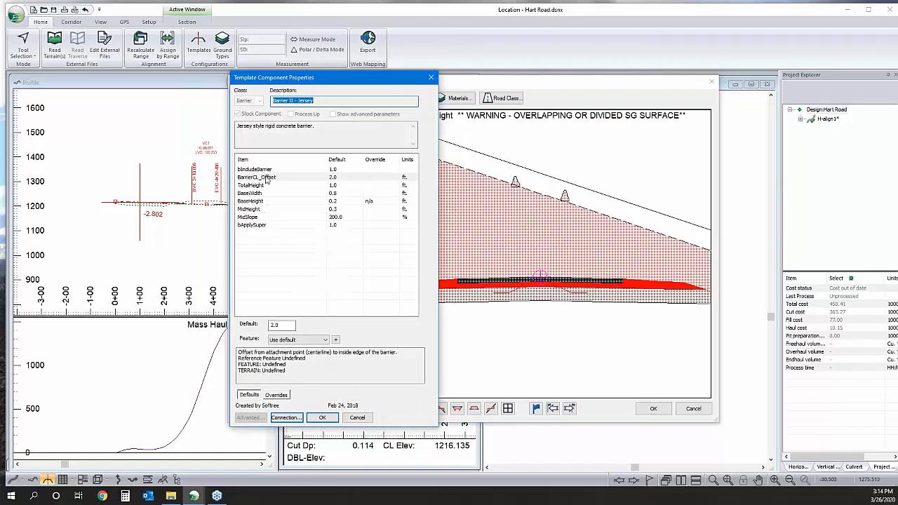
{"action": "left_click", "coordinate": [357, 417]}
{"action": "mouse_move", "coordinate": [516, 184]}
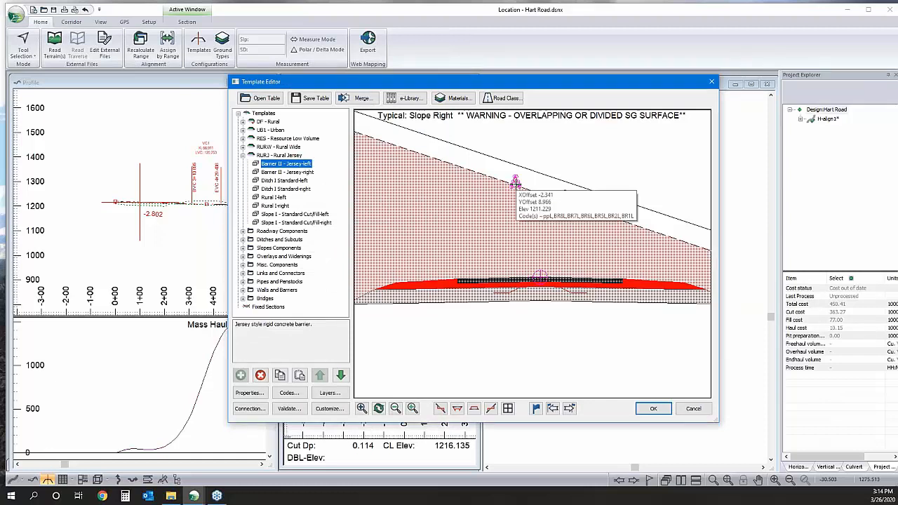
{"action": "scroll", "coordinate": [519, 179], "scroll_direction": "down", "scroll_amount": 4}
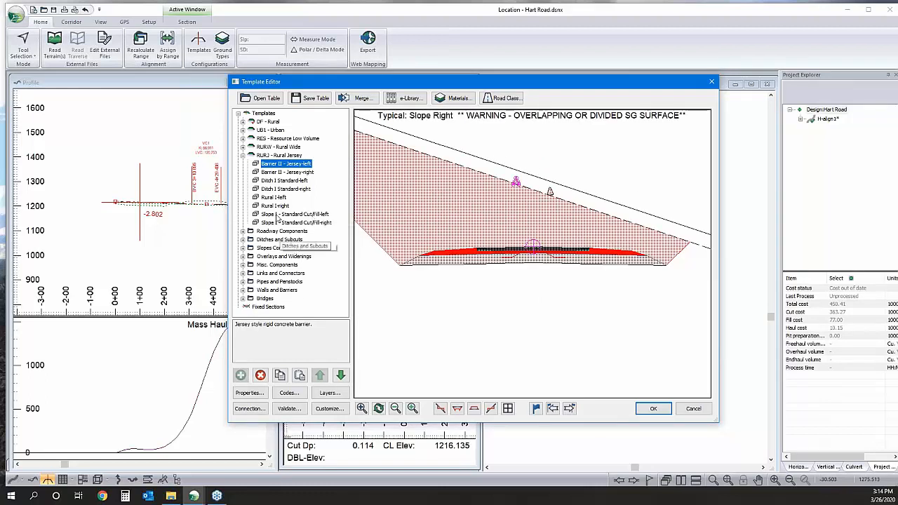
Step: Review the connection type and match surface of Ditch I Standard-left without changing them
{"action": "left_click", "coordinate": [281, 181]}
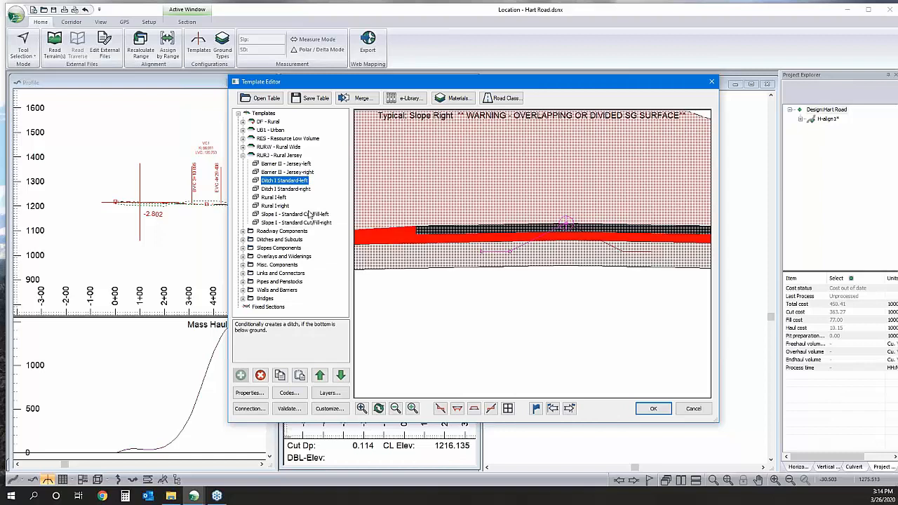
{"action": "left_click", "coordinate": [238, 409]}
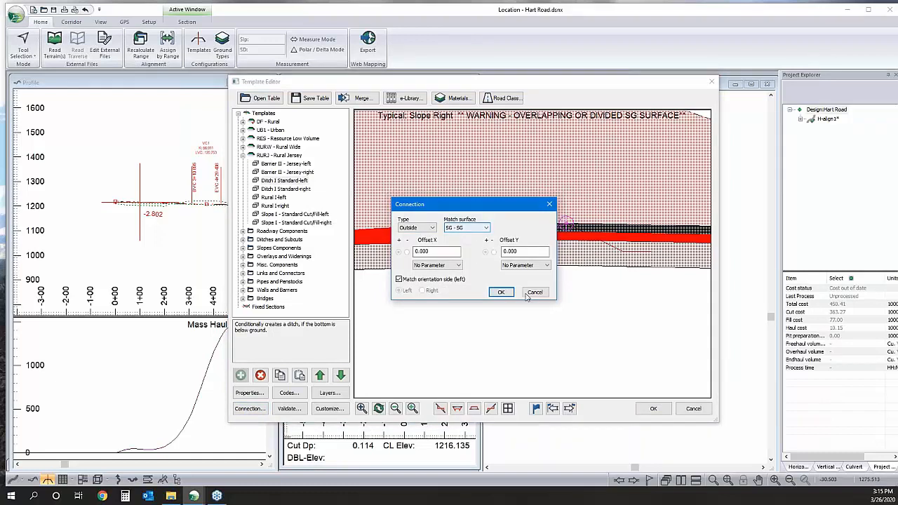
{"action": "left_click", "coordinate": [535, 292]}
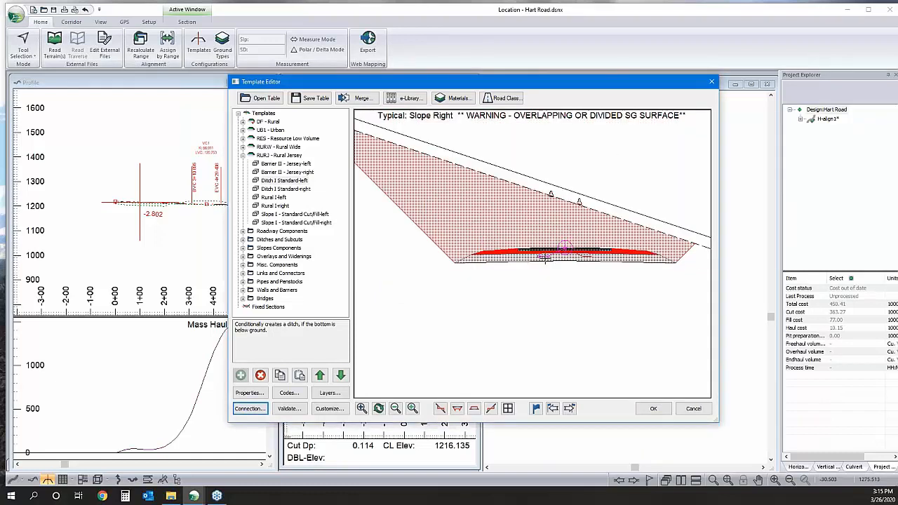
{"action": "mouse_move", "coordinate": [550, 248]}
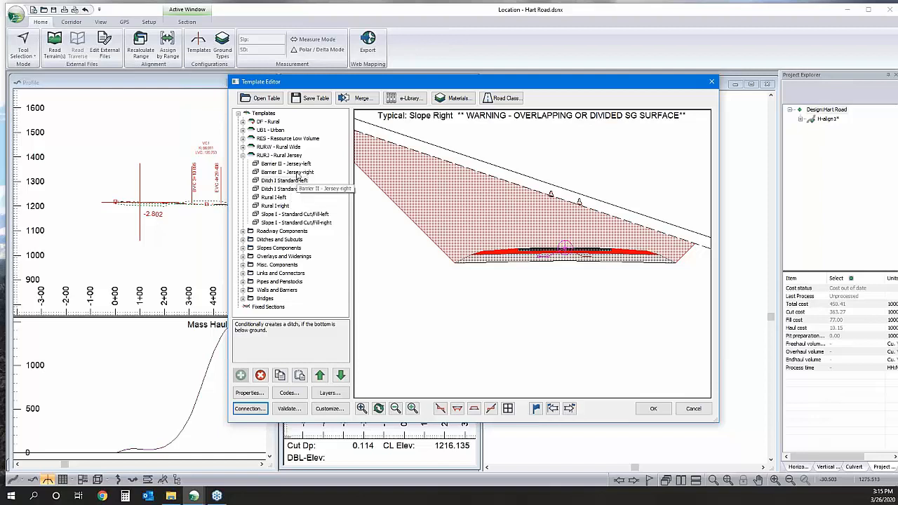
Step: Move the Rural I left and right roadway components above the barriers at the start of the RURJ template
{"action": "left_click", "coordinate": [274, 197]}
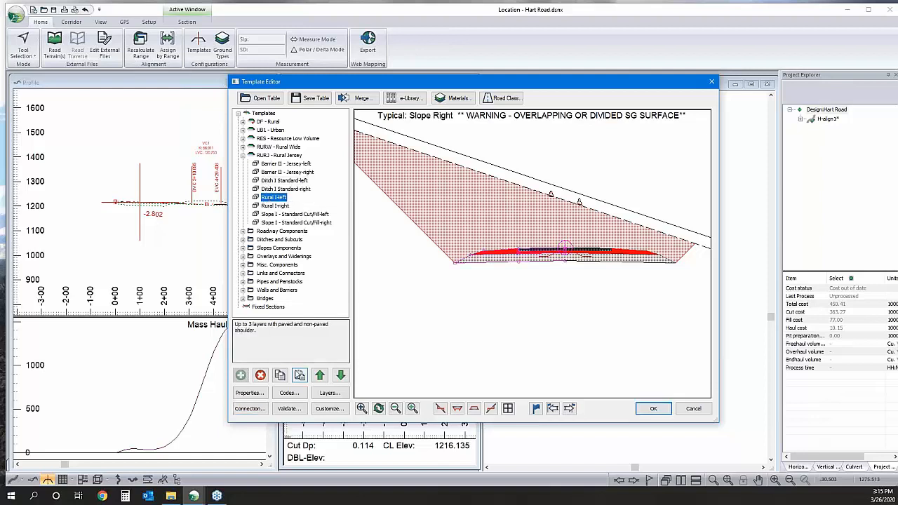
{"action": "left_click", "coordinate": [319, 375]}
{"action": "left_click", "coordinate": [320, 376]}
{"action": "left_click", "coordinate": [319, 376]}
{"action": "left_click", "coordinate": [320, 376]}
{"action": "left_click", "coordinate": [319, 375]}
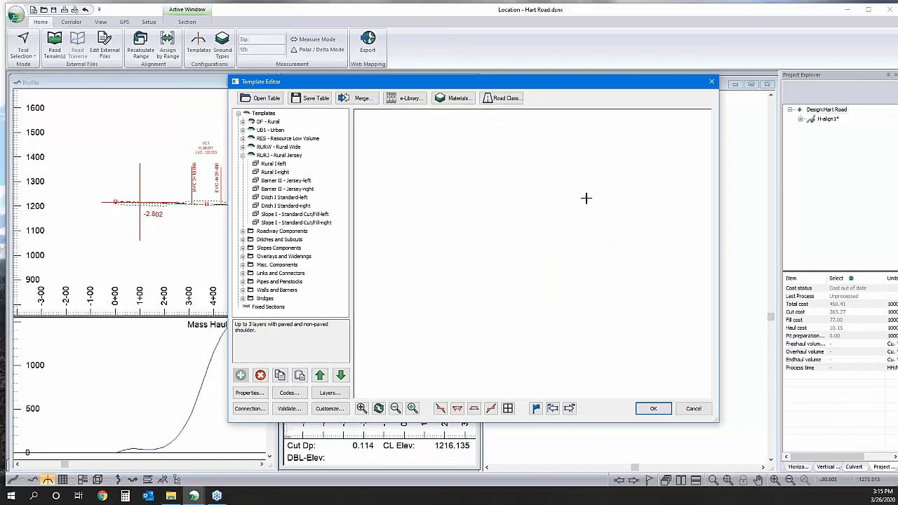
Step: Check the pavement lane width in the Rural I-left component's properties
{"action": "left_click", "coordinate": [278, 165]}
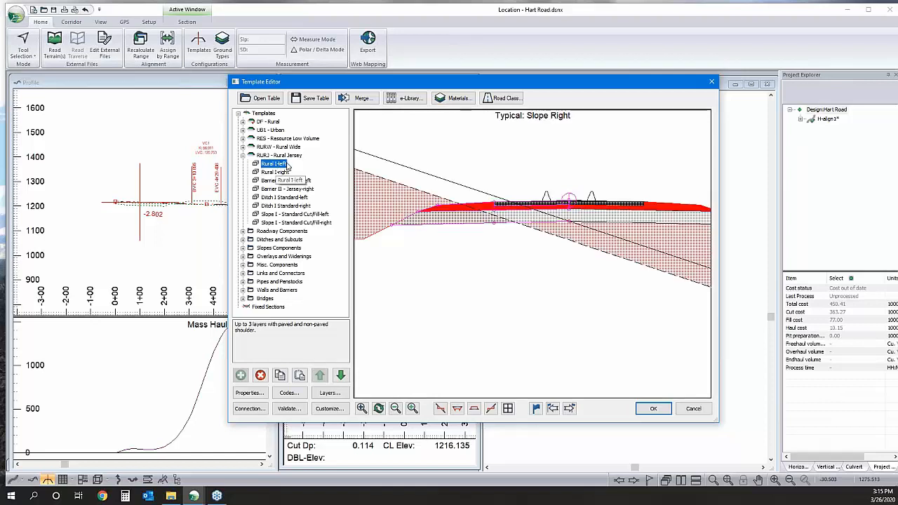
{"action": "double_click", "coordinate": [287, 166]}
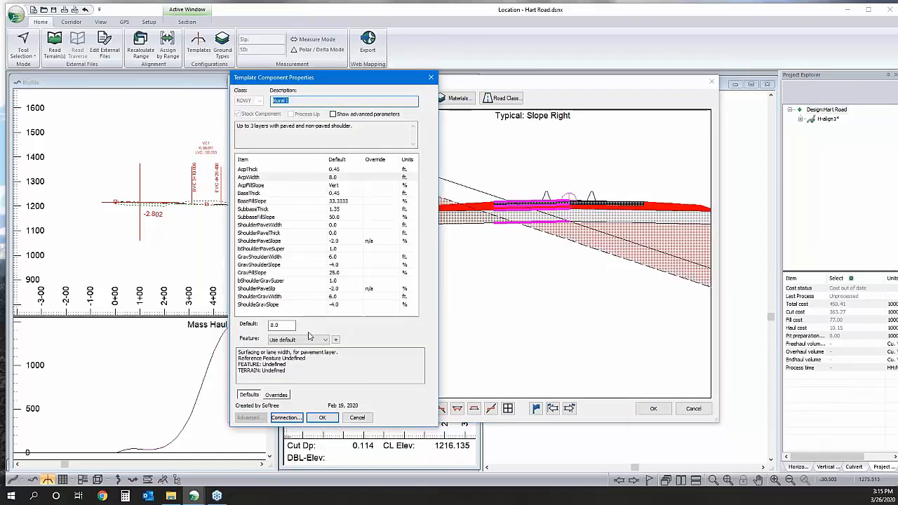
{"action": "left_click", "coordinate": [360, 419]}
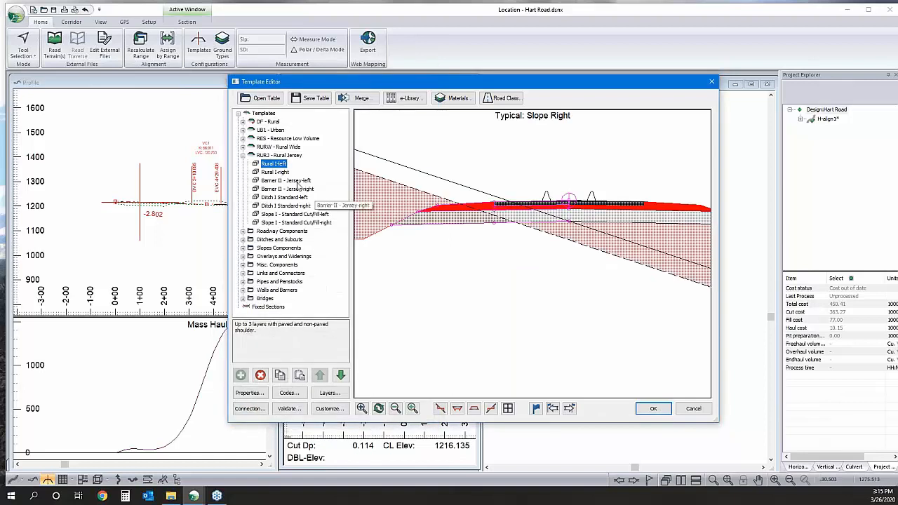
Step: Set the BarrierCL_Offset default of Barrier II - Jersey-left to 8.0 ft
{"action": "left_click", "coordinate": [294, 181]}
{"action": "double_click", "coordinate": [294, 181]}
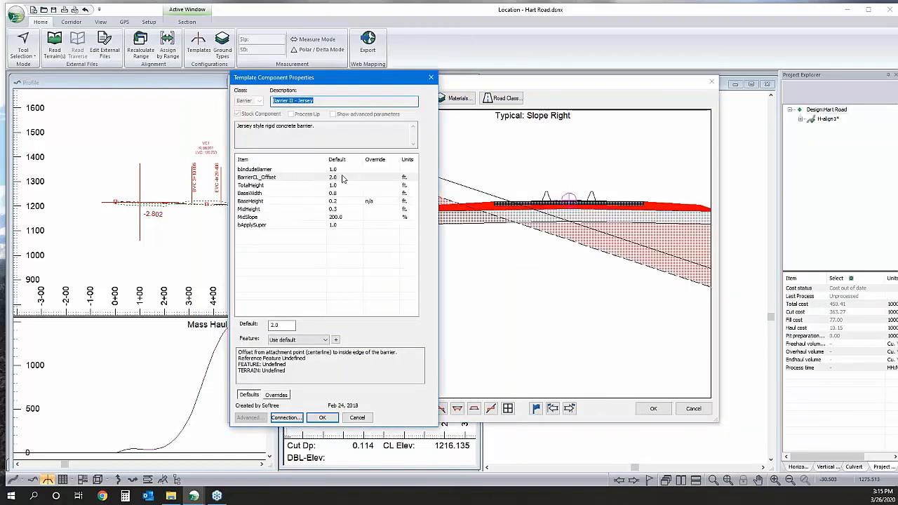
{"action": "left_click", "coordinate": [277, 325]}
{"action": "type", "text": "8"}
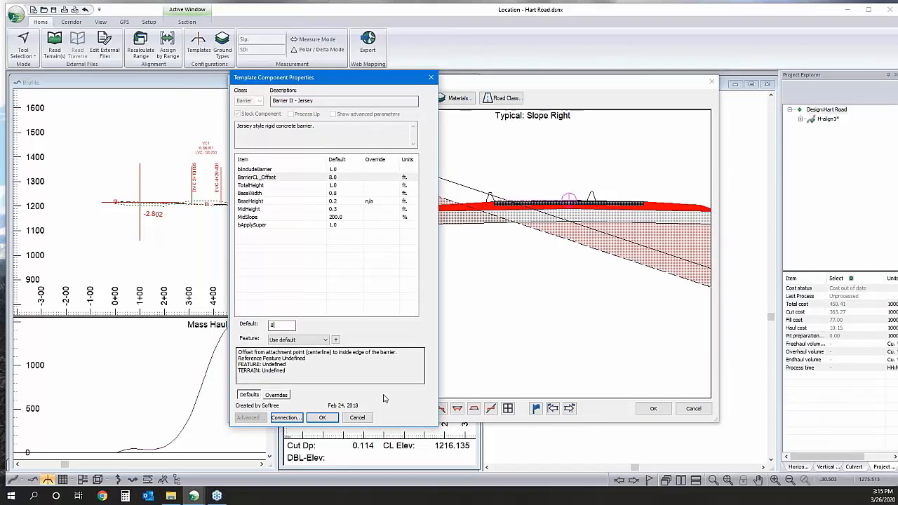
{"action": "left_click", "coordinate": [323, 418]}
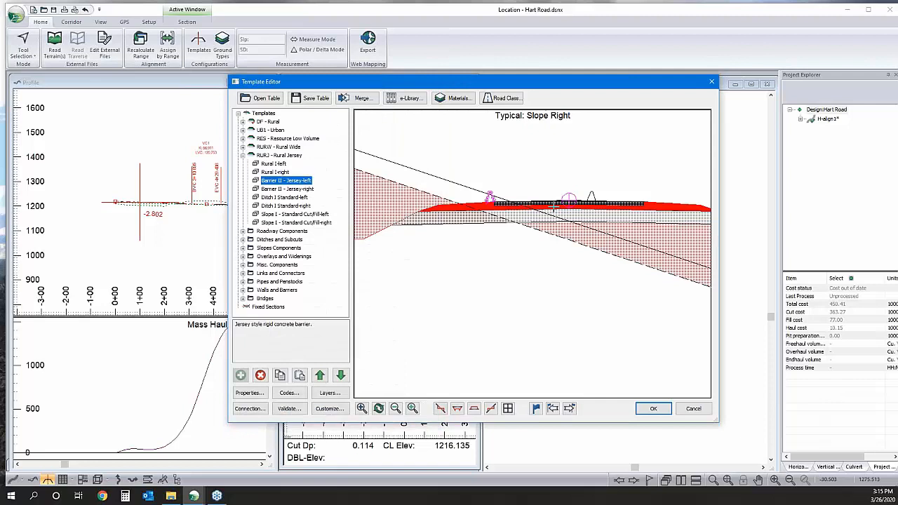
{"action": "scroll", "coordinate": [525, 284], "scroll_direction": "up", "scroll_amount": 2}
{"action": "left_click_drag", "start_coordinate": [550, 280], "coordinate": [566, 261]}
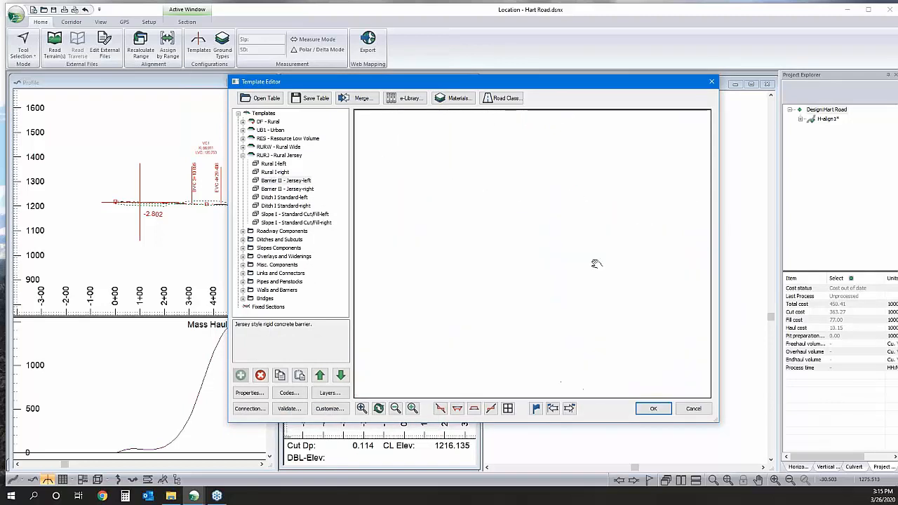
Step: Review the BarrierCL_Offset parameter in the properties of Barrier II - Jersey-right
{"action": "left_click", "coordinate": [279, 189]}
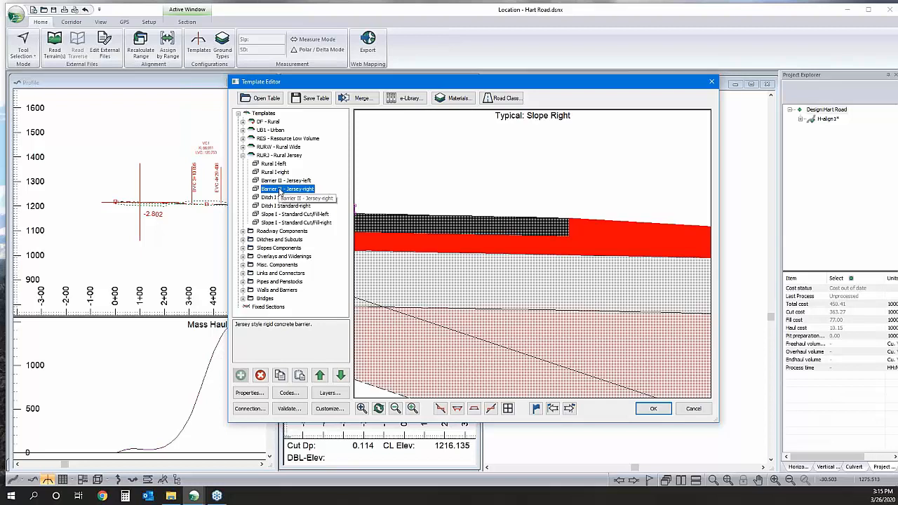
{"action": "double_click", "coordinate": [279, 189]}
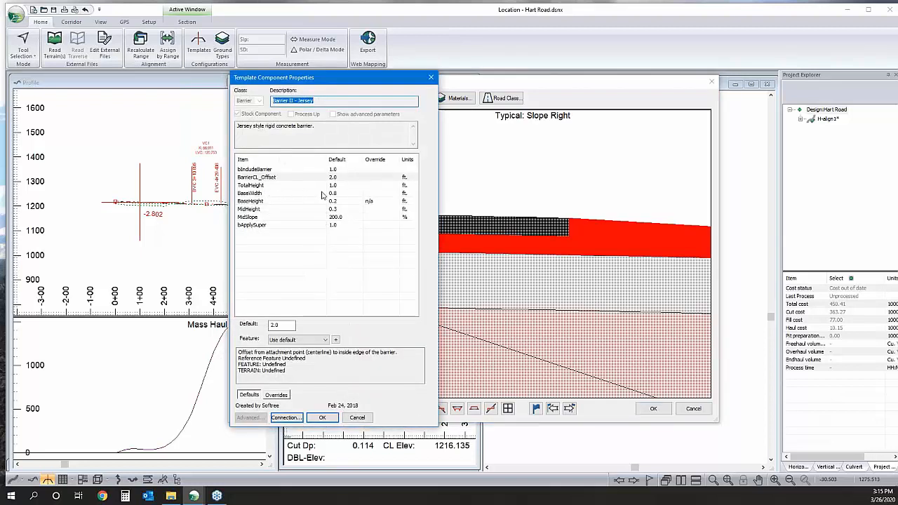
{"action": "left_click", "coordinate": [322, 418]}
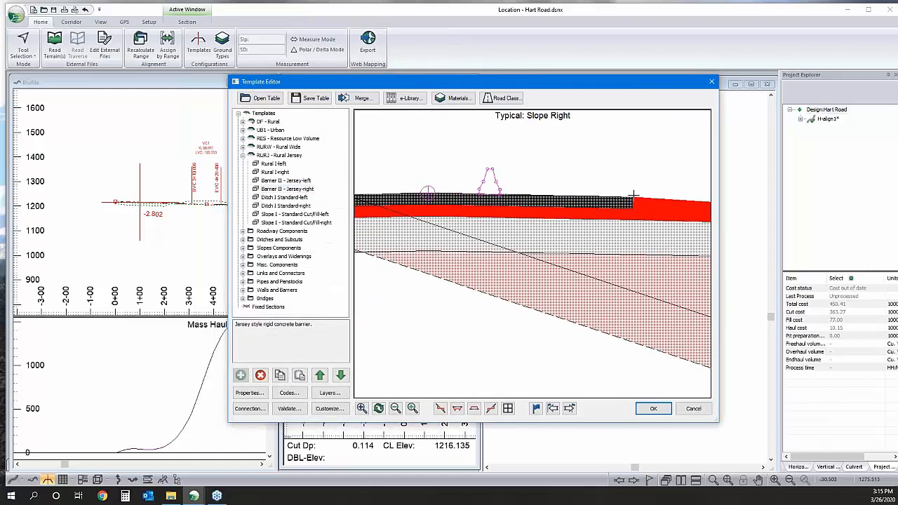
Step: Connect Barrier II - Jersey-right by point code EL1 with a negative X offset
{"action": "mouse_move", "coordinate": [632, 195]}
{"action": "left_click", "coordinate": [250, 408]}
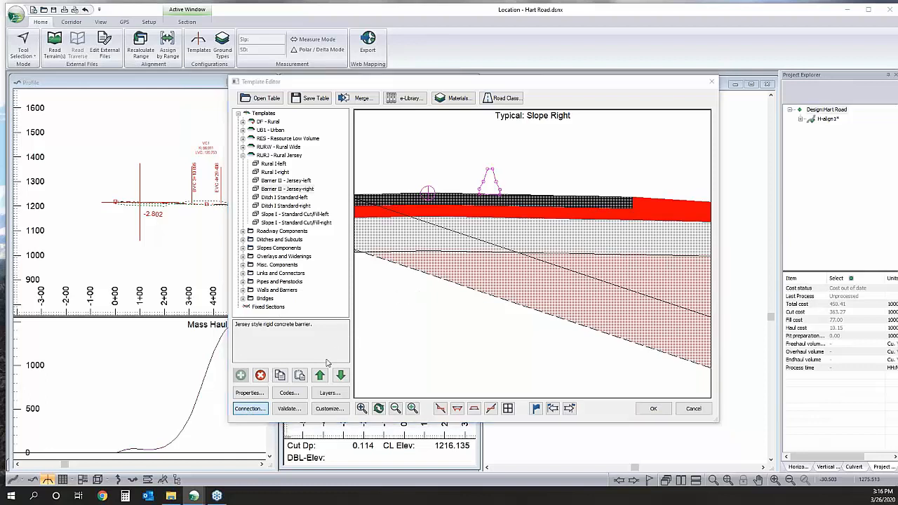
{"action": "left_click", "coordinate": [432, 229]}
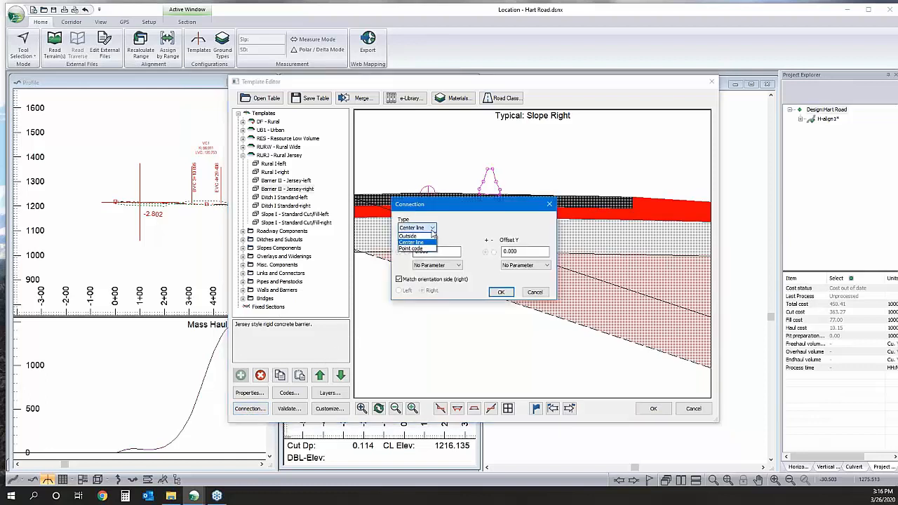
{"action": "left_click", "coordinate": [435, 242]}
{"action": "left_click", "coordinate": [457, 227]}
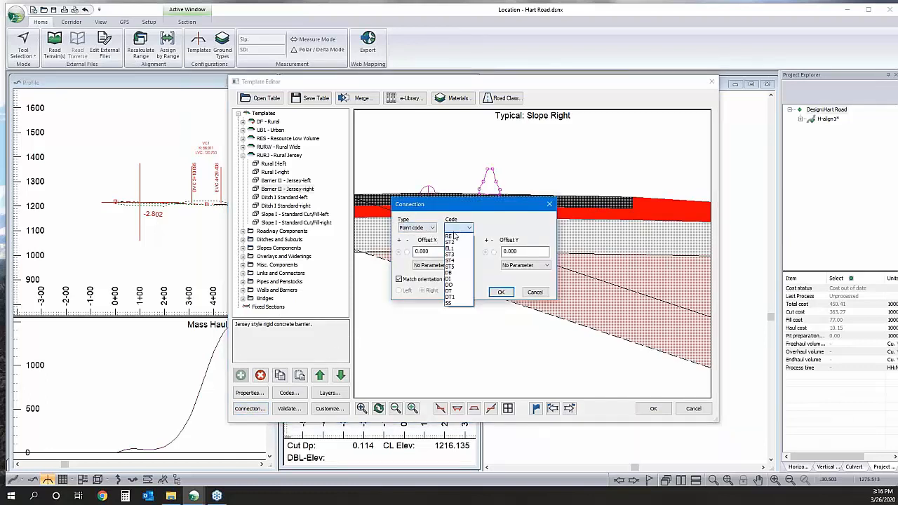
{"action": "left_click", "coordinate": [451, 249]}
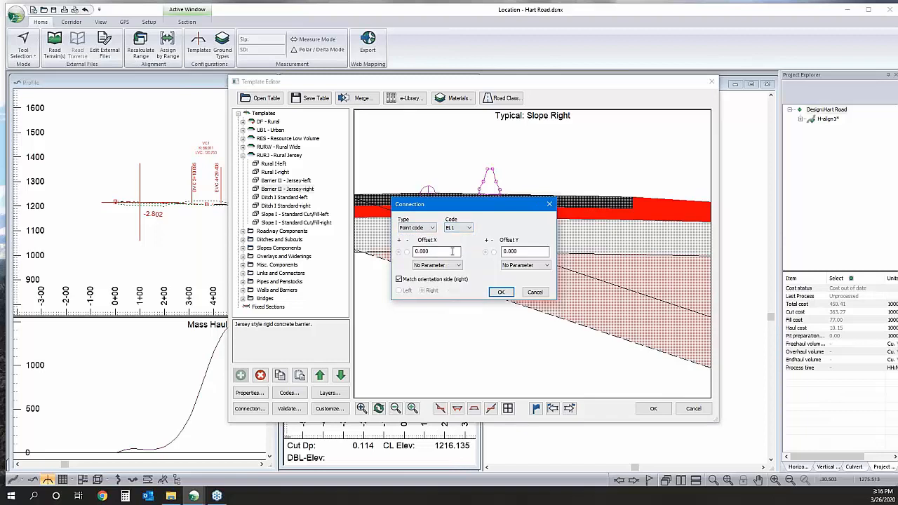
{"action": "double_click", "coordinate": [425, 252]}
{"action": "type", "text": "-8"}
{"action": "left_click", "coordinate": [501, 291]}
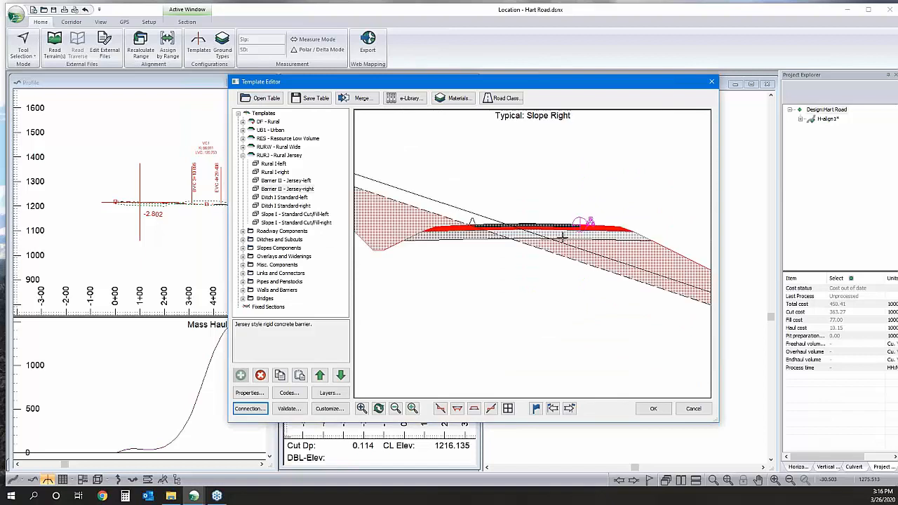
Step: Set the BarrierCL_Offset default of Barrier II - Jersey-right to 0 ft
{"action": "left_click", "coordinate": [279, 190]}
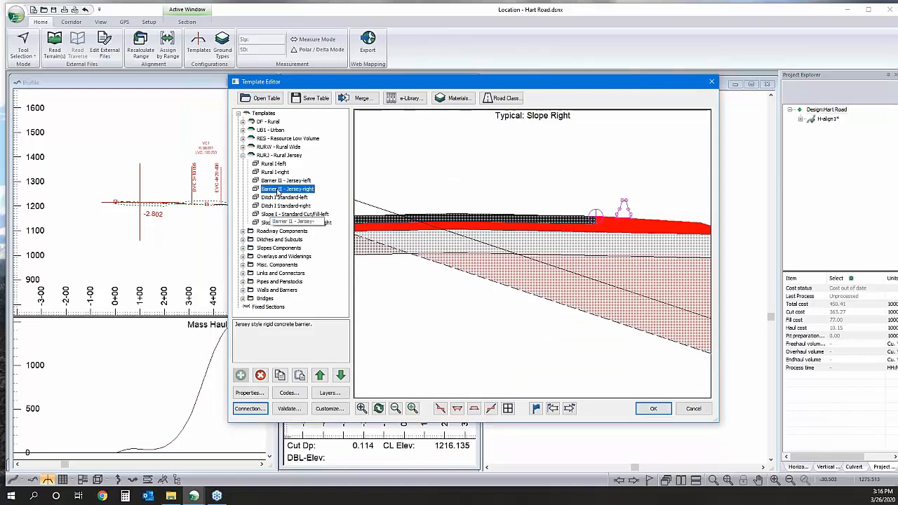
{"action": "double_click", "coordinate": [283, 190]}
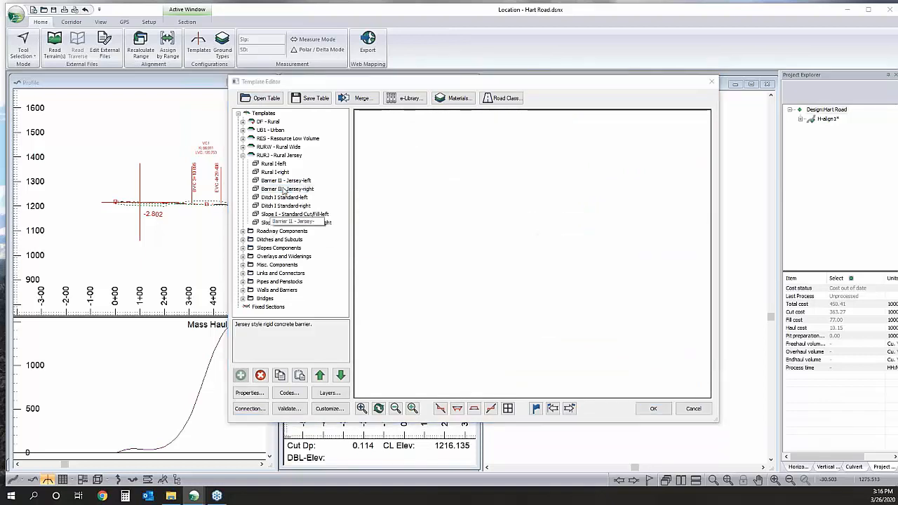
{"action": "left_click", "coordinate": [281, 324]}
{"action": "type", "text": "0"}
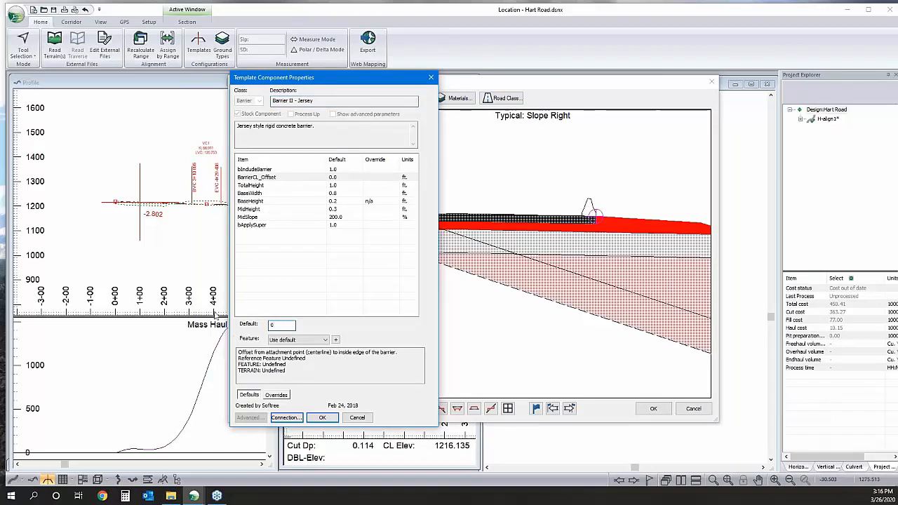
{"action": "left_click", "coordinate": [321, 417]}
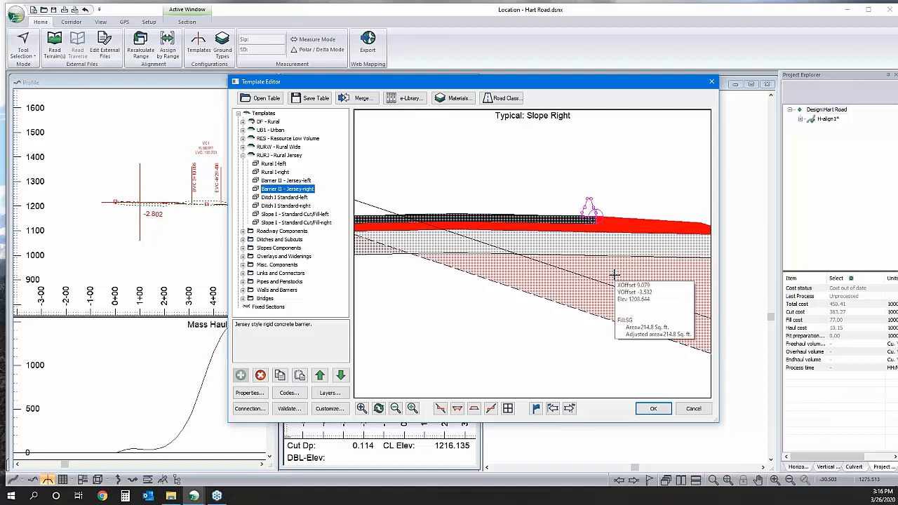
Step: Set the X offset of Barrier II - Jersey-right's EL1 point-code connection to 0
{"action": "scroll", "coordinate": [459, 317], "scroll_direction": "down", "scroll_amount": 1}
{"action": "middle_click_drag", "start_coordinate": [459, 318], "coordinate": [540, 285]}
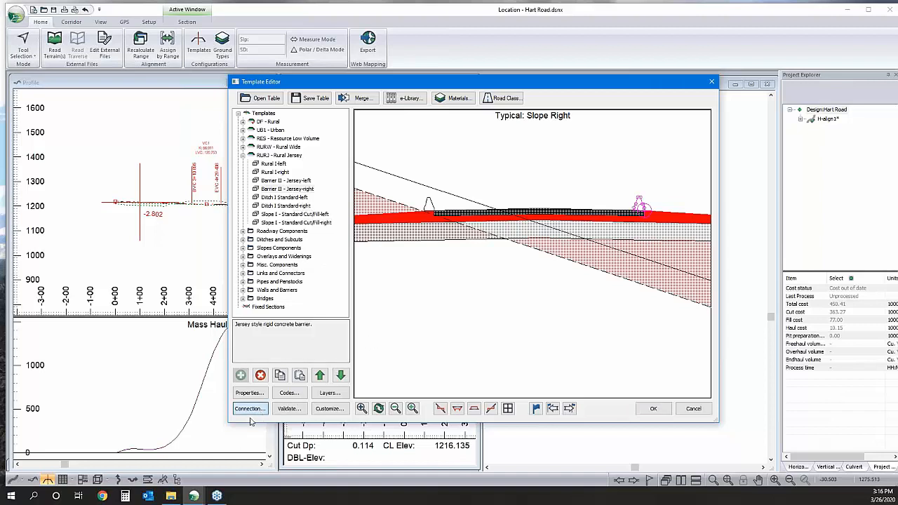
{"action": "left_click", "coordinate": [251, 413]}
{"action": "type", "text": "0"}
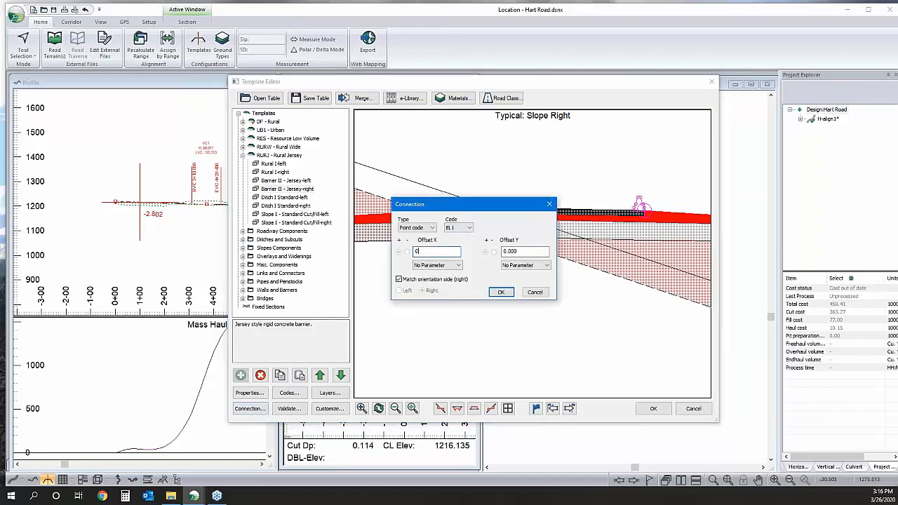
{"action": "left_click", "coordinate": [499, 292]}
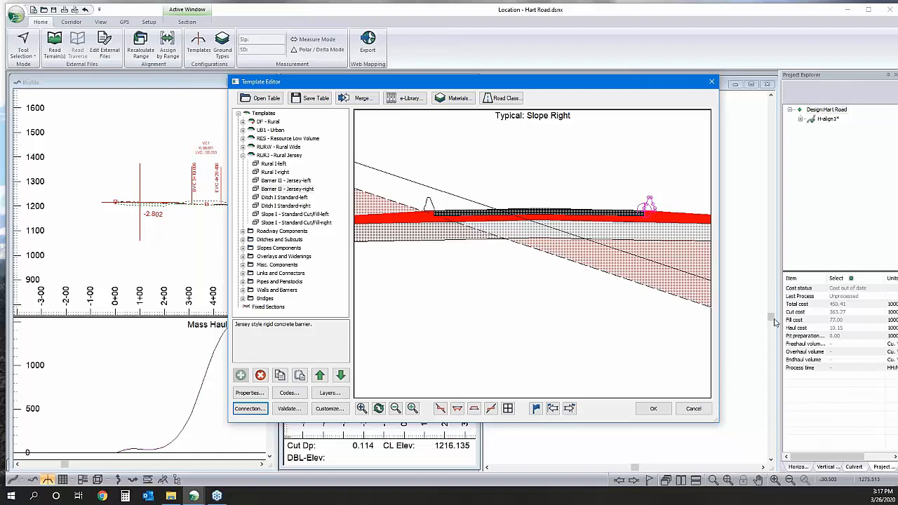
Step: Choose only the Rural, Rural Jersey and Rural Wide templates for saving to a template table
{"action": "left_click", "coordinate": [322, 99]}
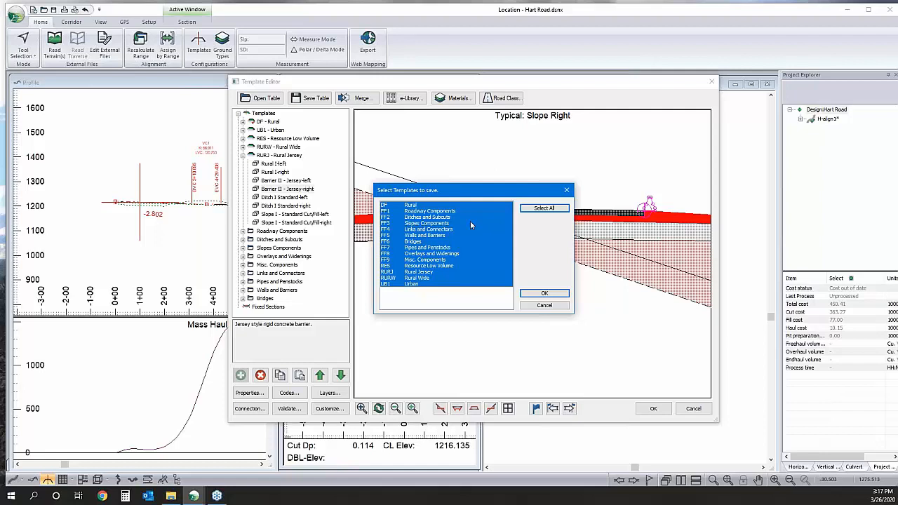
{"action": "left_click", "coordinate": [408, 205]}
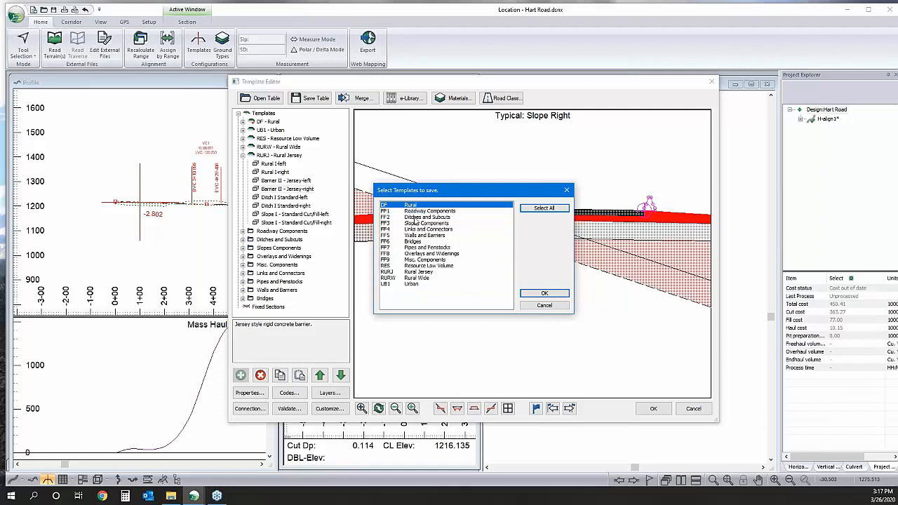
{"action": "left_click", "coordinate": [419, 273], "text": "ctrl"}
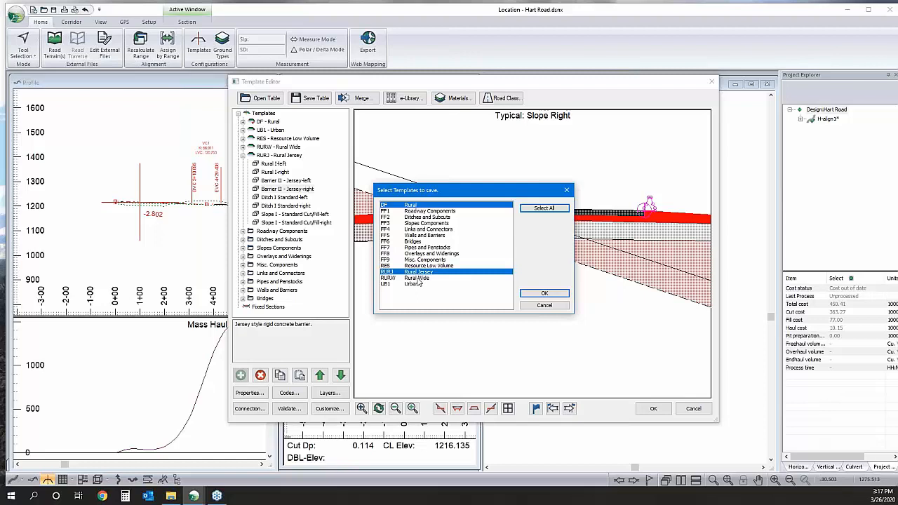
{"action": "left_click", "coordinate": [419, 279], "text": "ctrl"}
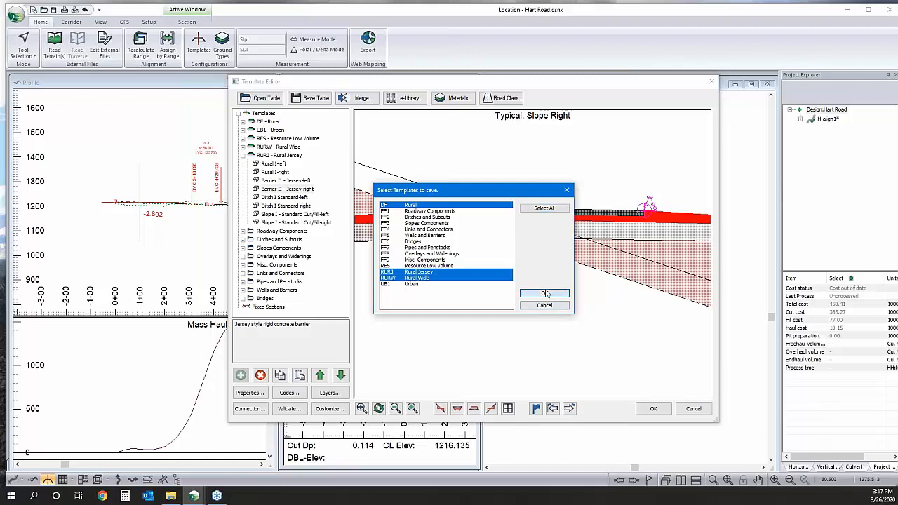
{"action": "left_click", "coordinate": [545, 293]}
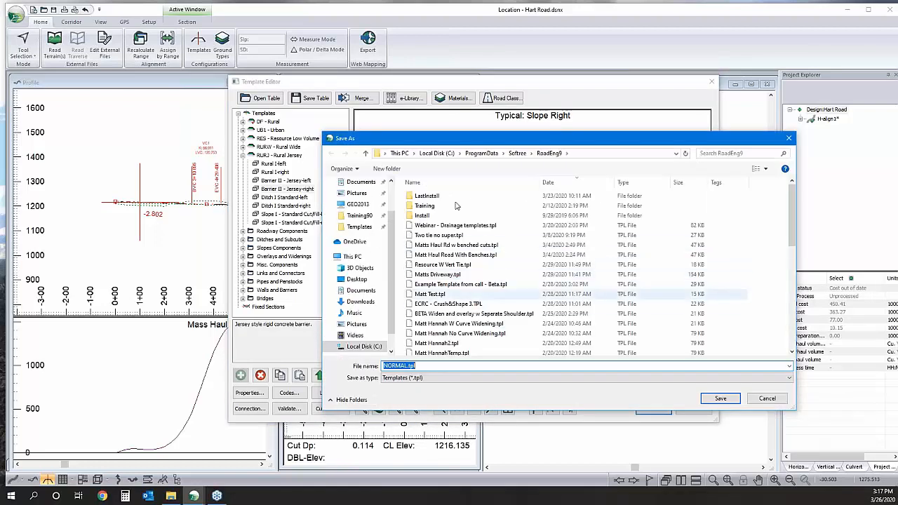
Step: Save the chosen templates as webinar xsec.tpl in the RoadEng9 folder and accept the template edits
{"action": "left_click_drag", "start_coordinate": [519, 145], "coordinate": [491, 110]}
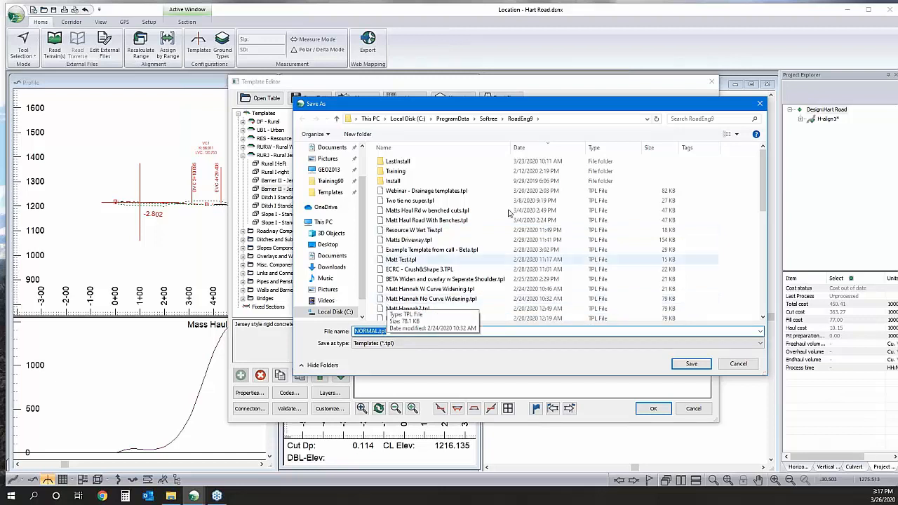
{"action": "left_click", "coordinate": [376, 331]}
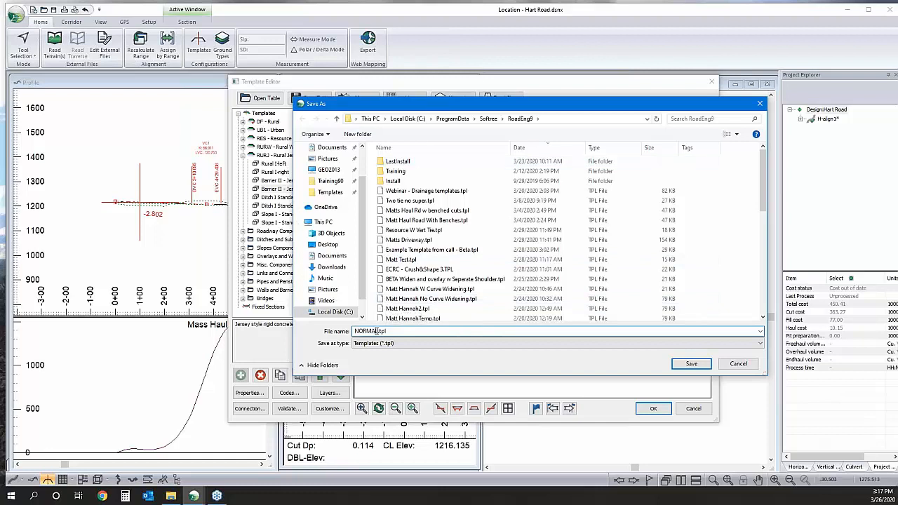
{"action": "left_click_drag", "start_coordinate": [380, 331], "coordinate": [307, 329]}
{"action": "left_click", "coordinate": [413, 331]}
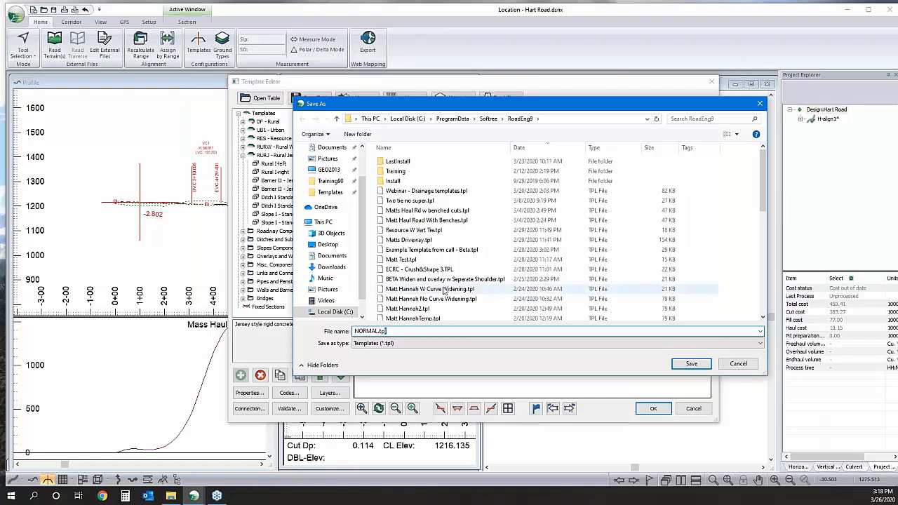
{"action": "left_click_drag", "start_coordinate": [377, 333], "coordinate": [335, 325]}
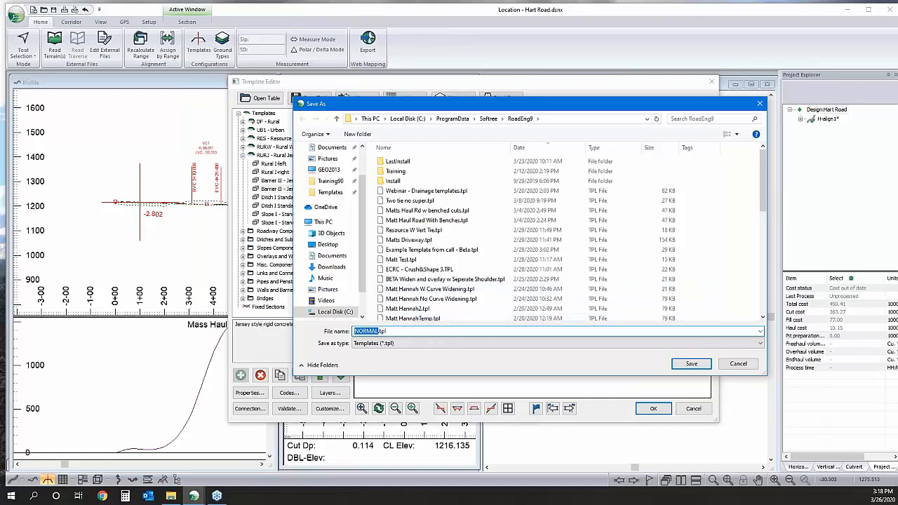
{"action": "type", "text": "webinar xsec"}
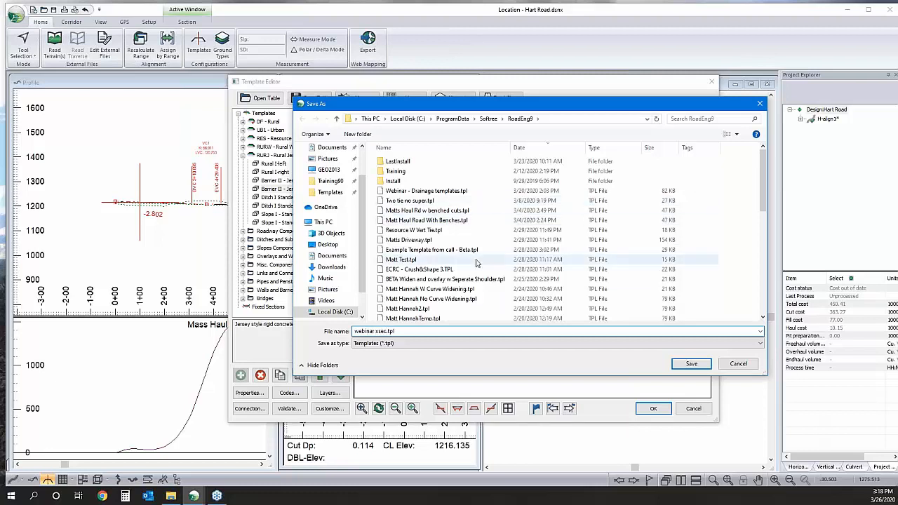
{"action": "left_click", "coordinate": [689, 362]}
{"action": "left_click", "coordinate": [653, 410]}
{"action": "left_click", "coordinate": [458, 283]}
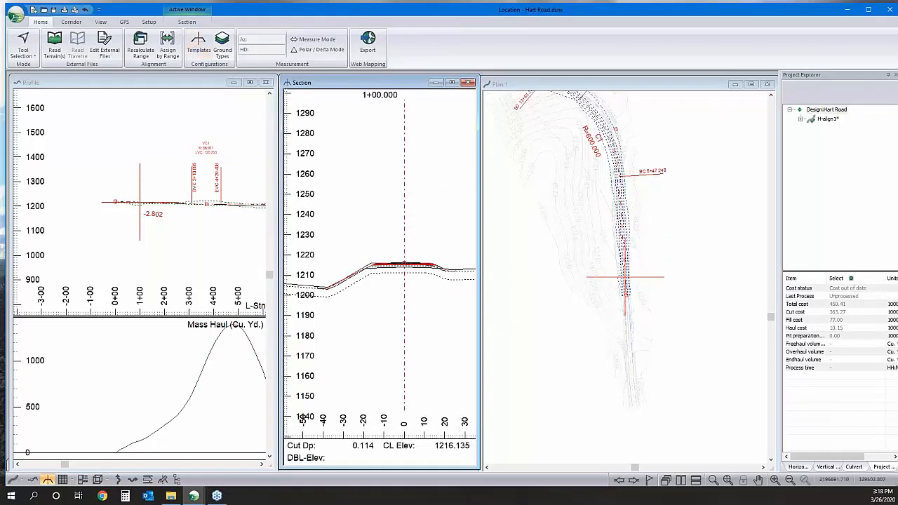
Step: Check the template choices for assigning parameters by range, without assigning any
{"action": "middle_click_drag", "start_coordinate": [614, 198], "coordinate": [598, 272]}
{"action": "left_click", "coordinate": [167, 46]}
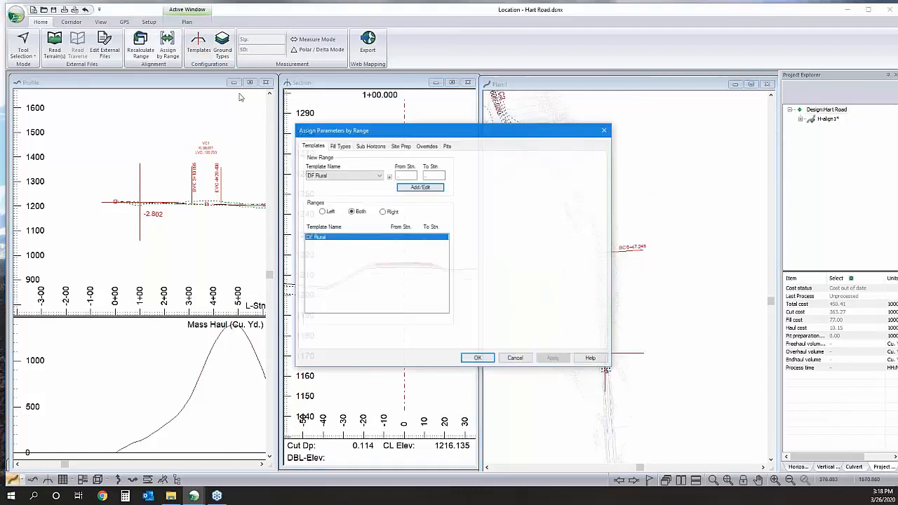
{"action": "left_click", "coordinate": [351, 176]}
{"action": "left_click", "coordinate": [519, 359]}
{"action": "left_click", "coordinate": [523, 359]}
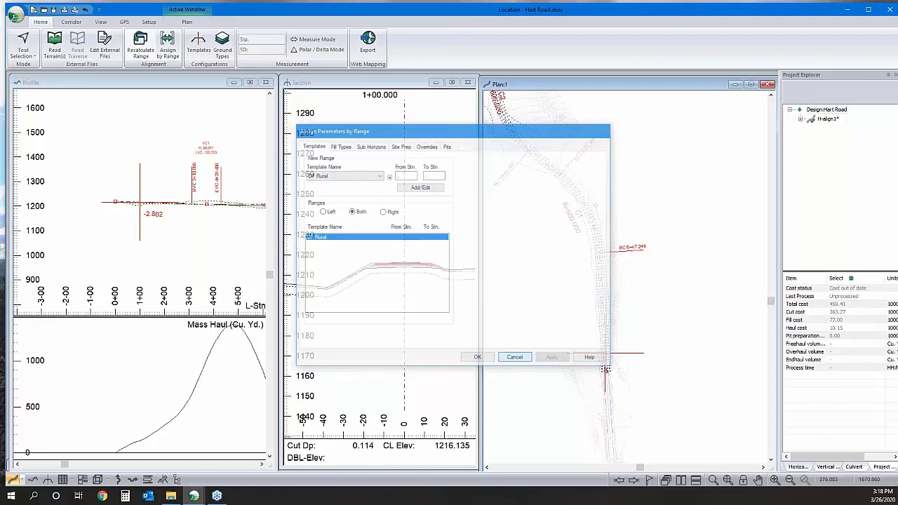
Step: Minimize the Hart Road design and switch to the Location window with Bluff Road.dsnx
{"action": "left_click", "coordinate": [847, 10]}
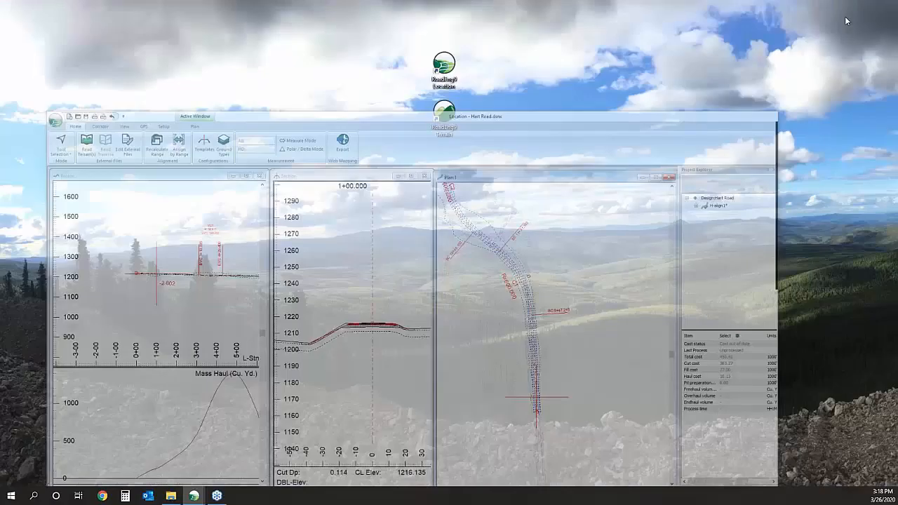
{"action": "mouse_move", "coordinate": [194, 495]}
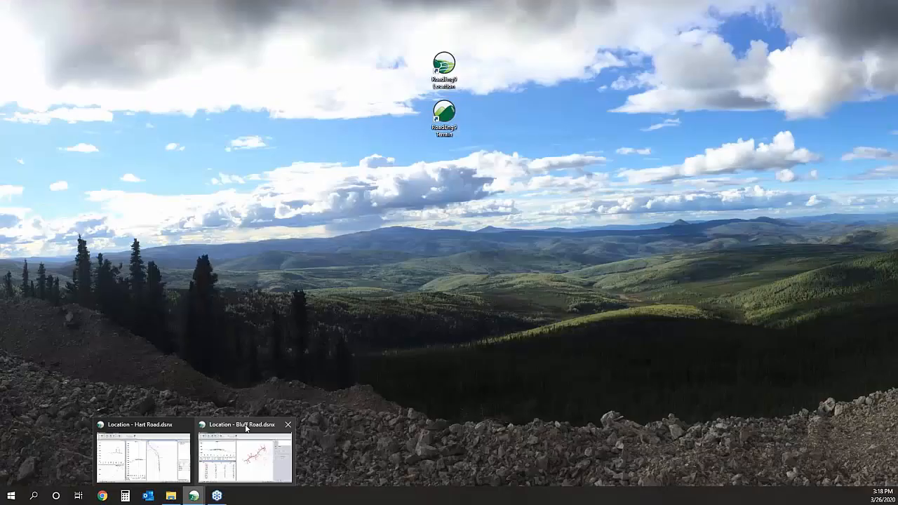
{"action": "left_click", "coordinate": [245, 428]}
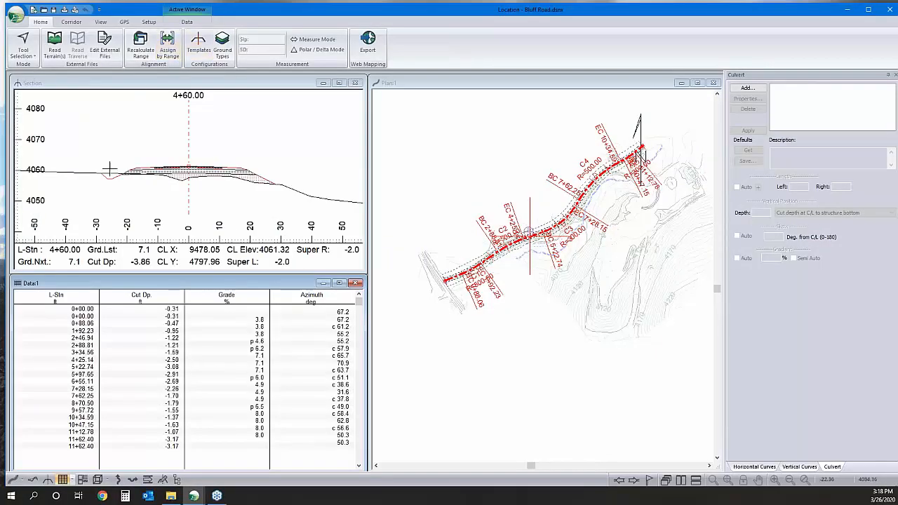
Step: Try replacing Bluff Road's templates with the table webinar xsec.tpl, and discard the change
{"action": "left_click", "coordinate": [197, 50]}
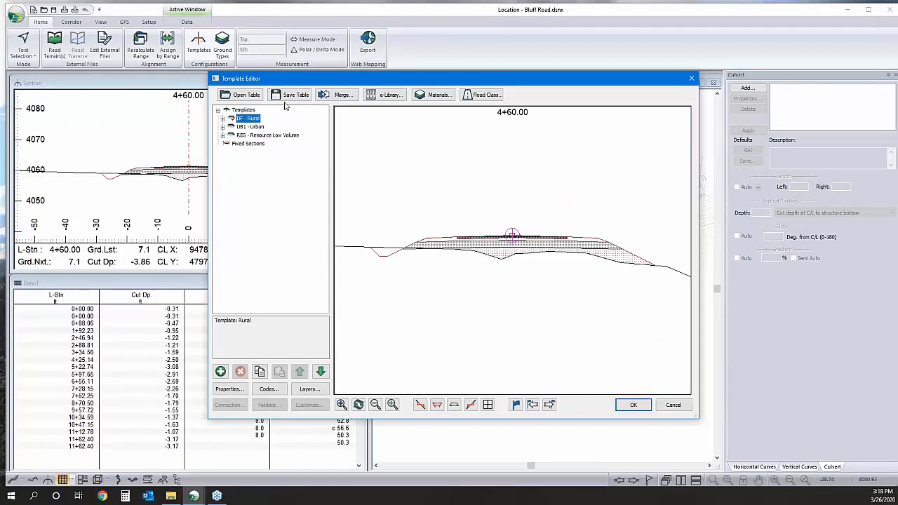
{"action": "left_click", "coordinate": [239, 95]}
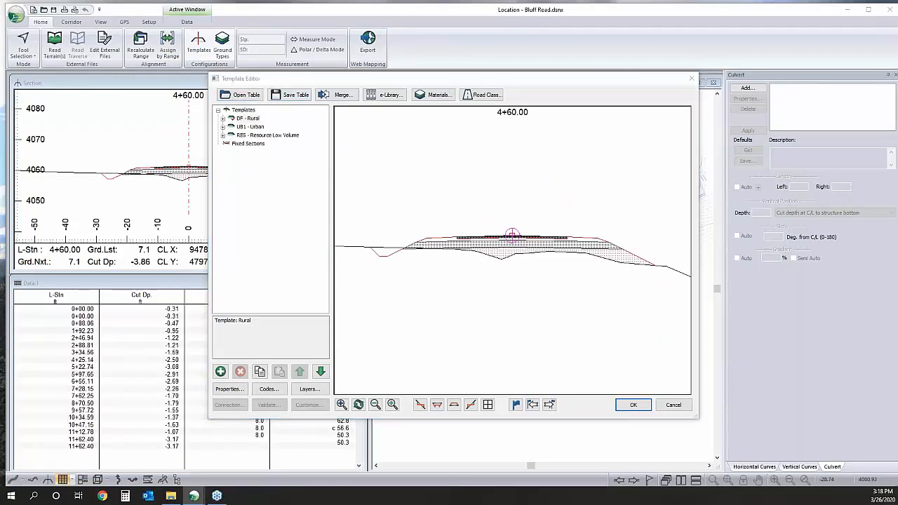
{"action": "left_click", "coordinate": [421, 222]}
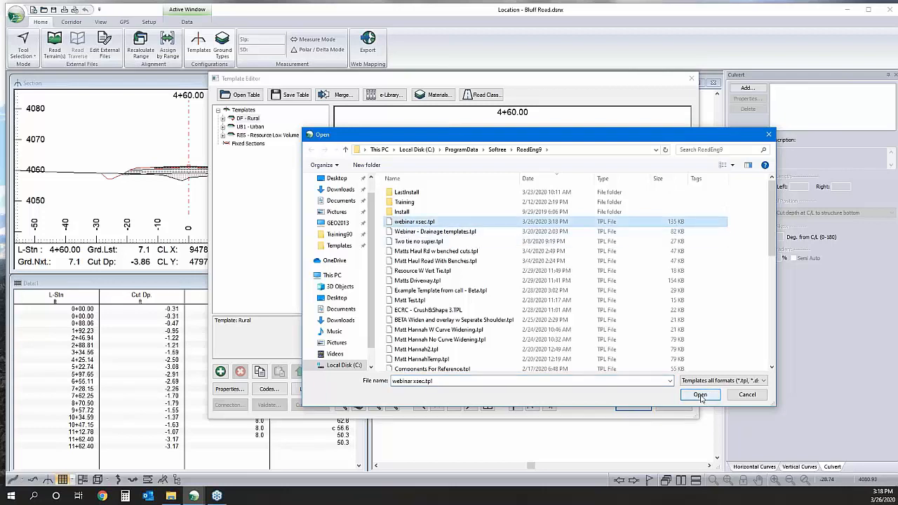
{"action": "left_click", "coordinate": [700, 395]}
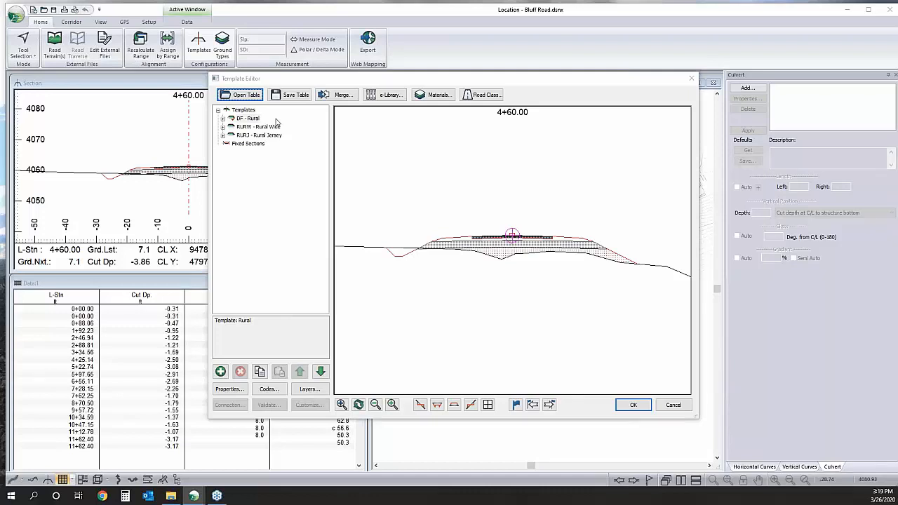
{"action": "left_click", "coordinate": [672, 405]}
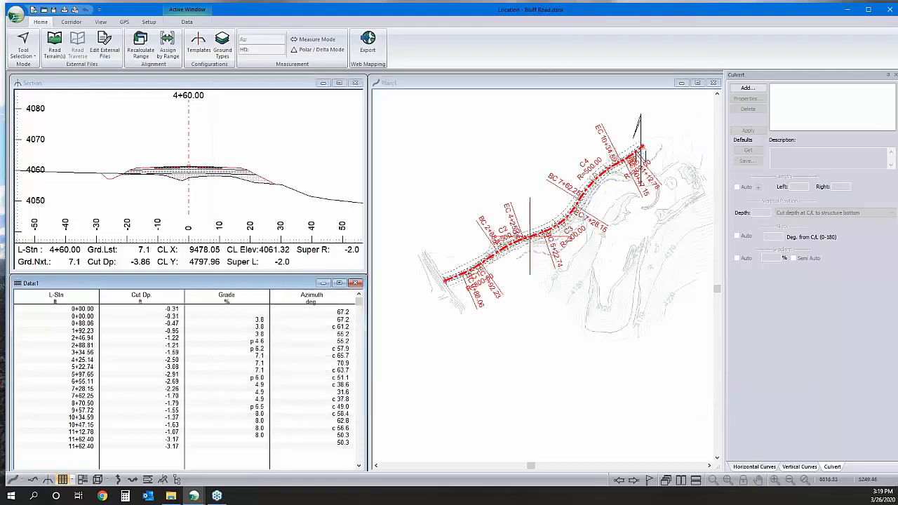
Step: Merge the Rural, Rural Jersey and Rural Wide templates from webinar xsec.tpl into Bluff Road's templates, overwriting the existing DF-Rural
{"action": "left_click", "coordinate": [198, 43]}
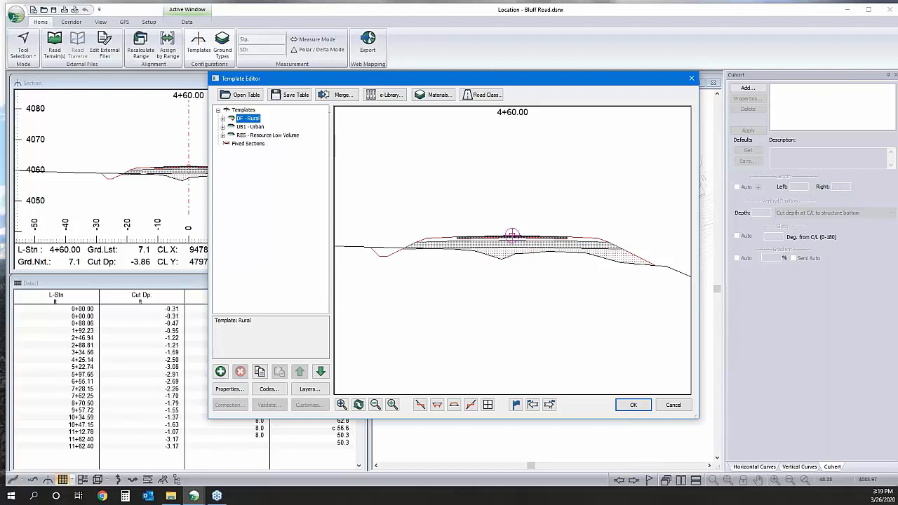
{"action": "left_click", "coordinate": [339, 95]}
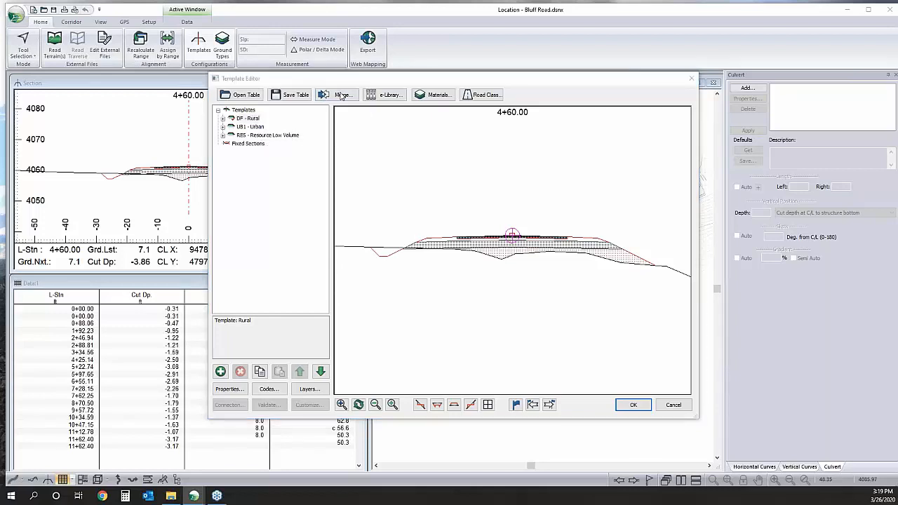
{"action": "left_click", "coordinate": [570, 223]}
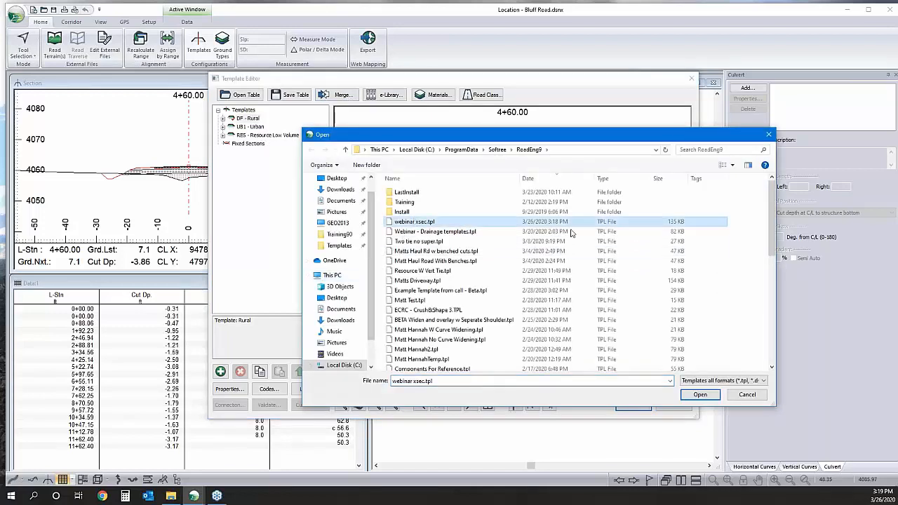
{"action": "left_click", "coordinate": [700, 394]}
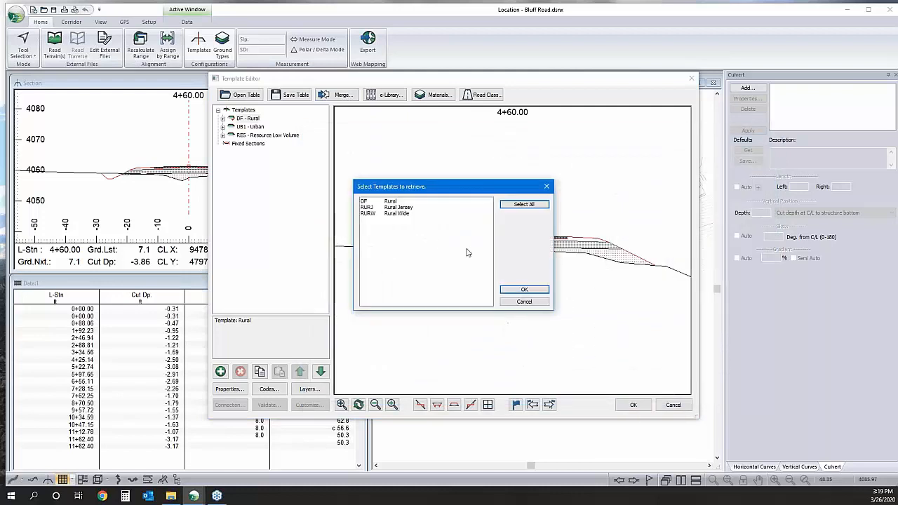
{"action": "left_click", "coordinate": [396, 204]}
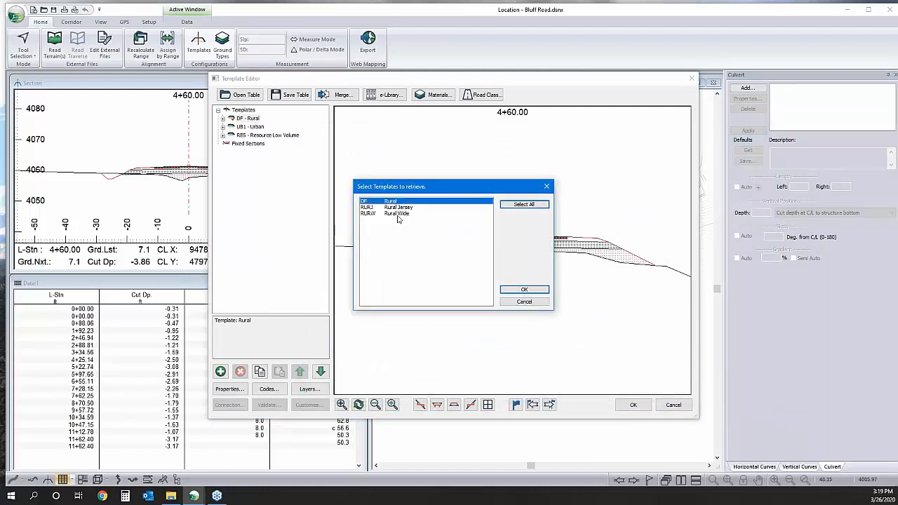
{"action": "left_click", "coordinate": [398, 215], "text": "shift"}
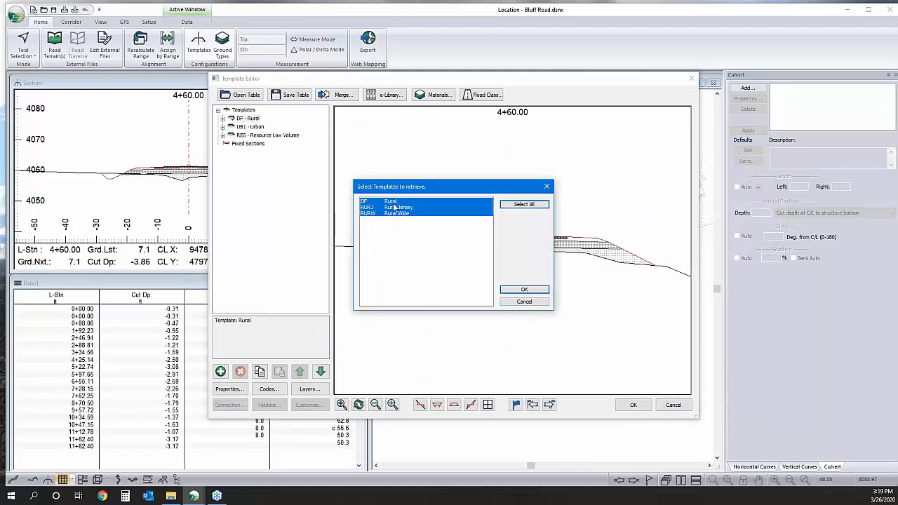
{"action": "left_click", "coordinate": [511, 290]}
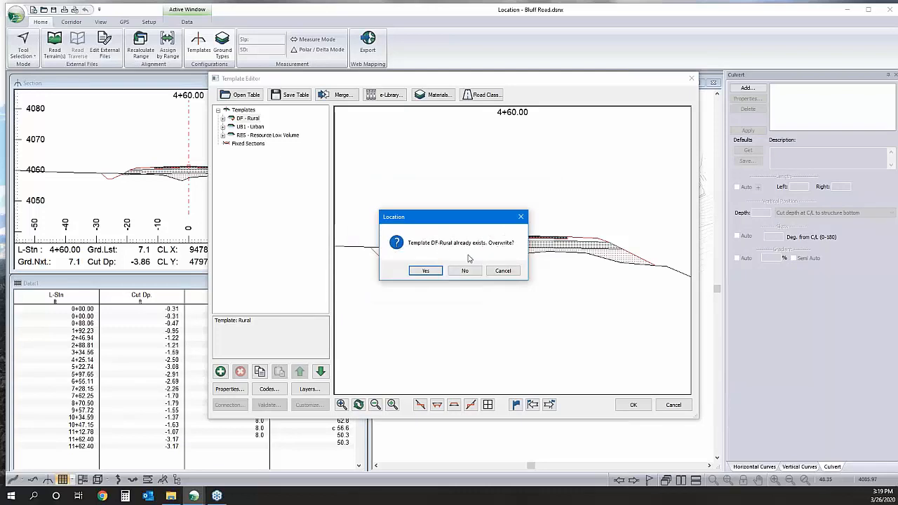
{"action": "left_click", "coordinate": [433, 273]}
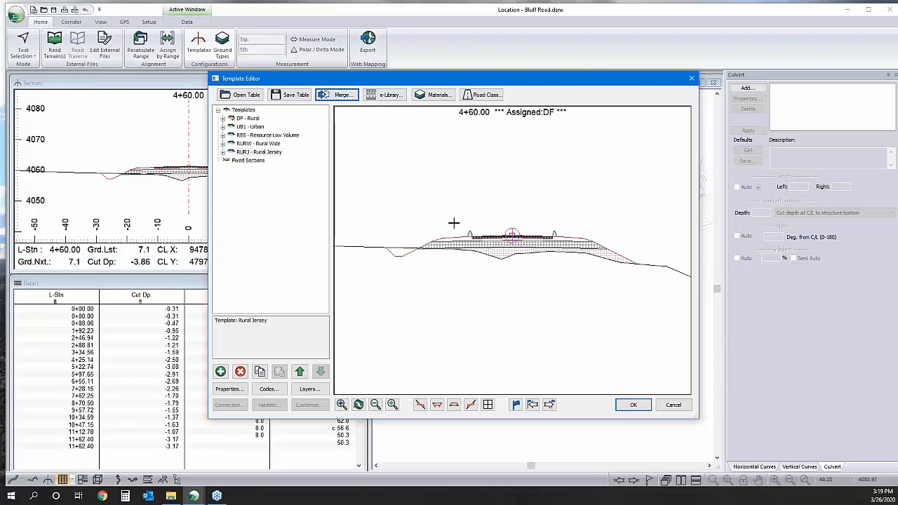
Step: Preview the Urban, Resource Low Volume, Rural Wide and Rural Jersey templates at the current station, and accept the merged templates
{"action": "left_click", "coordinate": [258, 128]}
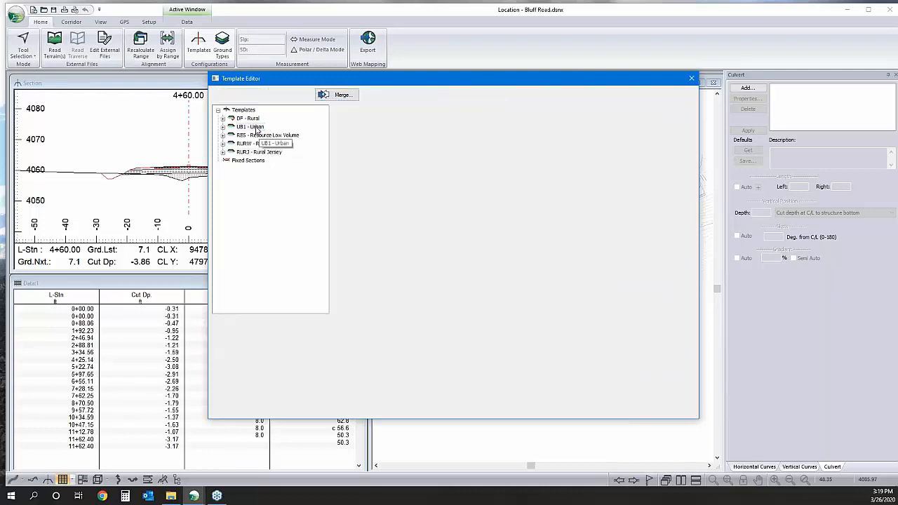
{"action": "left_click", "coordinate": [265, 136]}
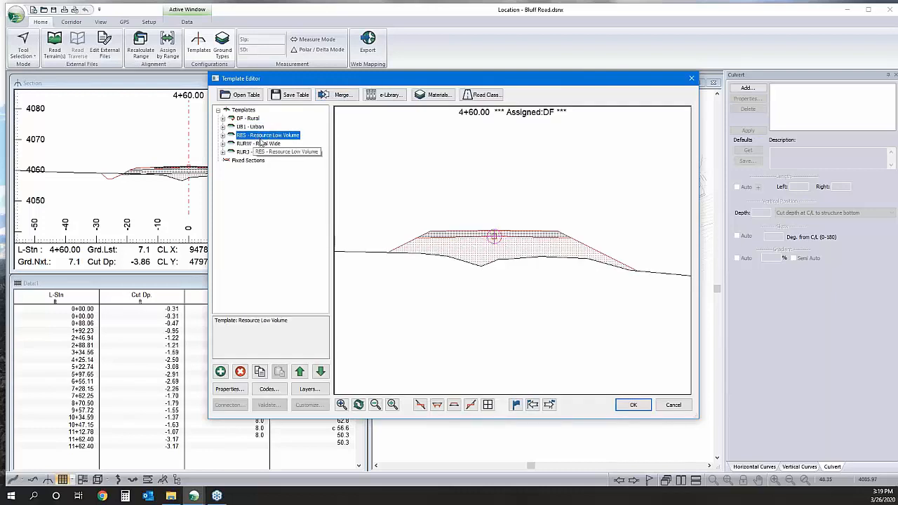
{"action": "left_click", "coordinate": [266, 143]}
{"action": "left_click", "coordinate": [260, 152]}
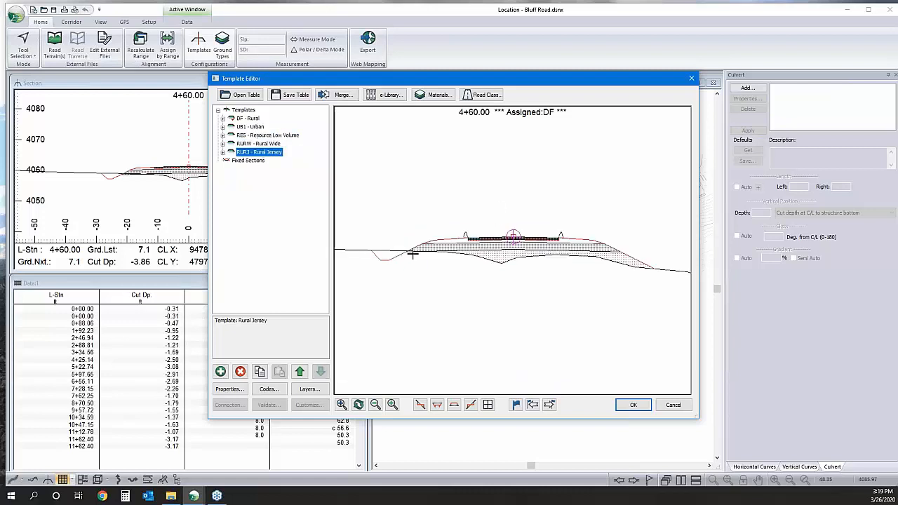
{"action": "mouse_move", "coordinate": [413, 254]}
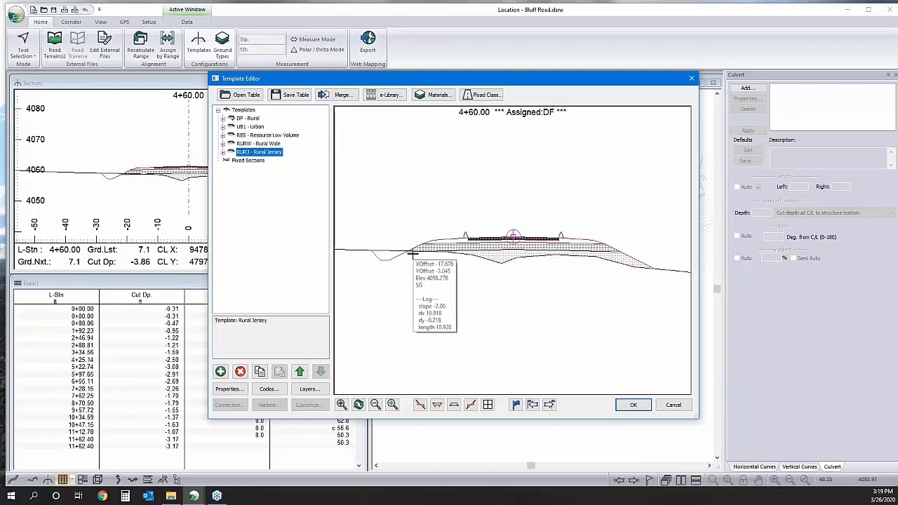
{"action": "left_click", "coordinate": [632, 405]}
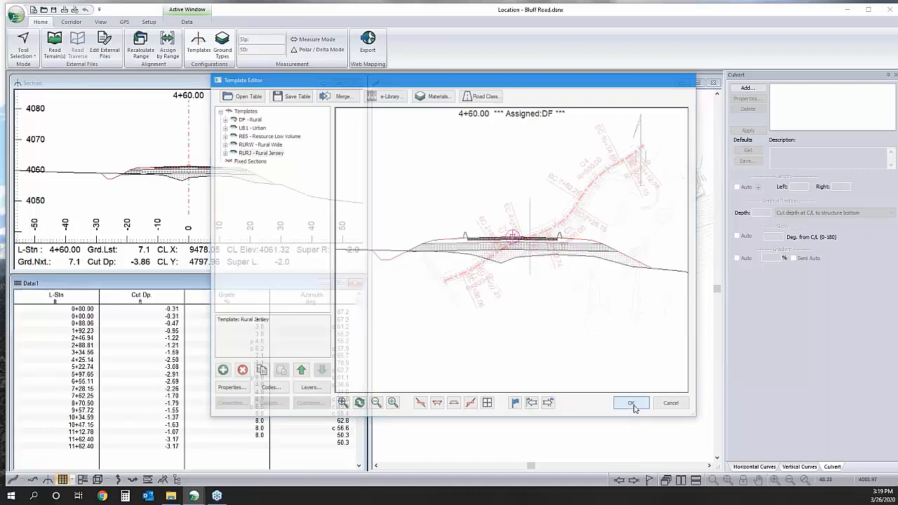
Step: Check the template range assignment without changing it, and make station 1+80 near curve C1 the current point in the plan
{"action": "left_click", "coordinate": [464, 281]}
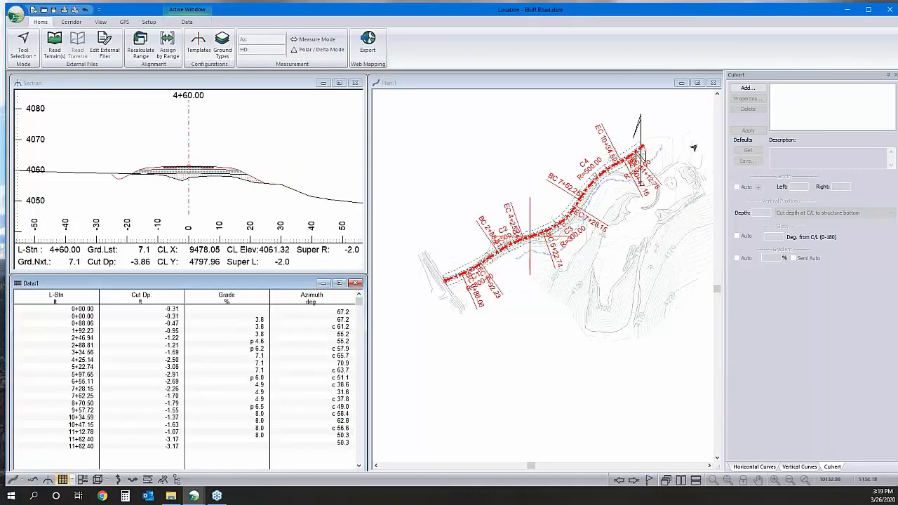
{"action": "middle_click_drag", "start_coordinate": [518, 275], "coordinate": [525, 284]}
{"action": "scroll", "coordinate": [525, 279], "scroll_direction": "up", "scroll_amount": 4}
{"action": "middle_click_drag", "start_coordinate": [547, 248], "coordinate": [568, 290]}
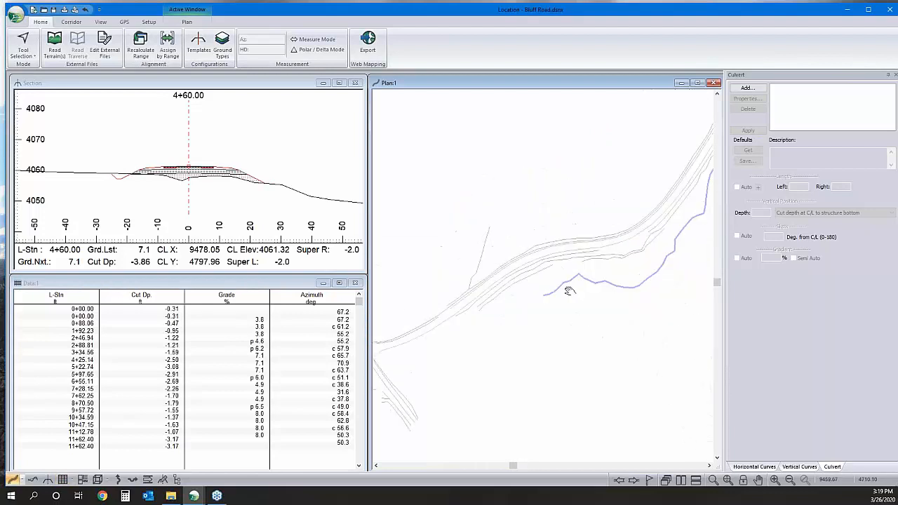
{"action": "left_click", "coordinate": [167, 46]}
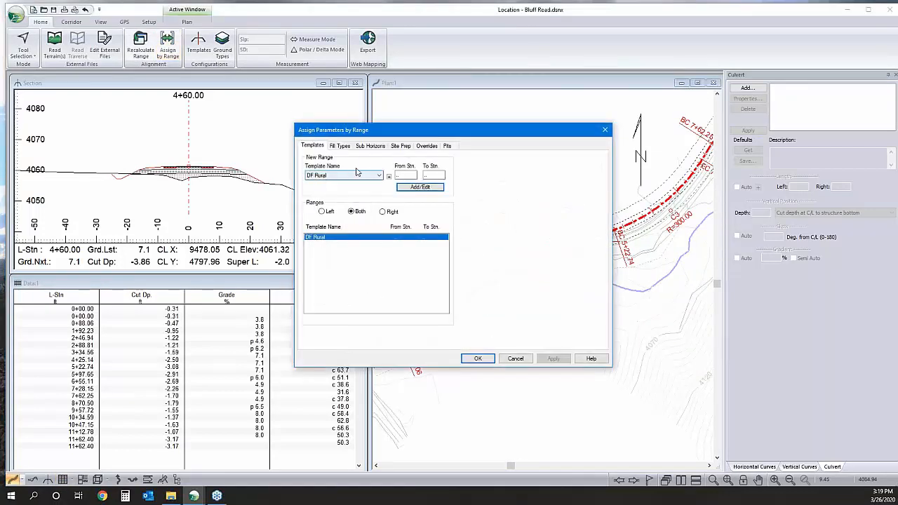
{"action": "left_click", "coordinate": [526, 362]}
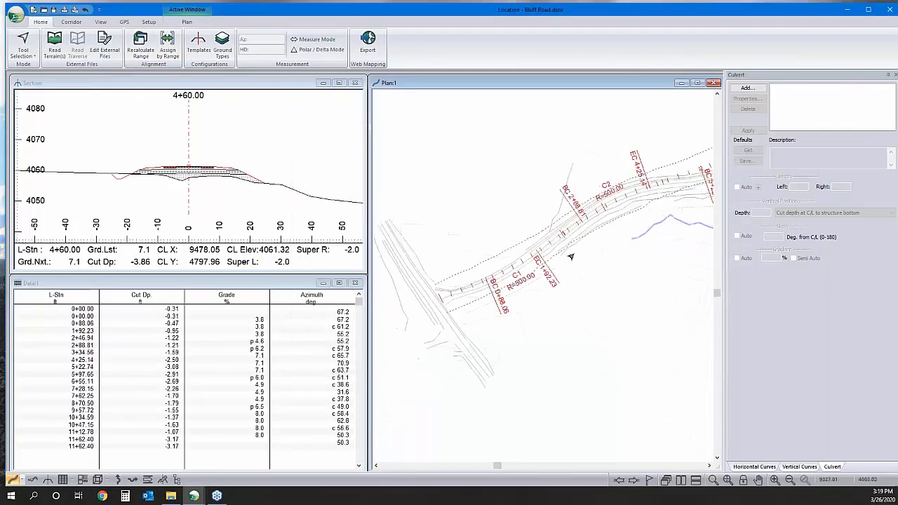
{"action": "left_click", "coordinate": [531, 256]}
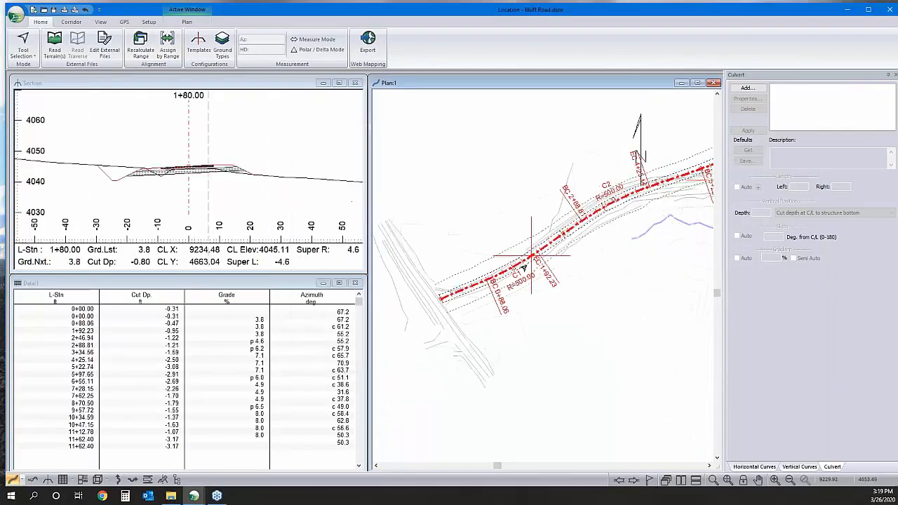
Step: Assign the RURW Rural Wide template to both sides from the start of the alignment to station 180
{"action": "left_click", "coordinate": [167, 44]}
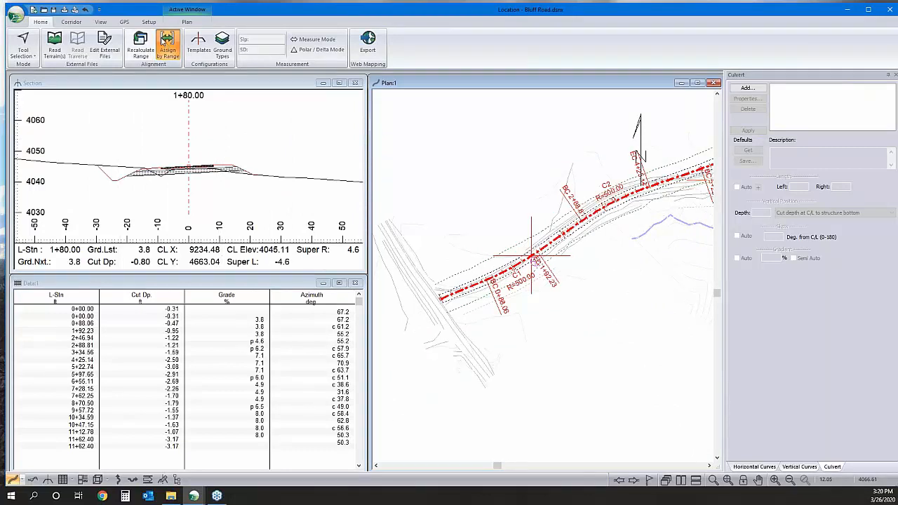
{"action": "left_click", "coordinate": [434, 175]}
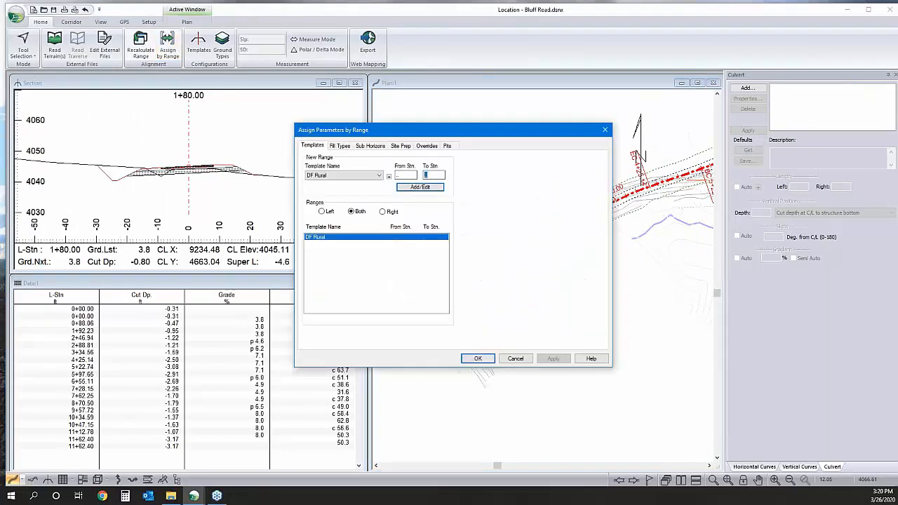
{"action": "left_click", "coordinate": [397, 175]}
{"action": "left_click", "coordinate": [369, 178]}
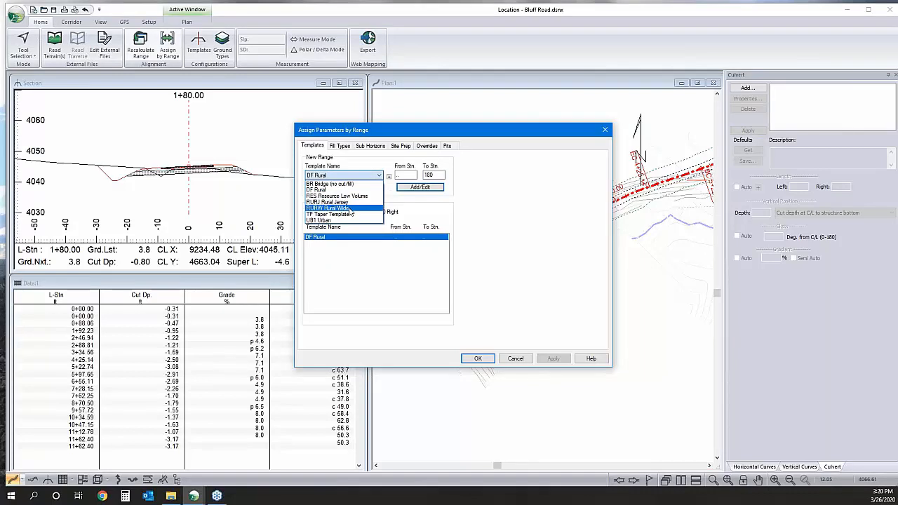
{"action": "left_click", "coordinate": [353, 208]}
{"action": "left_click", "coordinate": [414, 187]}
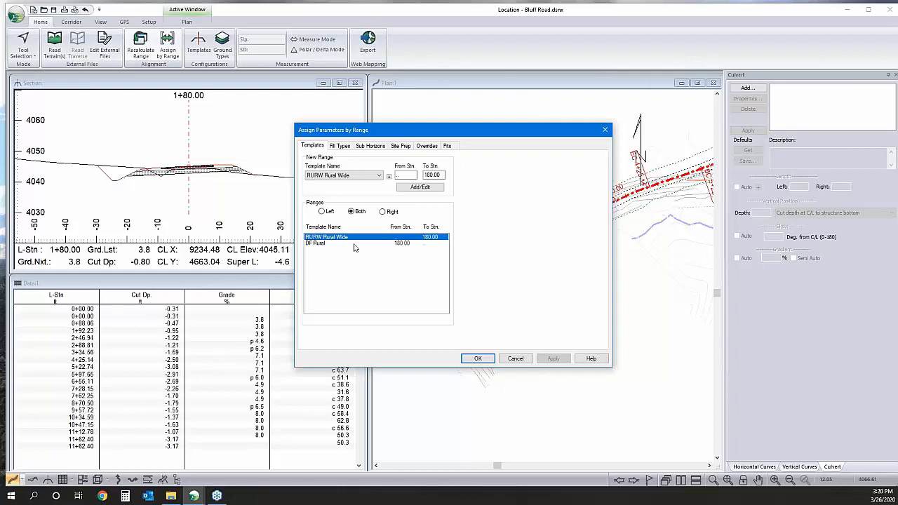
{"action": "left_click", "coordinate": [477, 358]}
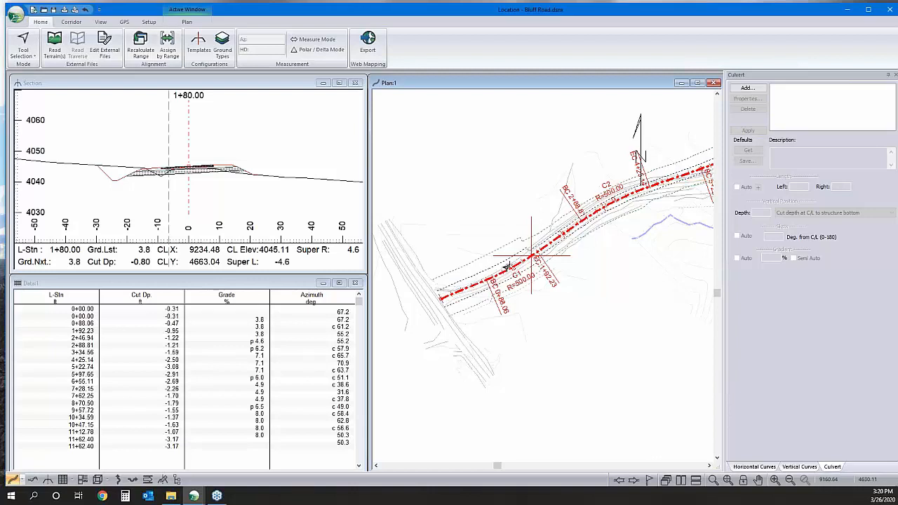
Step: Follow the road in plan past curve C3 and inspect the cross-sections at stations 8+00 and 9+60
{"action": "scroll", "coordinate": [506, 268], "scroll_direction": "up", "scroll_amount": 1}
{"action": "scroll", "coordinate": [540, 254], "scroll_direction": "up", "scroll_amount": 1}
{"action": "middle_click_drag", "start_coordinate": [545, 252], "coordinate": [388, 380]}
{"action": "scroll", "coordinate": [645, 227], "scroll_direction": "down", "scroll_amount": 1}
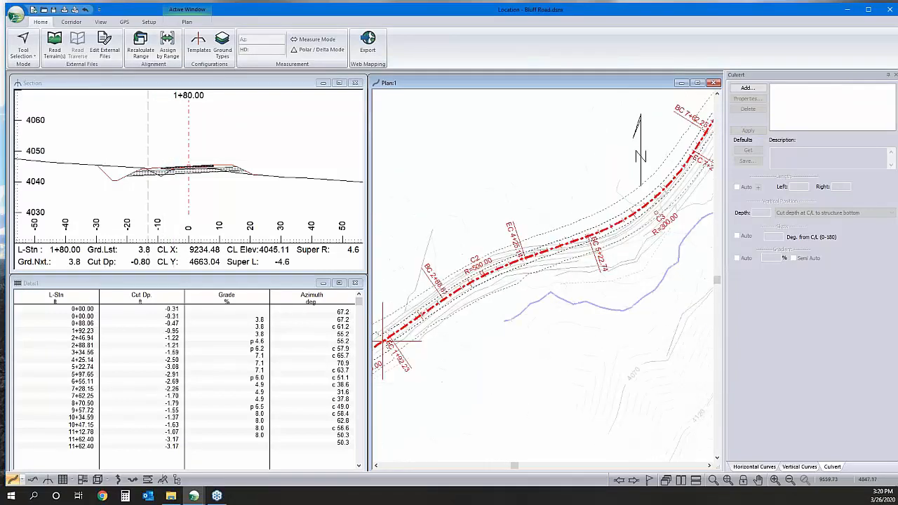
{"action": "middle_click_drag", "start_coordinate": [655, 212], "coordinate": [587, 249]}
{"action": "middle_click_drag", "start_coordinate": [619, 207], "coordinate": [540, 276]}
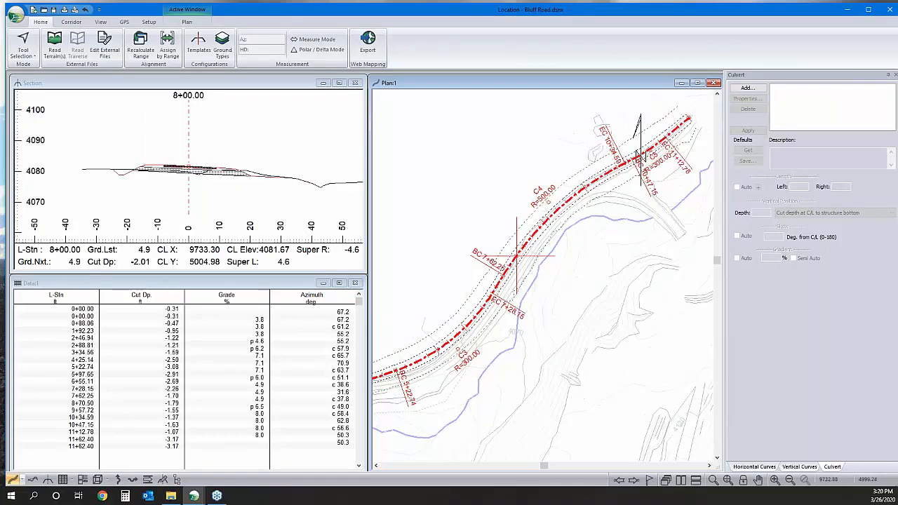
{"action": "left_click", "coordinate": [584, 188]}
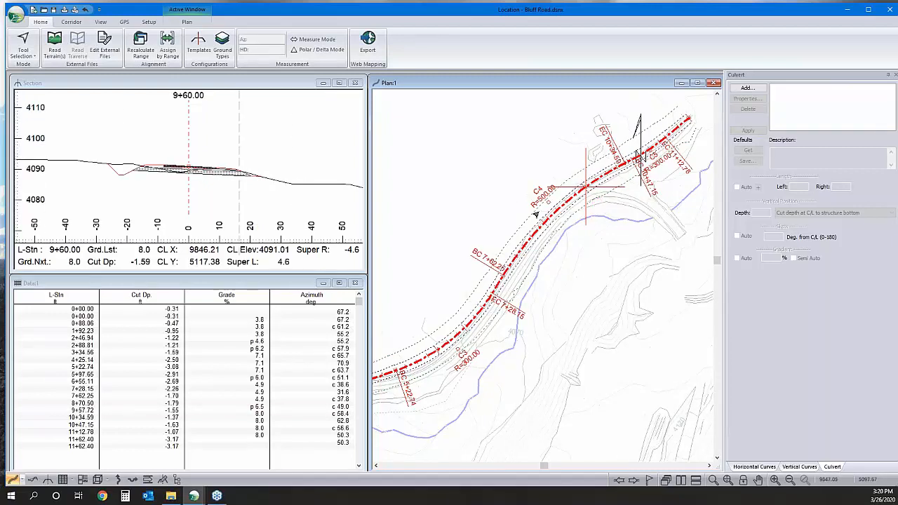
Step: Assign the RURJ Rural Jersey template to both sides from station 800 to 960 and recalculate the full station range
{"action": "left_click", "coordinate": [167, 43]}
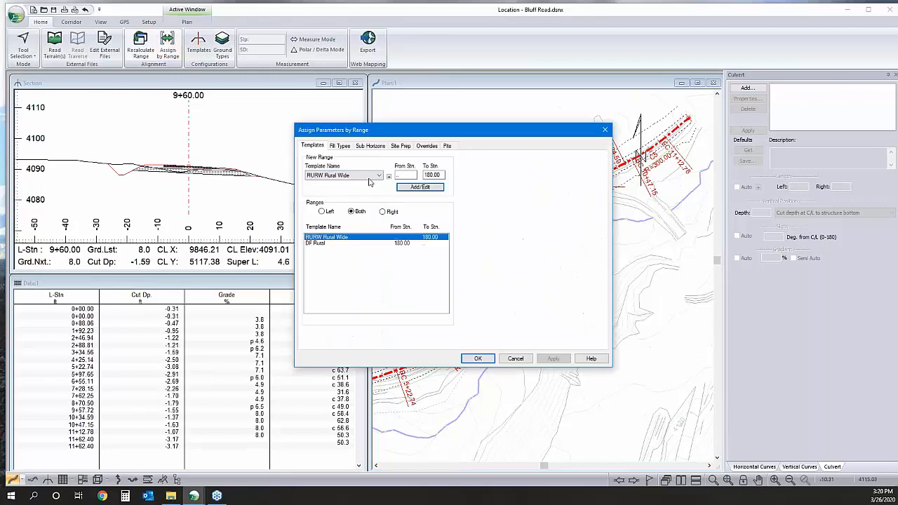
{"action": "left_click", "coordinate": [407, 173]}
{"action": "left_click", "coordinate": [379, 177]}
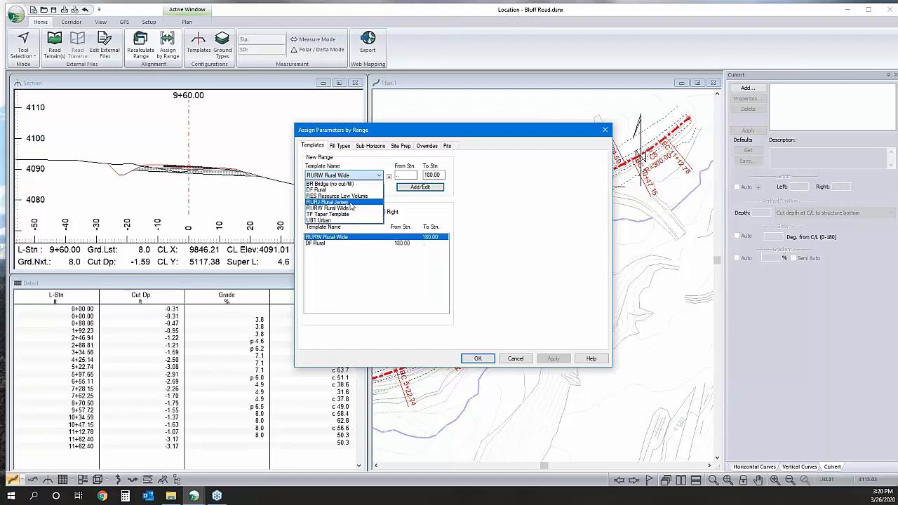
{"action": "left_click", "coordinate": [351, 202]}
{"action": "key", "text": "Tab"}
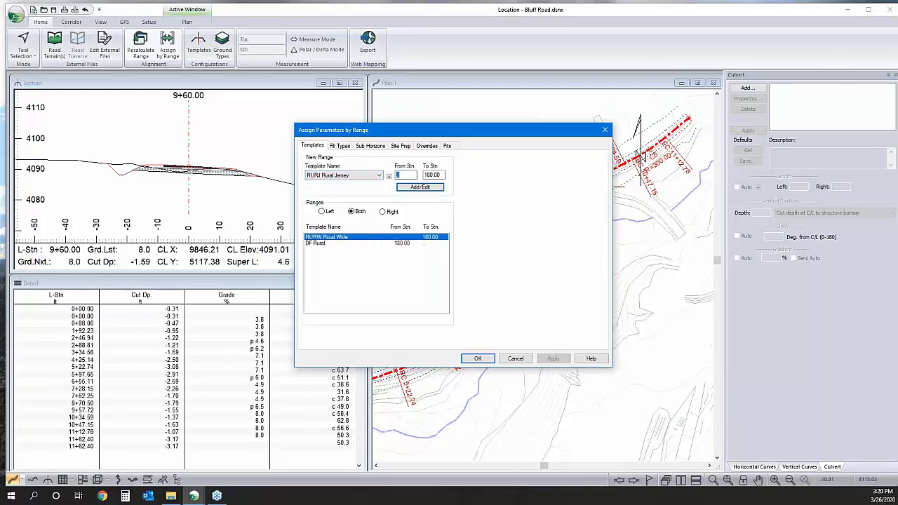
{"action": "key", "text": "Tab"}
{"action": "type", "text": "96"}
{"action": "left_click", "coordinate": [421, 187]}
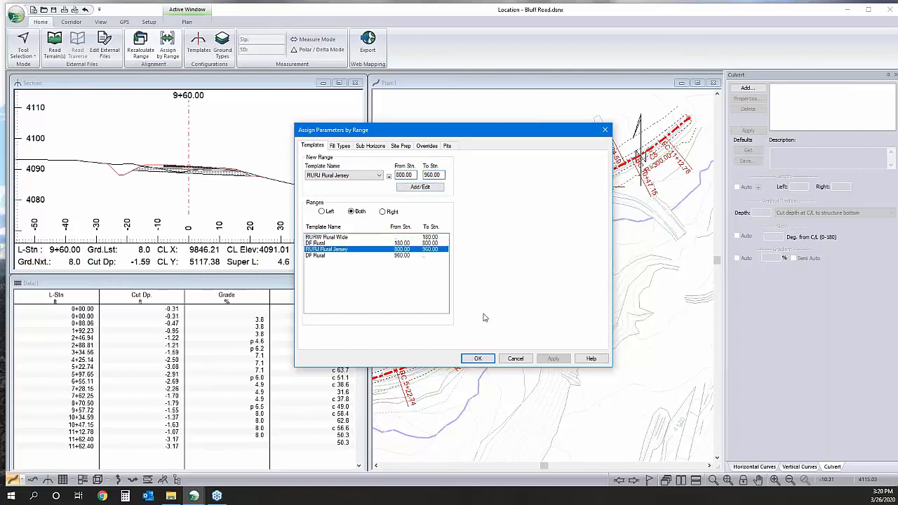
{"action": "left_click", "coordinate": [492, 360]}
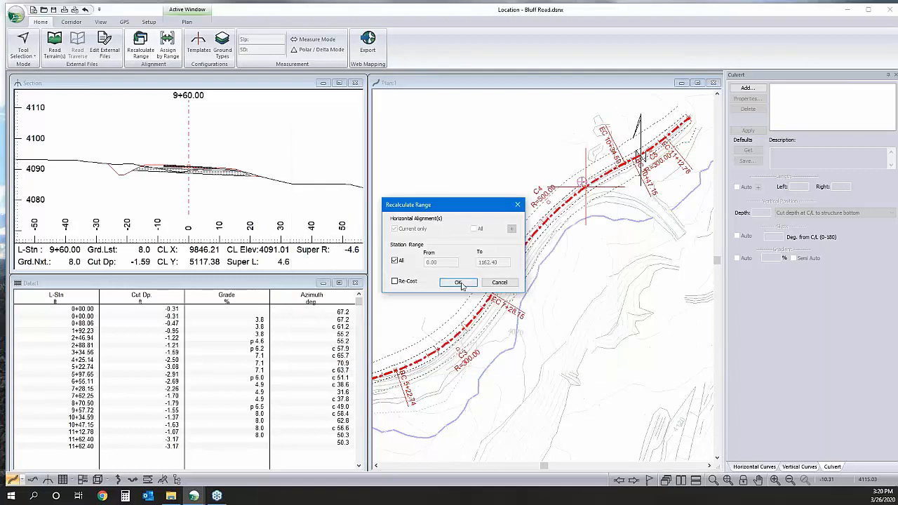
{"action": "left_click", "coordinate": [462, 283]}
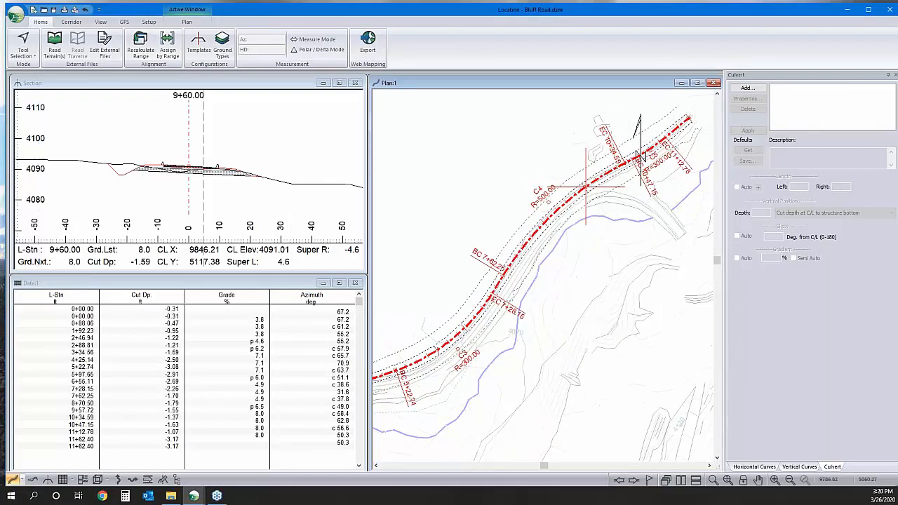
Step: Step through the cross-sections between stations 8+00 and 9+60 to check the jersey barriers on both road edges
{"action": "left_click", "coordinate": [556, 212]}
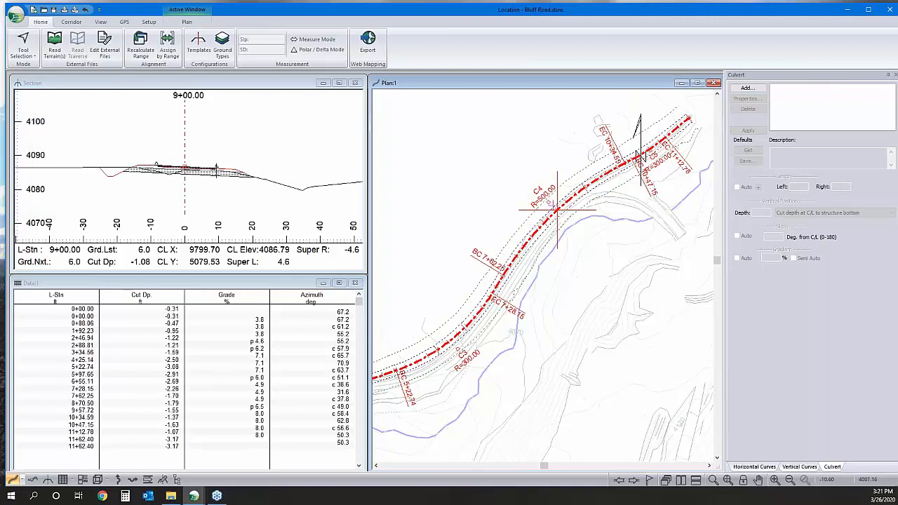
{"action": "left_click_drag", "start_coordinate": [507, 256], "coordinate": [559, 219]}
{"action": "key", "text": "Right"}
{"action": "key", "text": "Right"}
{"action": "key", "text": "Right"}
{"action": "key", "text": "Right"}
{"action": "key", "text": "Right"}
{"action": "key", "text": "Right"}
{"action": "key", "text": "Right"}
{"action": "key", "text": "Right"}
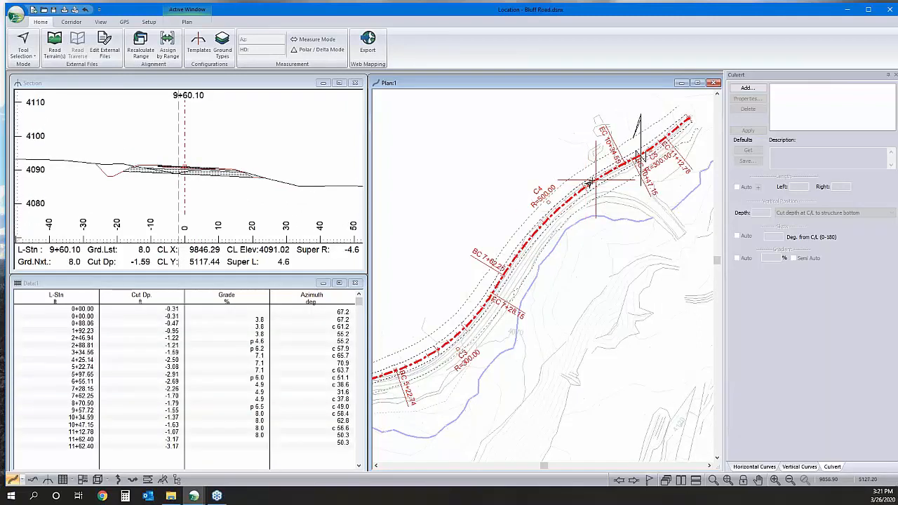
{"action": "left_click", "coordinate": [521, 255]}
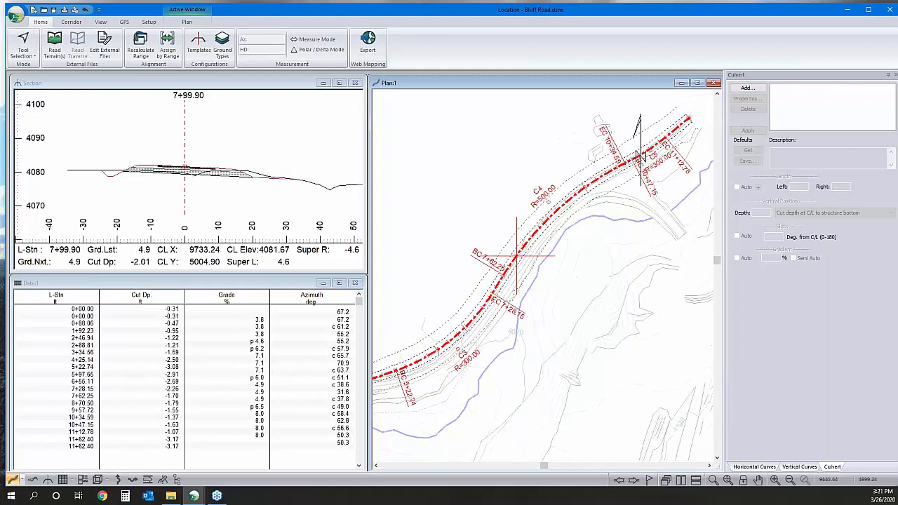
Step: Assign the DF Rural template to only the left side of the 800 to 960 range and recalculate the alignment
{"action": "left_click", "coordinate": [169, 48]}
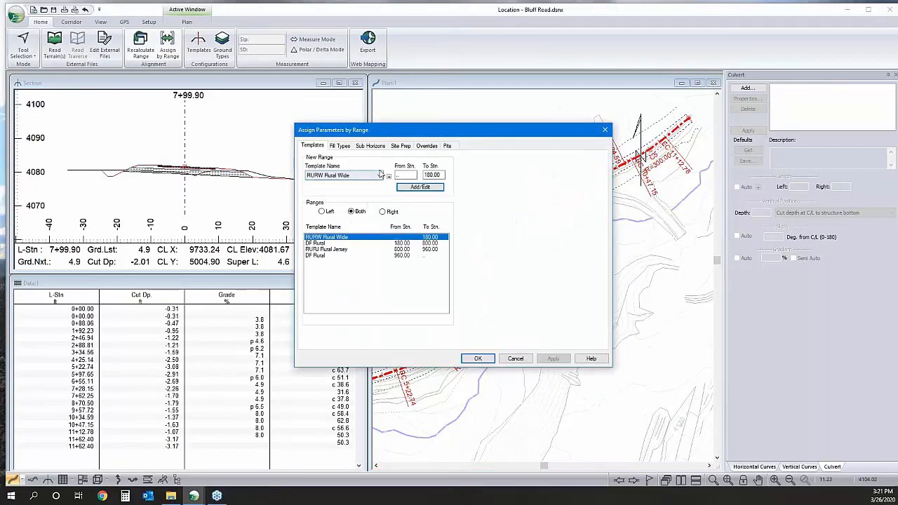
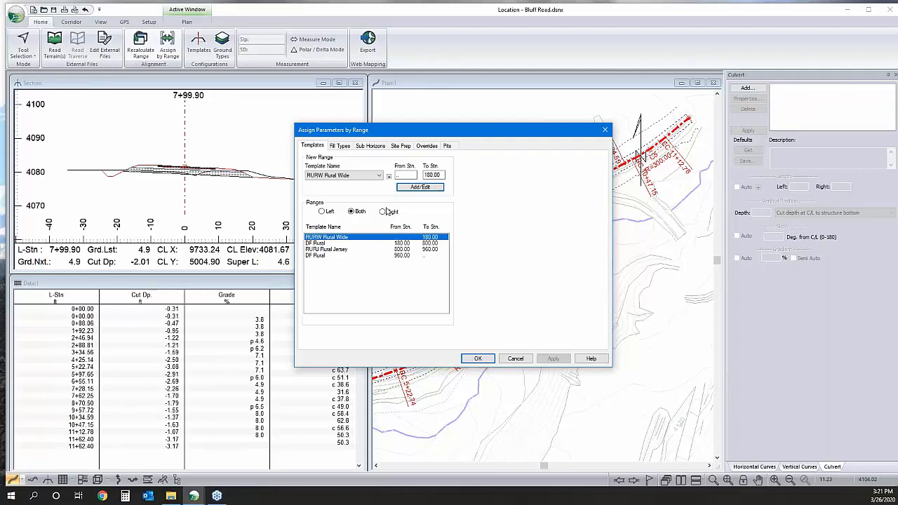
{"action": "left_click", "coordinate": [322, 212]}
{"action": "left_click", "coordinate": [338, 250]}
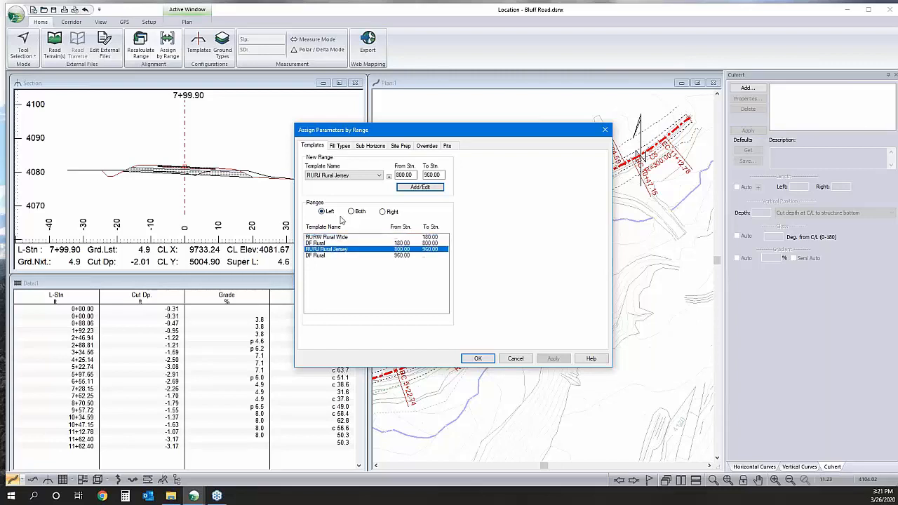
{"action": "left_click", "coordinate": [346, 176]}
{"action": "left_click", "coordinate": [341, 191]}
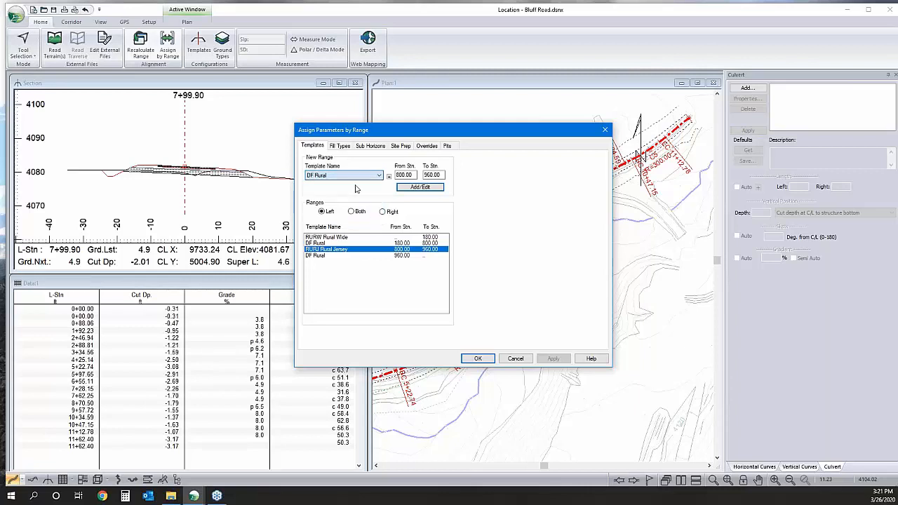
{"action": "left_click", "coordinate": [420, 186]}
{"action": "left_click", "coordinate": [477, 359]}
{"action": "left_click", "coordinate": [458, 282]}
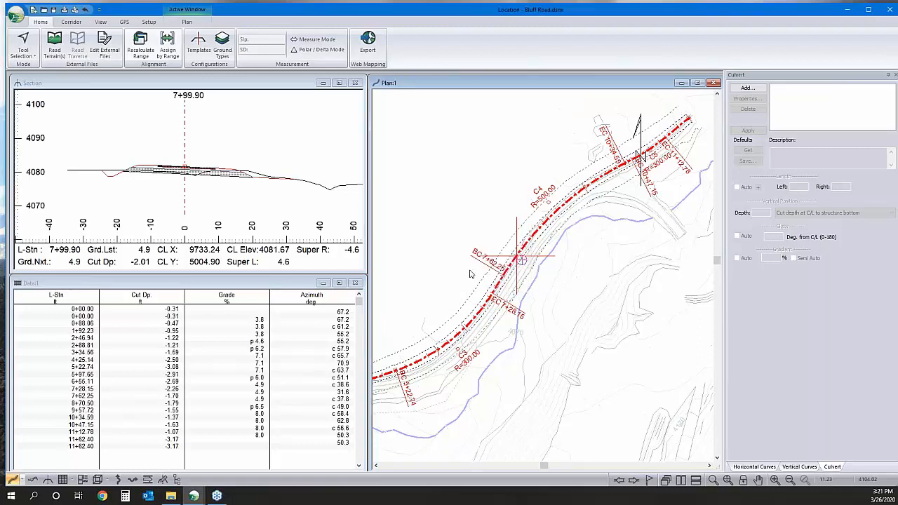
Step: Review the cross-sections within the one-sided barrier range, then examine the width change near station 1+80 in plan
{"action": "left_click", "coordinate": [531, 235]}
{"action": "left_click", "coordinate": [543, 223]}
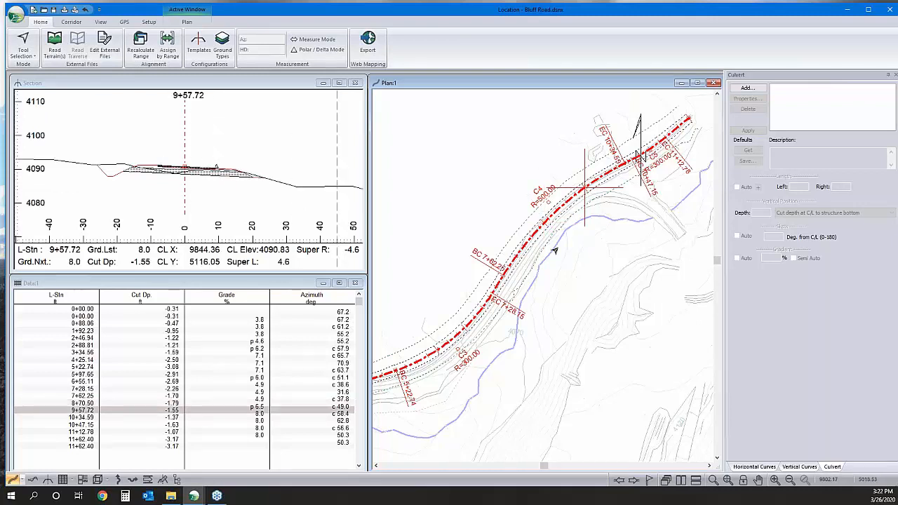
{"action": "middle_click_drag", "start_coordinate": [554, 249], "coordinate": [694, 160]}
{"action": "middle_click_drag", "start_coordinate": [380, 436], "coordinate": [535, 318]}
{"action": "scroll", "coordinate": [535, 246], "scroll_direction": "up", "scroll_amount": 2}
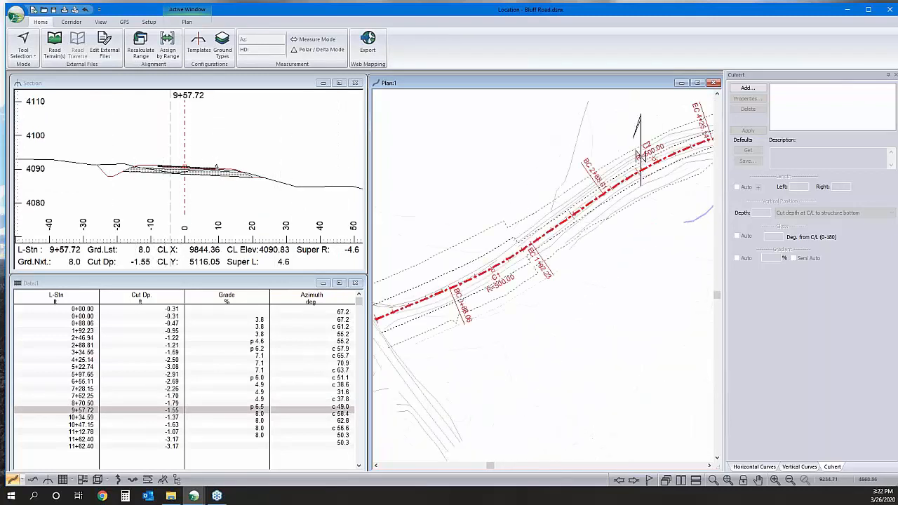
{"action": "middle_click_drag", "start_coordinate": [535, 246], "coordinate": [664, 184]}
{"action": "middle_click_drag", "start_coordinate": [578, 233], "coordinate": [452, 311]}
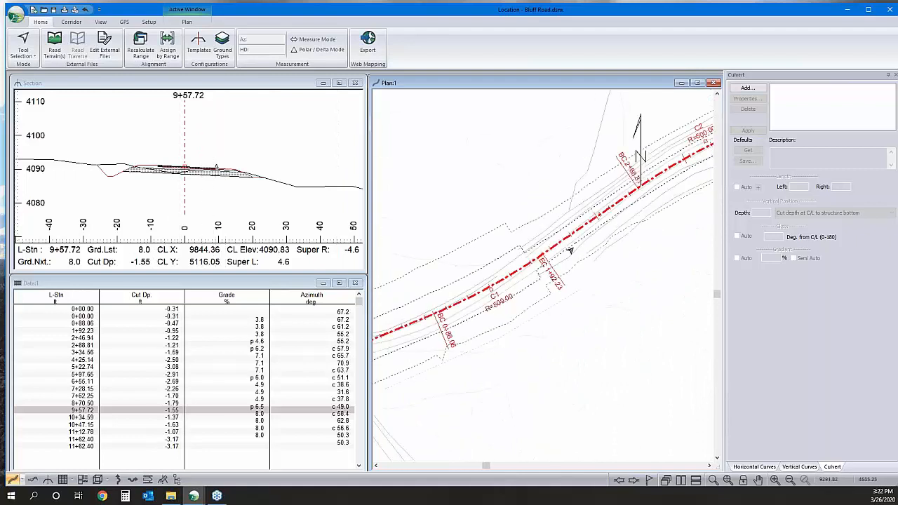
{"action": "scroll", "coordinate": [514, 271], "scroll_direction": "up", "scroll_amount": 3}
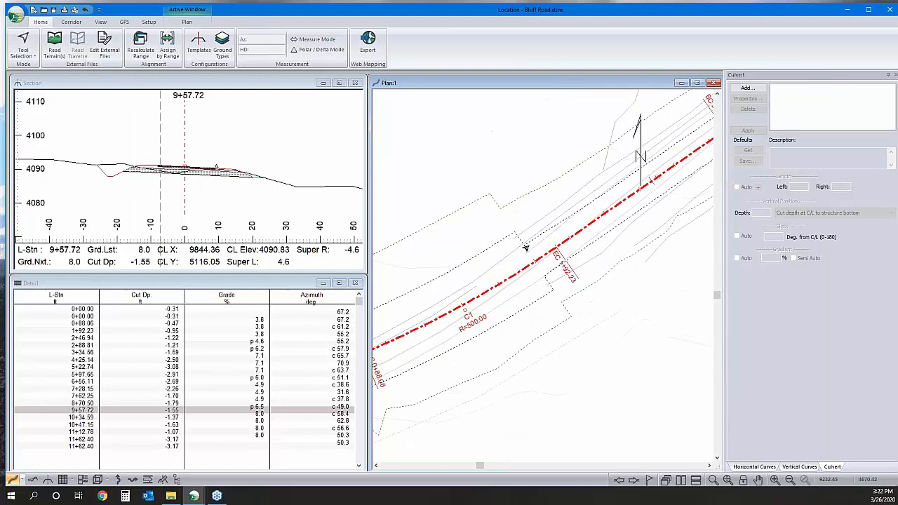
{"action": "mouse_move", "coordinate": [528, 249]}
Step: View the list of available templates in the Template Editor and leave it without changes
{"action": "left_click", "coordinate": [199, 43]}
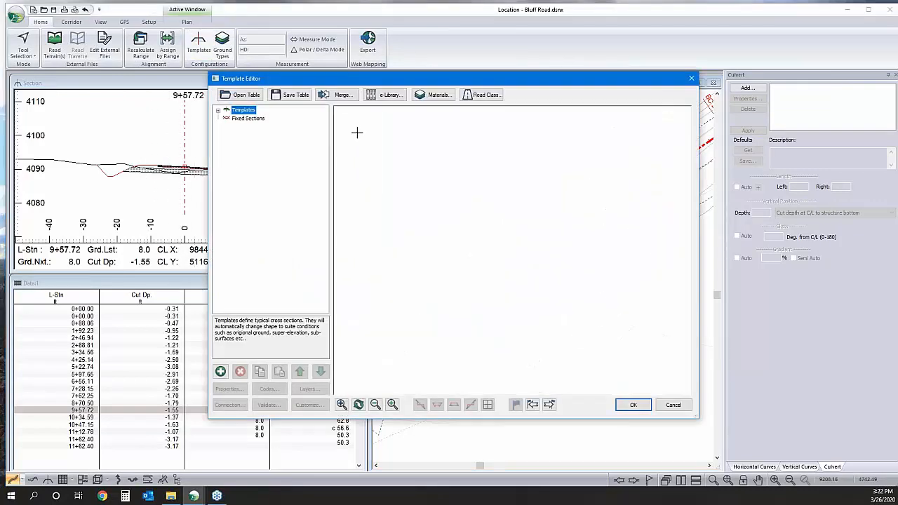
{"action": "left_click", "coordinate": [218, 110]}
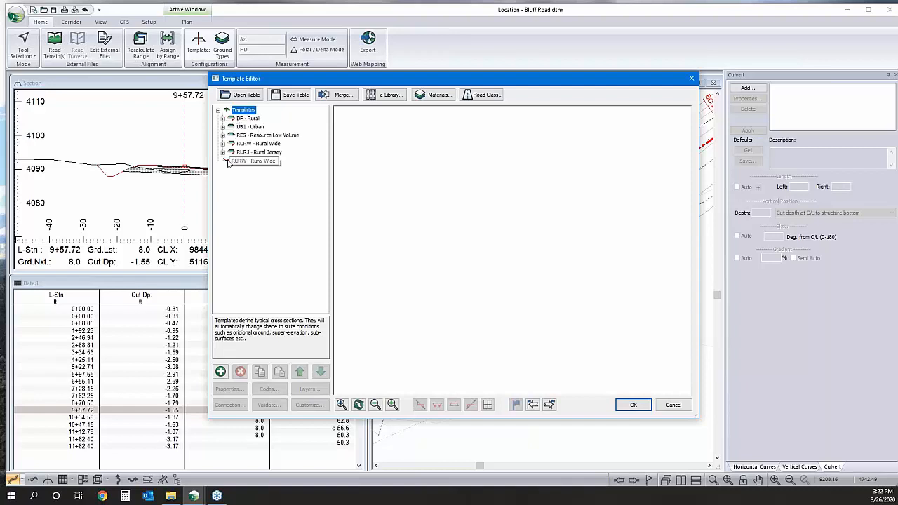
{"action": "left_click", "coordinate": [674, 405]}
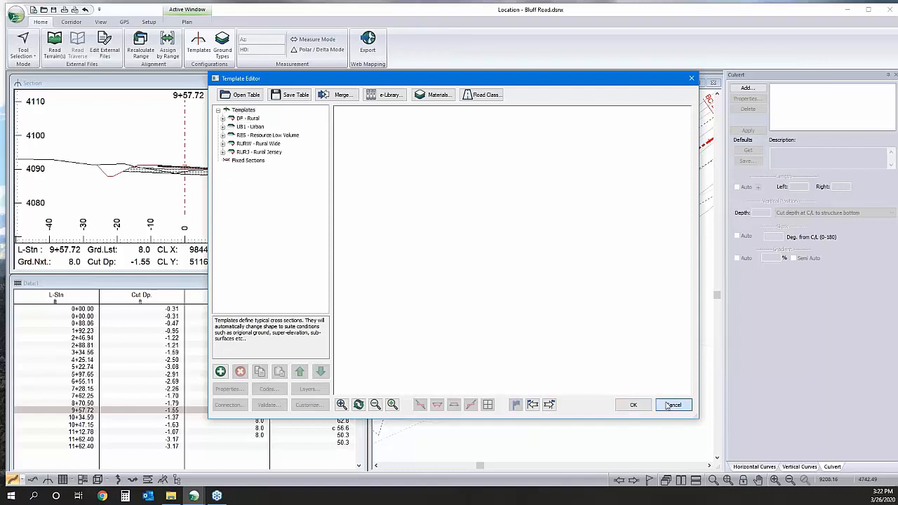
Step: Add a TP Taper Template range on both sides from station 180 to 200
{"action": "left_click", "coordinate": [167, 44]}
{"action": "left_click", "coordinate": [333, 179]}
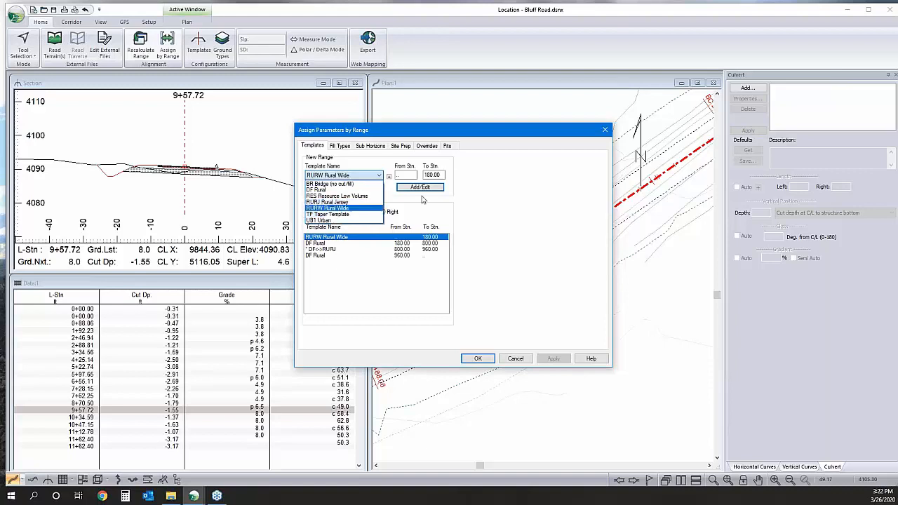
{"action": "left_click", "coordinate": [333, 208]}
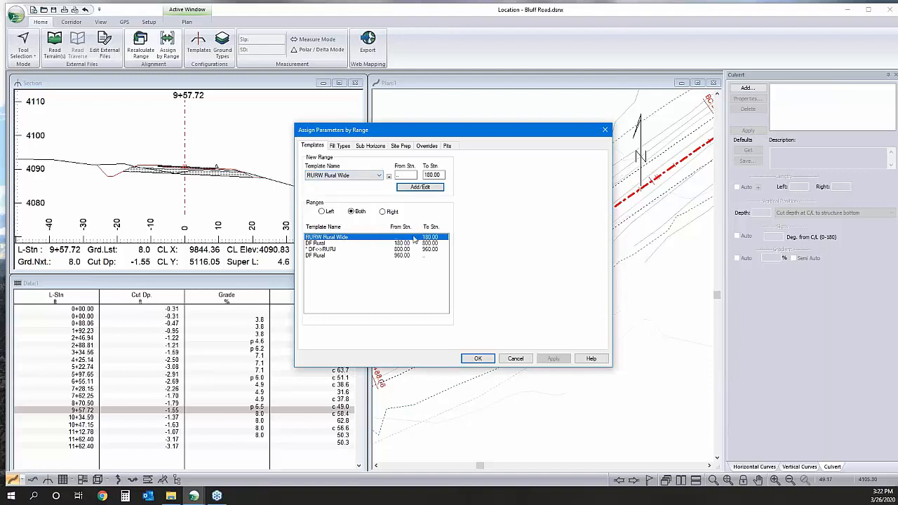
{"action": "left_click", "coordinate": [328, 243]}
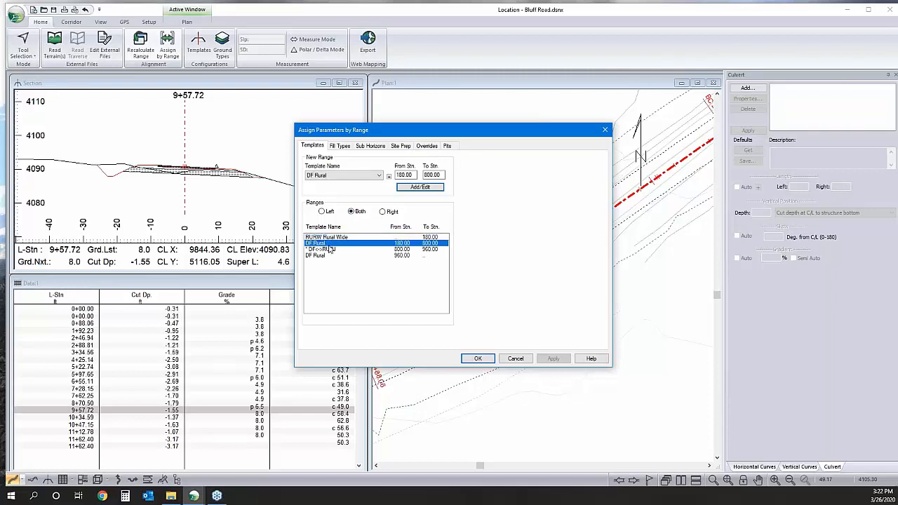
{"action": "left_click", "coordinate": [419, 240]}
{"action": "left_click", "coordinate": [401, 243]}
{"action": "double_click", "coordinate": [435, 174]}
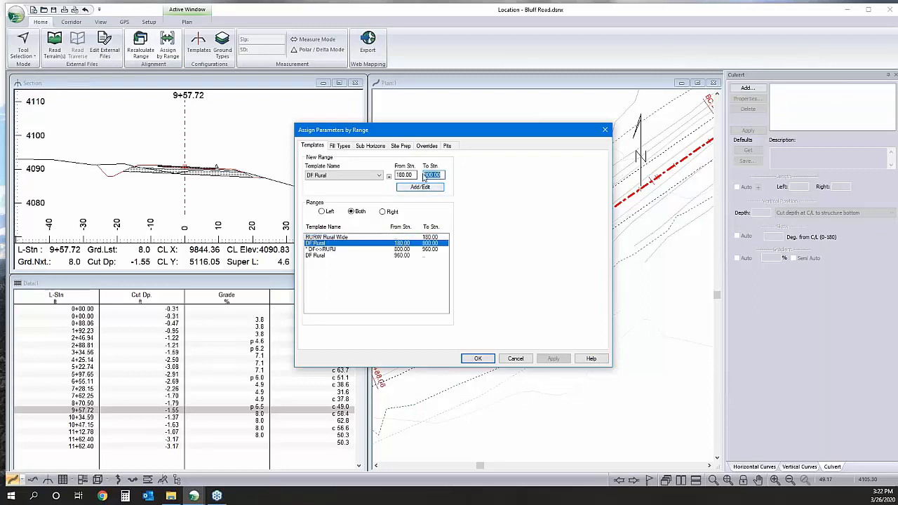
{"action": "type", "text": "200"}
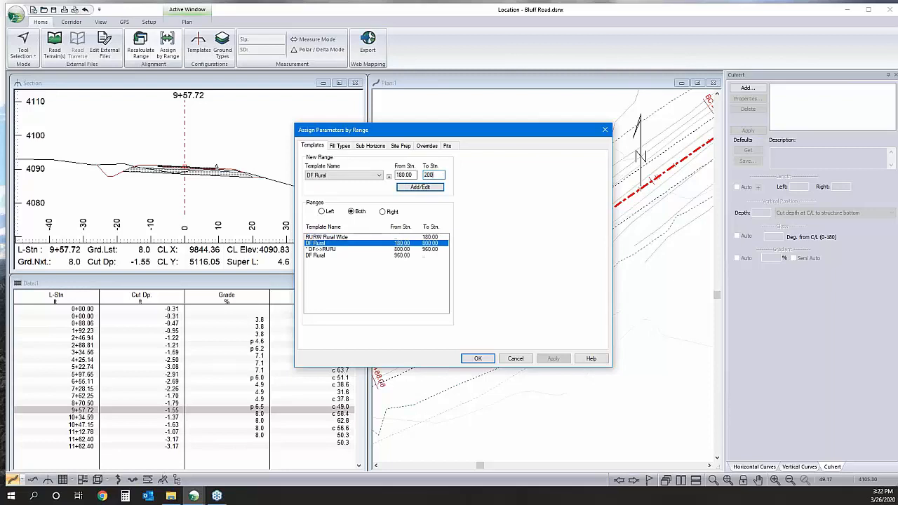
{"action": "left_click", "coordinate": [346, 175]}
{"action": "left_click", "coordinate": [327, 214]}
{"action": "left_click", "coordinate": [421, 188]}
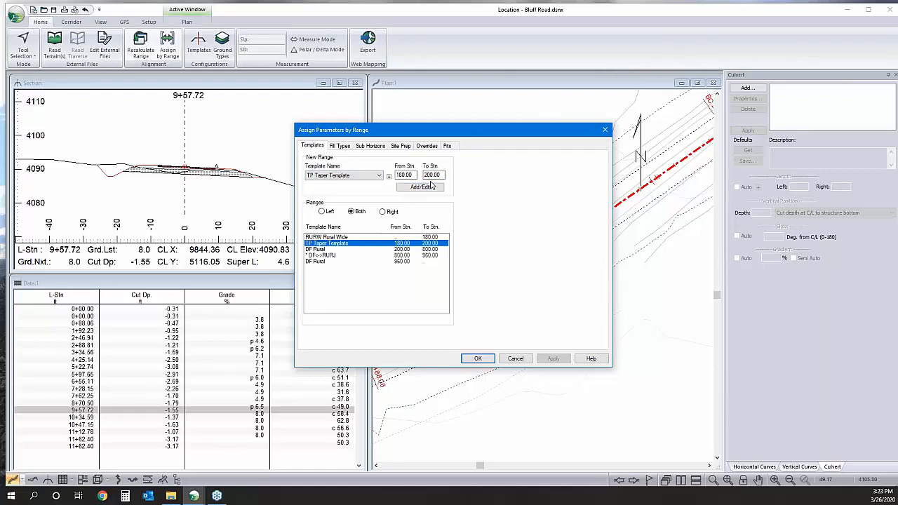
Step: Apply the template range assignments and recalculate the alignment
{"action": "left_click", "coordinate": [464, 358]}
{"action": "left_click", "coordinate": [458, 283]}
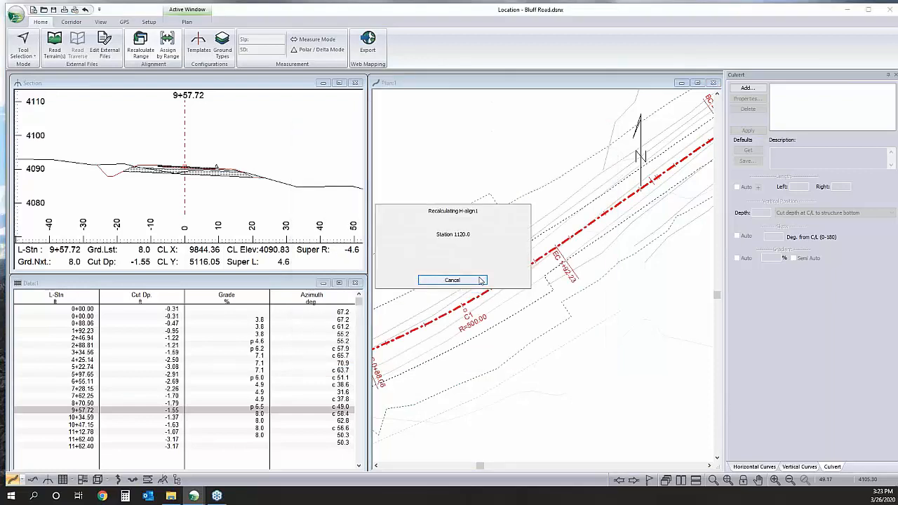
Step: Examine the recalculated road edges along the alignment in plan and the cross-sections near stations 4+53.78 and 4+36.49
{"action": "middle_click_drag", "start_coordinate": [524, 240], "coordinate": [441, 291]}
{"action": "scroll", "coordinate": [441, 291], "scroll_direction": "down", "scroll_amount": 2}
{"action": "middle_click_drag", "start_coordinate": [547, 260], "coordinate": [470, 300]}
{"action": "middle_click_drag", "start_coordinate": [636, 235], "coordinate": [449, 311]}
{"action": "middle_click_drag", "start_coordinate": [681, 126], "coordinate": [454, 359]}
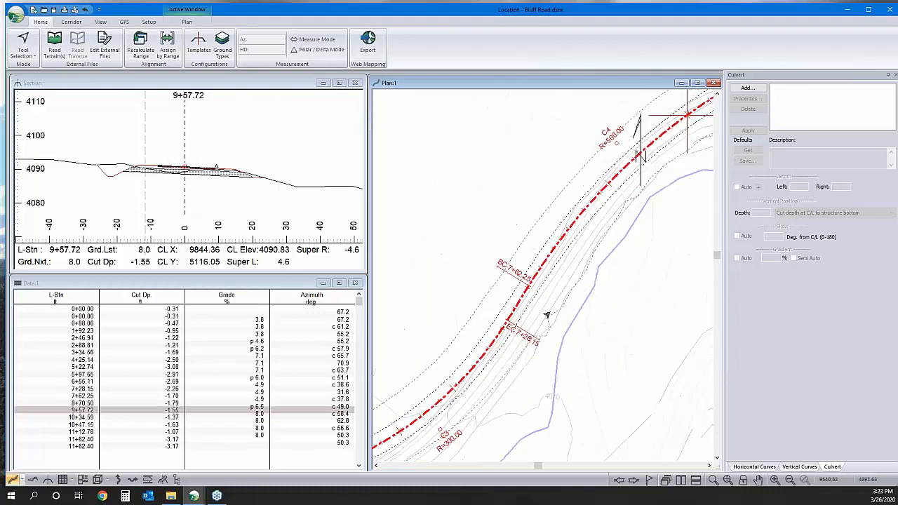
{"action": "middle_click_drag", "start_coordinate": [552, 267], "coordinate": [544, 234]}
{"action": "scroll", "coordinate": [544, 234], "scroll_direction": "down", "scroll_amount": 2}
{"action": "scroll", "coordinate": [507, 261], "scroll_direction": "up", "scroll_amount": 1}
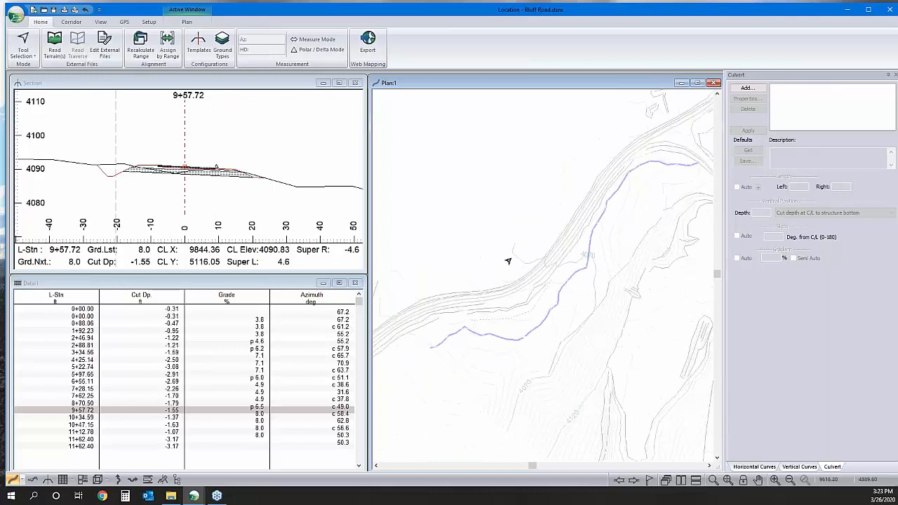
{"action": "left_click", "coordinate": [459, 298]}
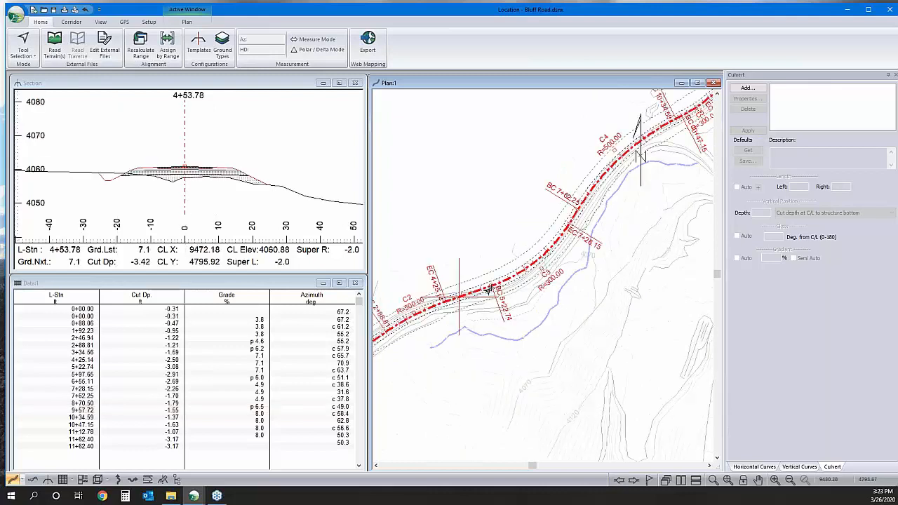
{"action": "left_click", "coordinate": [451, 298]}
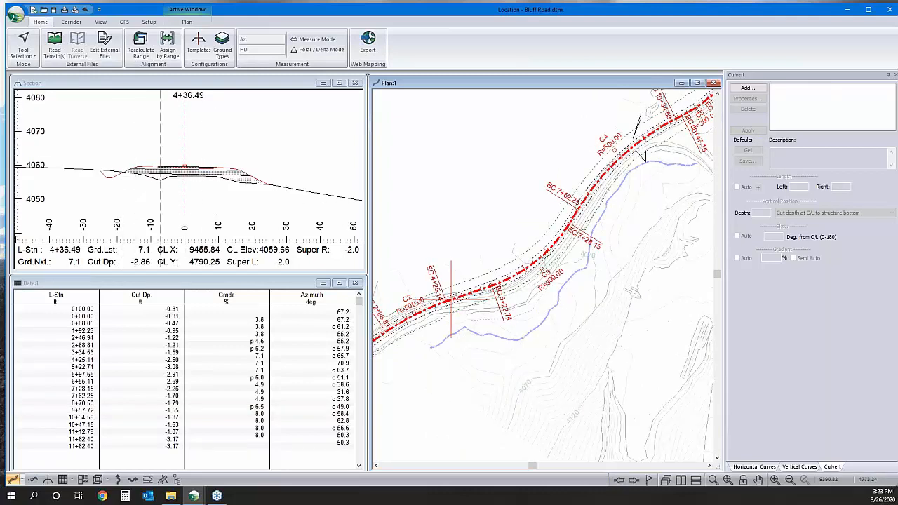
{"action": "middle_click_drag", "start_coordinate": [414, 301], "coordinate": [584, 220]}
{"action": "middle_click_drag", "start_coordinate": [644, 204], "coordinate": [449, 344]}
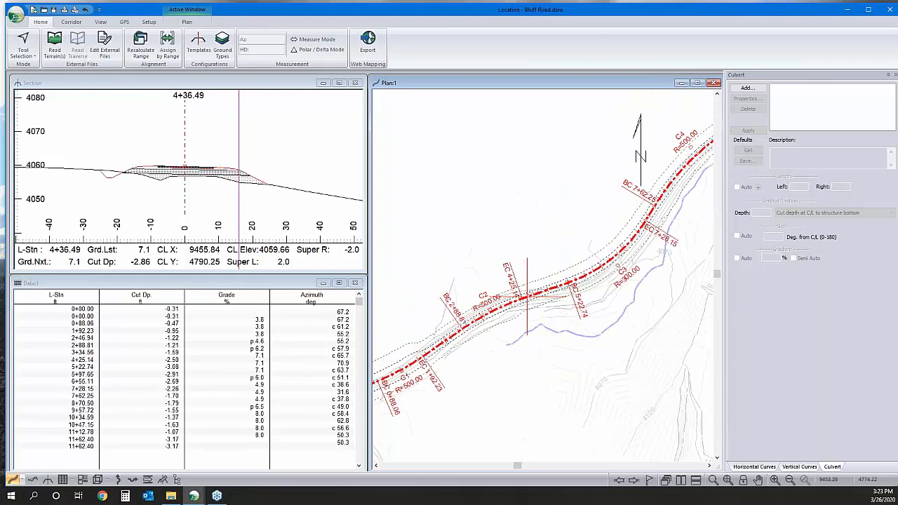
Step: Add an AcpWidth (Left) override point at station 4+00 that uses the template's default width
{"action": "left_click", "coordinate": [169, 46]}
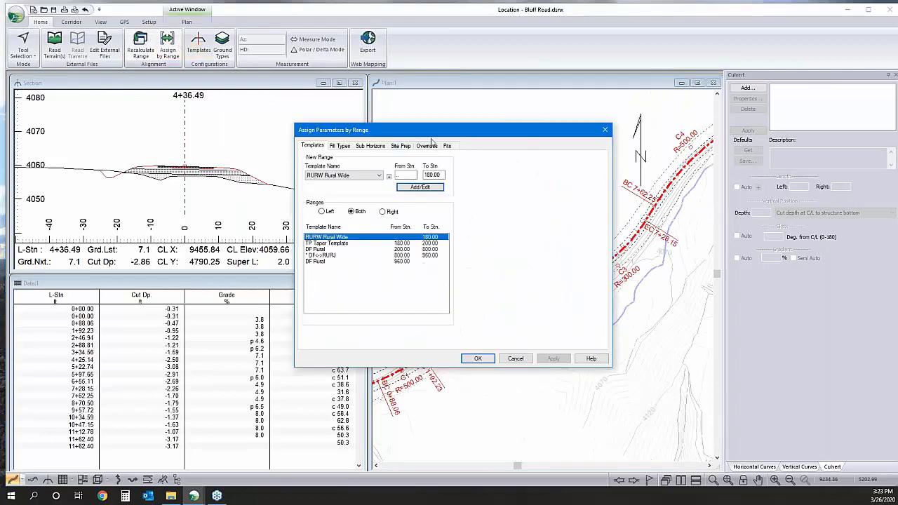
{"action": "left_click", "coordinate": [426, 145]}
{"action": "left_click", "coordinate": [405, 165]}
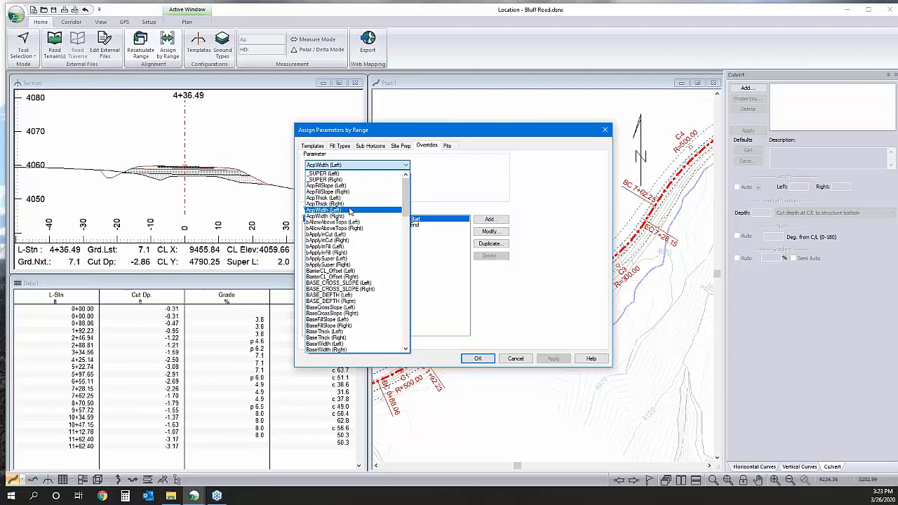
{"action": "left_click", "coordinate": [349, 211]}
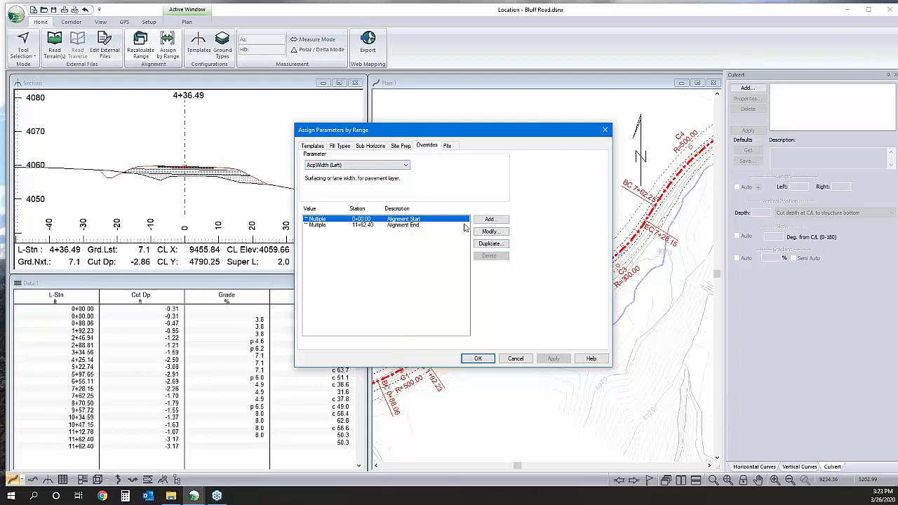
{"action": "left_click", "coordinate": [490, 220]}
{"action": "left_click", "coordinate": [503, 253]}
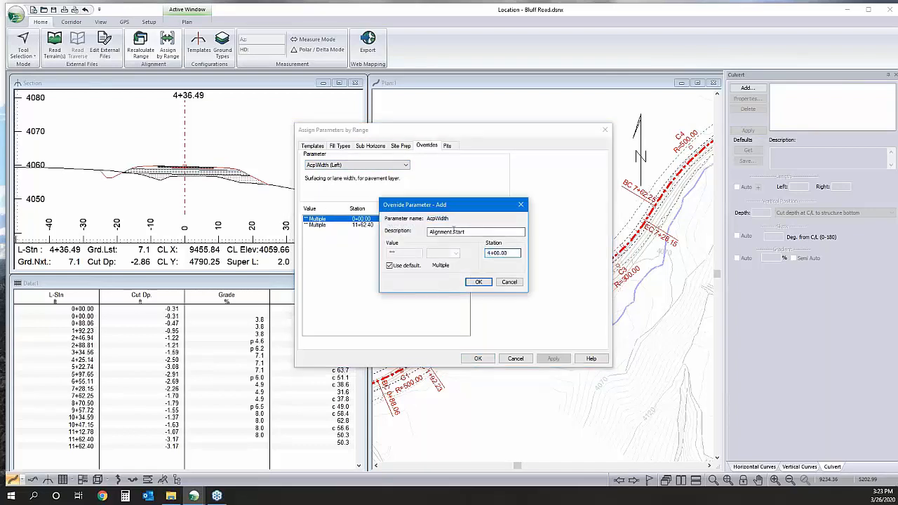
{"action": "left_click", "coordinate": [479, 282]}
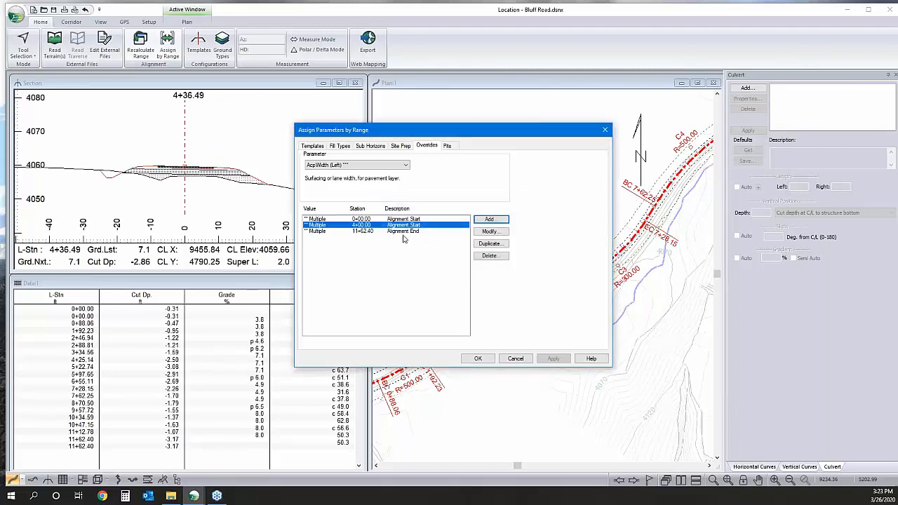
Step: Add an AcpWidth (Left) override of 30 at station 4+20 instead of the default width
{"action": "left_click", "coordinate": [490, 220]}
{"action": "double_click", "coordinate": [489, 254]}
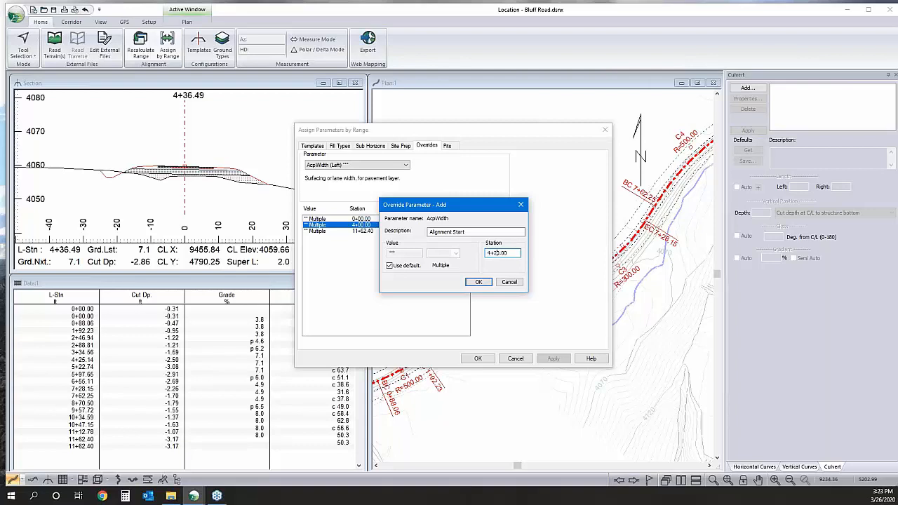
{"action": "left_click", "coordinate": [389, 266]}
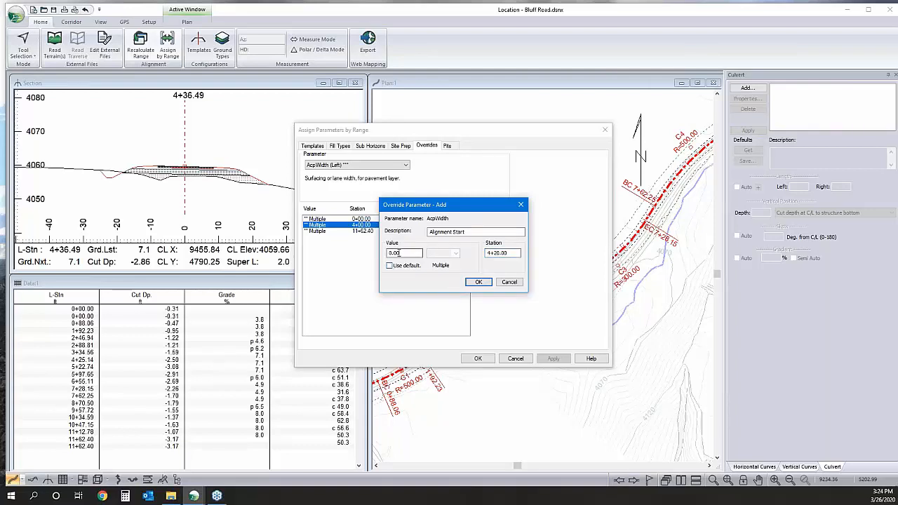
{"action": "double_click", "coordinate": [402, 253]}
{"action": "type", "text": "30"}
{"action": "left_click", "coordinate": [478, 281]}
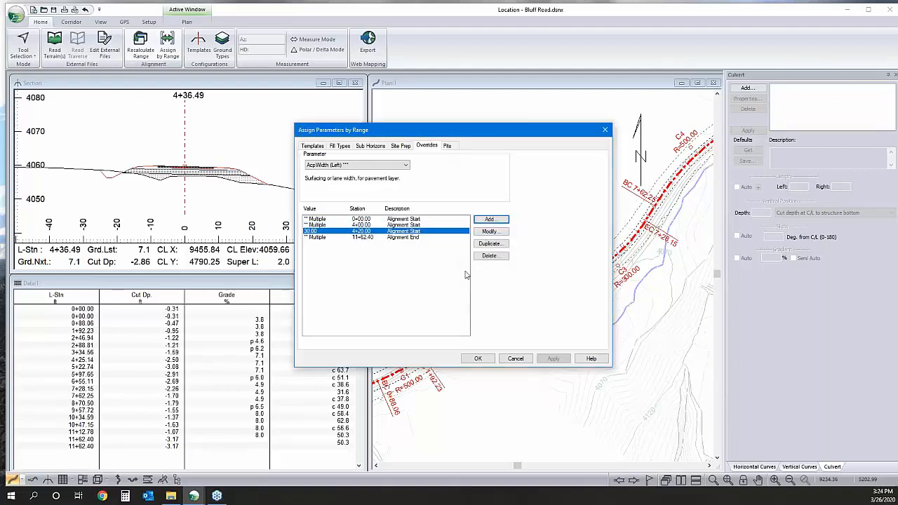
Step: Duplicate the 30-wide override from station 4+20 and place the copy at station 5+00
{"action": "left_click", "coordinate": [491, 220]}
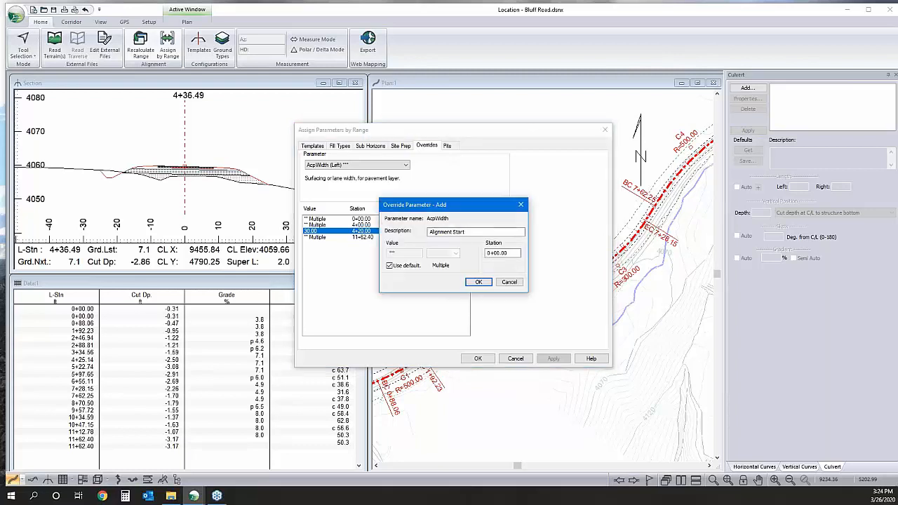
{"action": "left_click", "coordinate": [500, 282]}
{"action": "left_click", "coordinate": [497, 244]}
{"action": "left_click", "coordinate": [496, 253]}
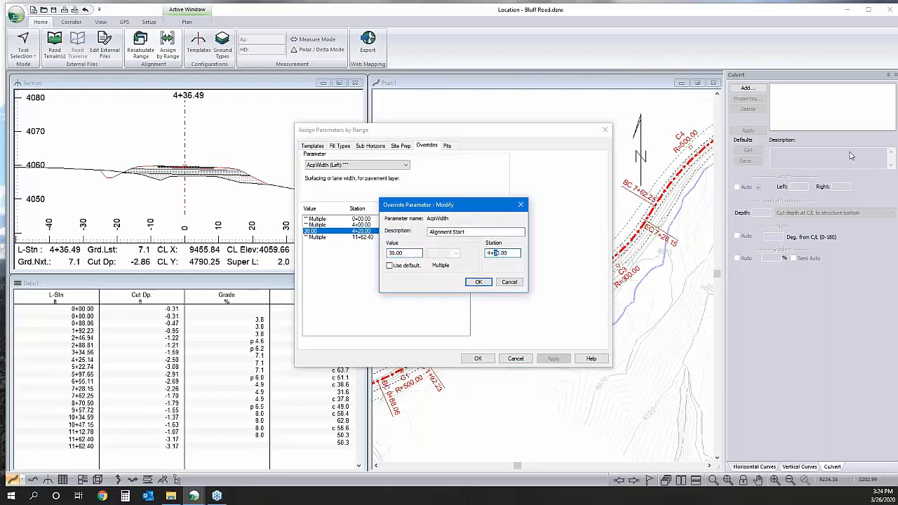
{"action": "type", "text": "50"}
{"action": "left_click", "coordinate": [477, 281]}
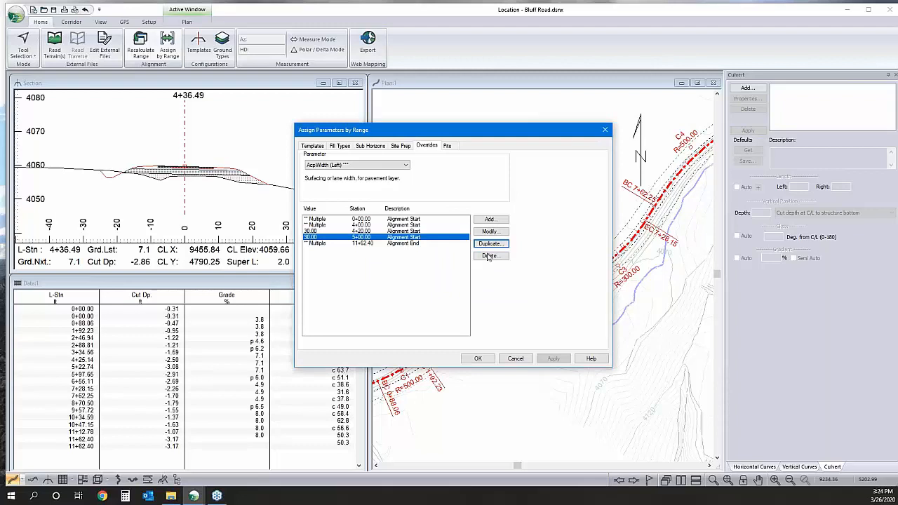
Step: Duplicate the station 5+00 override to station 5+20 and set the copy to use the default width
{"action": "left_click", "coordinate": [490, 243]}
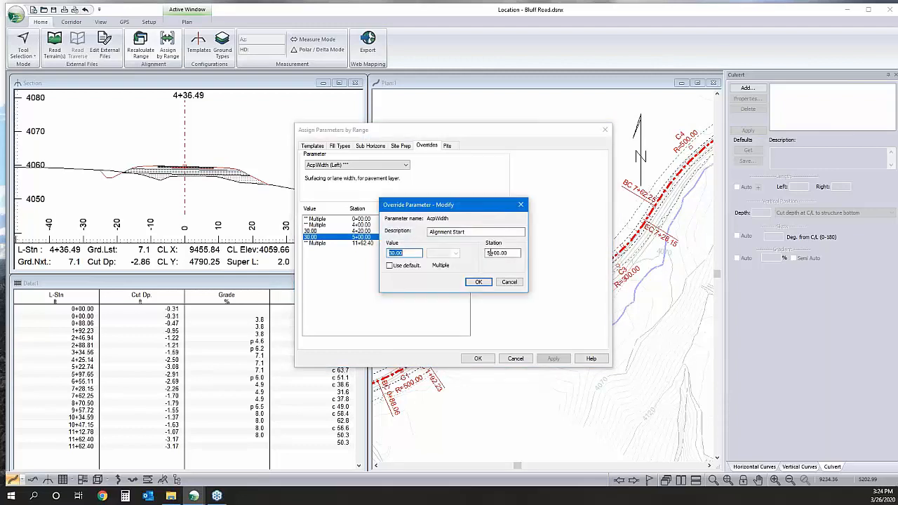
{"action": "left_click", "coordinate": [495, 253]}
{"action": "type", "text": "2"}
{"action": "left_click", "coordinate": [389, 265]}
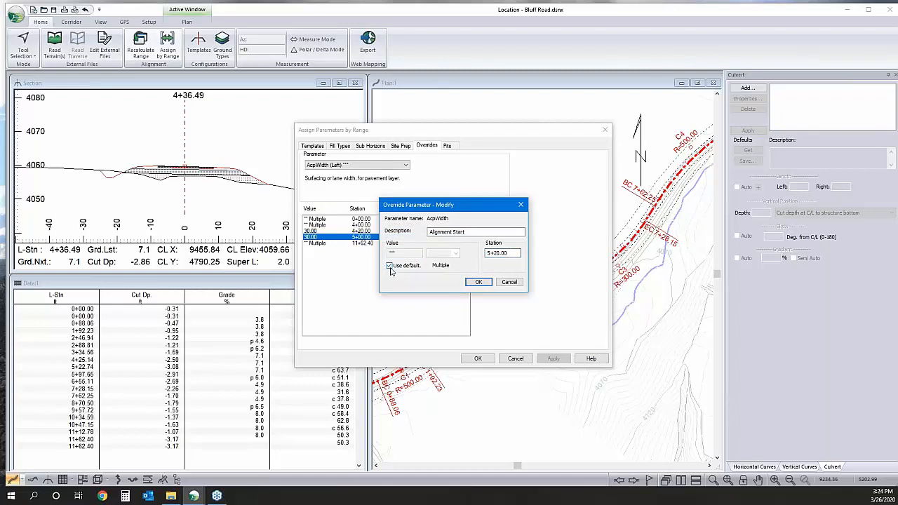
{"action": "left_click", "coordinate": [478, 282]}
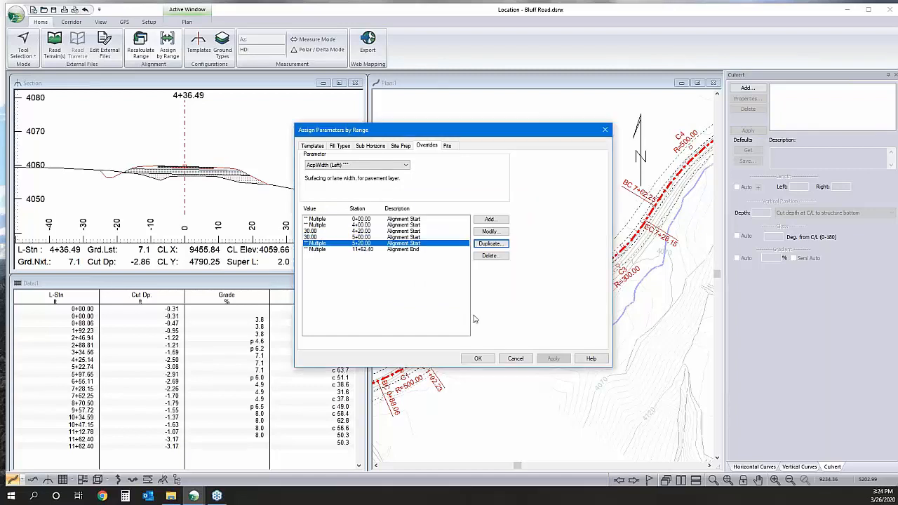
Step: Apply the left pavement width overrides, recalculate the alignment, and review the widened stretch in section and plan
{"action": "left_click", "coordinate": [477, 358]}
{"action": "left_click", "coordinate": [459, 283]}
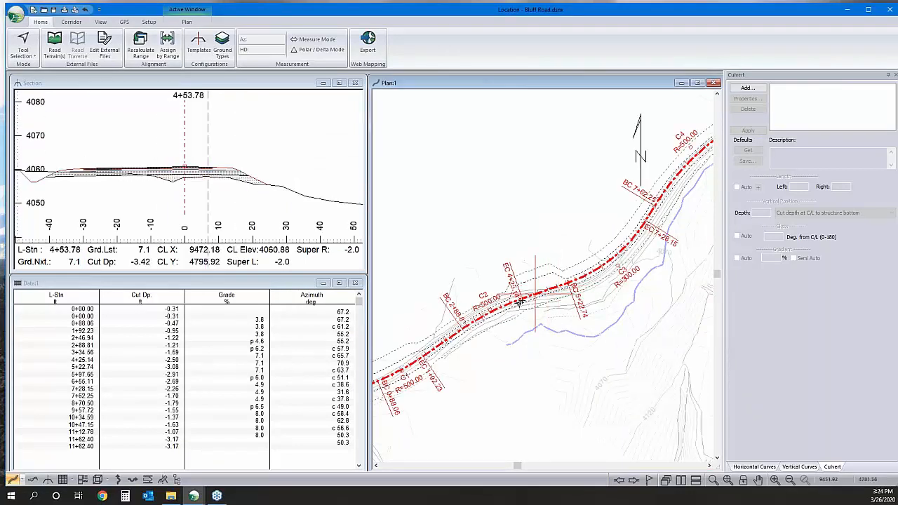
{"action": "middle_click_drag", "start_coordinate": [544, 289], "coordinate": [543, 235]}
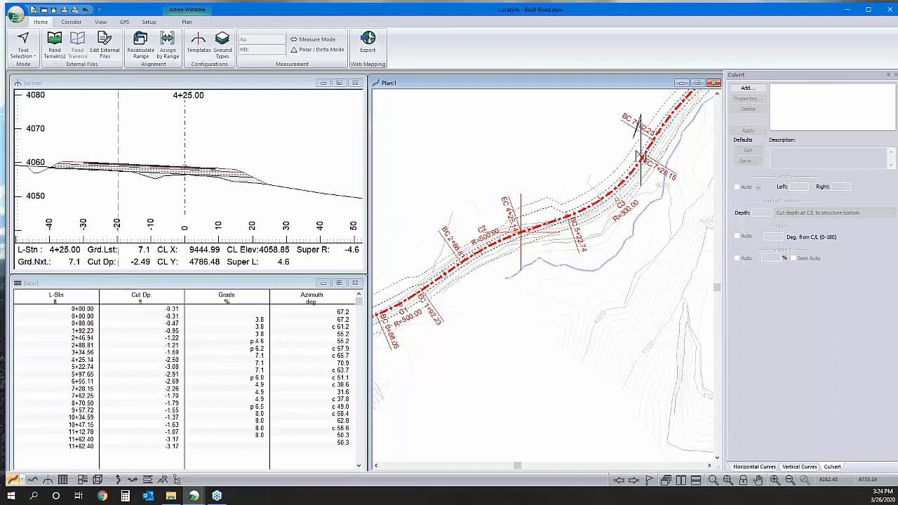
{"action": "middle_click_drag", "start_coordinate": [518, 228], "coordinate": [455, 283]}
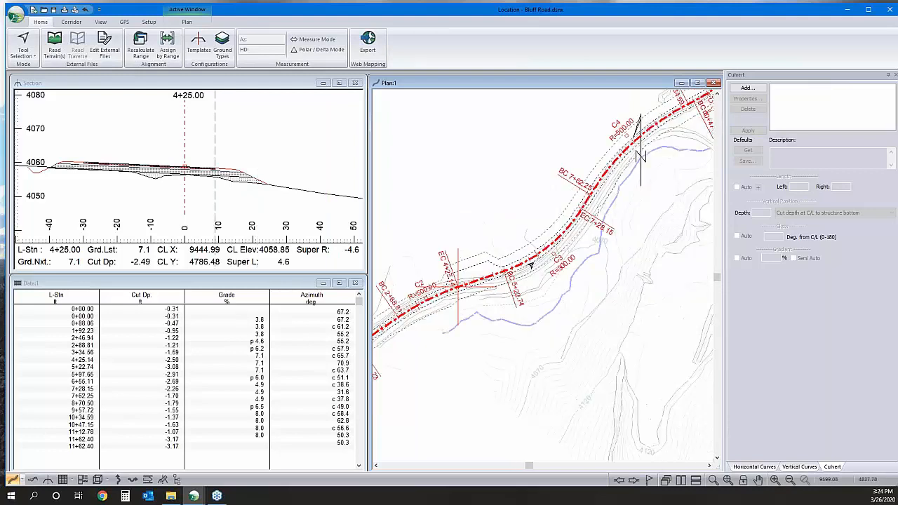
{"action": "middle_click_drag", "start_coordinate": [632, 117], "coordinate": [486, 232]}
{"action": "middle_click_drag", "start_coordinate": [526, 286], "coordinate": [584, 255]}
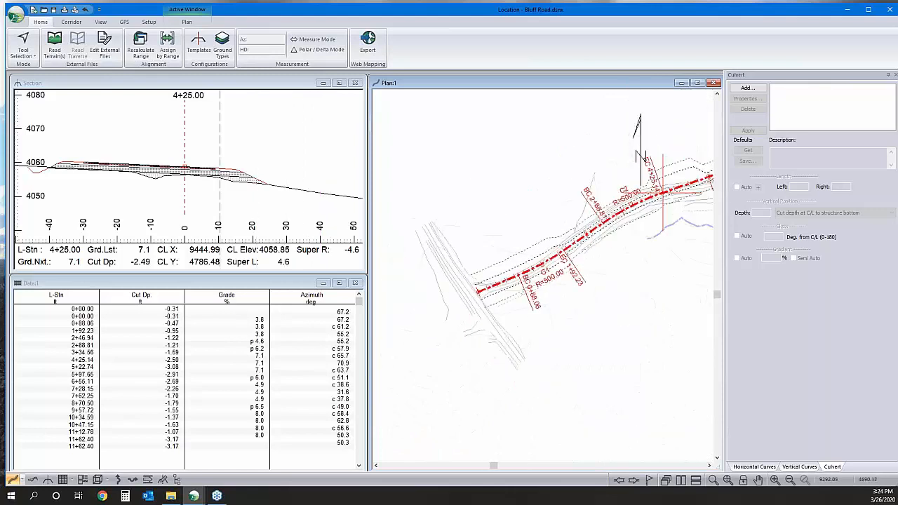
Step: Add a BR Bridge (no cut/fill) template range on both sides from station 200 to 220
{"action": "left_click", "coordinate": [573, 244]}
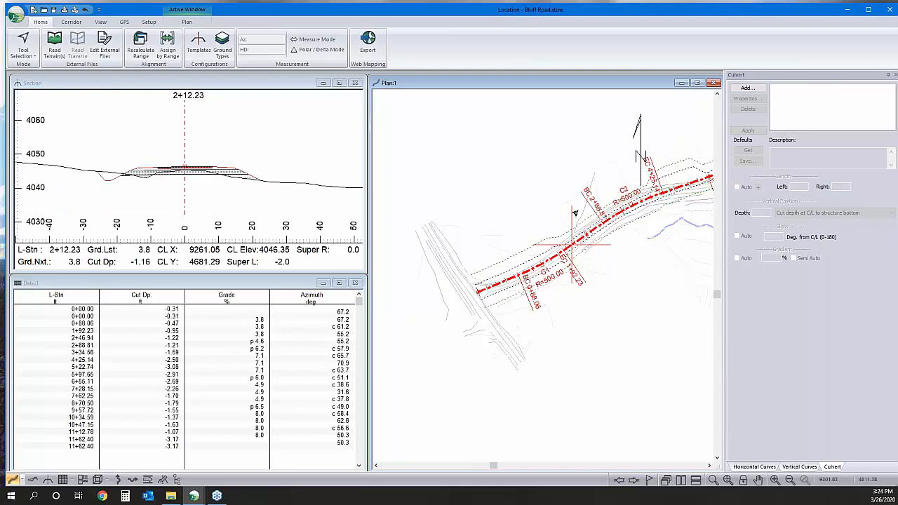
{"action": "left_click", "coordinate": [172, 49]}
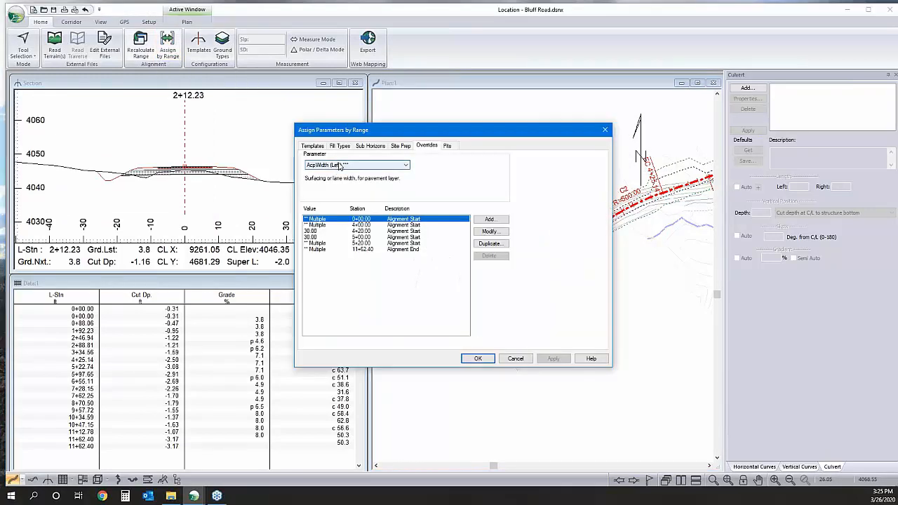
{"action": "left_click", "coordinate": [317, 146]}
{"action": "left_click", "coordinate": [325, 178]}
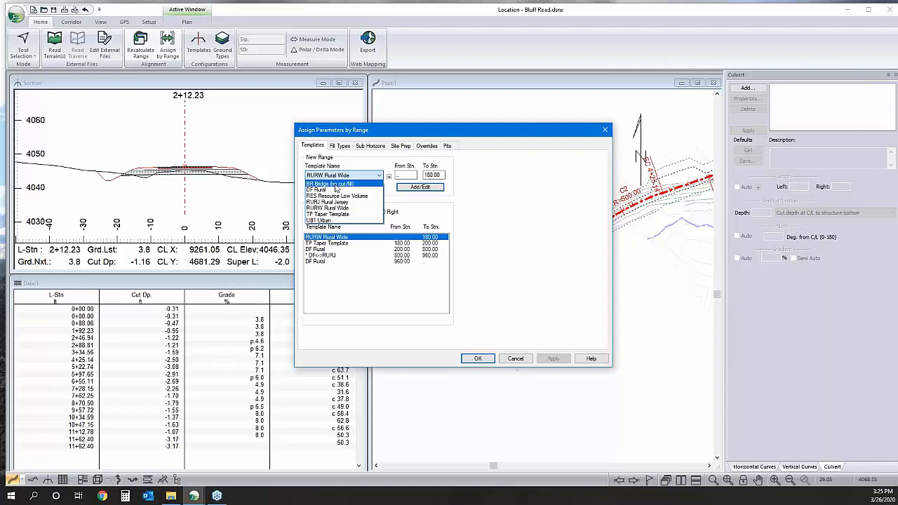
{"action": "left_click", "coordinate": [336, 184]}
{"action": "left_click", "coordinate": [398, 175]}
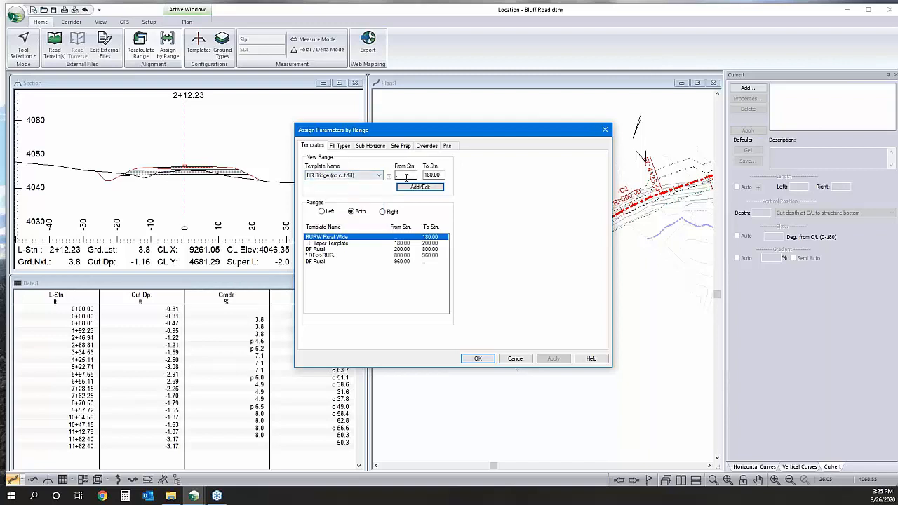
{"action": "left_click_drag", "start_coordinate": [407, 175], "coordinate": [391, 177]}
{"action": "type", "text": "200"}
{"action": "key", "text": "Tab"}
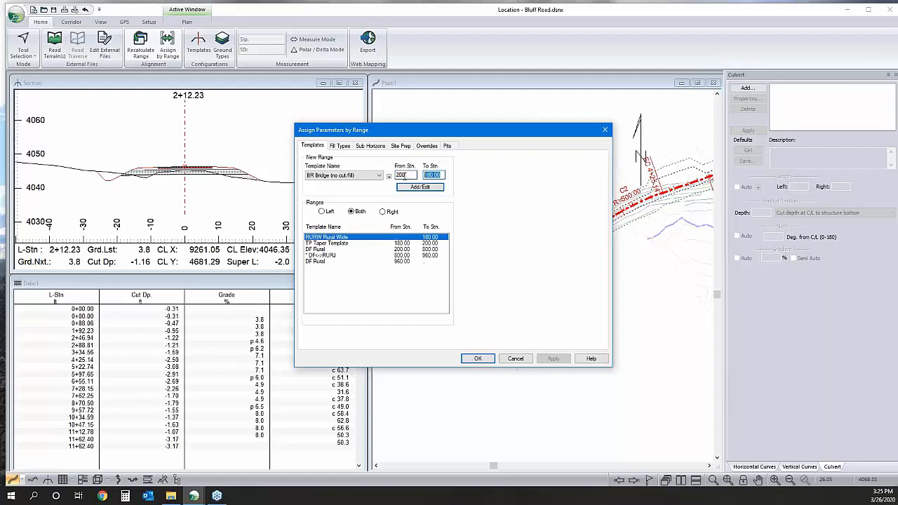
{"action": "type", "text": "220"}
{"action": "left_click", "coordinate": [420, 187]}
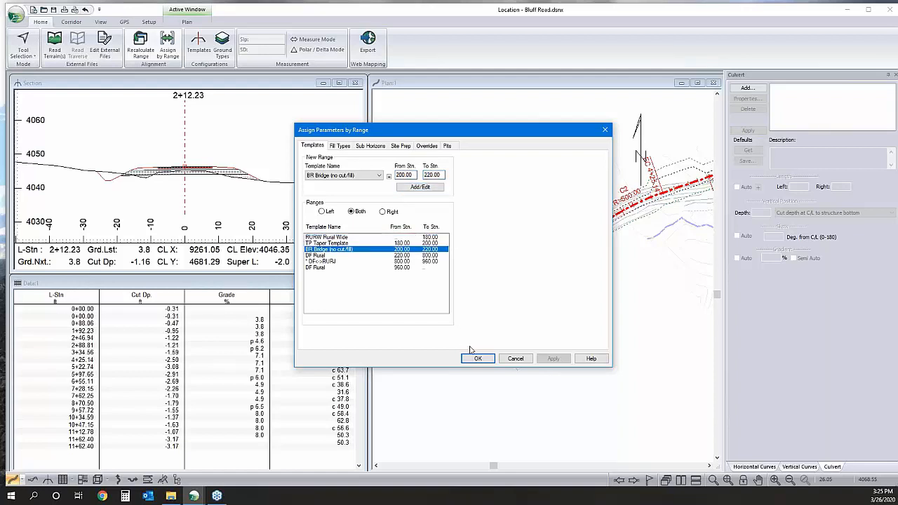
Step: Apply the bridge range, recalculate the alignment, and inspect the slope lines around stations 2+00 to 2+20 in plan
{"action": "left_click", "coordinate": [478, 359]}
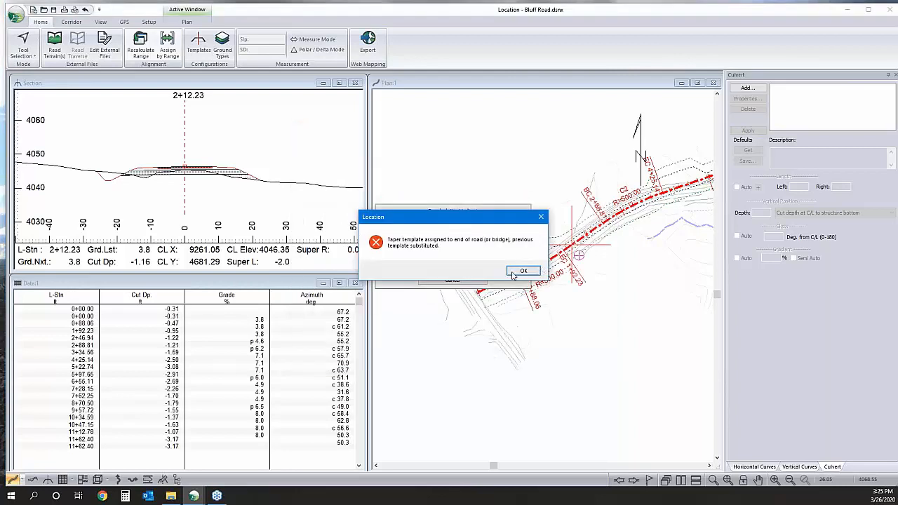
{"action": "left_click", "coordinate": [527, 272]}
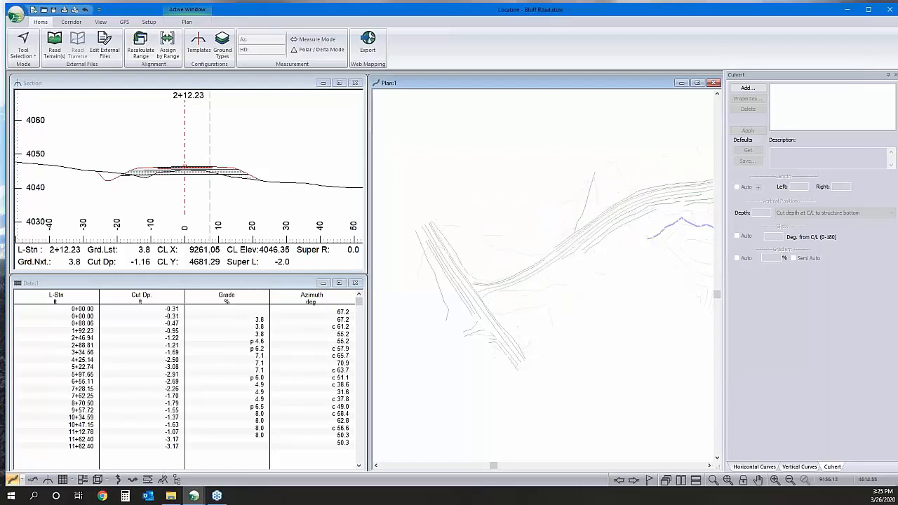
{"action": "scroll", "coordinate": [583, 239], "scroll_direction": "up", "scroll_amount": 1}
{"action": "scroll", "coordinate": [566, 247], "scroll_direction": "up", "scroll_amount": 2}
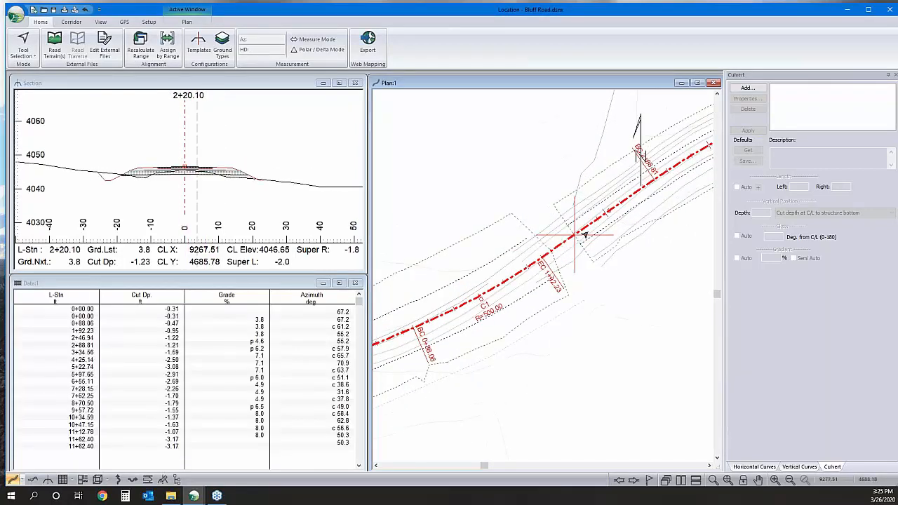
{"action": "middle_click_drag", "start_coordinate": [580, 241], "coordinate": [517, 267]}
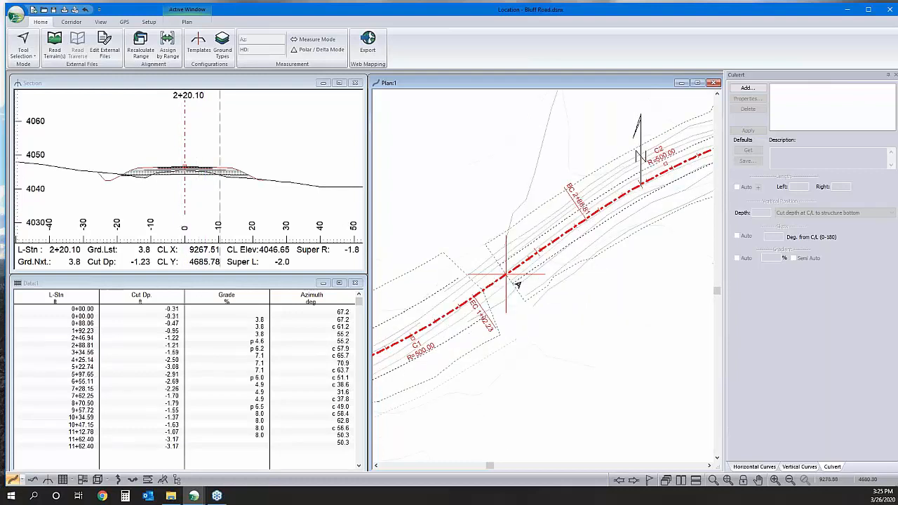
{"action": "scroll", "coordinate": [518, 283], "scroll_direction": "down", "scroll_amount": 2}
{"action": "scroll", "coordinate": [509, 252], "scroll_direction": "down", "scroll_amount": 2}
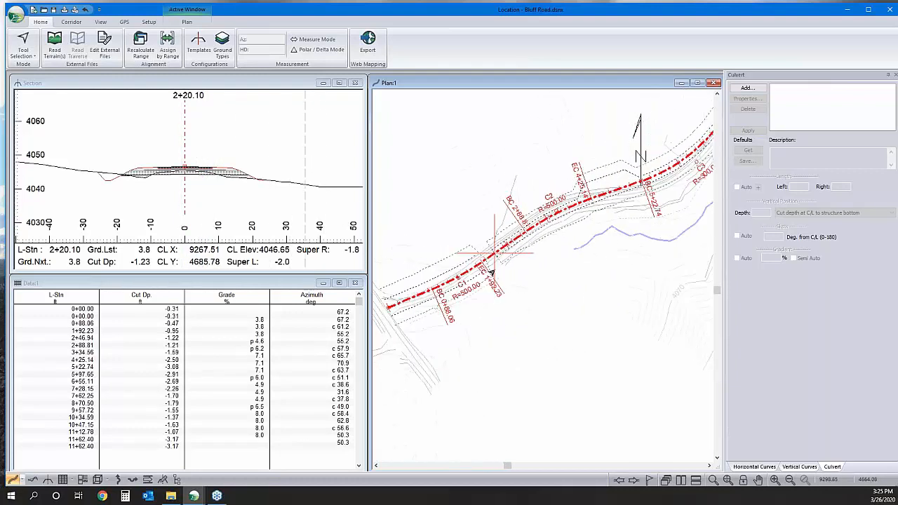
Step: Examine the plan layout of the alignment's far end, around stations 10+34.59 to 11+12.78
{"action": "mouse_move", "coordinate": [652, 210]}
{"action": "middle_mouse_down"}
{"action": "mouse_move", "coordinate": [491, 264]}
{"action": "mouse_move", "coordinate": [563, 305]}
{"action": "middle_mouse_up"}
{"action": "middle_click_drag", "start_coordinate": [673, 184], "coordinate": [549, 344]}
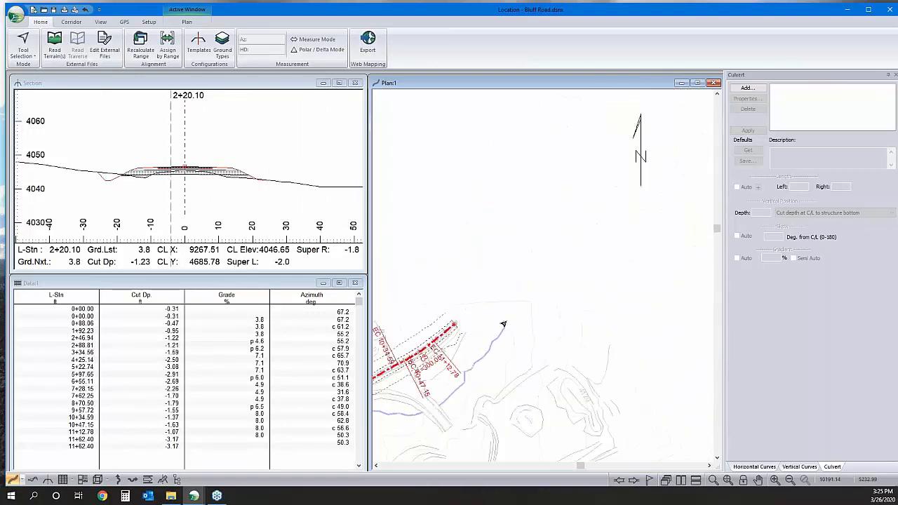
{"action": "scroll", "coordinate": [484, 304], "scroll_direction": "up", "scroll_amount": 2}
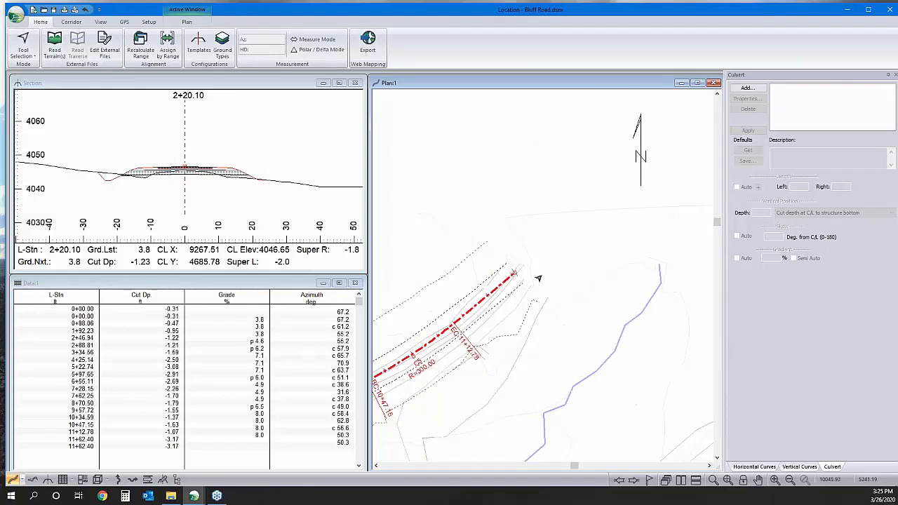
{"action": "mouse_move", "coordinate": [524, 287]}
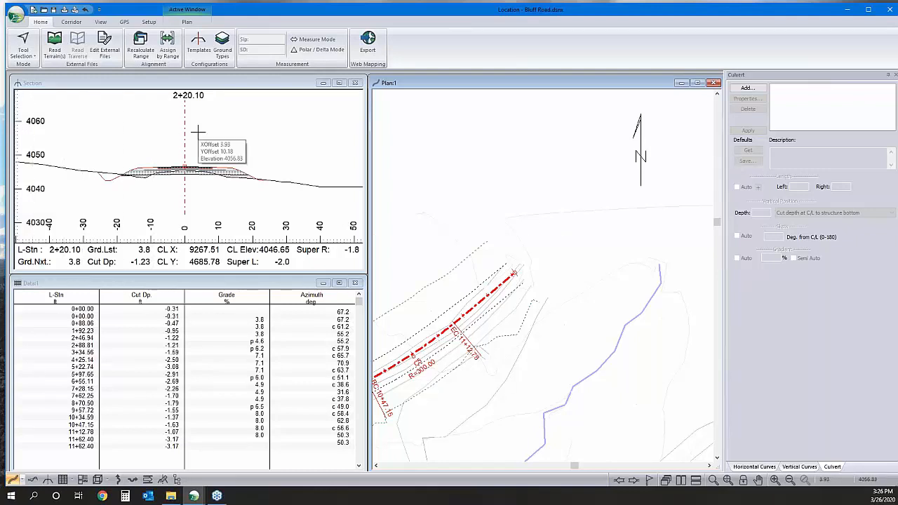
{"action": "middle_click_drag", "start_coordinate": [453, 272], "coordinate": [558, 200]}
{"action": "scroll", "coordinate": [550, 204], "scroll_direction": "down", "scroll_amount": 2}
{"action": "middle_click_drag", "start_coordinate": [496, 225], "coordinate": [542, 201]}
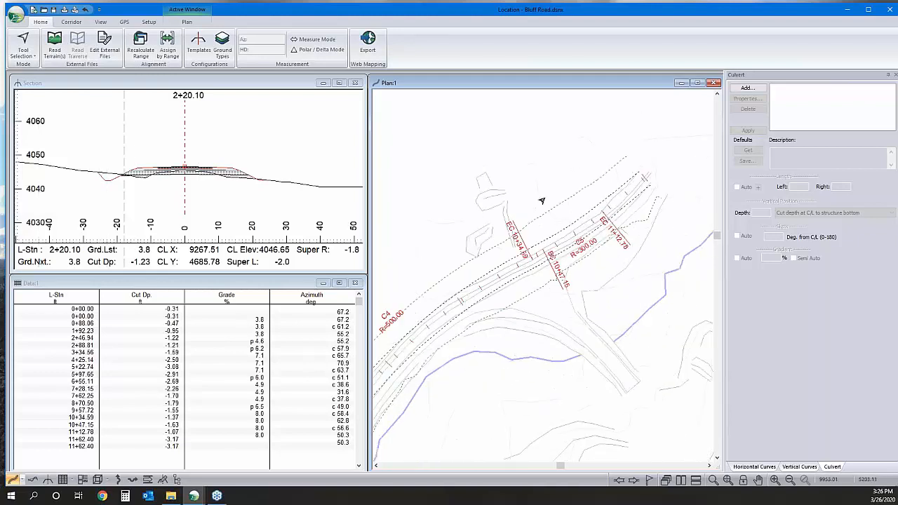
Step: Retrieve the Bridges component group from the e-library into the template table and expand its folder
{"action": "left_click", "coordinate": [198, 42]}
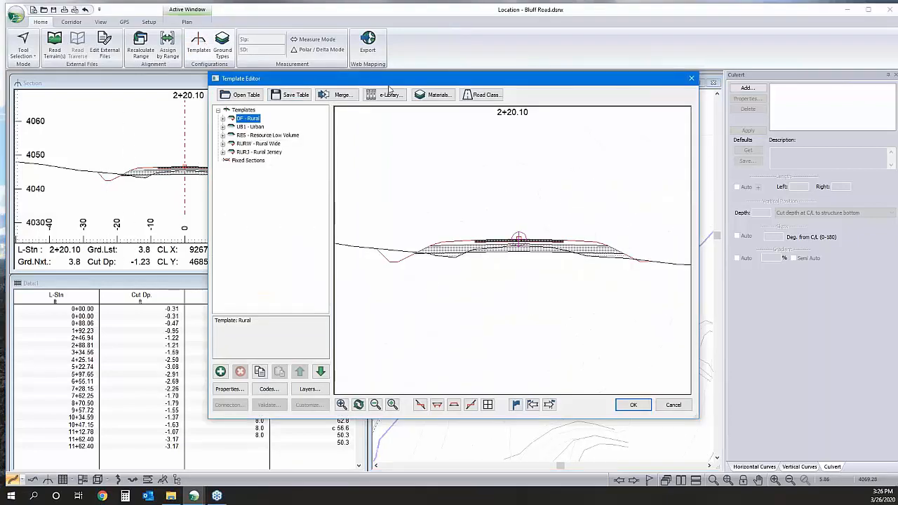
{"action": "left_click", "coordinate": [389, 94]}
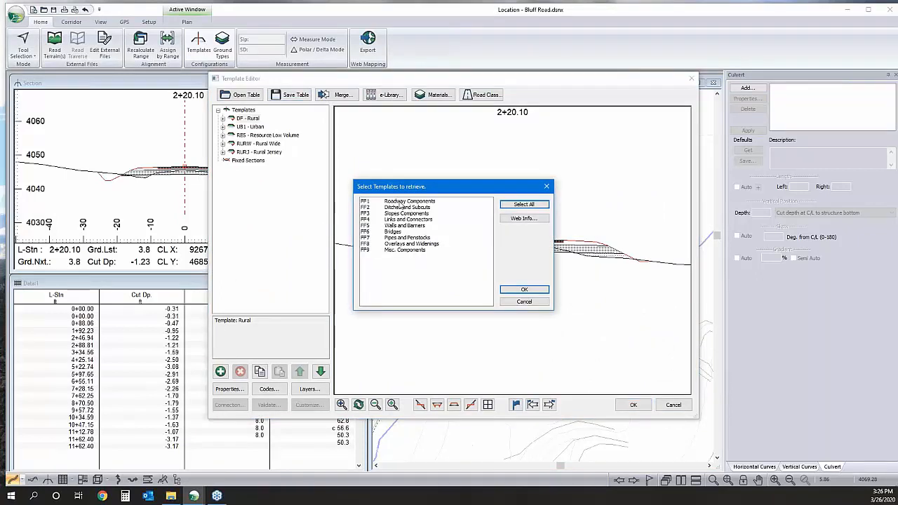
{"action": "left_click", "coordinate": [394, 232]}
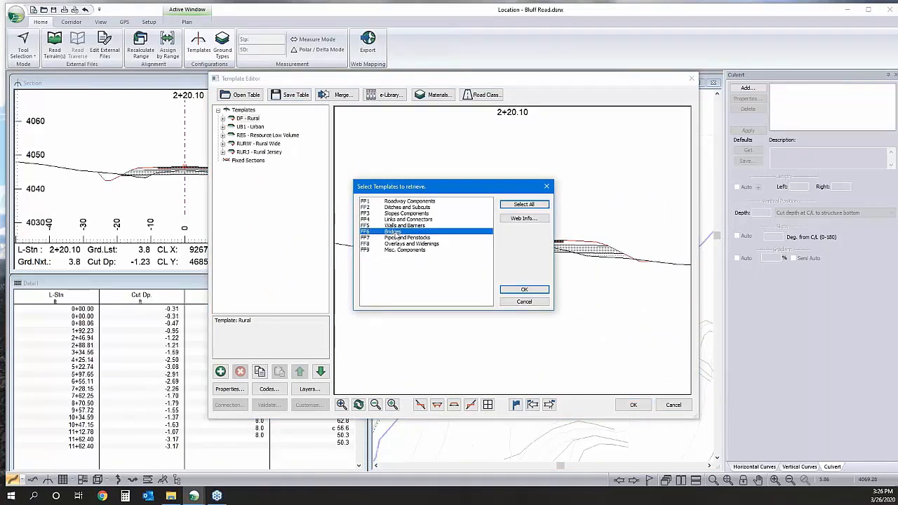
{"action": "left_click", "coordinate": [522, 289]}
{"action": "left_click", "coordinate": [223, 161]}
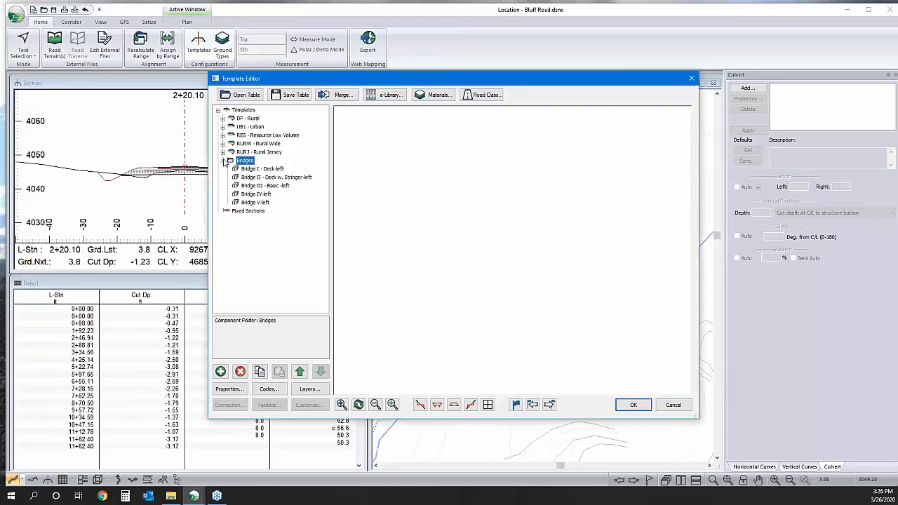
Step: Preview the Bridge I, II and III components and hatch all fill areas on Bridge III - Basic
{"action": "left_click", "coordinate": [261, 169]}
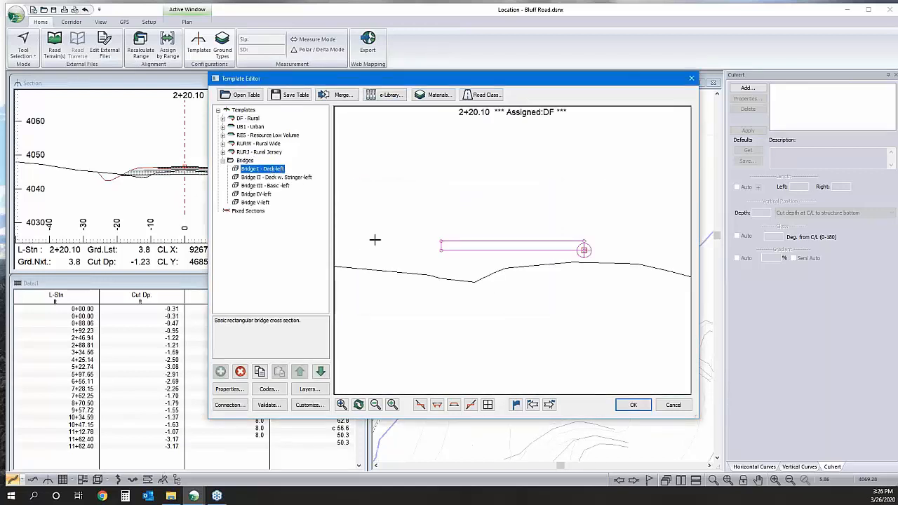
{"action": "left_click", "coordinate": [275, 177]}
{"action": "left_click", "coordinate": [265, 185]}
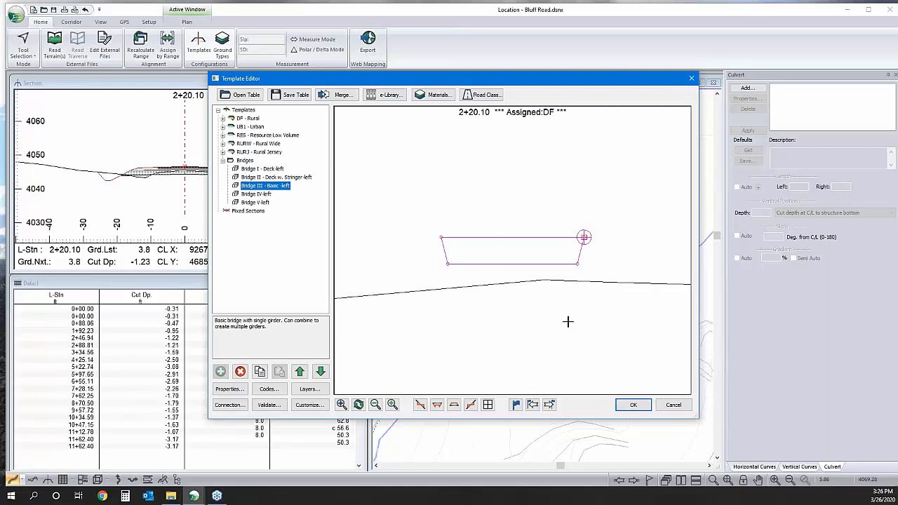
{"action": "right_click", "coordinate": [494, 259]}
{"action": "left_click", "coordinate": [539, 396]}
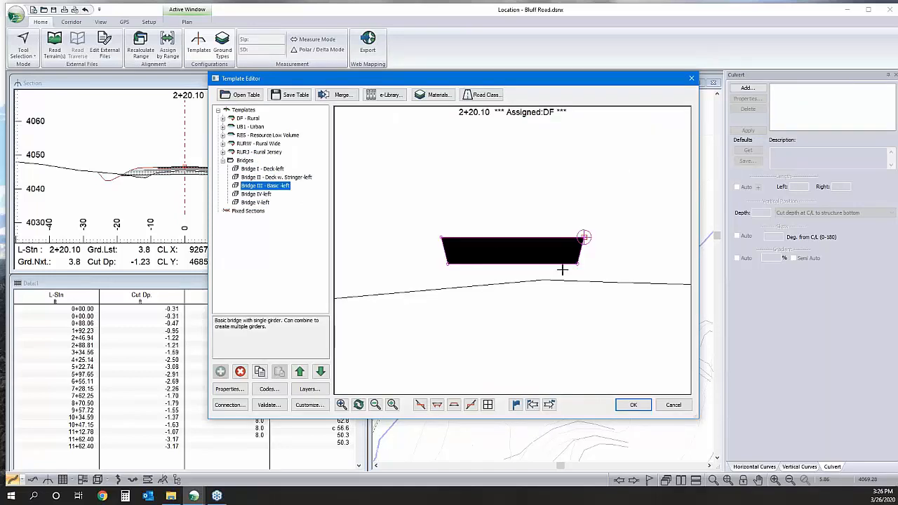
{"action": "left_click_drag", "start_coordinate": [515, 277], "coordinate": [513, 251]}
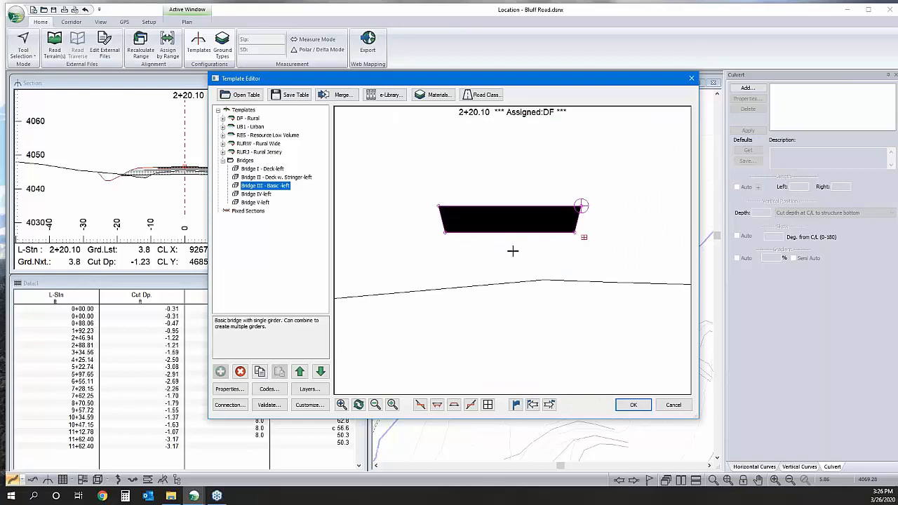
{"action": "right_click", "coordinate": [512, 251]}
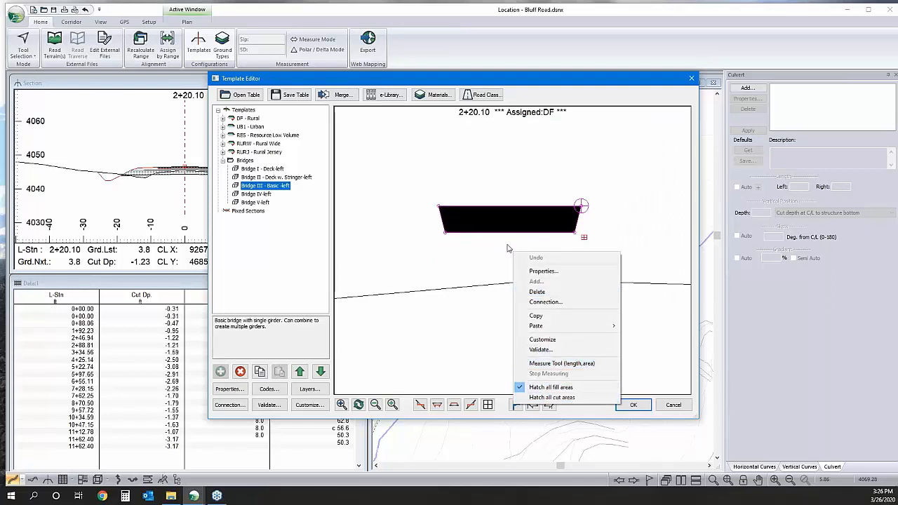
{"action": "left_click", "coordinate": [447, 353]}
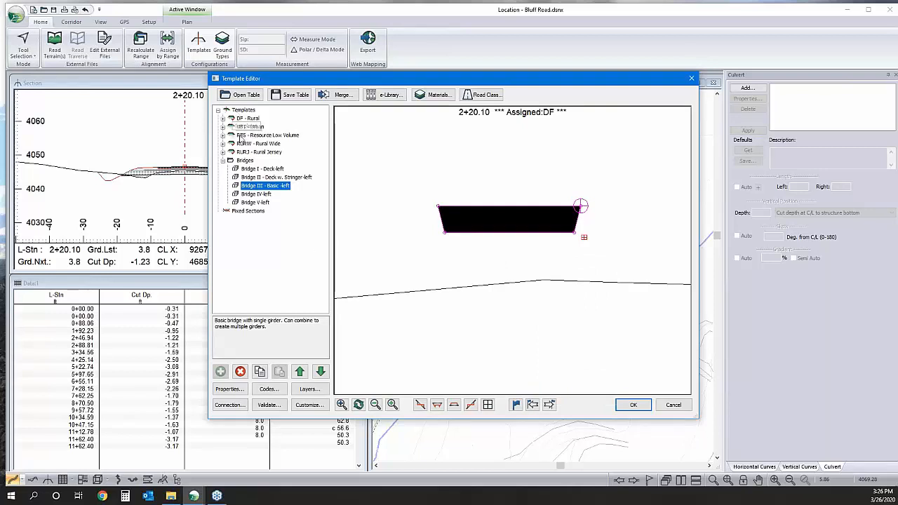
Step: Review the Bridge III - Basic component's lane width, depth and side slope parameters, and leave the template editor without saving
{"action": "double_click", "coordinate": [255, 187]}
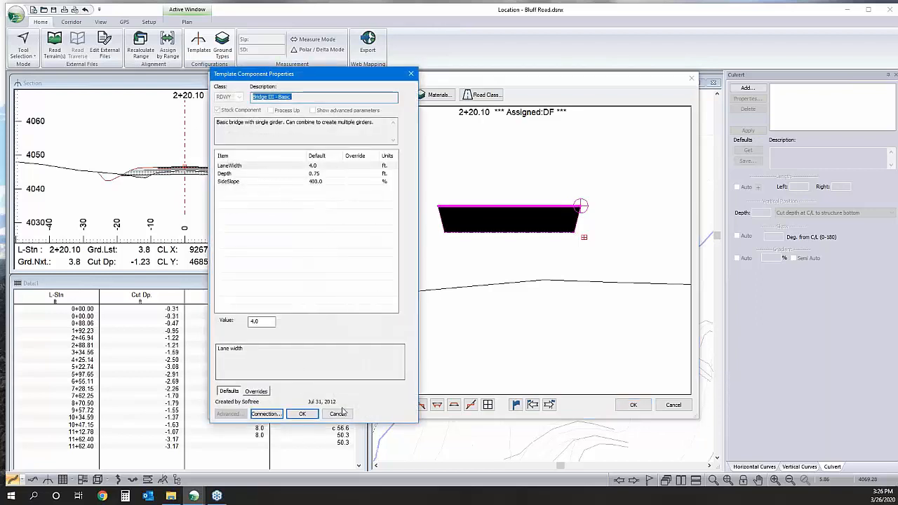
{"action": "left_click", "coordinate": [302, 414]}
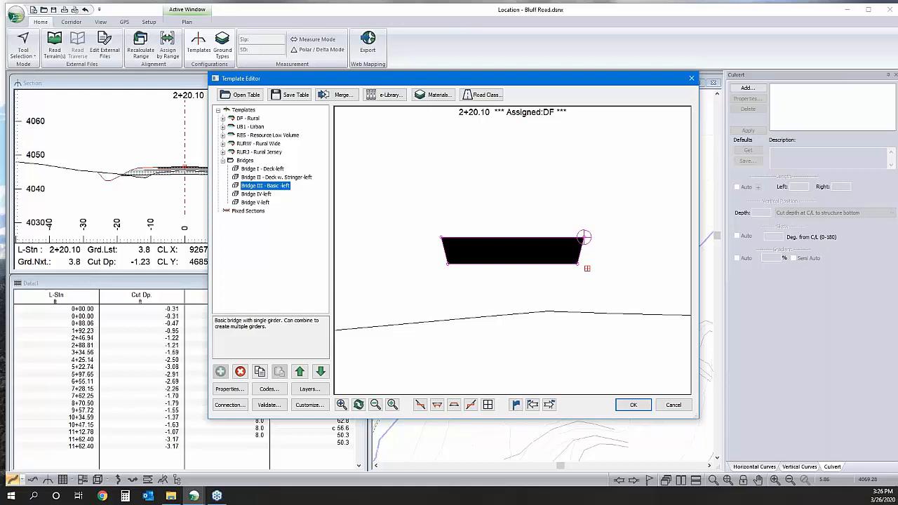
{"action": "left_click", "coordinate": [675, 405]}
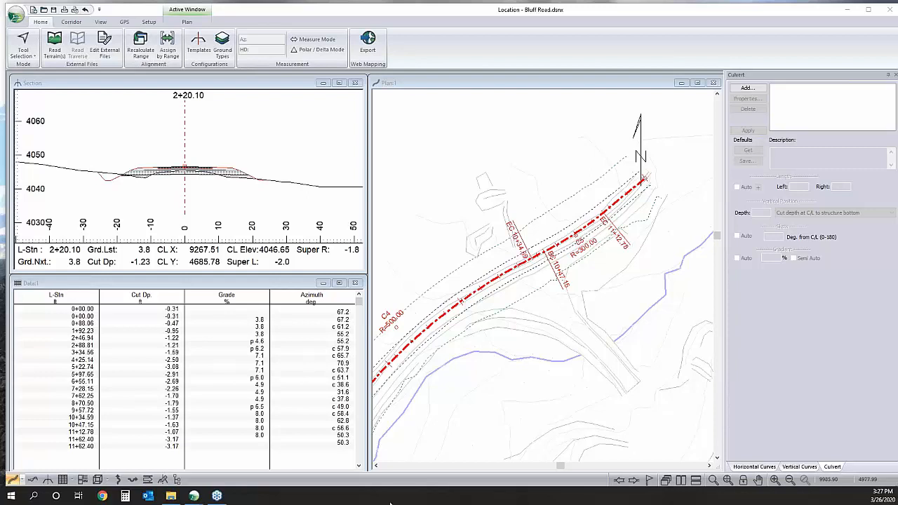
Step: Add a cross drain culvert at station 9+80 and set its circular pipe diameter to 18 in
{"action": "left_click", "coordinate": [478, 285]}
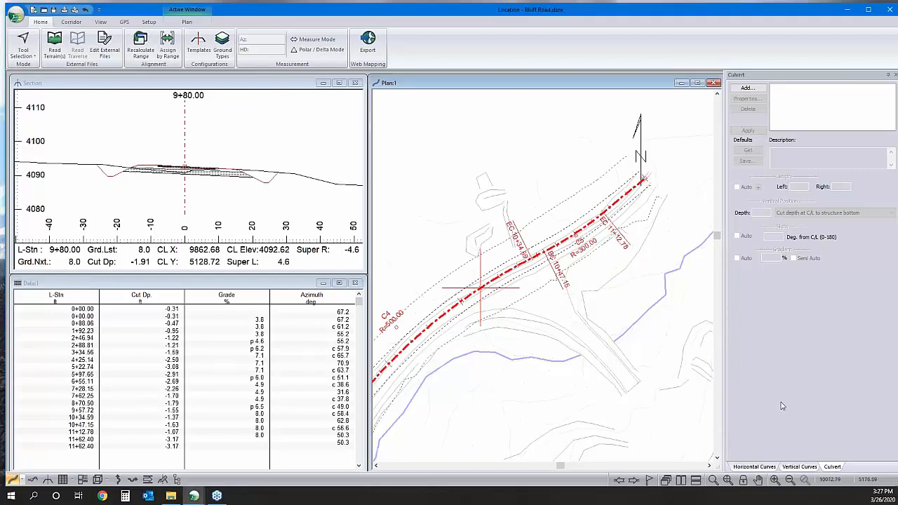
{"action": "left_click", "coordinate": [761, 89]}
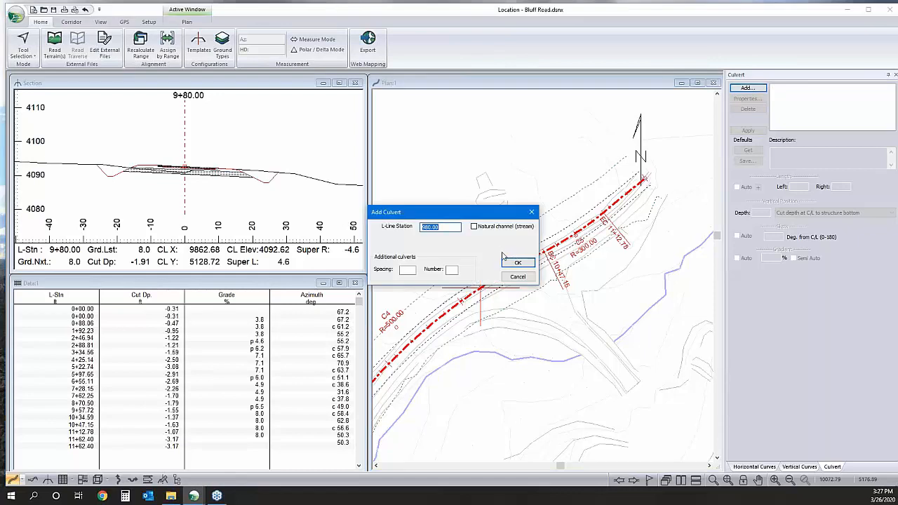
{"action": "left_click", "coordinate": [516, 264]}
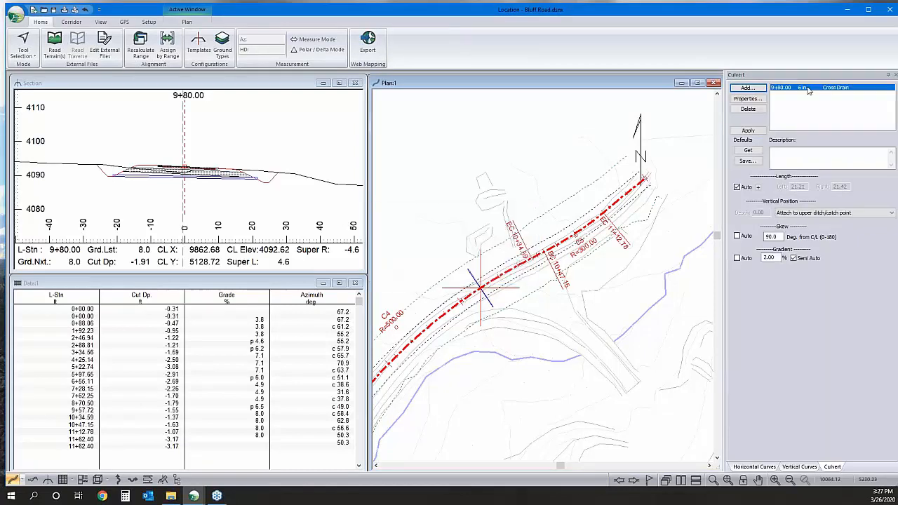
{"action": "double_click", "coordinate": [474, 250]}
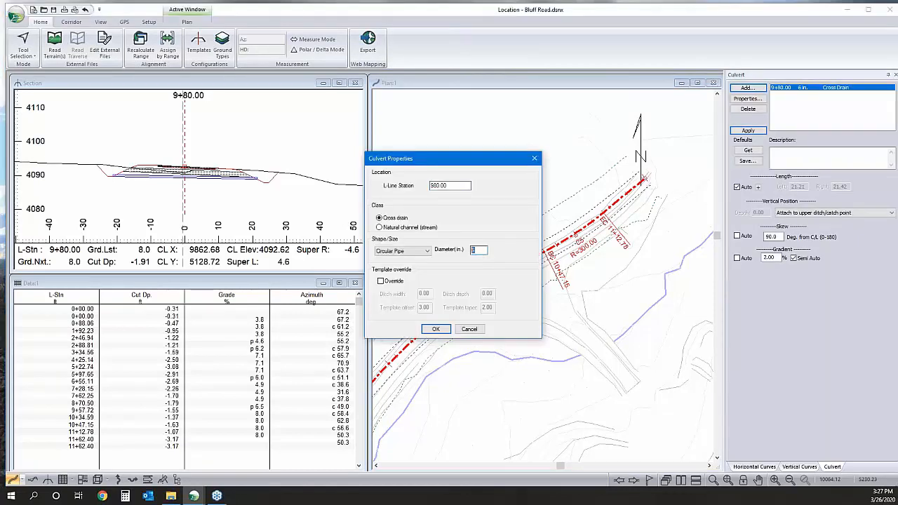
{"action": "type", "text": "18"}
{"action": "left_click", "coordinate": [436, 329]}
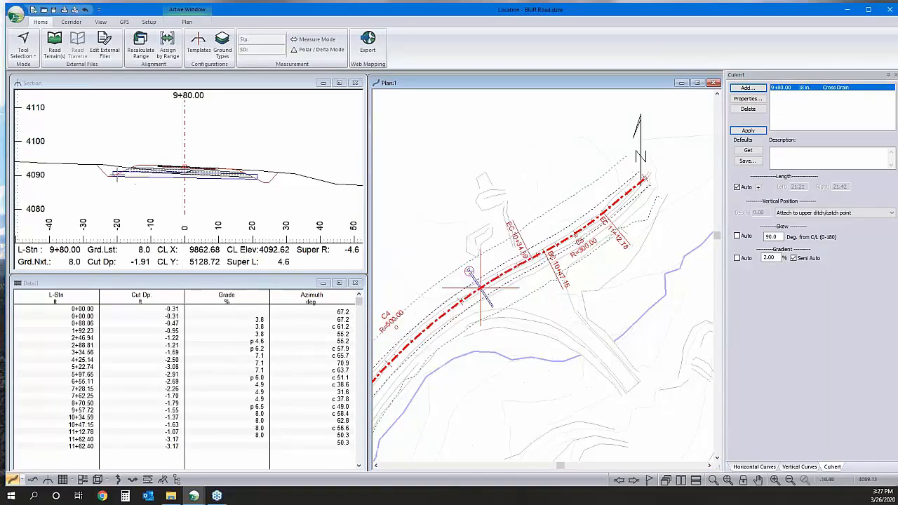
{"action": "scroll", "coordinate": [114, 177], "scroll_direction": "up", "scroll_amount": 3}
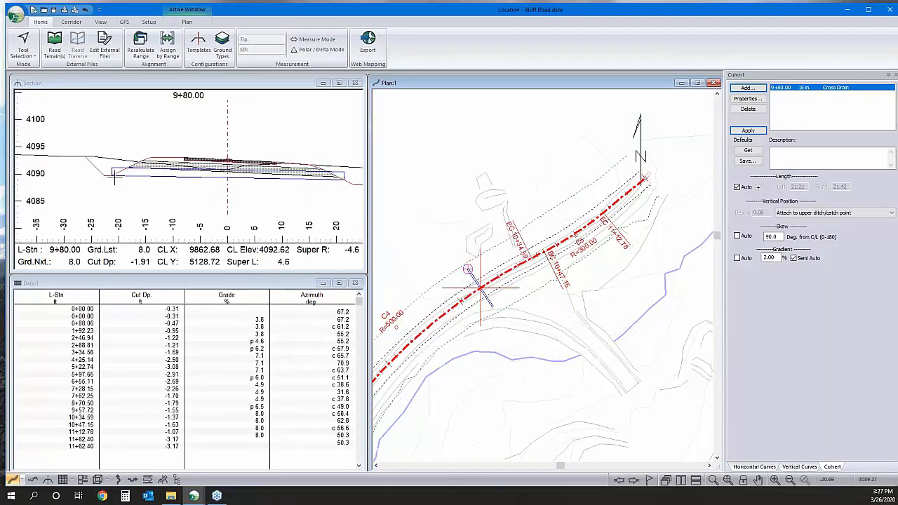
{"action": "scroll", "coordinate": [114, 176], "scroll_direction": "down", "scroll_amount": 1}
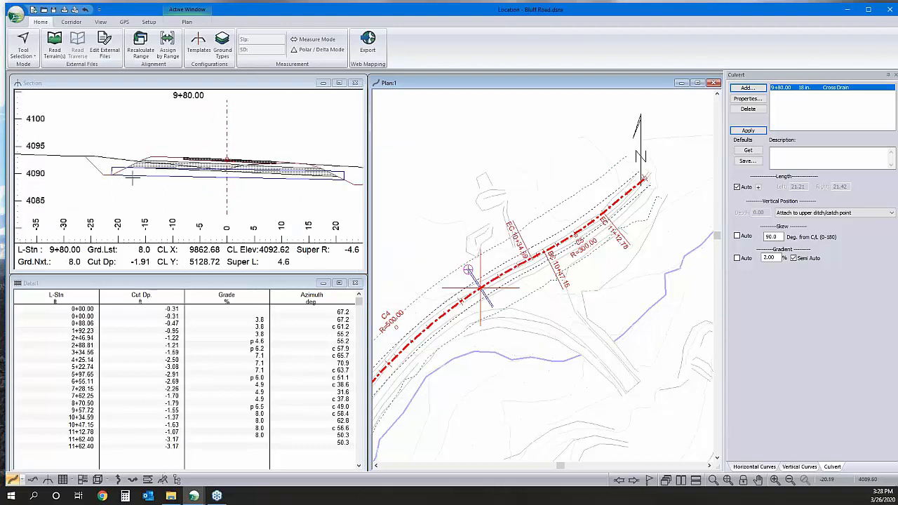
Step: Enable the template override for the 9+80 culvert with ditch width 6 and ditch depth 3, and inspect the section
{"action": "left_click", "coordinate": [748, 98]}
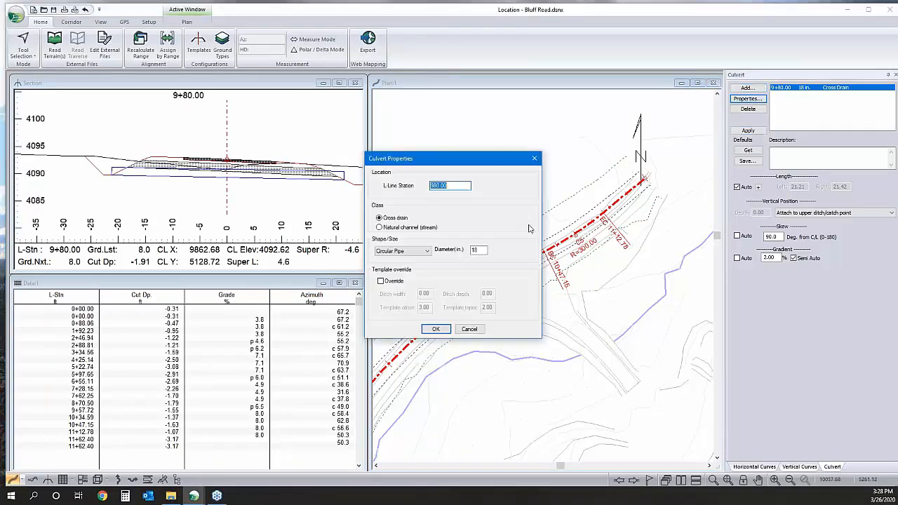
{"action": "left_click", "coordinate": [381, 281]}
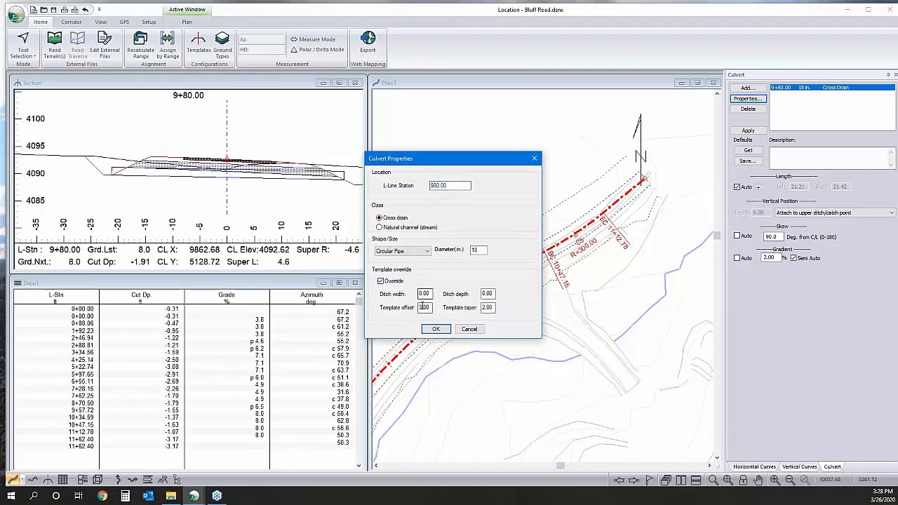
{"action": "double_click", "coordinate": [430, 294]}
{"action": "type", "text": "6"}
{"action": "double_click", "coordinate": [487, 294]}
{"action": "type", "text": "3"}
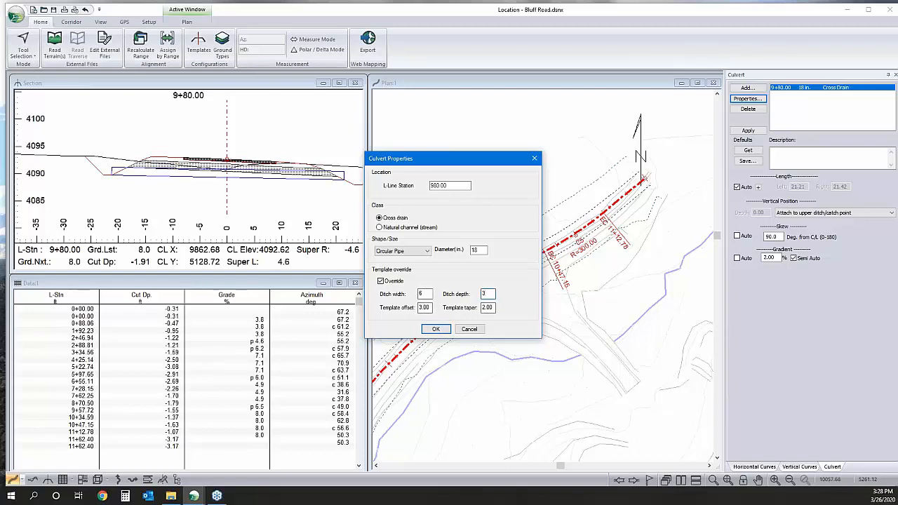
{"action": "left_click", "coordinate": [436, 329]}
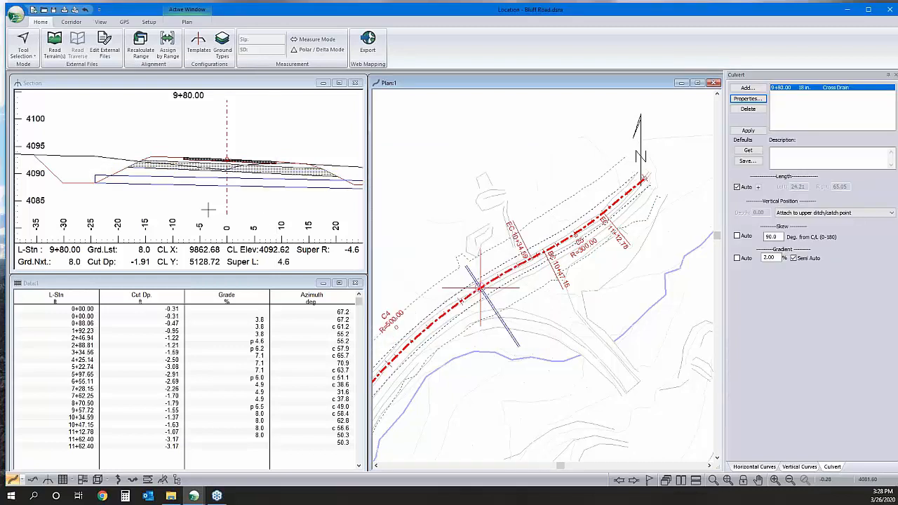
{"action": "scroll", "coordinate": [215, 176], "scroll_direction": "down", "scroll_amount": 3}
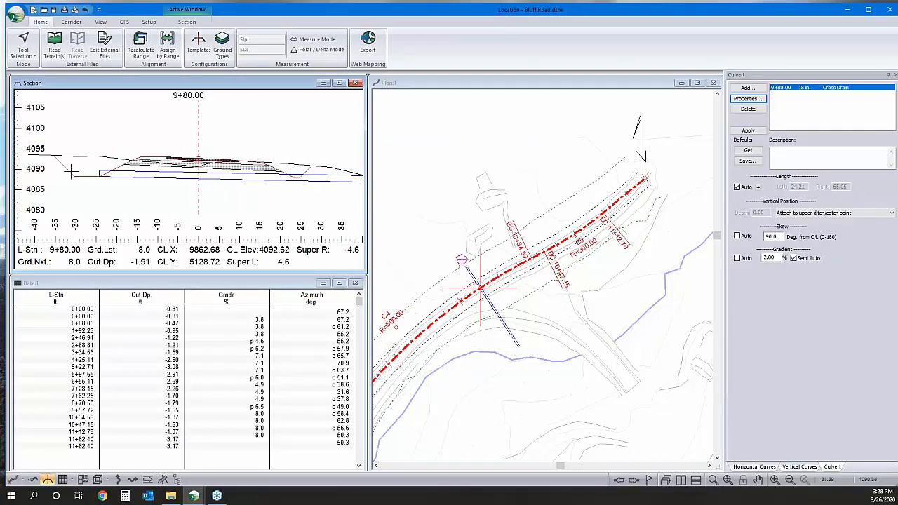
{"action": "scroll", "coordinate": [69, 173], "scroll_direction": "up", "scroll_amount": 4}
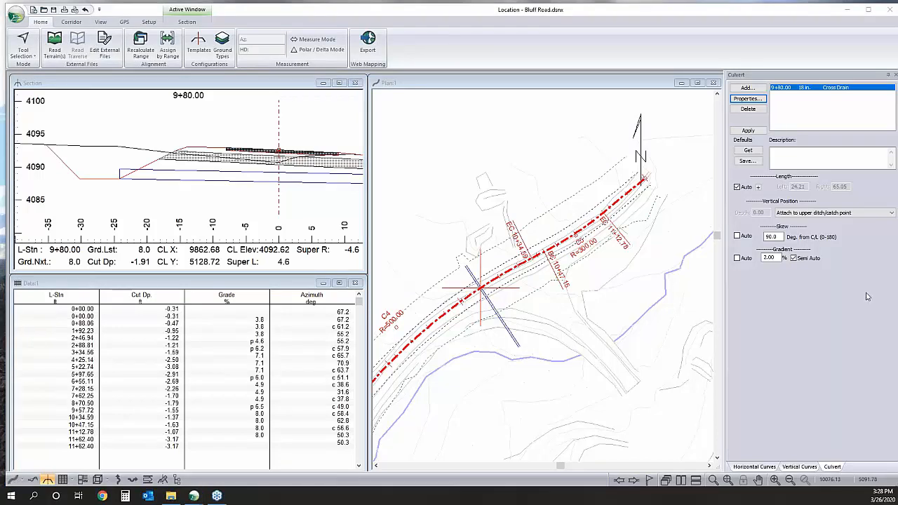
Step: Maximize the Data window and remove the Cut Dp., Grade and Azimuth columns from its report
{"action": "left_click", "coordinate": [341, 284]}
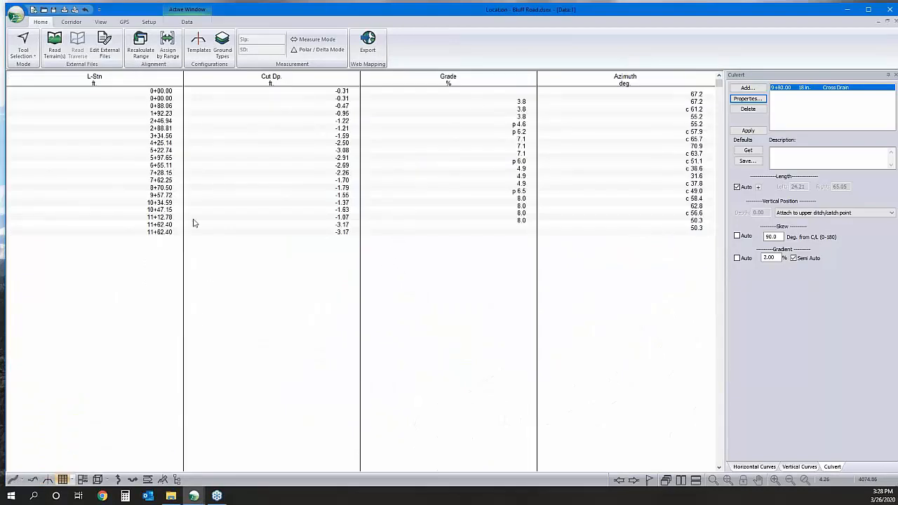
{"action": "right_click", "coordinate": [364, 169]}
{"action": "left_click", "coordinate": [425, 218]}
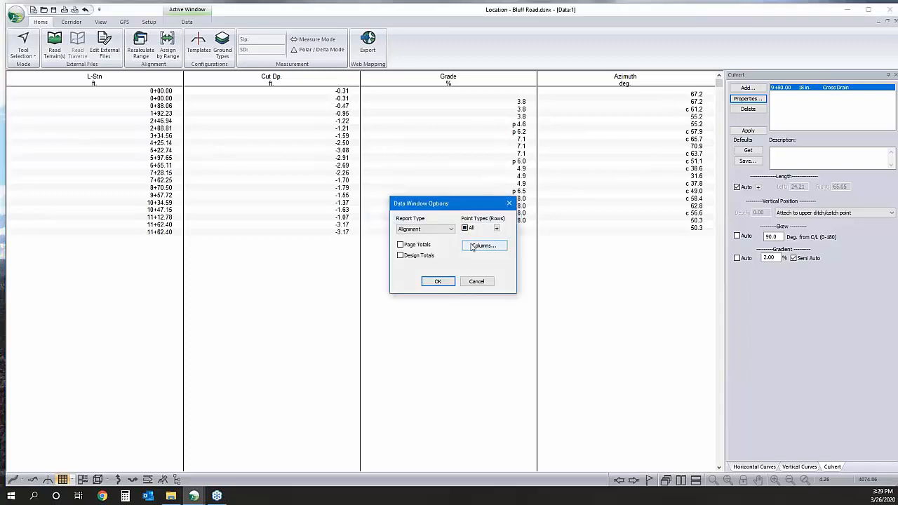
{"action": "left_click", "coordinate": [472, 246]}
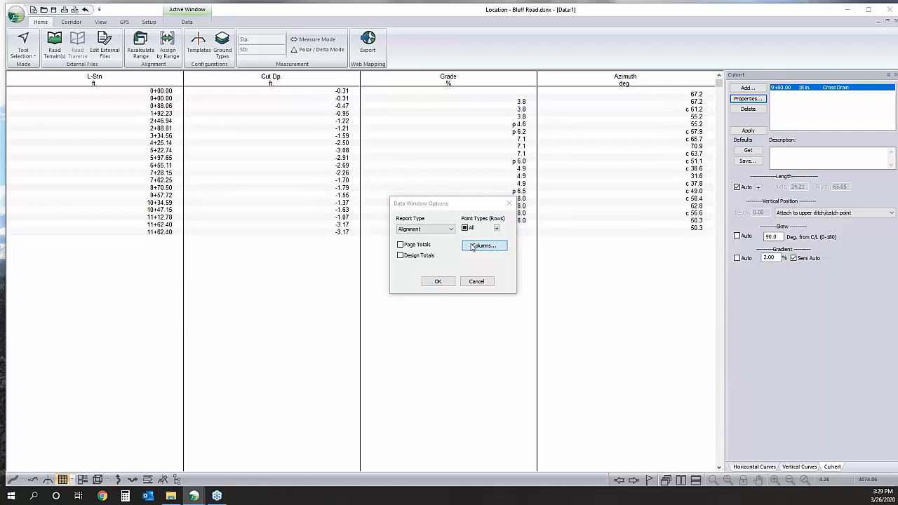
{"action": "left_click", "coordinate": [480, 201]}
{"action": "left_click", "coordinate": [484, 271]}
{"action": "left_click", "coordinate": [486, 271]}
{"action": "left_click", "coordinate": [486, 272]}
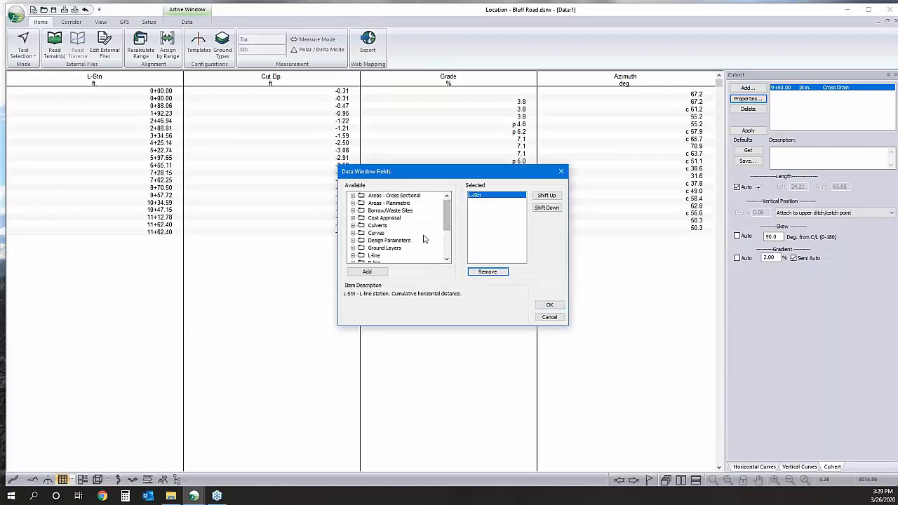
Step: Add the Cut V. and Fill V. fields from Volumes General to the report columns
{"action": "scroll", "coordinate": [414, 241], "scroll_direction": "down", "scroll_amount": 3}
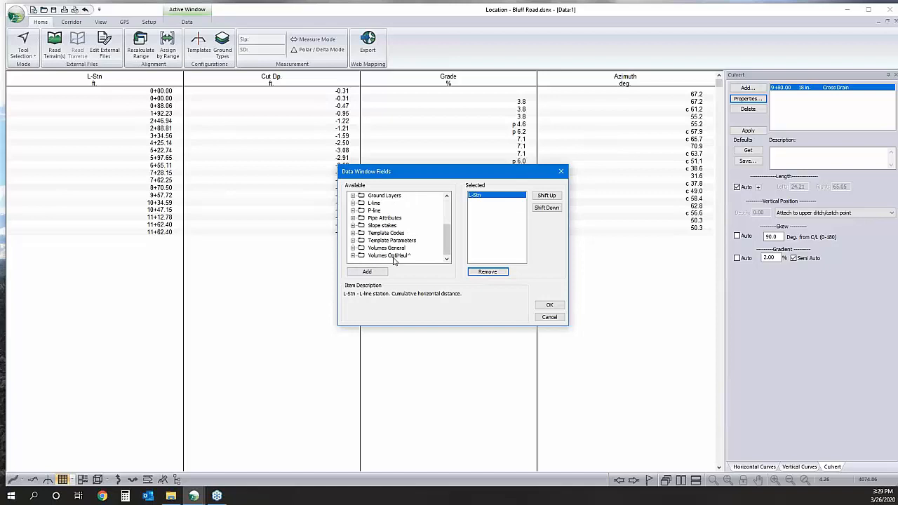
{"action": "left_click", "coordinate": [353, 249]}
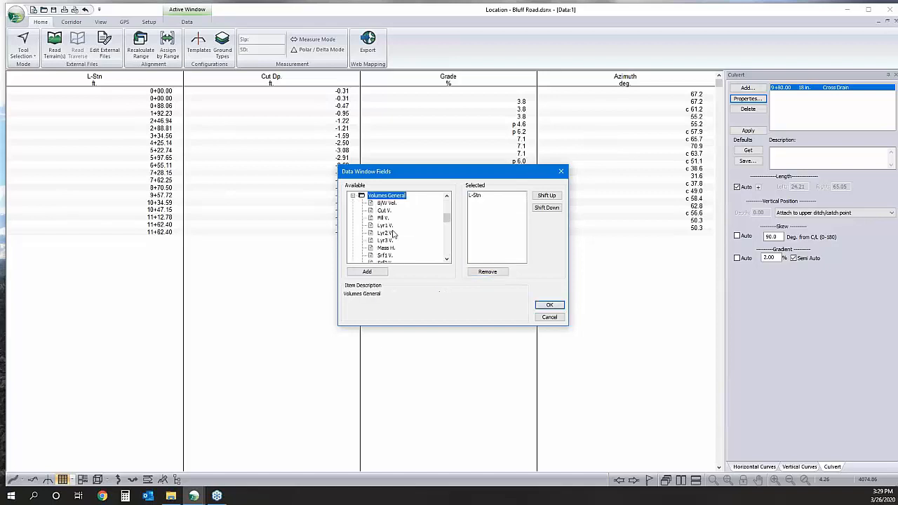
{"action": "scroll", "coordinate": [391, 241], "scroll_direction": "down", "scroll_amount": 1}
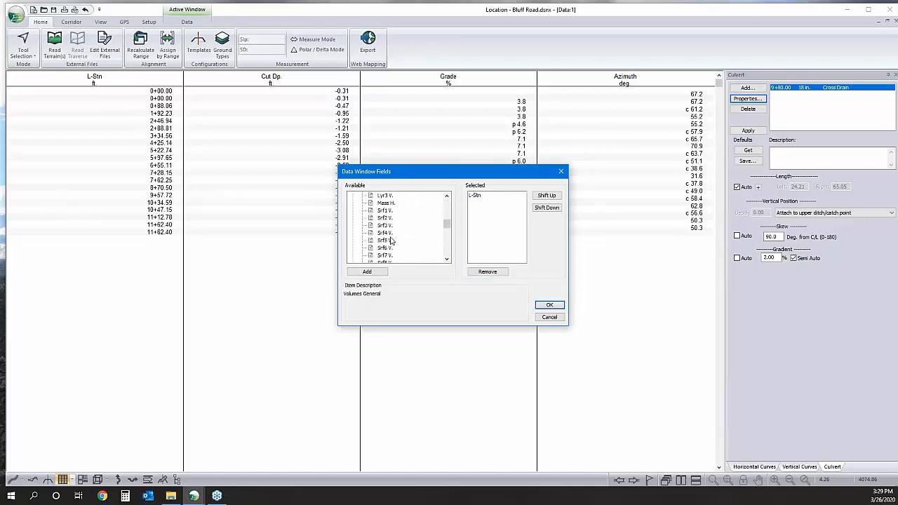
{"action": "scroll", "coordinate": [393, 226], "scroll_direction": "up", "scroll_amount": 2}
{"action": "double_click", "coordinate": [384, 211]}
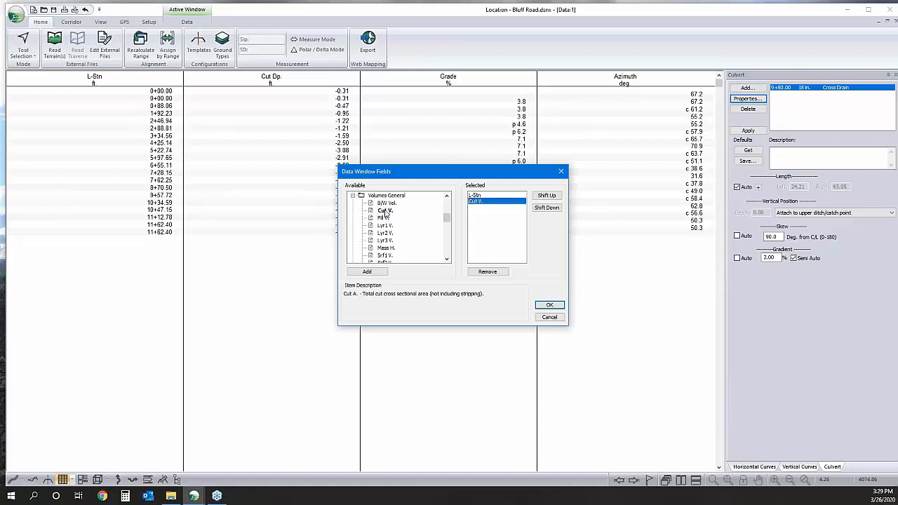
{"action": "double_click", "coordinate": [385, 218]}
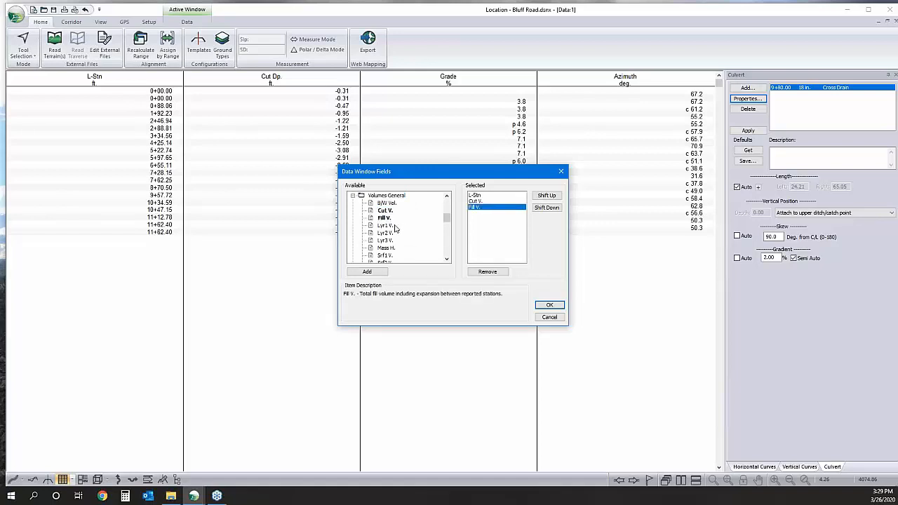
Step: Add the Srf1 V., Srf2 V. and Srf3 V. volume fields to the report and accept the column selection
{"action": "scroll", "coordinate": [393, 231], "scroll_direction": "down", "scroll_amount": 2}
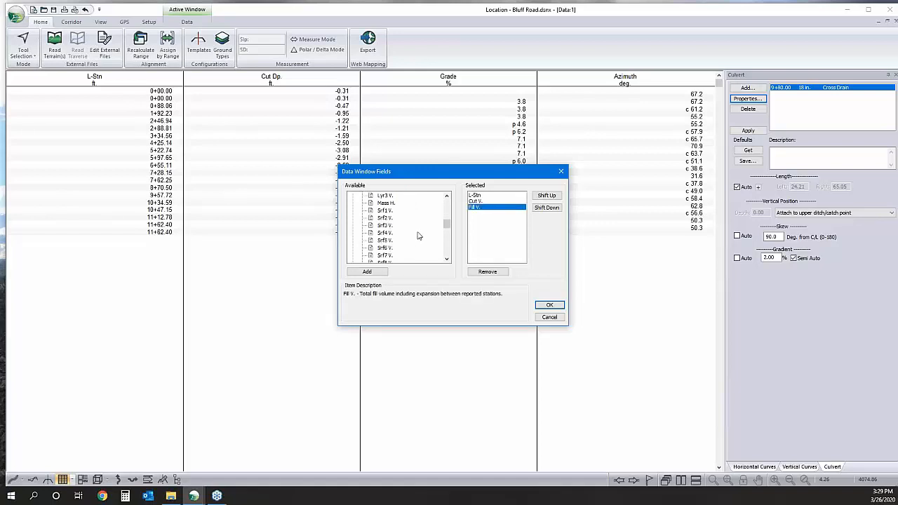
{"action": "double_click", "coordinate": [385, 212]}
{"action": "double_click", "coordinate": [385, 218]}
{"action": "double_click", "coordinate": [387, 225]}
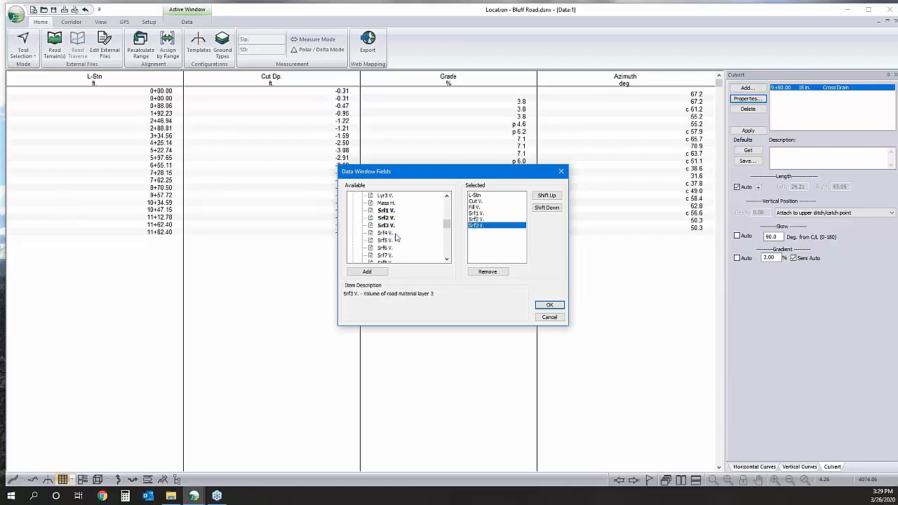
{"action": "left_click", "coordinate": [548, 303]}
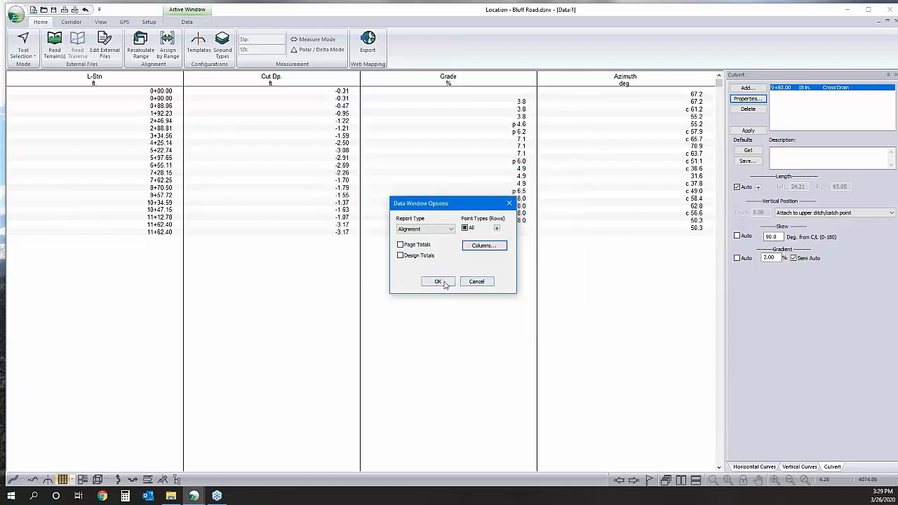
Step: Exclude Profile Points and Plan Points from the report's point types and look through the other available types
{"action": "left_click", "coordinate": [497, 228]}
{"action": "double_click", "coordinate": [391, 207]}
{"action": "double_click", "coordinate": [391, 213]}
{"action": "scroll", "coordinate": [449, 249], "scroll_direction": "down", "scroll_amount": 5}
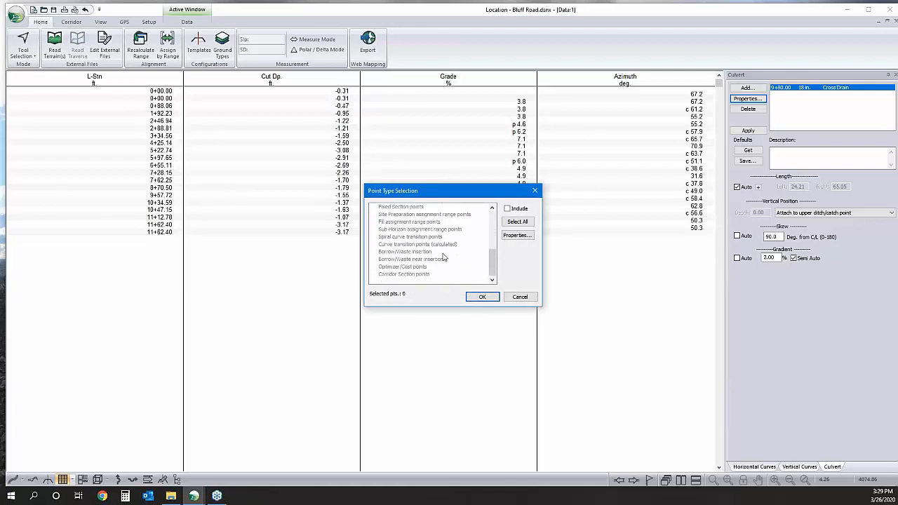
{"action": "scroll", "coordinate": [421, 273], "scroll_direction": "up", "scroll_amount": 5}
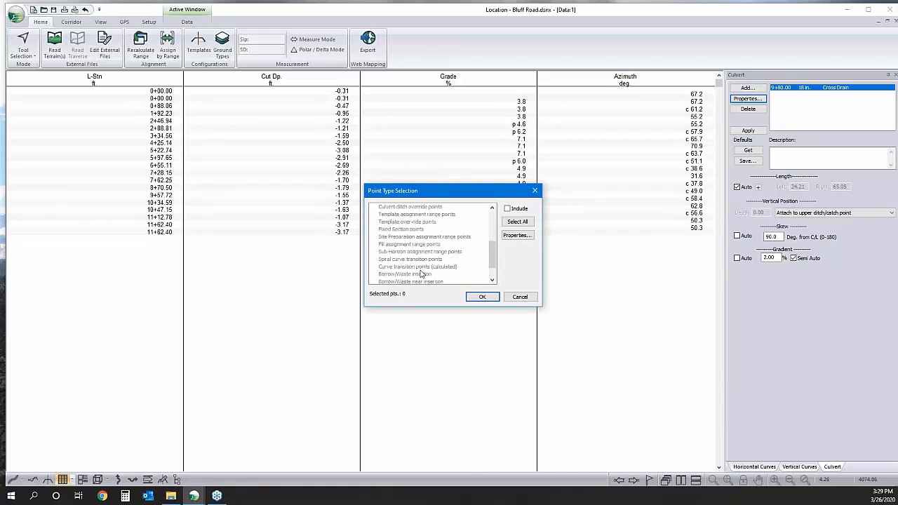
{"action": "scroll", "coordinate": [425, 269], "scroll_direction": "up", "scroll_amount": 3}
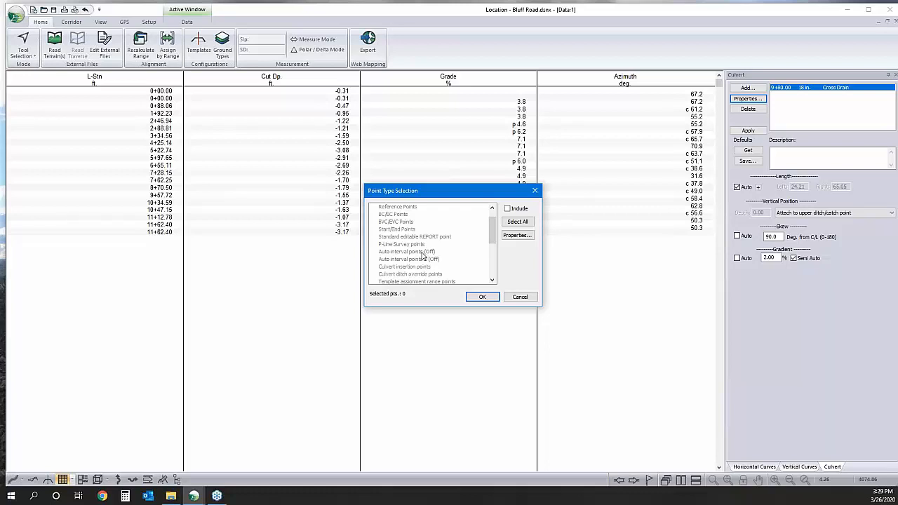
Step: Turn on automatic generation of the first auto interval points with an interval of 100 and apply the Data window options
{"action": "left_click", "coordinate": [423, 252]}
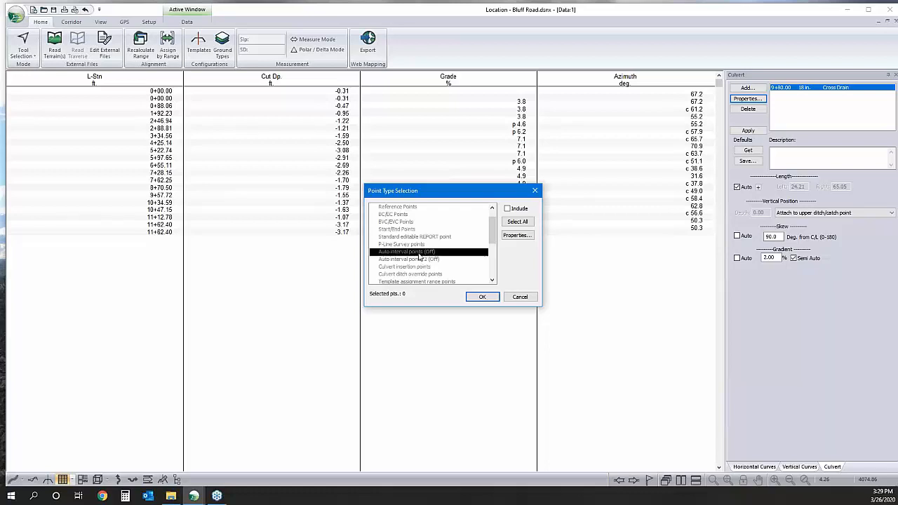
{"action": "left_click", "coordinate": [517, 236]}
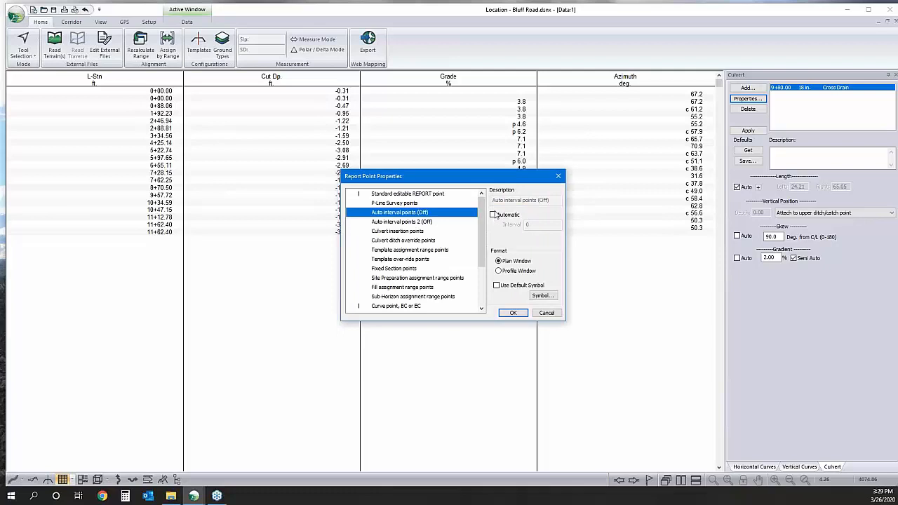
{"action": "left_click", "coordinate": [493, 215]}
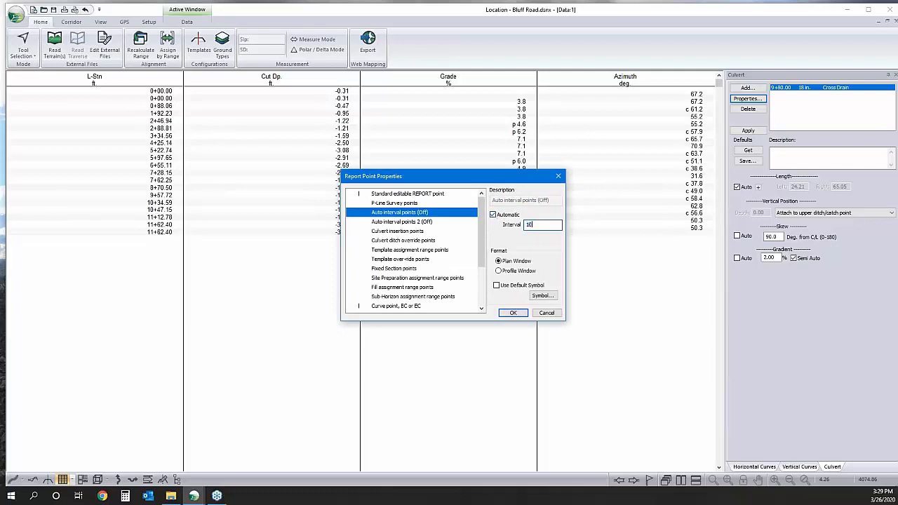
{"action": "type", "text": "100"}
{"action": "left_click", "coordinate": [513, 313]}
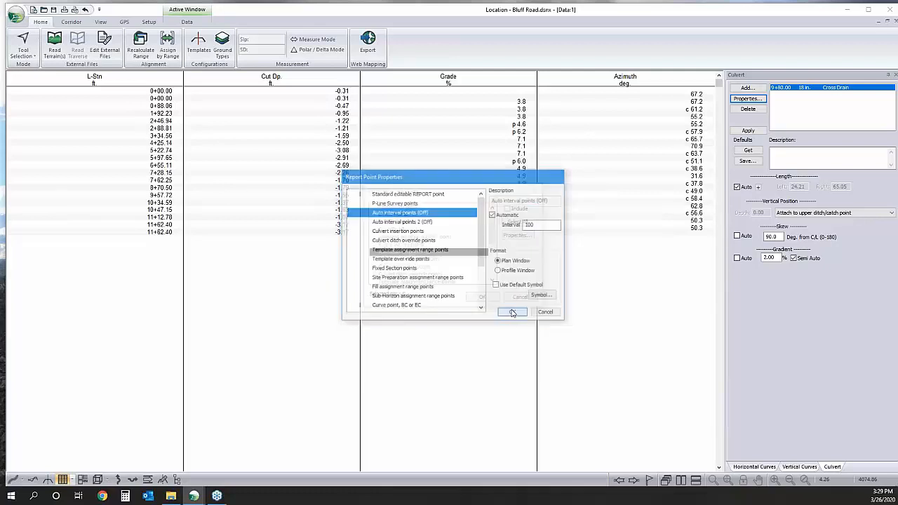
{"action": "left_click", "coordinate": [523, 270]}
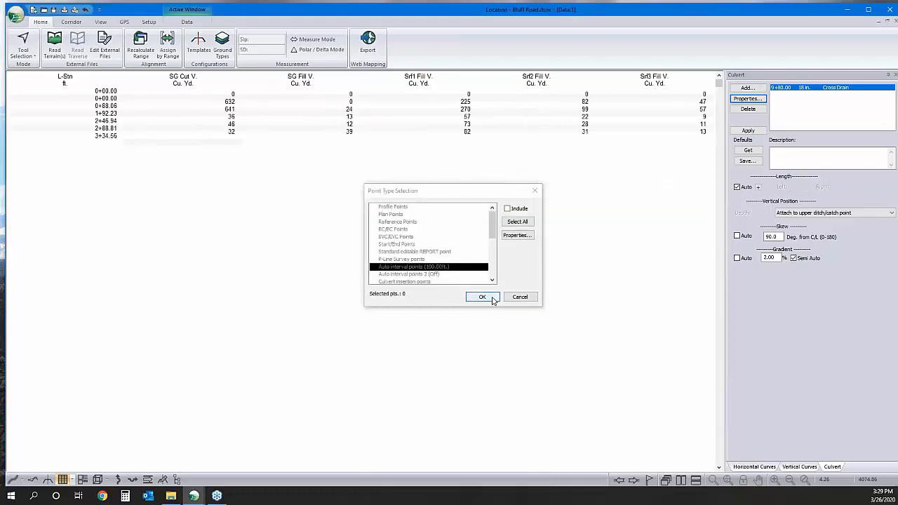
{"action": "left_click", "coordinate": [482, 296]}
{"action": "left_click", "coordinate": [437, 282]}
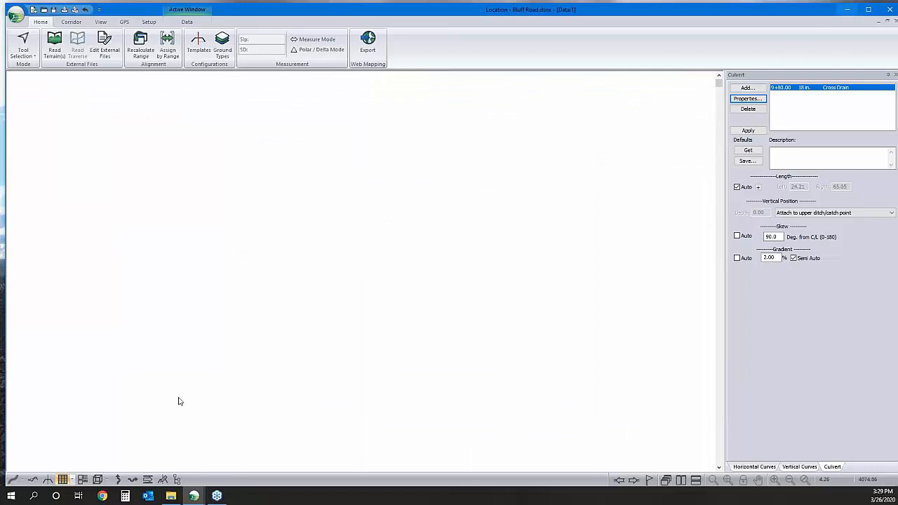
Step: Minimize the Data window and inspect the beginning of the alignment in the Plan window
{"action": "left_click", "coordinate": [63, 479]}
{"action": "left_click", "coordinate": [40, 468]}
{"action": "left_click", "coordinate": [878, 22]}
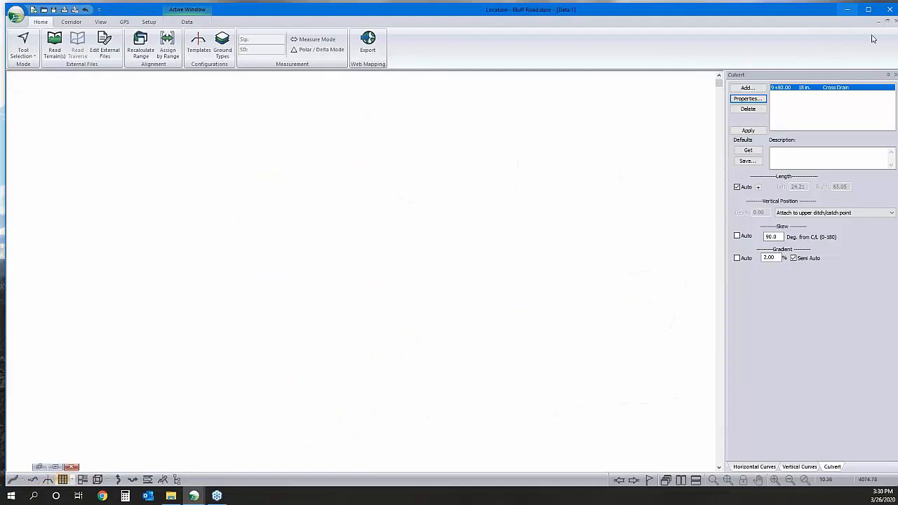
{"action": "scroll", "coordinate": [626, 192], "scroll_direction": "down", "scroll_amount": 5}
{"action": "scroll", "coordinate": [573, 234], "scroll_direction": "up", "scroll_amount": 4}
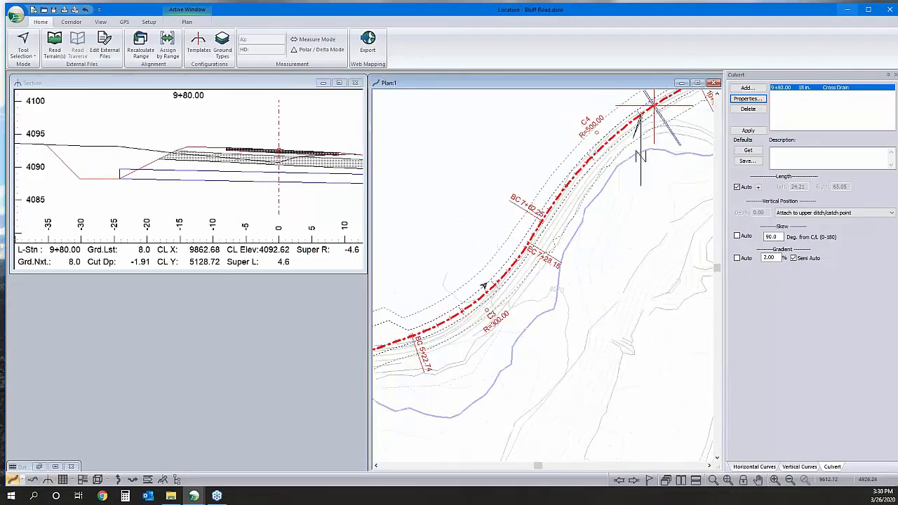
{"action": "middle_click_drag", "start_coordinate": [484, 284], "coordinate": [592, 213]}
{"action": "middle_click_drag", "start_coordinate": [427, 290], "coordinate": [567, 226]}
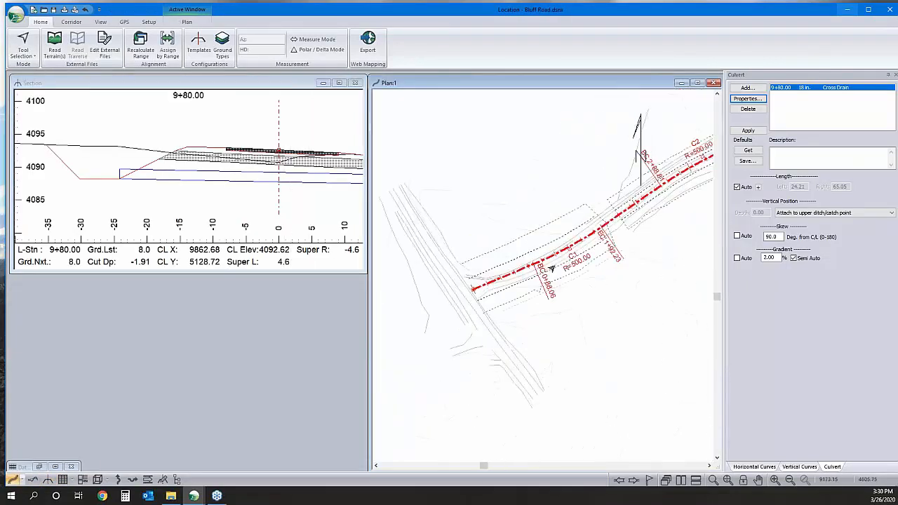
Step: Assign the DF Rural template to the station range 180 to 200 and recalculate all stations
{"action": "left_click", "coordinate": [171, 45]}
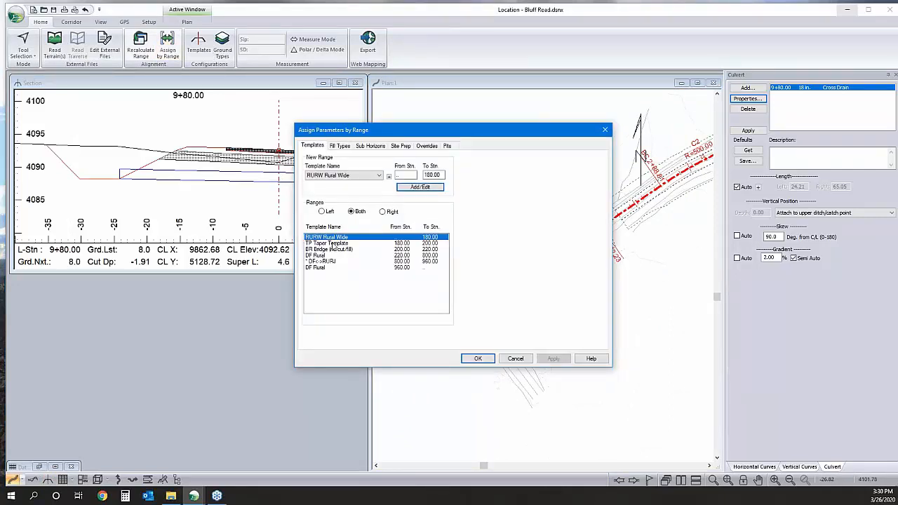
{"action": "left_click", "coordinate": [330, 244]}
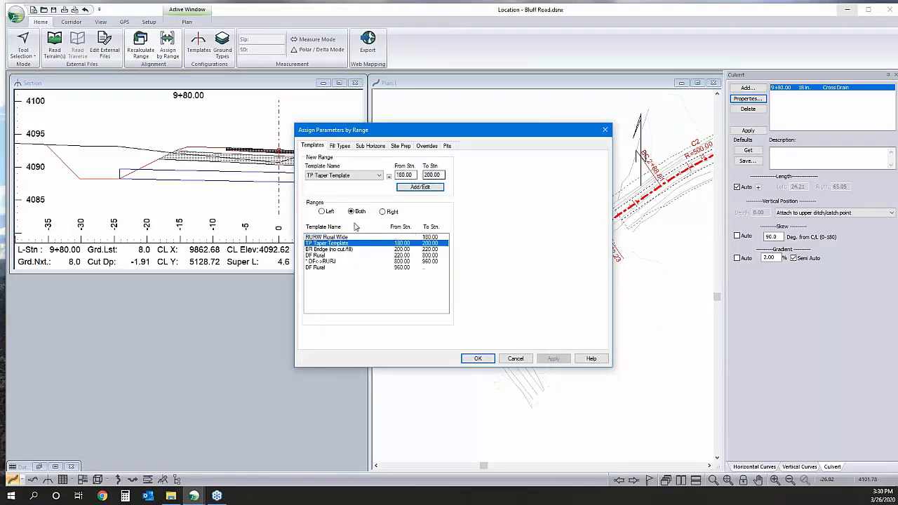
{"action": "left_click", "coordinate": [371, 176]}
{"action": "left_click", "coordinate": [357, 191]}
{"action": "left_click", "coordinate": [421, 186]}
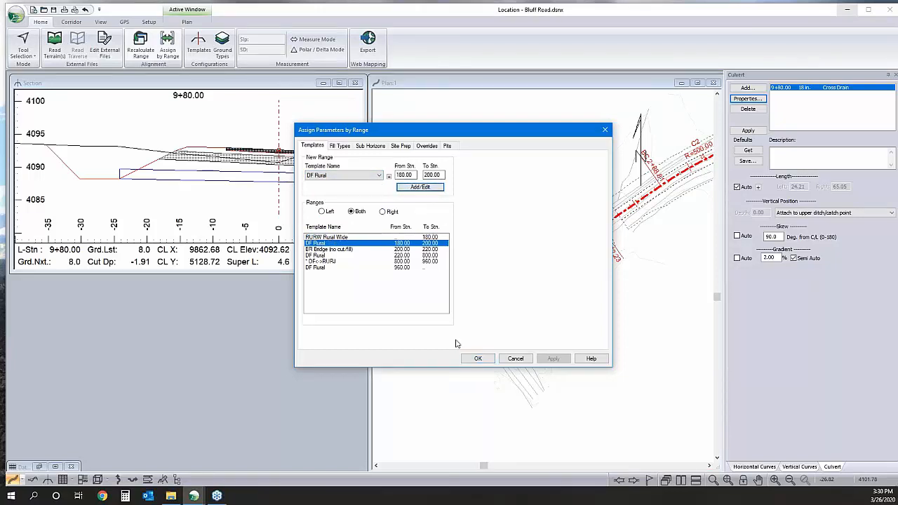
{"action": "left_click", "coordinate": [477, 358]}
{"action": "left_click", "coordinate": [463, 282]}
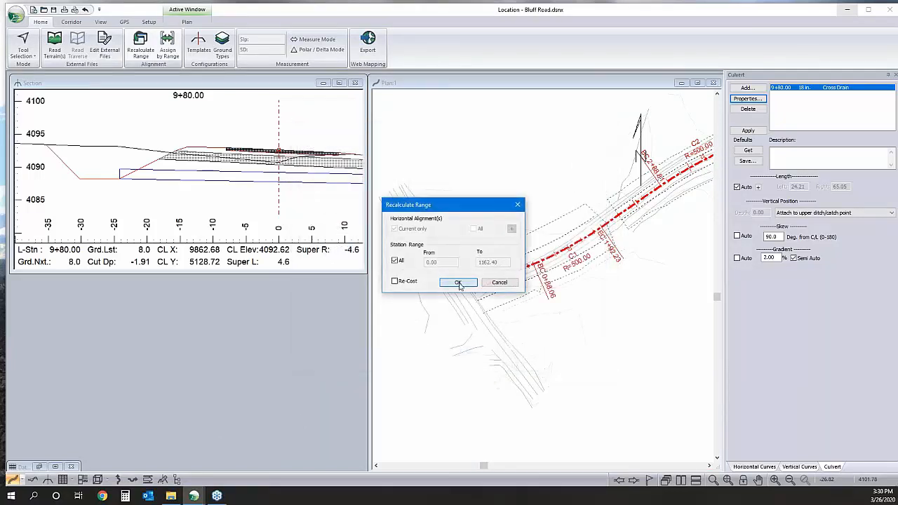
Step: Restore the Data window and include the 100 ft auto interval points as the report rows
{"action": "left_click", "coordinate": [39, 468]}
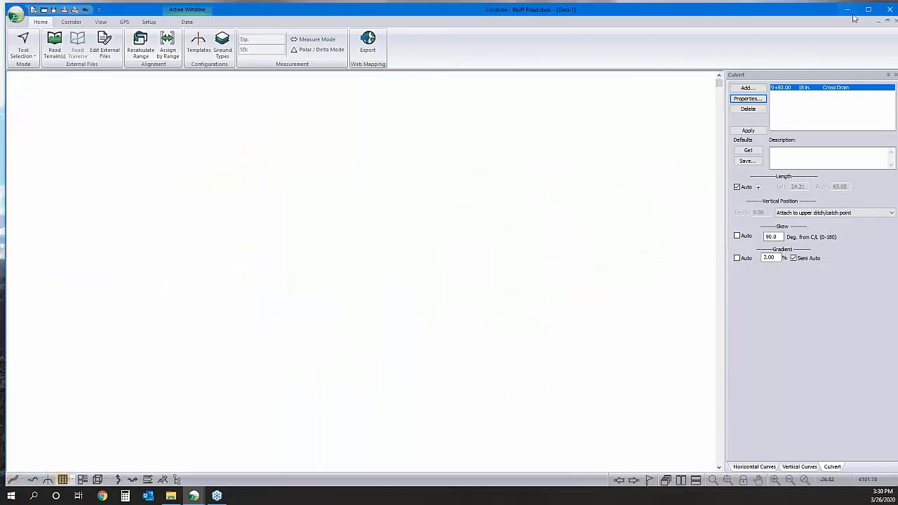
{"action": "right_click", "coordinate": [261, 245]}
{"action": "left_click", "coordinate": [333, 296]}
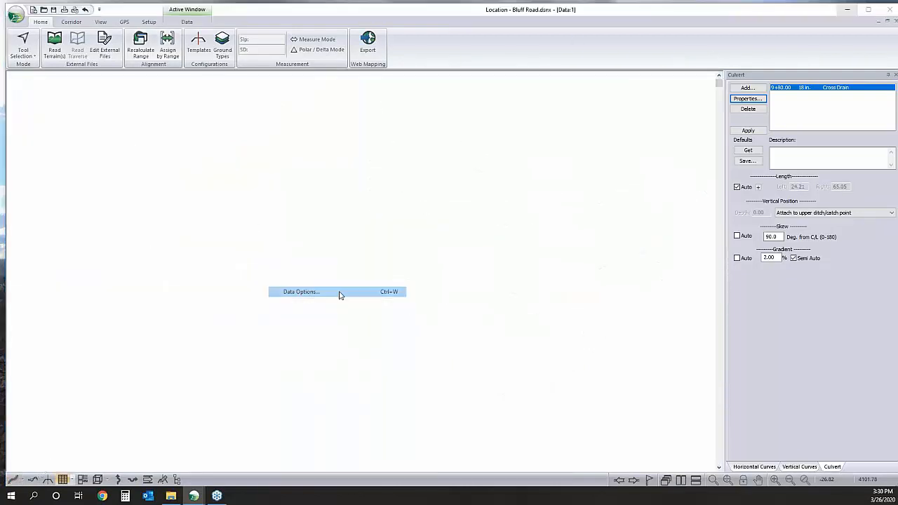
{"action": "left_click", "coordinate": [497, 228]}
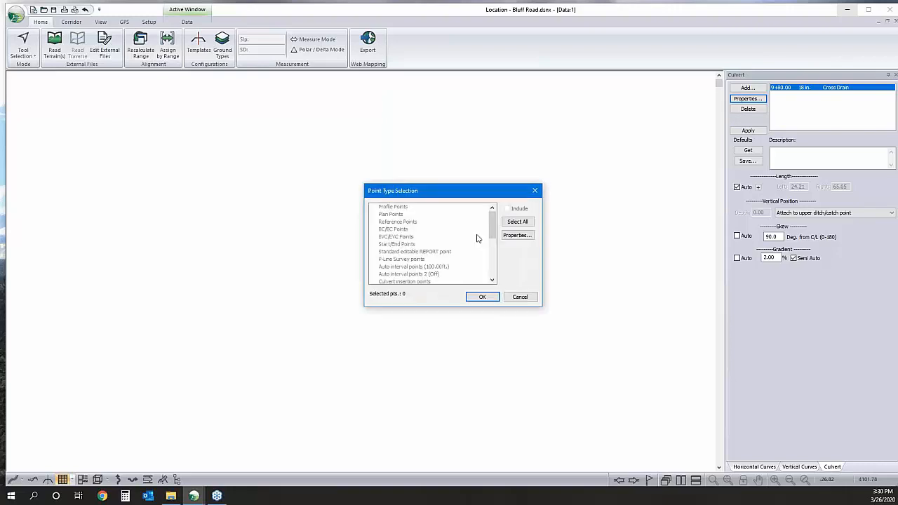
{"action": "left_click", "coordinate": [424, 266]}
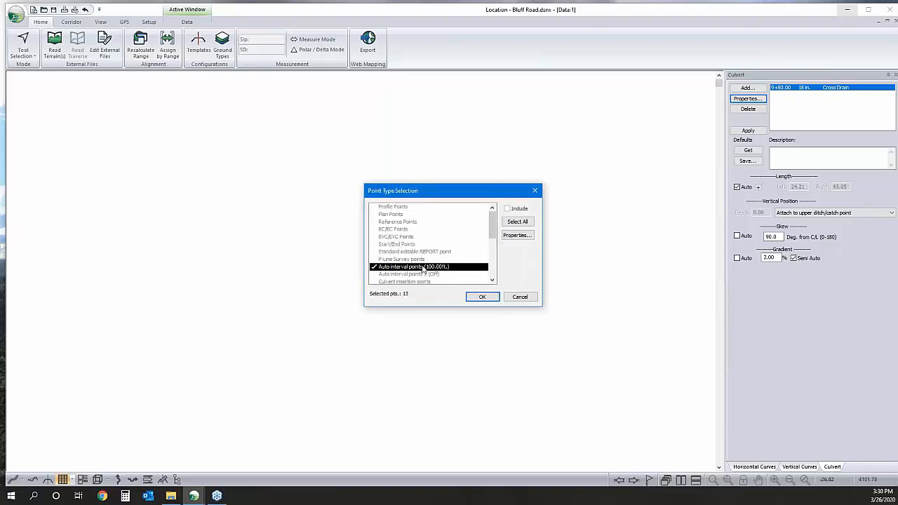
{"action": "left_click", "coordinate": [482, 297]}
{"action": "left_click", "coordinate": [438, 281]}
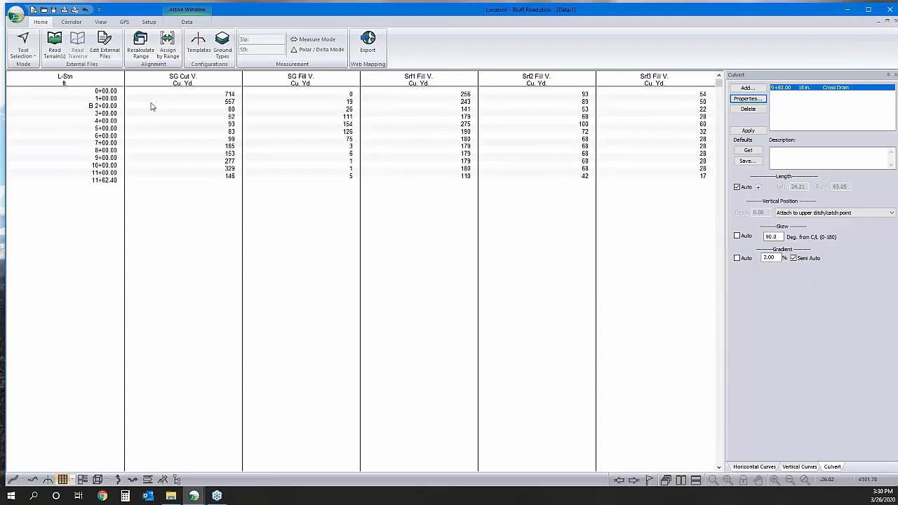
Step: Replace the auto interval points with the template assignment range points as the report rows and minimize the Data window
{"action": "right_click", "coordinate": [377, 136]}
{"action": "left_click", "coordinate": [425, 186]}
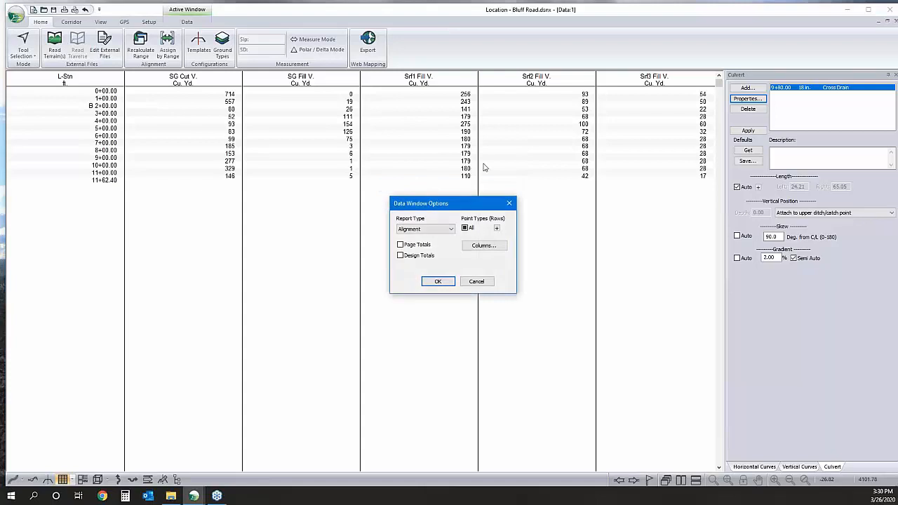
{"action": "left_click", "coordinate": [496, 228]}
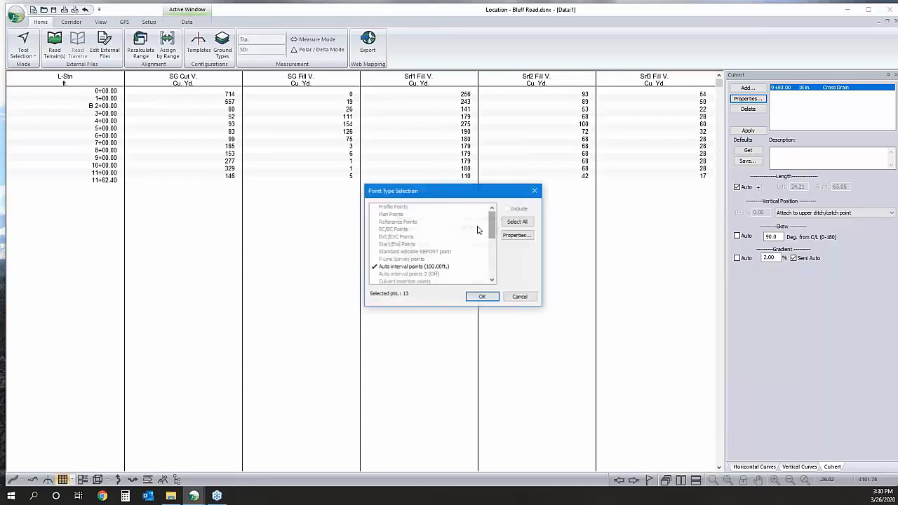
{"action": "left_click", "coordinate": [421, 267]}
{"action": "scroll", "coordinate": [425, 252], "scroll_direction": "down", "scroll_amount": 3}
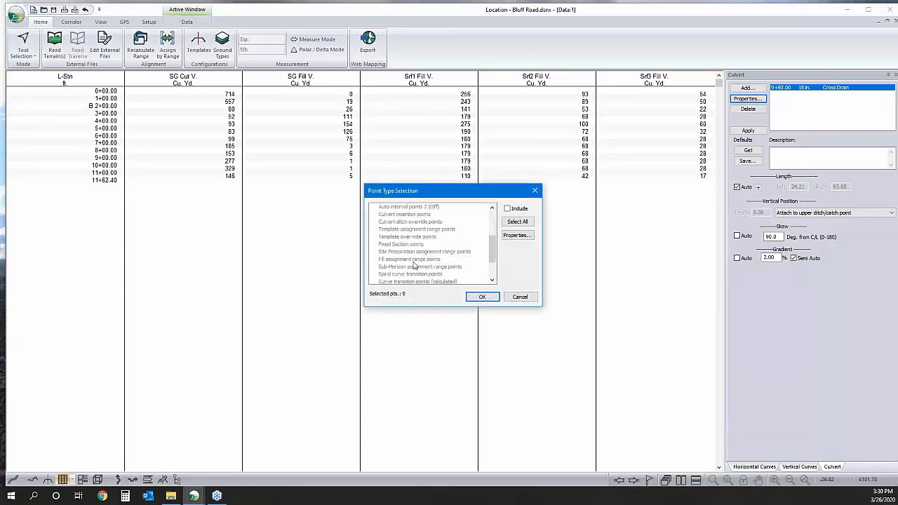
{"action": "left_click", "coordinate": [411, 230]}
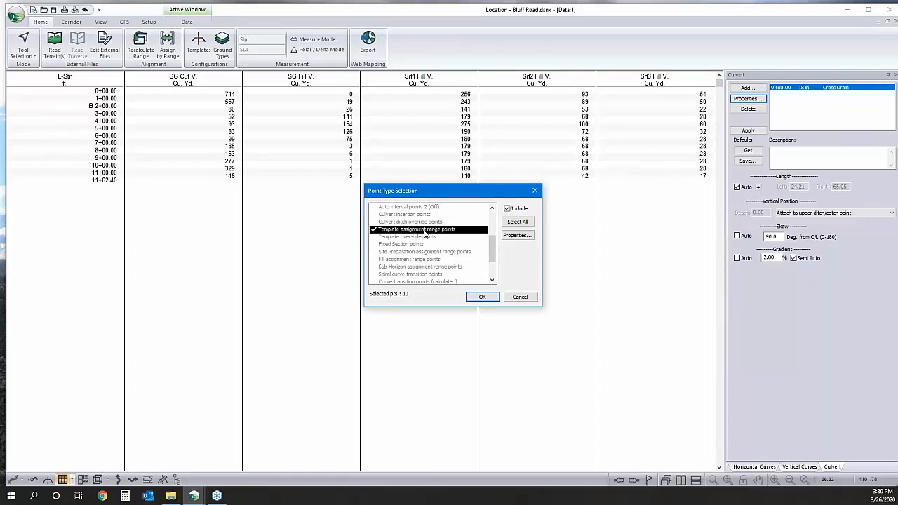
{"action": "left_click", "coordinate": [481, 296]}
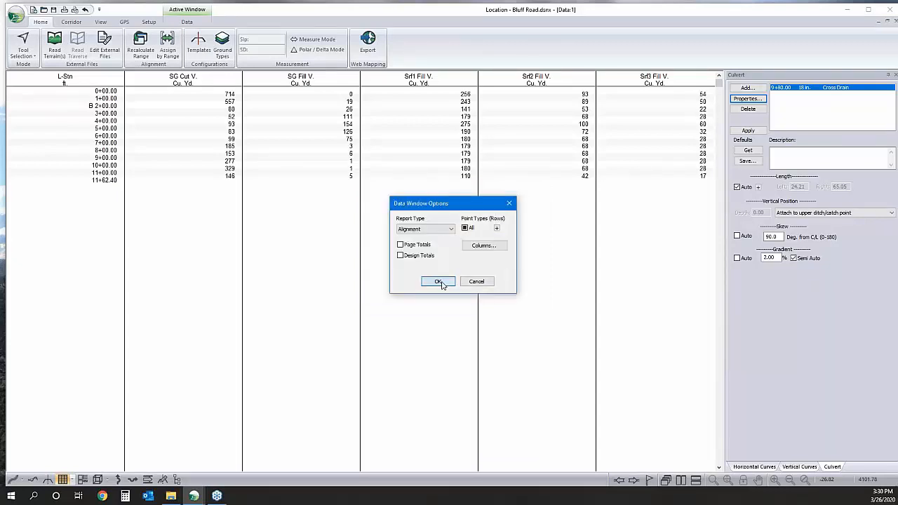
{"action": "left_click", "coordinate": [436, 281]}
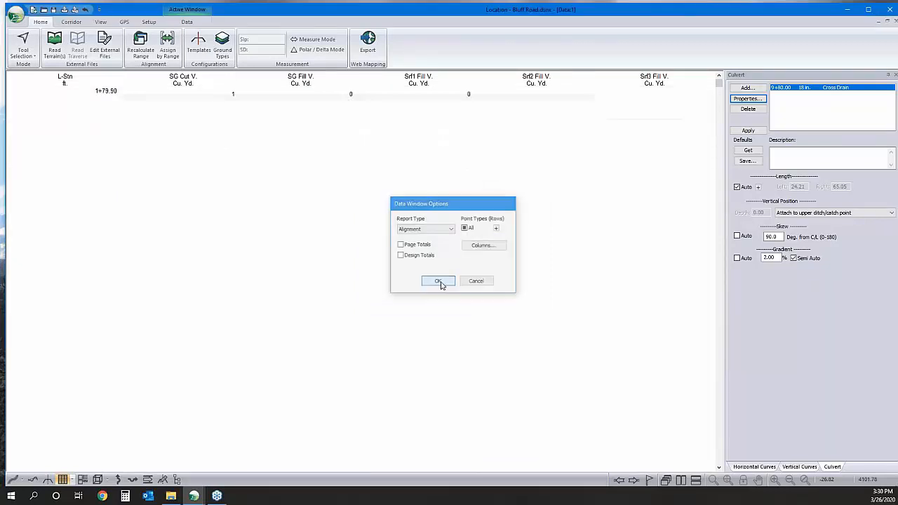
{"action": "left_click", "coordinate": [877, 23]}
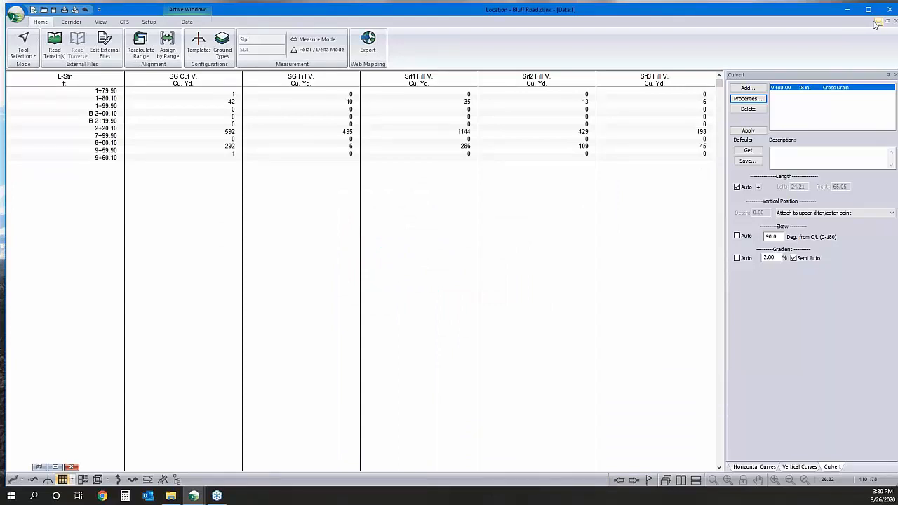
Step: Open the template editor, preview the RURW Rural Wide template and view its template materials list
{"action": "left_click", "coordinate": [198, 43]}
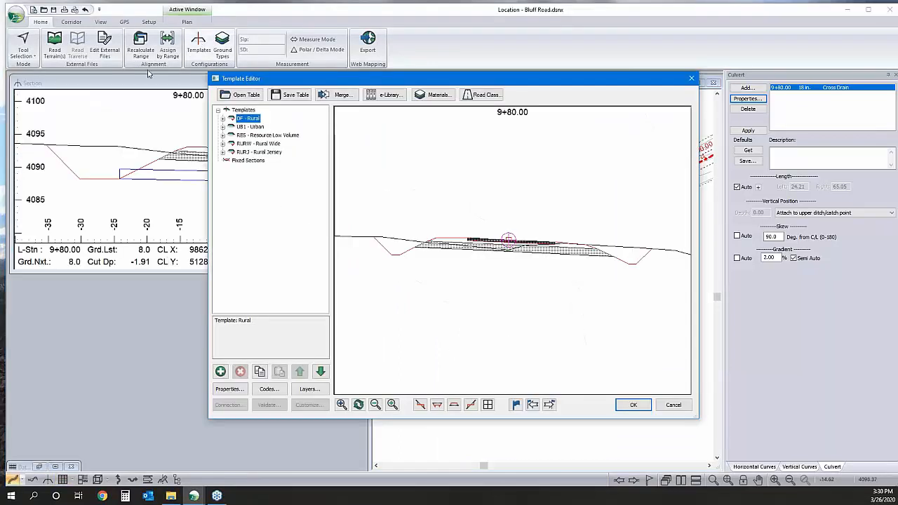
{"action": "left_click", "coordinate": [223, 143]}
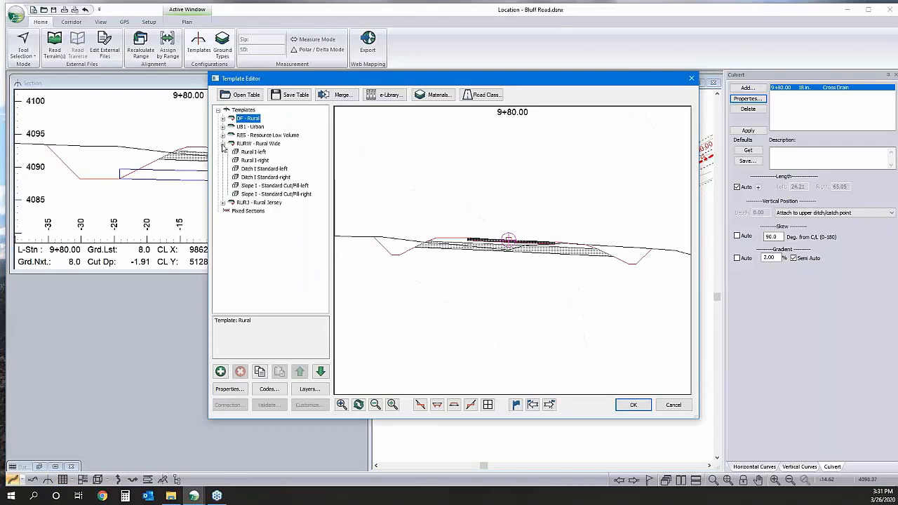
{"action": "left_click", "coordinate": [263, 145]}
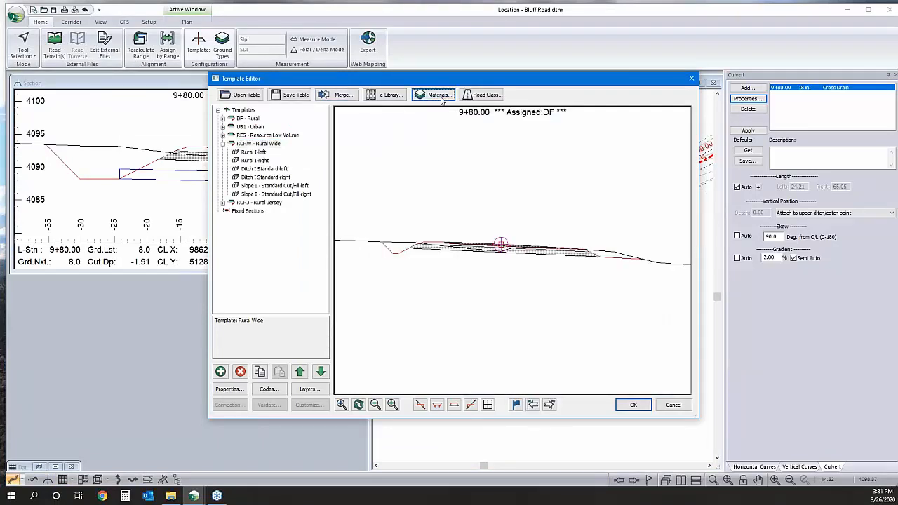
{"action": "left_click", "coordinate": [441, 97]}
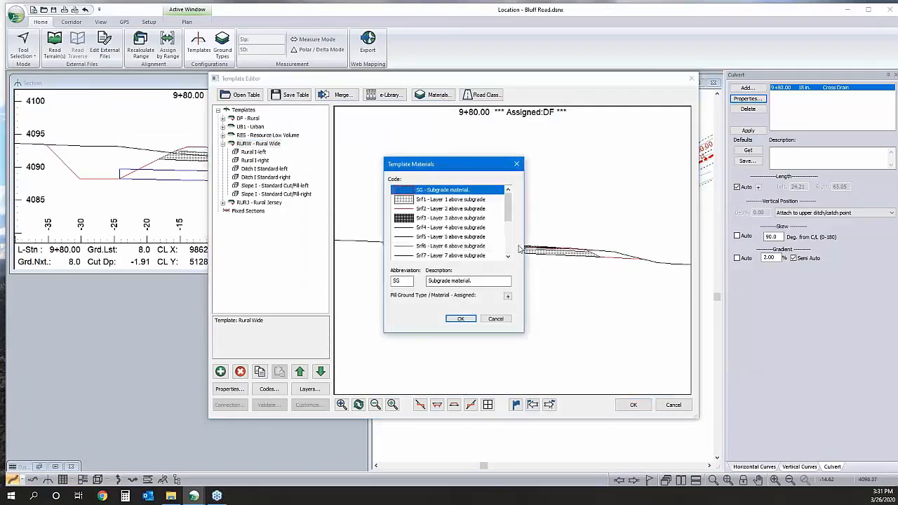
{"action": "left_click", "coordinate": [496, 320]}
Step: Examine the layers of the Rural Wide template's Rural I-left component and the target layers available for Srf1, and cancel the template editor
{"action": "left_click", "coordinate": [253, 151]}
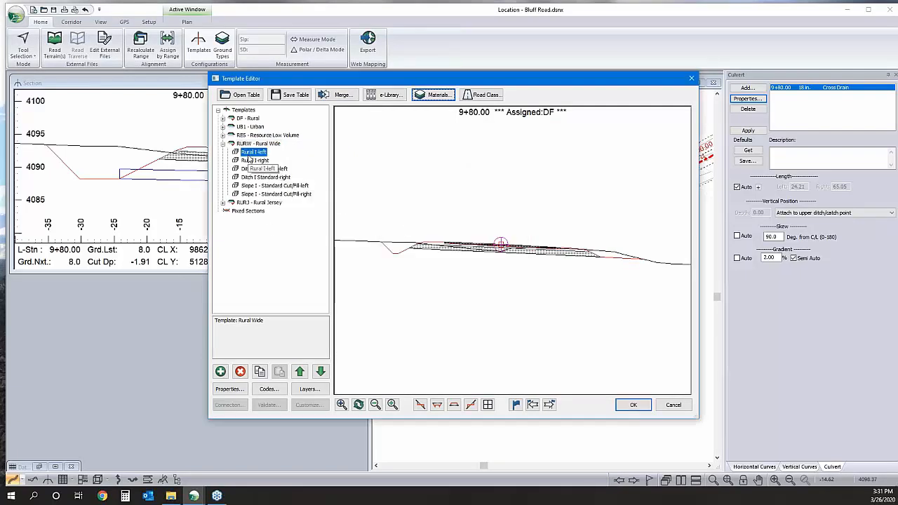
{"action": "left_click", "coordinate": [299, 390]}
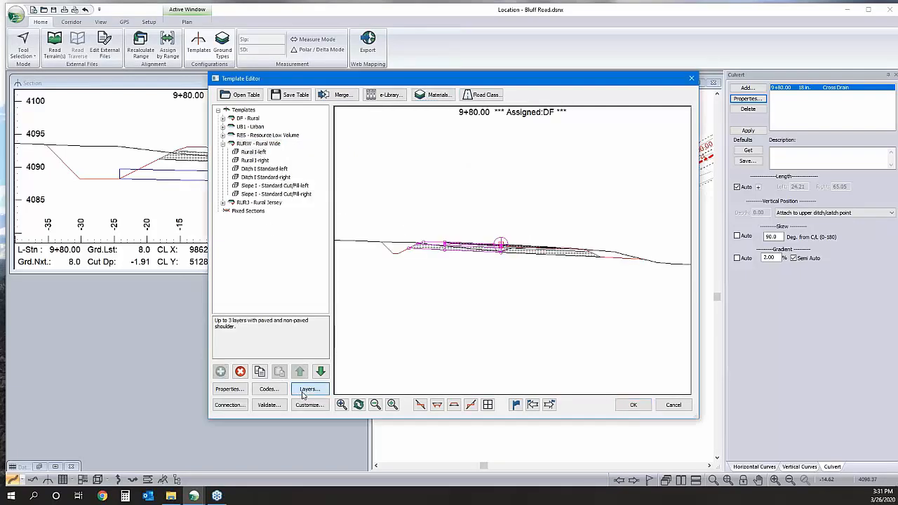
{"action": "left_click", "coordinate": [230, 219]}
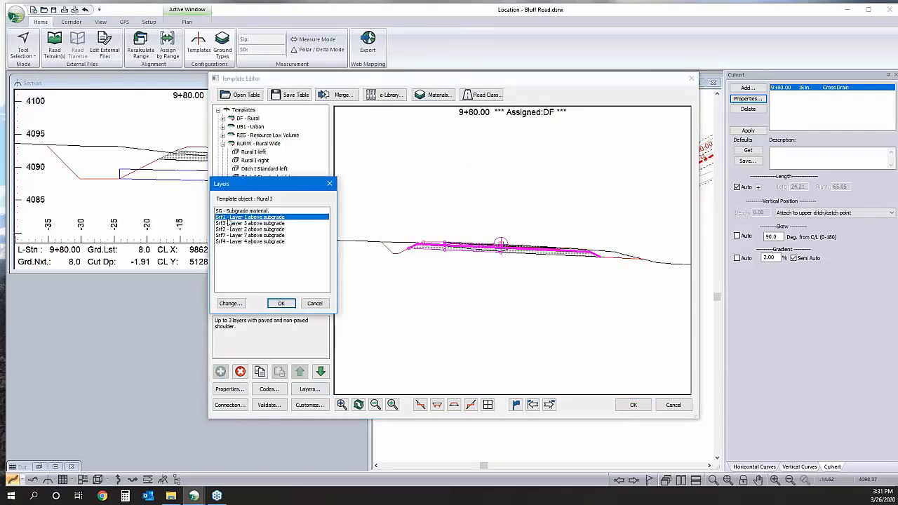
{"action": "left_click", "coordinate": [231, 303]}
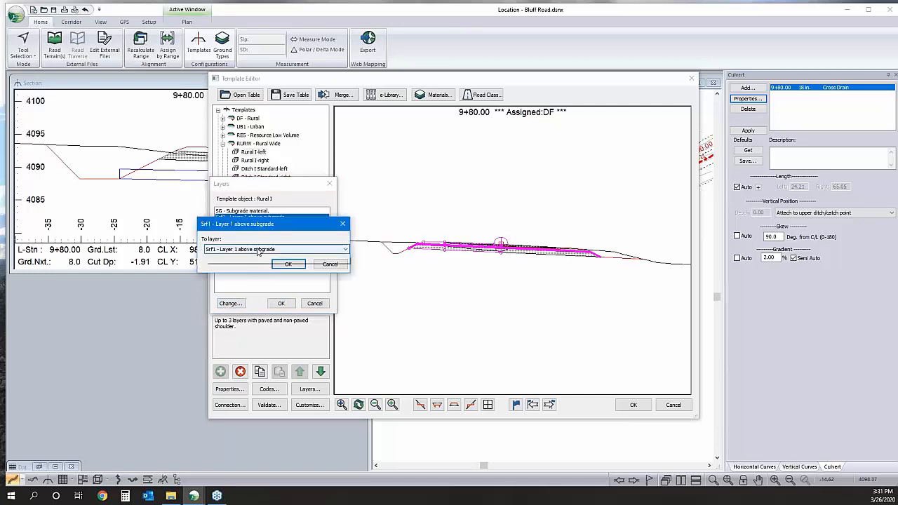
{"action": "left_click", "coordinate": [256, 249]}
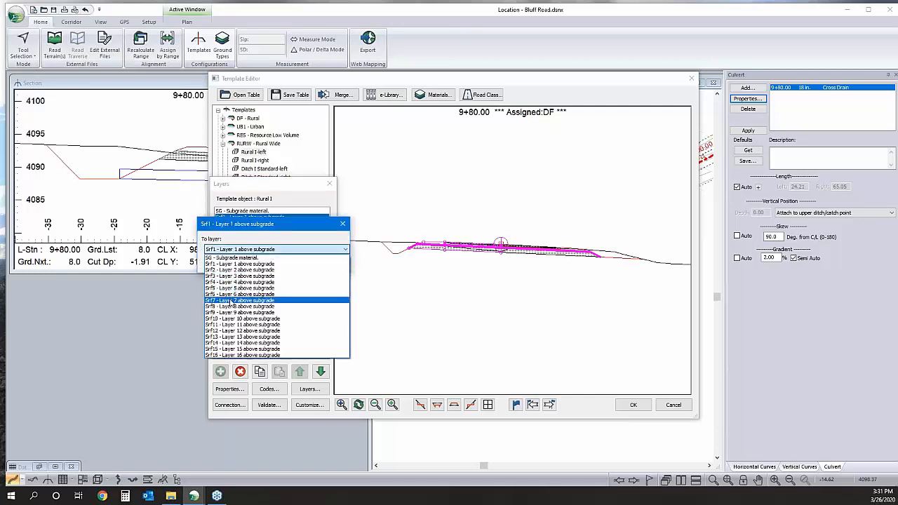
{"action": "left_click", "coordinate": [272, 229]}
{"action": "left_click", "coordinate": [329, 266]}
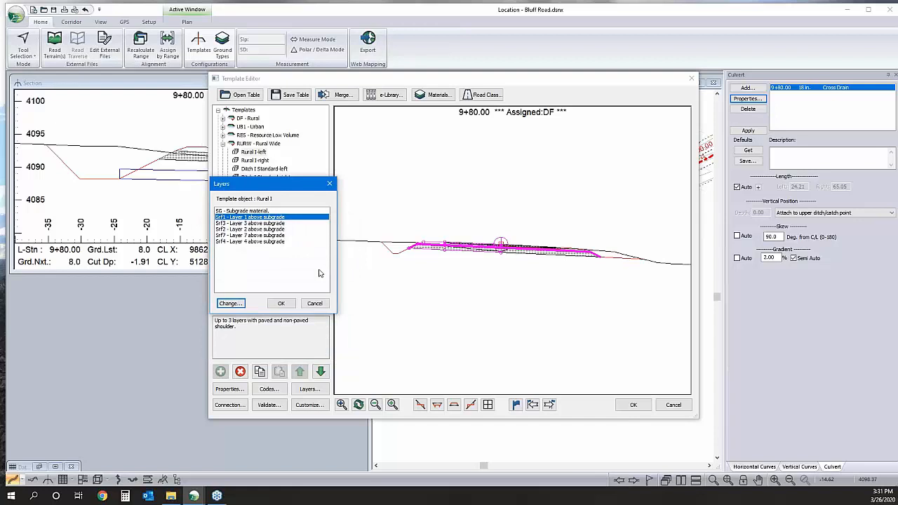
{"action": "left_click", "coordinate": [326, 303]}
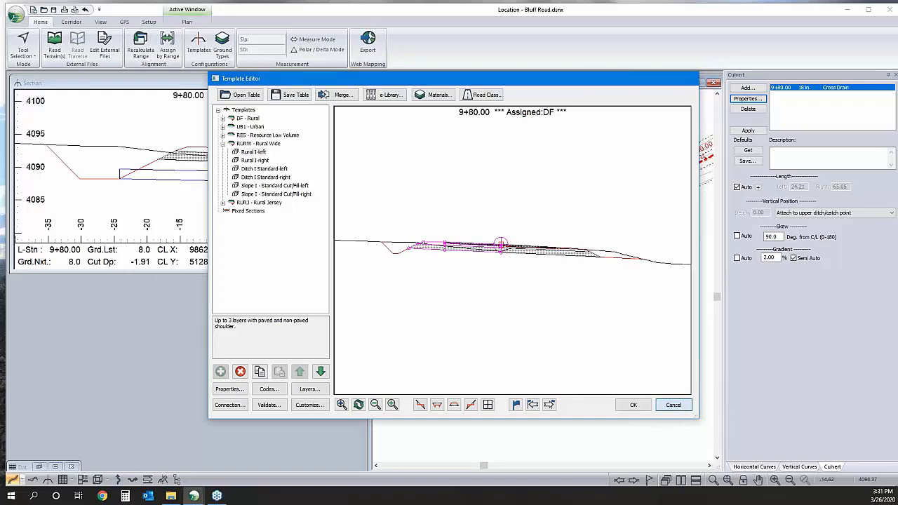
{"action": "left_click", "coordinate": [670, 404]}
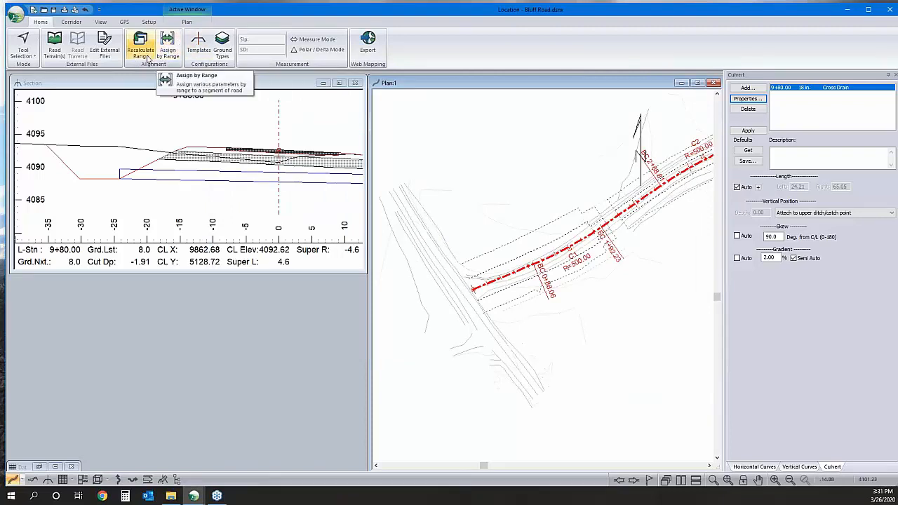
Step: Look at how template tables are saved with all templates selected and how they are opened, cancelling the template editor without saving
{"action": "left_click", "coordinate": [198, 44]}
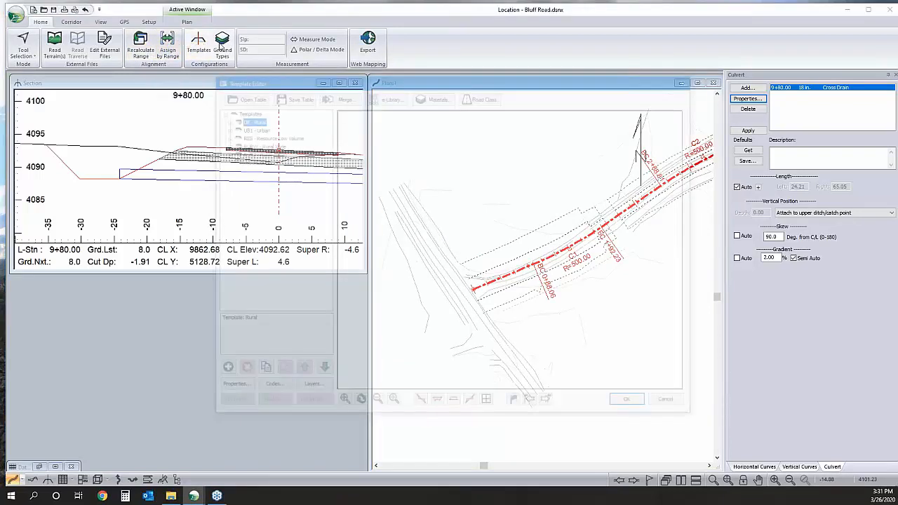
{"action": "left_click", "coordinate": [293, 94]}
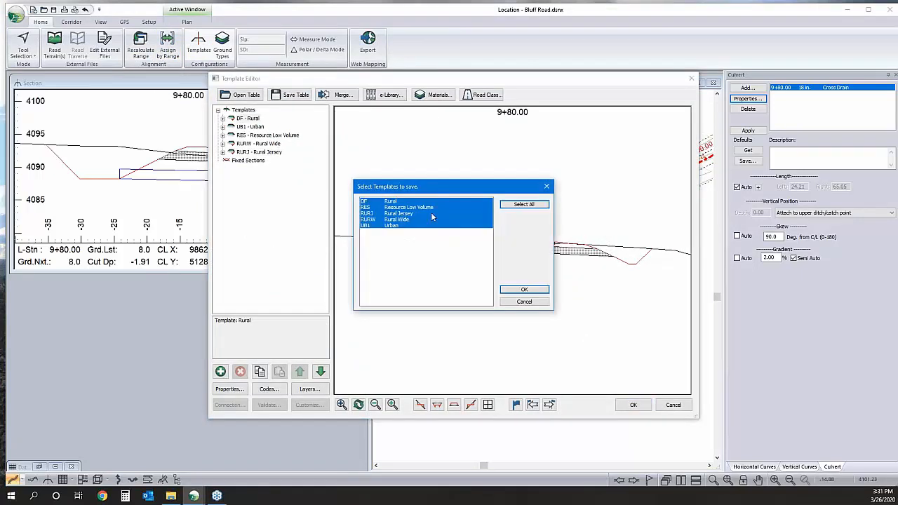
{"action": "left_click", "coordinate": [524, 289]}
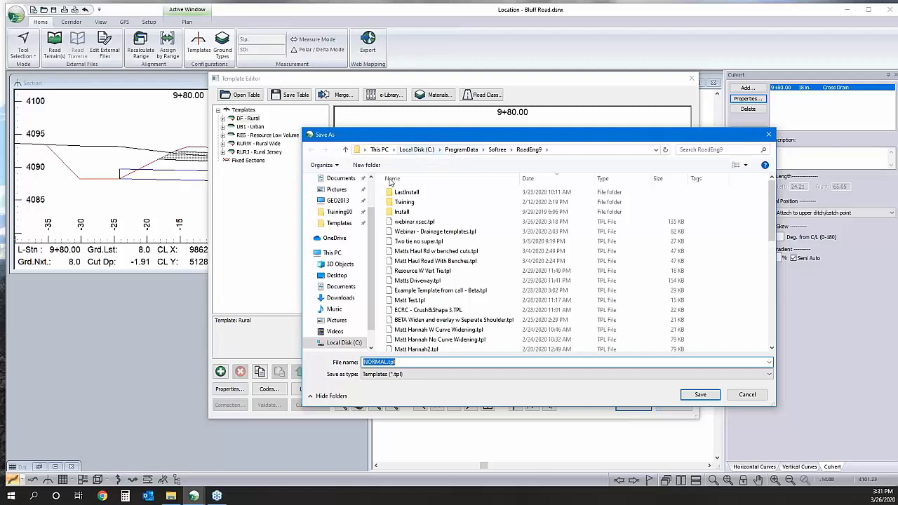
{"action": "left_click", "coordinate": [417, 150]}
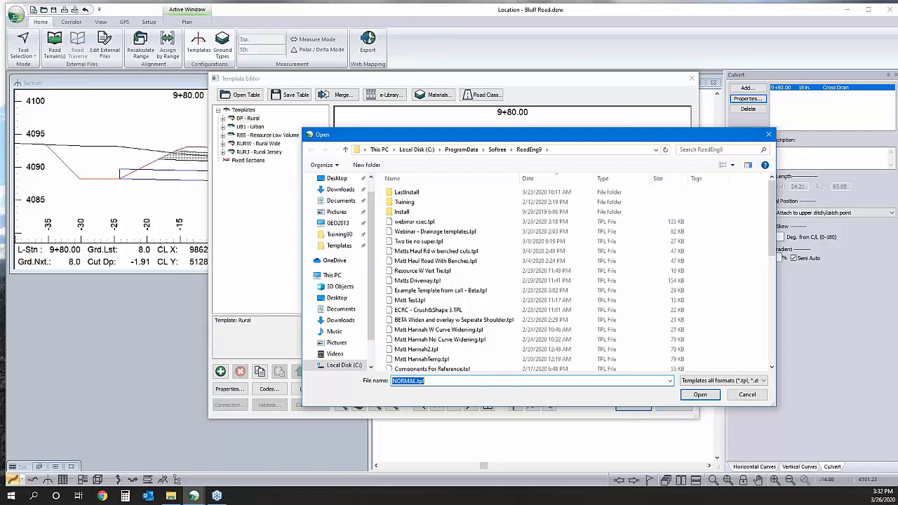
{"action": "left_click", "coordinate": [745, 395]}
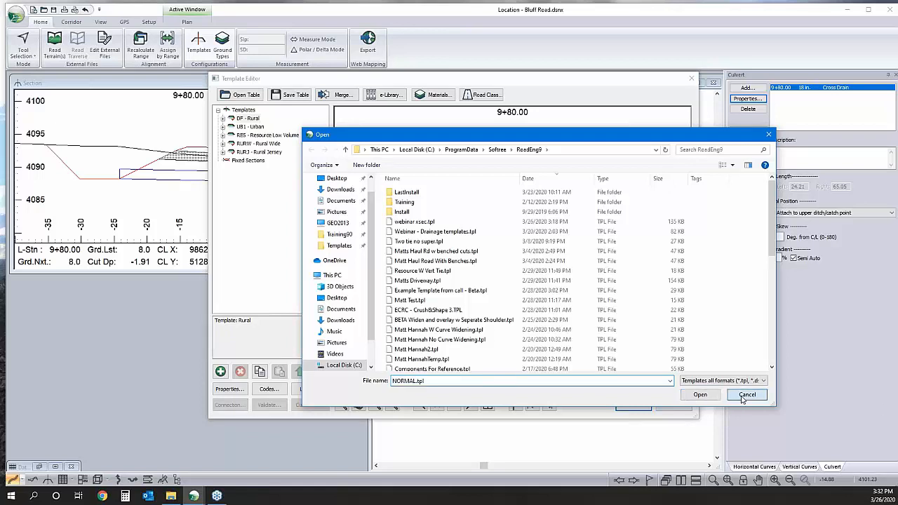
{"action": "left_click", "coordinate": [646, 410]}
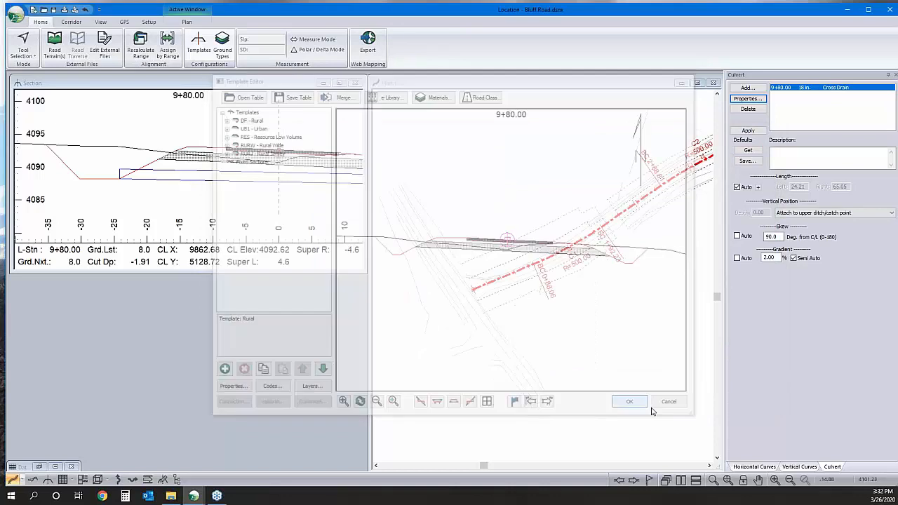
Step: Examine the Plan alignment around the end of curve C1 and review the template ranges in Assign Parameters by Range
{"action": "left_click", "coordinate": [460, 283]}
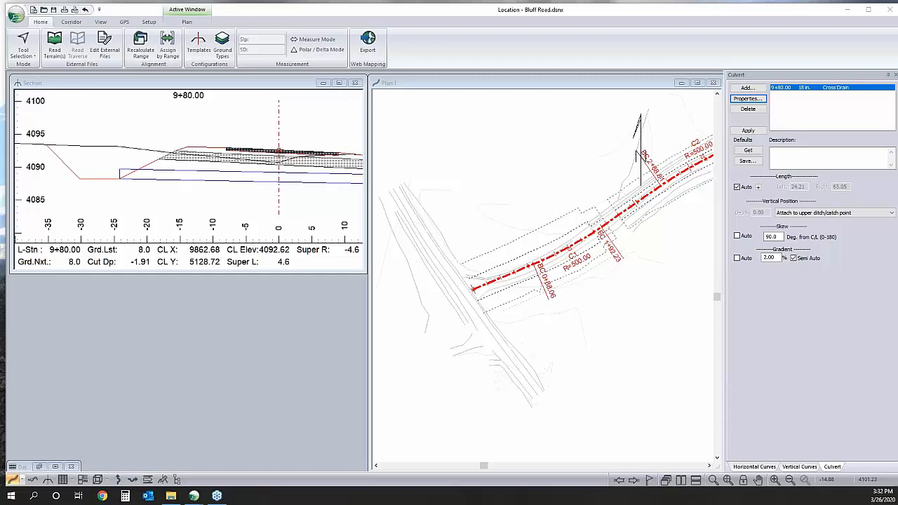
{"action": "left_click", "coordinate": [590, 215]}
{"action": "scroll", "coordinate": [592, 219], "scroll_direction": "up", "scroll_amount": 2}
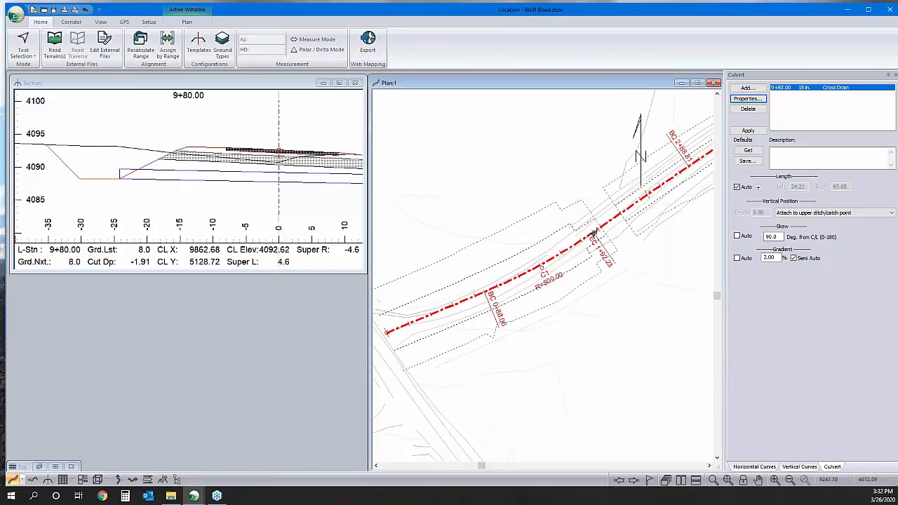
{"action": "middle_click_drag", "start_coordinate": [592, 248], "coordinate": [545, 270]}
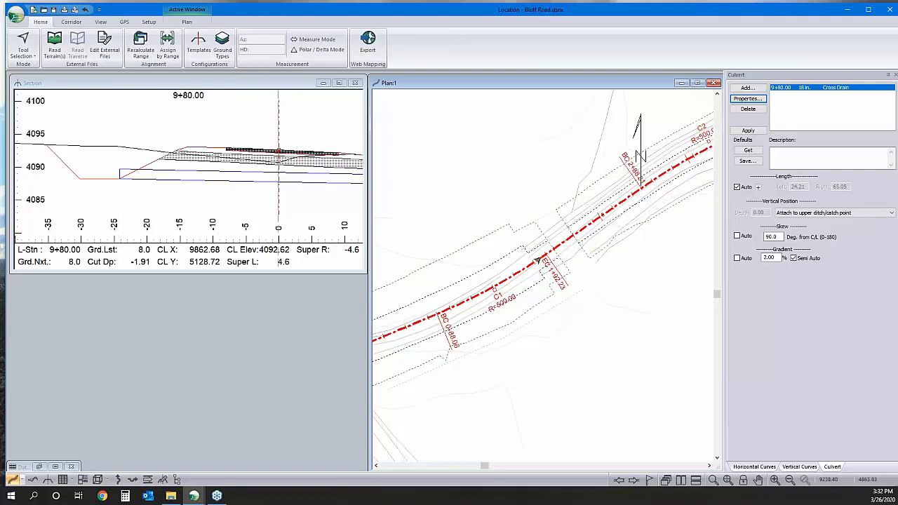
{"action": "mouse_move", "coordinate": [537, 261]}
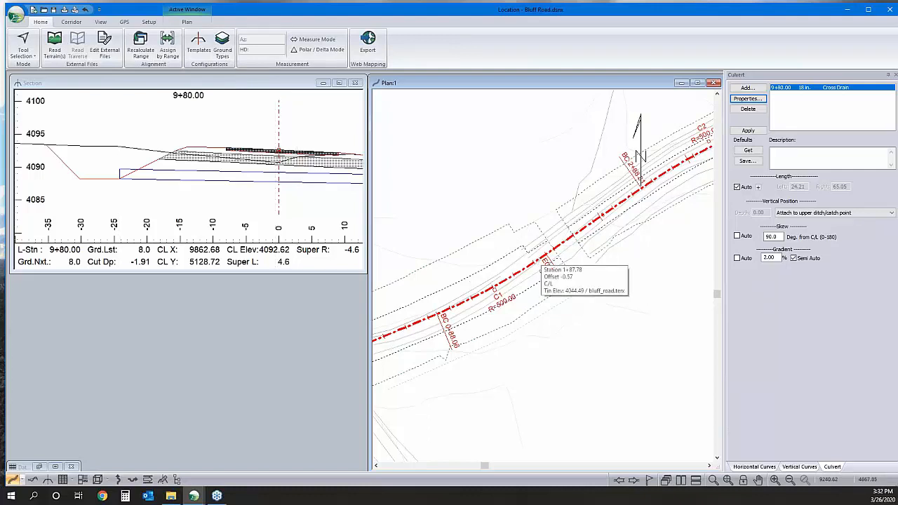
{"action": "middle_click_drag", "start_coordinate": [552, 254], "coordinate": [516, 269]}
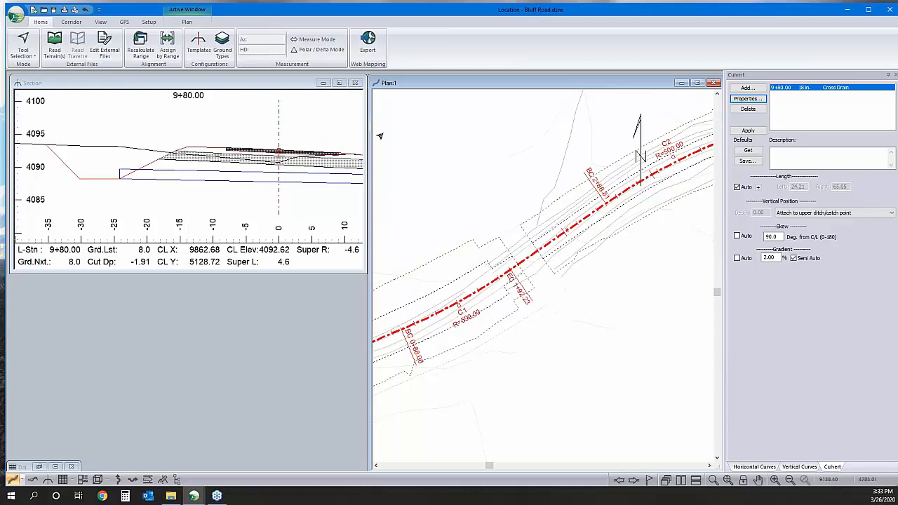
{"action": "left_click", "coordinate": [179, 55]}
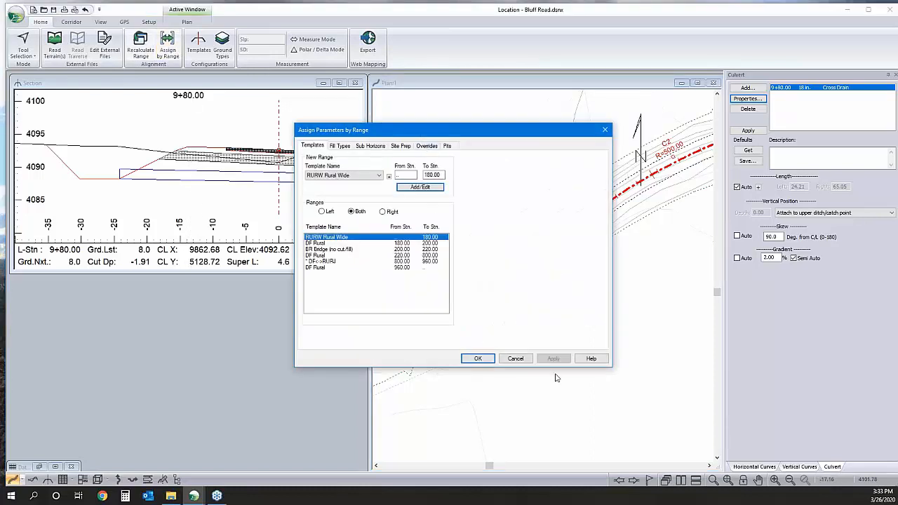
{"action": "left_click", "coordinate": [517, 359]}
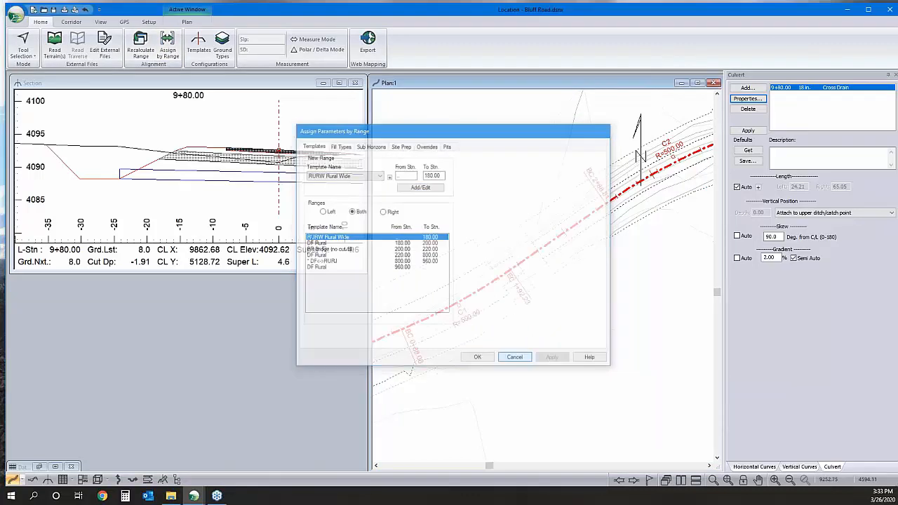
Step: Select the bridge section at station 2+00.10 in the Plan and view its assigned template in the template editor
{"action": "scroll", "coordinate": [500, 265], "scroll_direction": "up", "scroll_amount": 3}
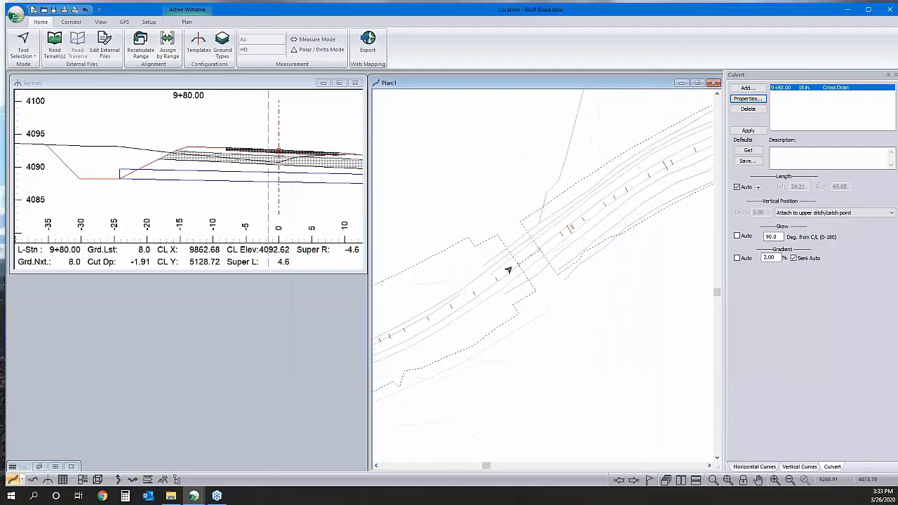
{"action": "left_click", "coordinate": [520, 263]}
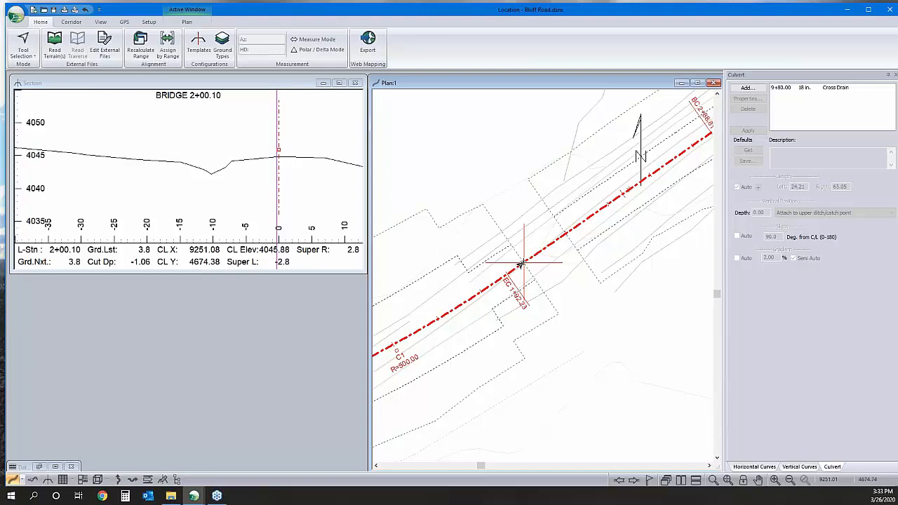
{"action": "left_click", "coordinate": [198, 44]}
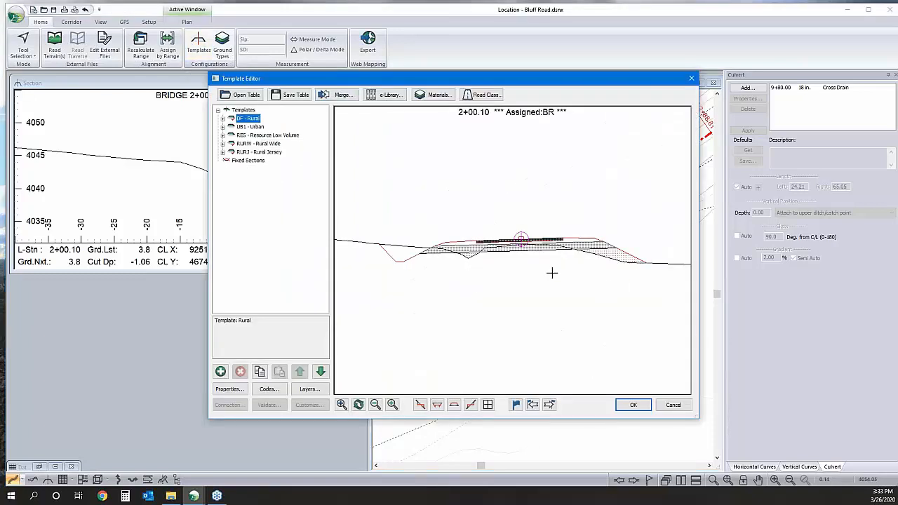
{"action": "left_click", "coordinate": [249, 96]}
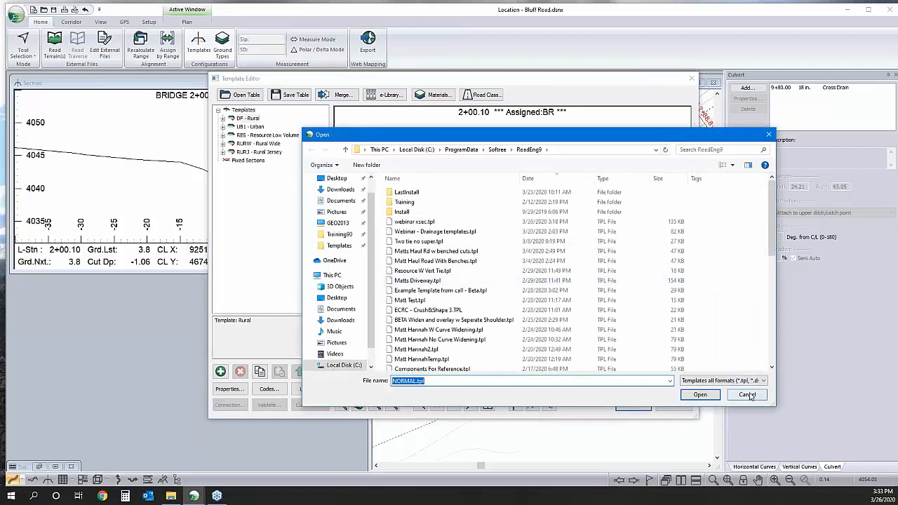
{"action": "left_click", "coordinate": [747, 394]}
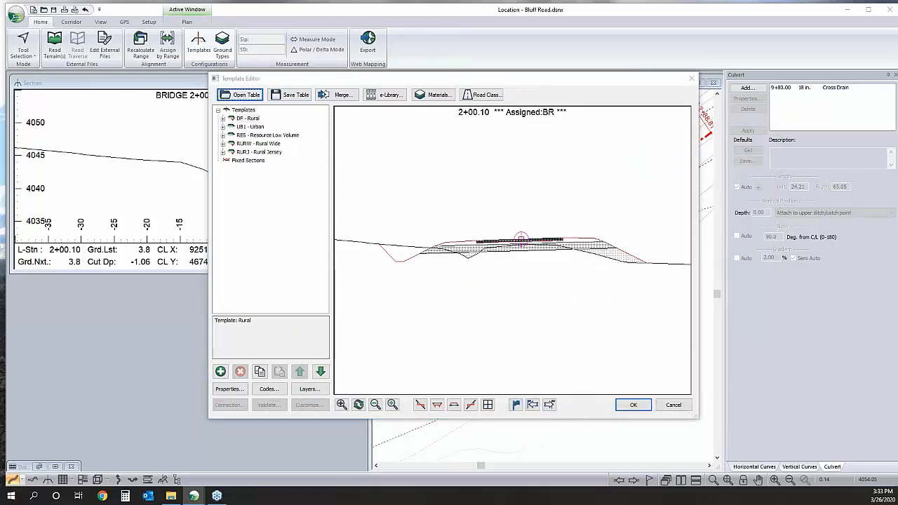
Step: Retrieve the Bridges components from the e-Library and preview the Bridge I - Deck-left component
{"action": "left_click", "coordinate": [389, 96]}
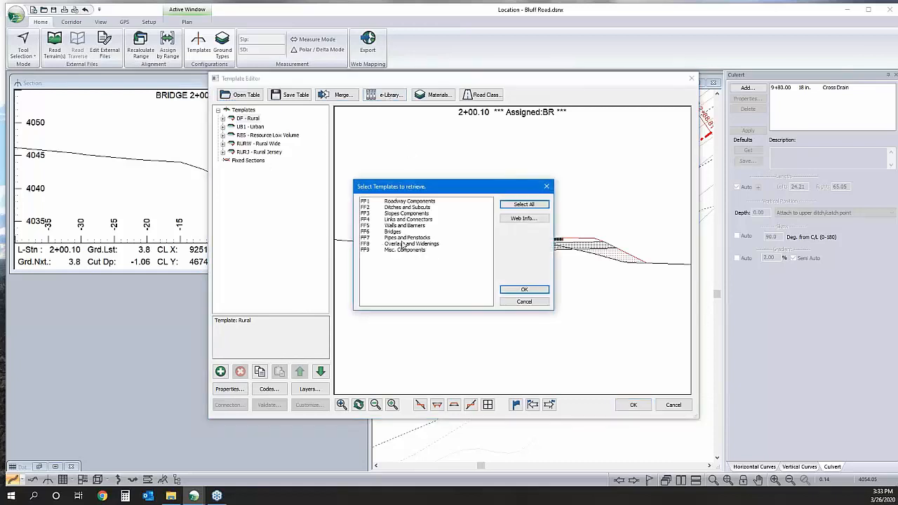
{"action": "double_click", "coordinate": [393, 231]}
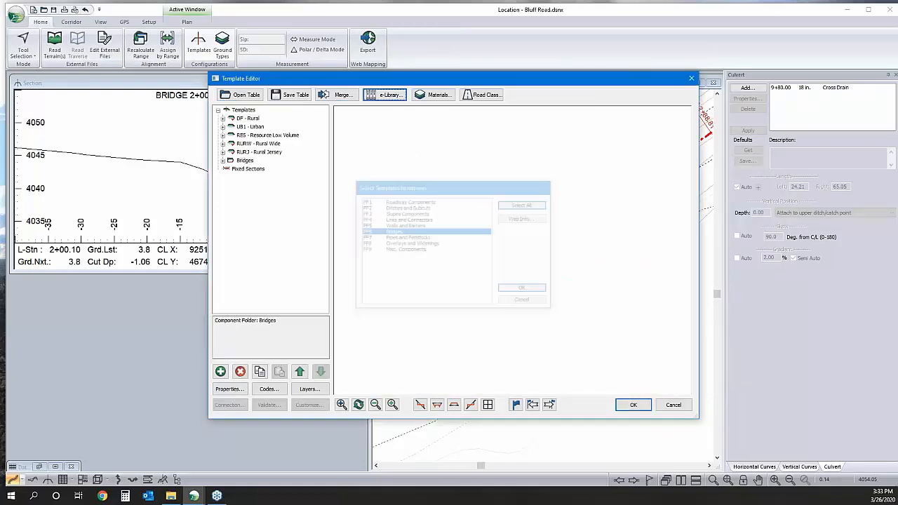
{"action": "left_click", "coordinate": [223, 161]}
{"action": "left_click", "coordinate": [249, 170]}
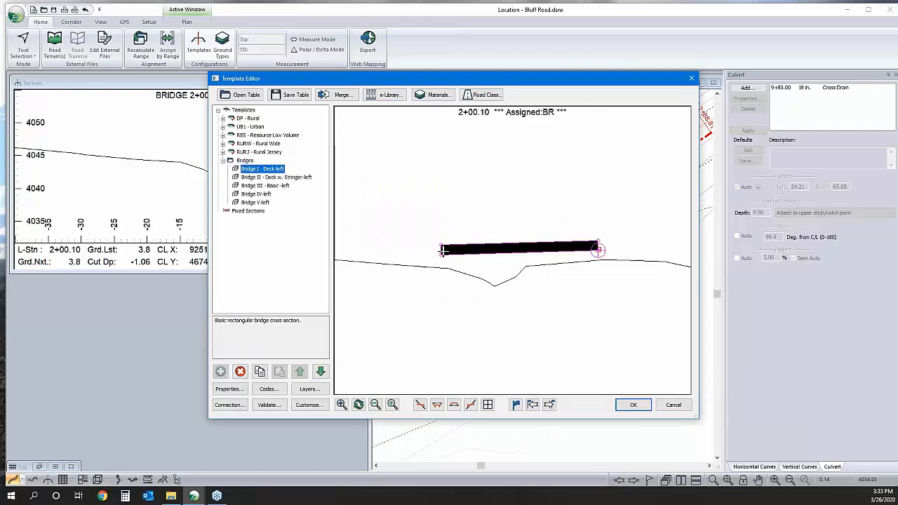
Step: Examine the Bridge I - Deck component's outer edge and its template codes, and cancel the template editor
{"action": "scroll", "coordinate": [443, 250], "scroll_direction": "up", "scroll_amount": 1}
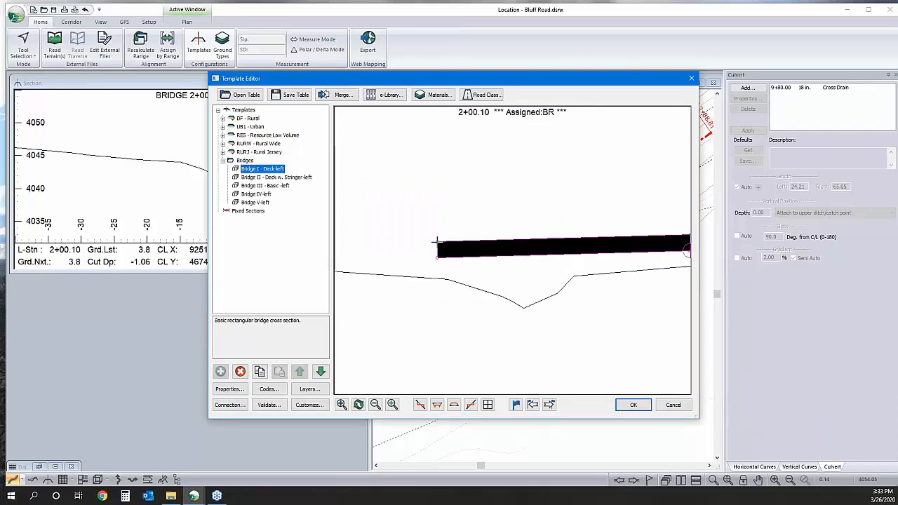
{"action": "mouse_move", "coordinate": [437, 242]}
{"action": "left_click", "coordinate": [269, 389]}
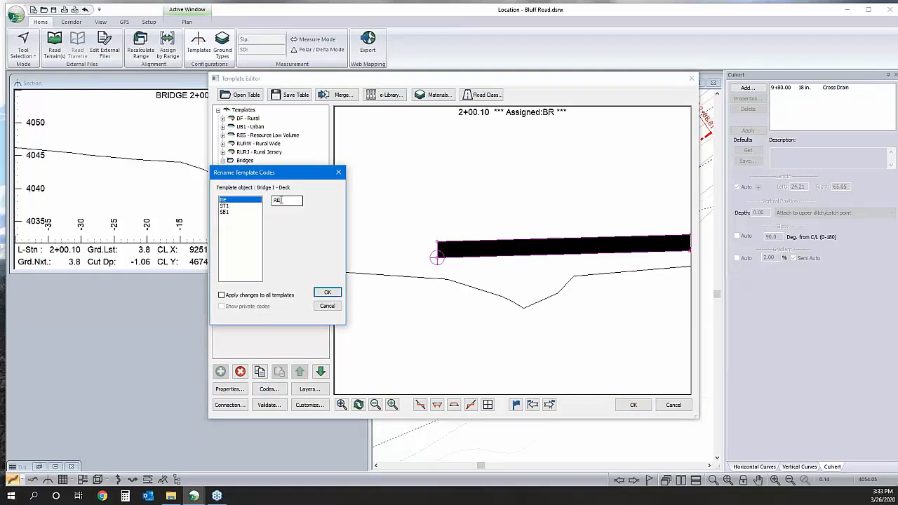
{"action": "left_click", "coordinate": [327, 306]}
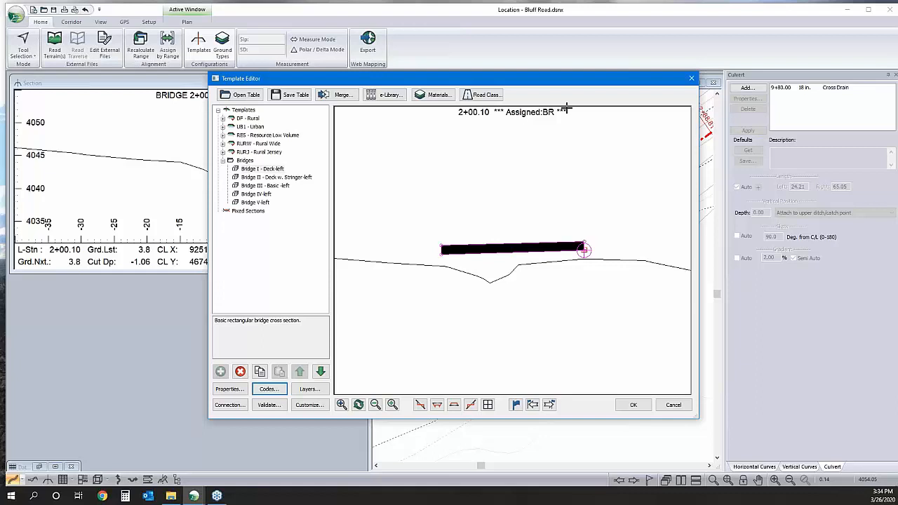
{"action": "mouse_move", "coordinate": [566, 108]}
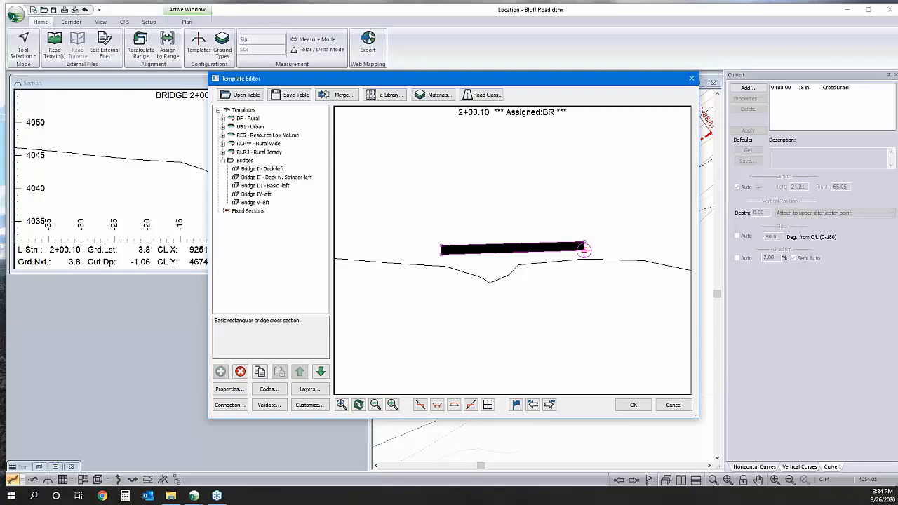
{"action": "left_click", "coordinate": [668, 405]}
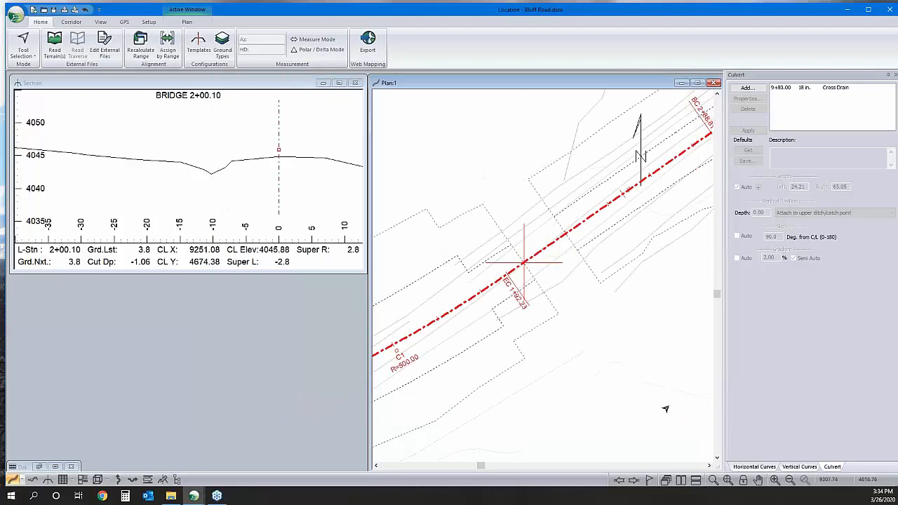
Step: Inspect the code at the top of the right barrier in the RURJ Rural Jersey template, and cancel the template editor
{"action": "middle_click_drag", "start_coordinate": [648, 214], "coordinate": [467, 332]}
{"action": "scroll", "coordinate": [482, 332], "scroll_direction": "down", "scroll_amount": 2}
{"action": "scroll", "coordinate": [570, 244], "scroll_direction": "up", "scroll_amount": 5}
{"action": "scroll", "coordinate": [519, 329], "scroll_direction": "down", "scroll_amount": 3}
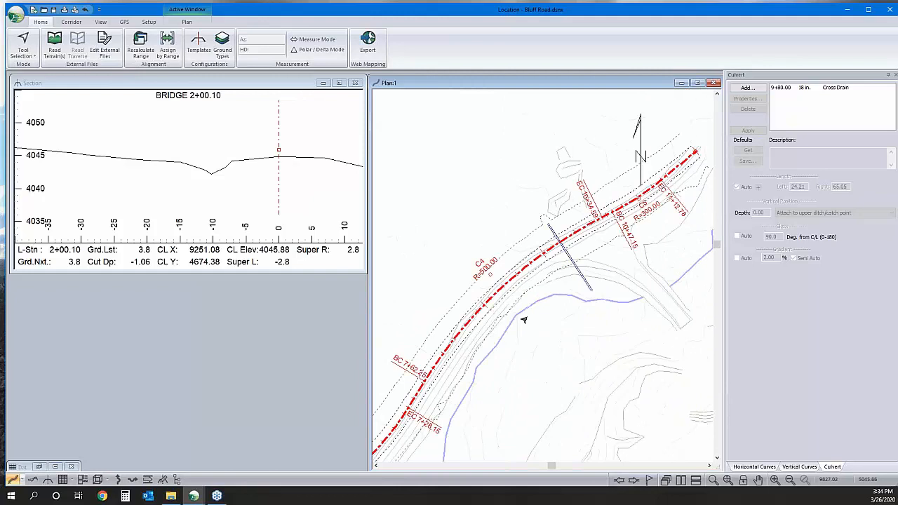
{"action": "mouse_move", "coordinate": [523, 320]}
{"action": "middle_click_drag", "start_coordinate": [420, 355], "coordinate": [455, 300]}
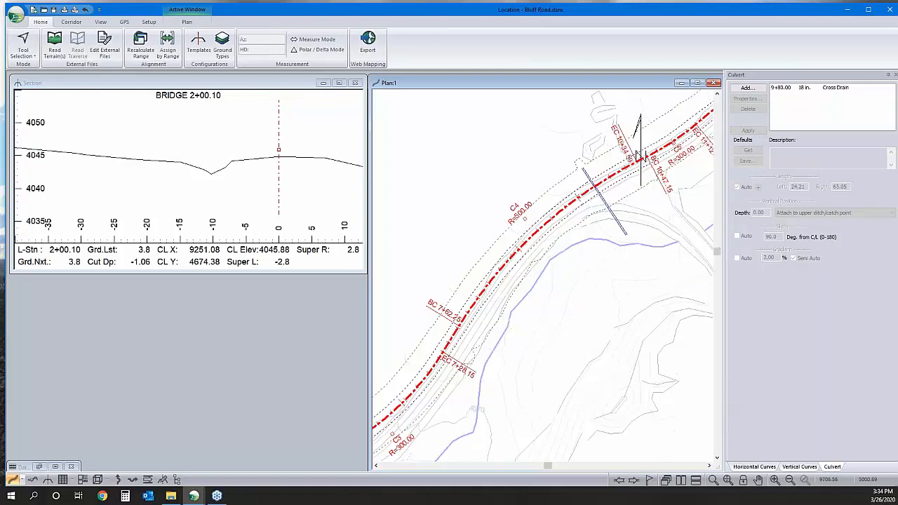
{"action": "left_click", "coordinate": [199, 44]}
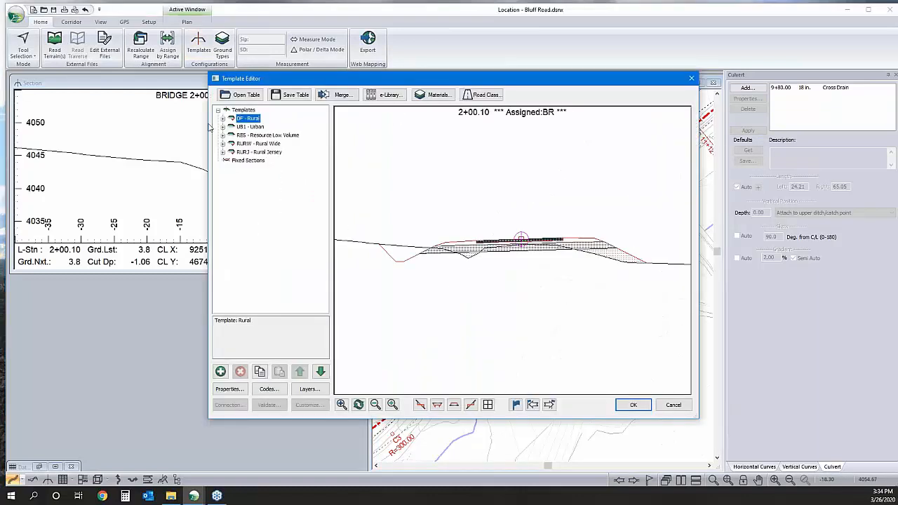
{"action": "left_click", "coordinate": [244, 154]}
{"action": "left_click", "coordinate": [223, 153]}
{"action": "scroll", "coordinate": [568, 236], "scroll_direction": "up", "scroll_amount": 1}
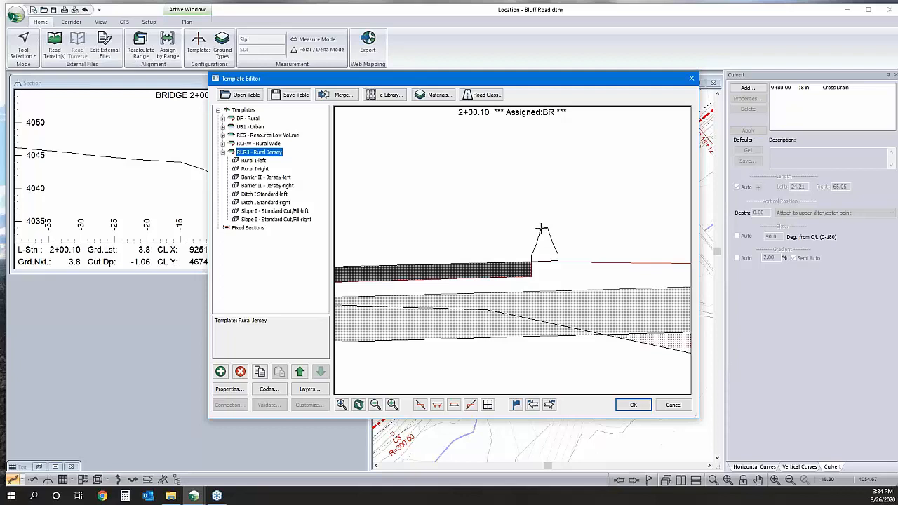
{"action": "mouse_move", "coordinate": [540, 228]}
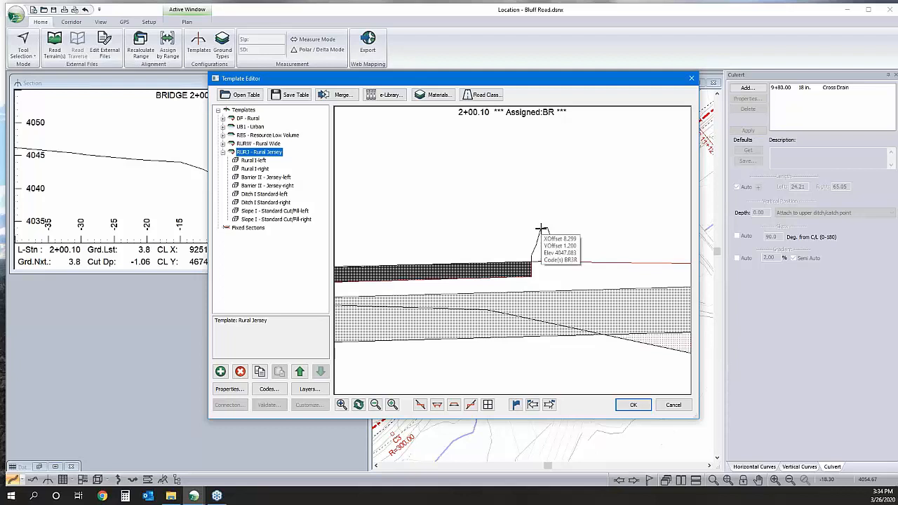
{"action": "left_click", "coordinate": [674, 405]}
Step: Add template code BR3R to the Plan window's displayed codes with an orange color and a thick line type
{"action": "right_click", "coordinate": [524, 316]}
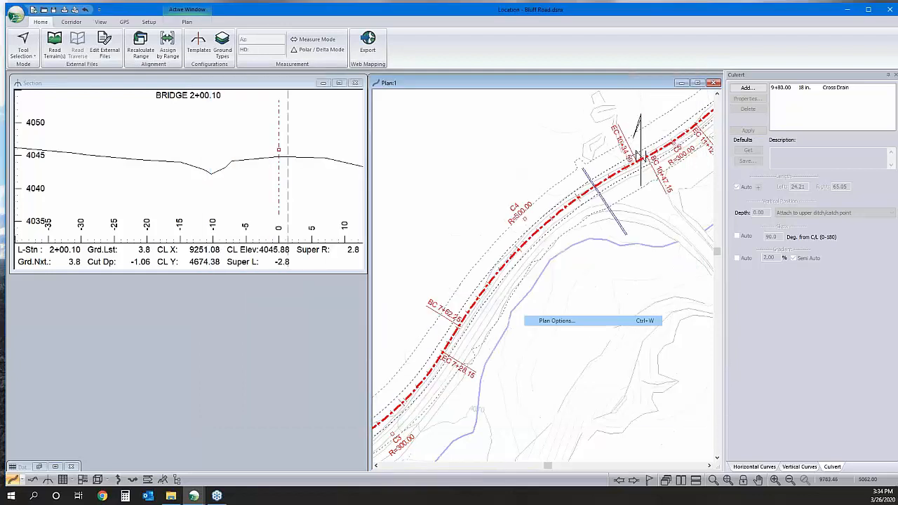
{"action": "left_click", "coordinate": [540, 322]}
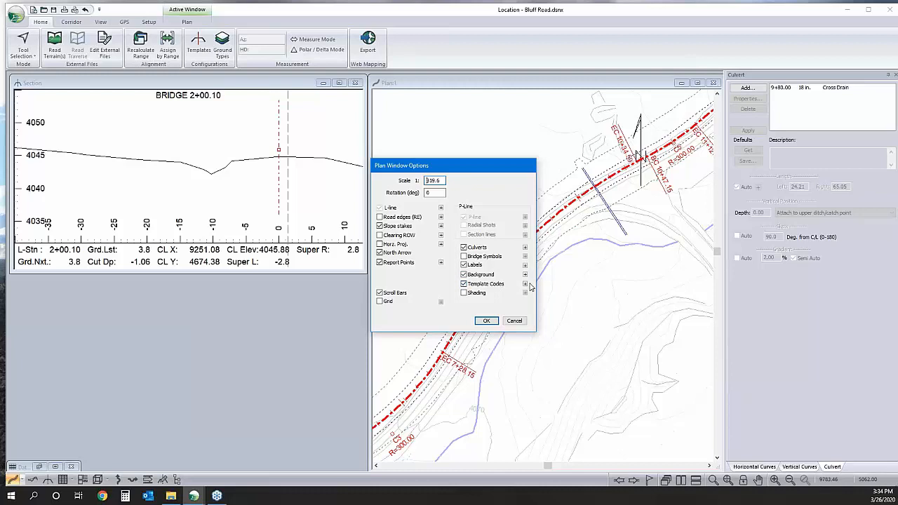
{"action": "left_click", "coordinate": [525, 283]}
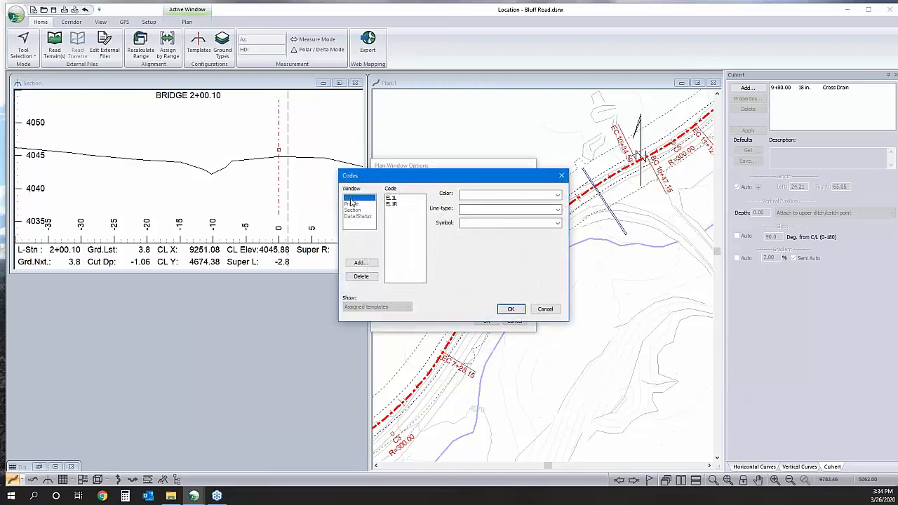
{"action": "left_click", "coordinate": [362, 263]}
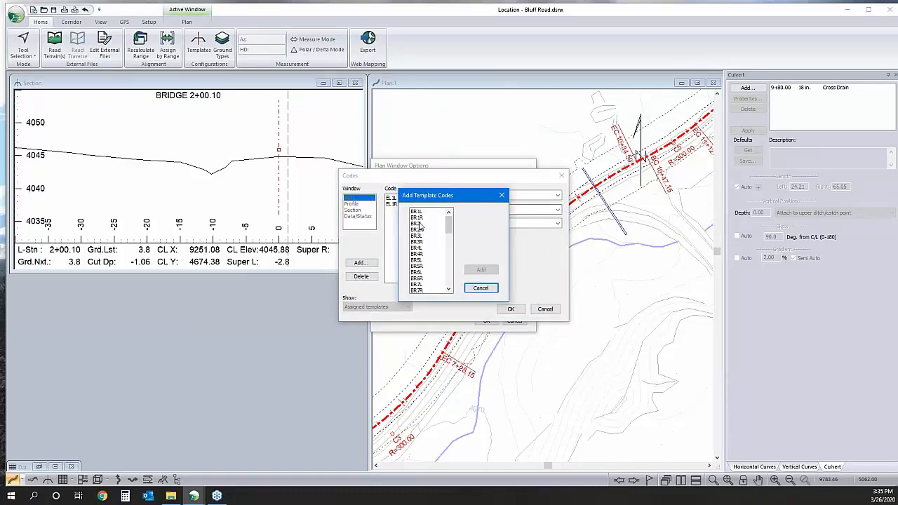
{"action": "double_click", "coordinate": [417, 242]}
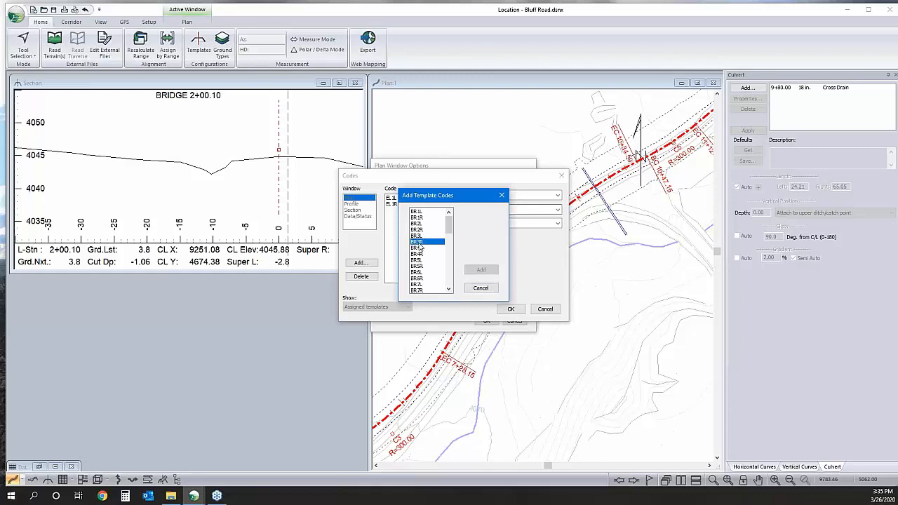
{"action": "left_click", "coordinate": [523, 196]}
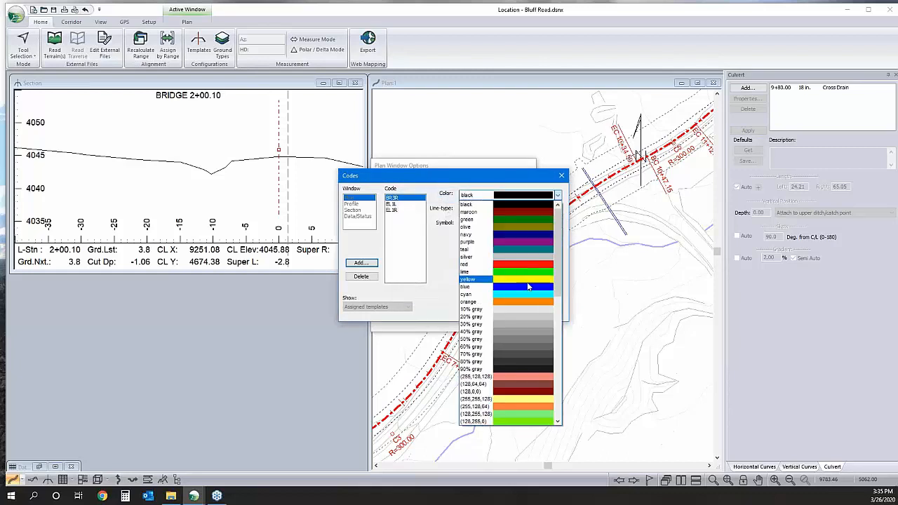
{"action": "left_click", "coordinate": [525, 240]}
{"action": "left_click", "coordinate": [523, 209]}
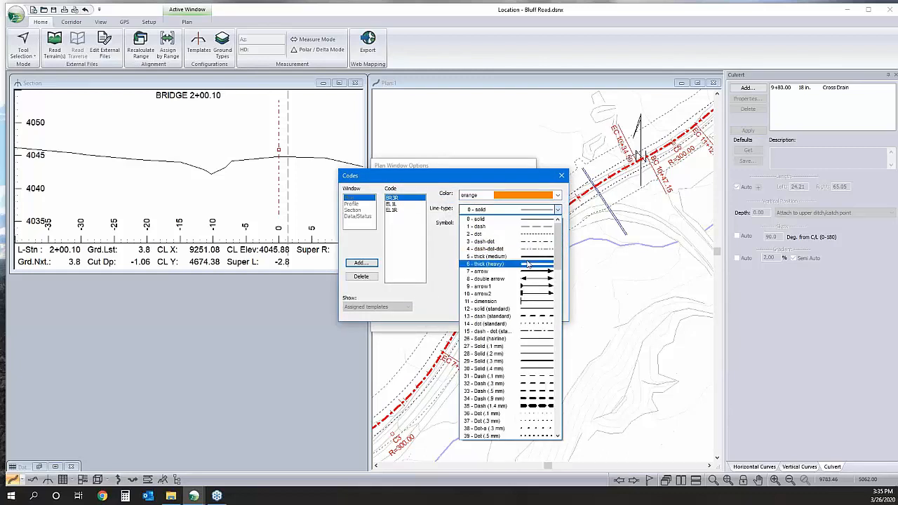
{"action": "left_click", "coordinate": [526, 258]}
{"action": "left_click", "coordinate": [512, 309]}
{"action": "left_click", "coordinate": [487, 321]}
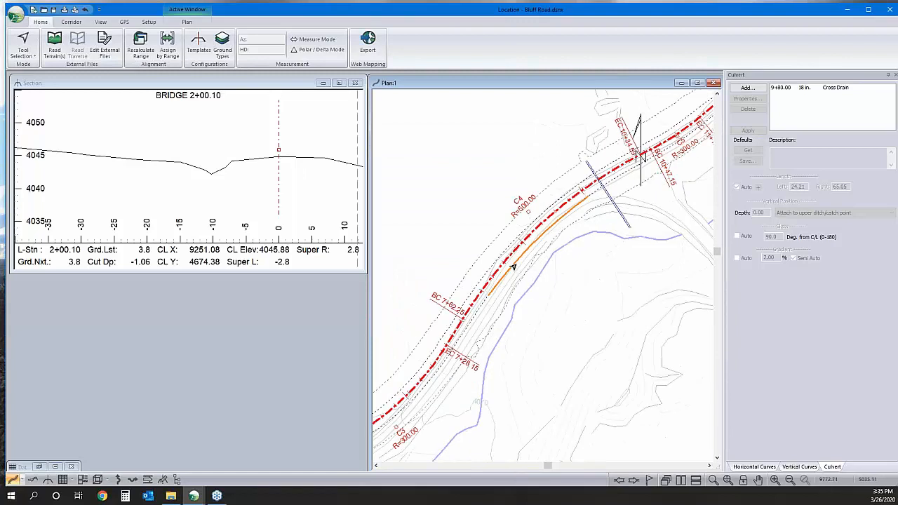
Step: Turn on cut/fill shading in the Plan window with cut in red and fill in green
{"action": "right_click", "coordinate": [557, 226]}
{"action": "left_click", "coordinate": [606, 300]}
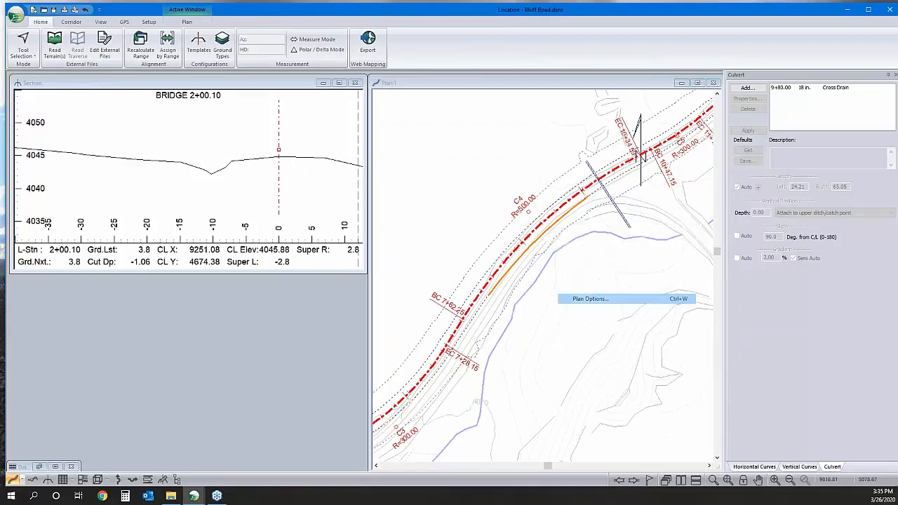
{"action": "left_click", "coordinate": [463, 293]}
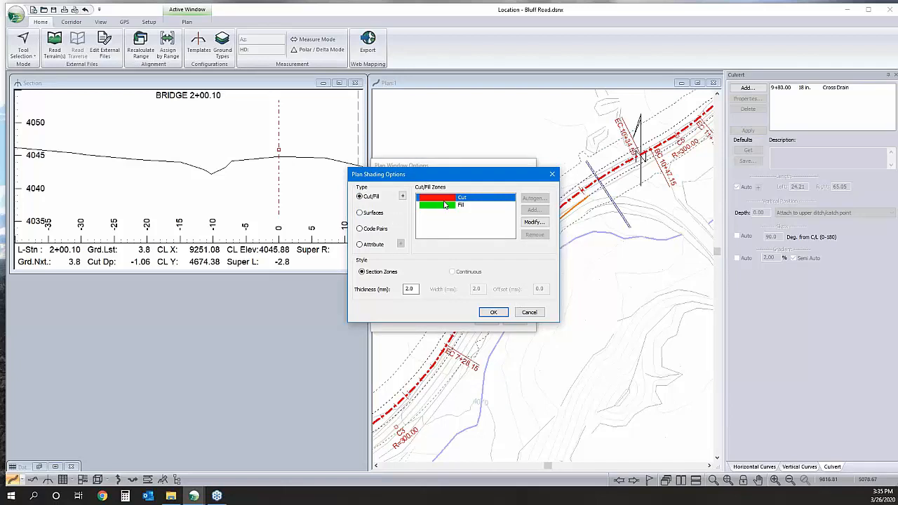
{"action": "left_click", "coordinate": [494, 312]}
{"action": "left_click", "coordinate": [487, 320]}
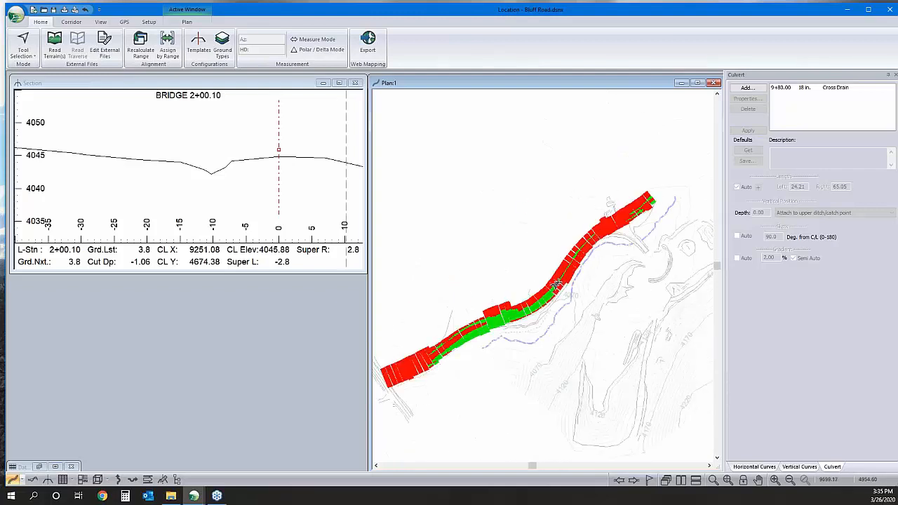
{"action": "right_click", "coordinate": [523, 281]}
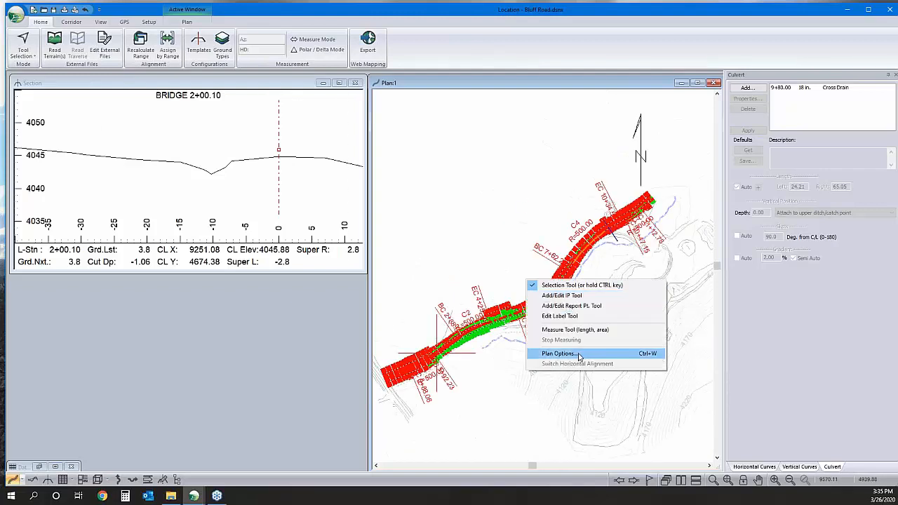
{"action": "left_click", "coordinate": [558, 353]}
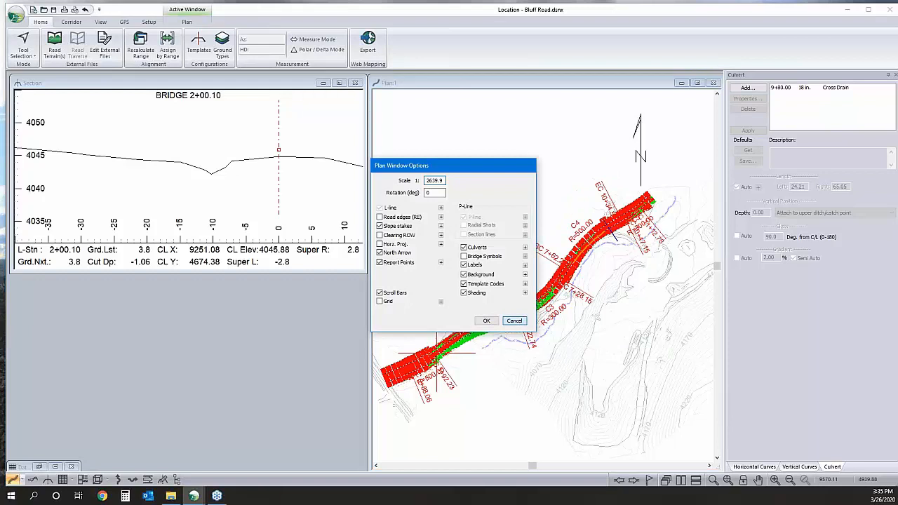
{"action": "left_click", "coordinate": [514, 321]}
Step: Change the Plan window's shading type to Code Pairs
{"action": "right_click", "coordinate": [552, 290]}
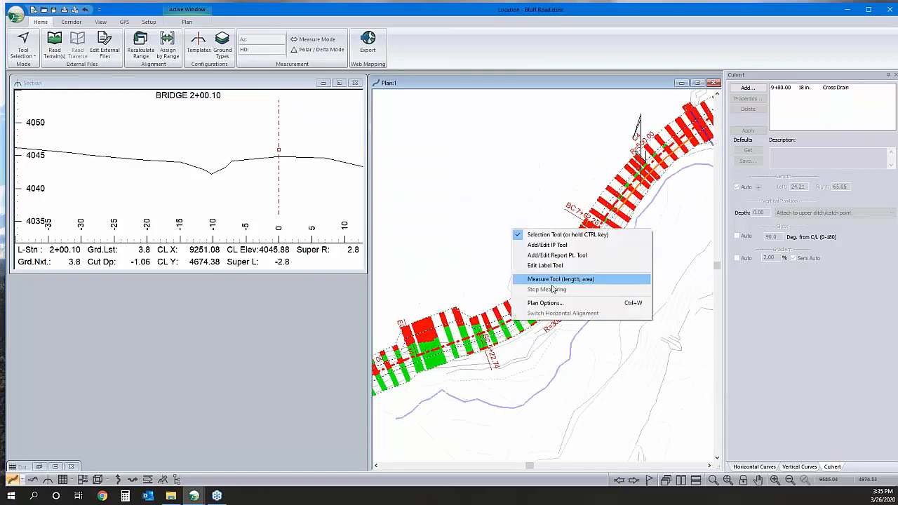
{"action": "left_click", "coordinate": [545, 303]}
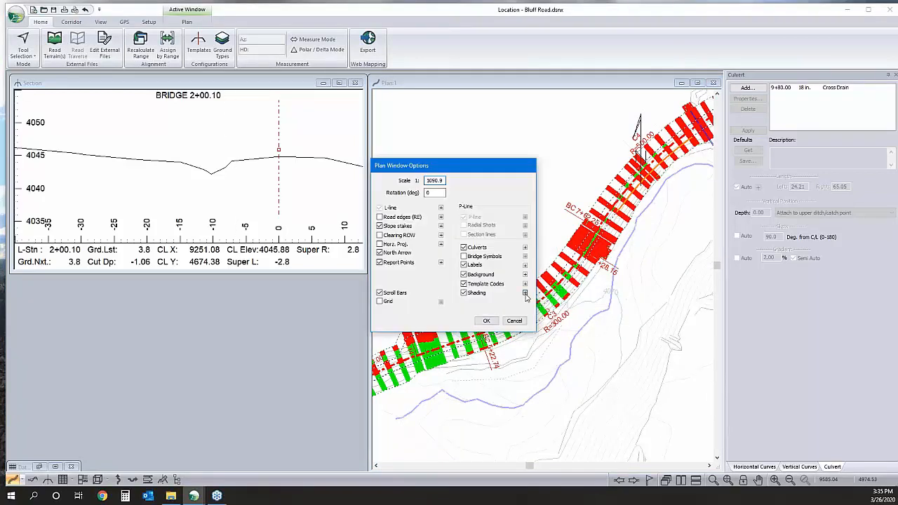
{"action": "left_click", "coordinate": [526, 294]}
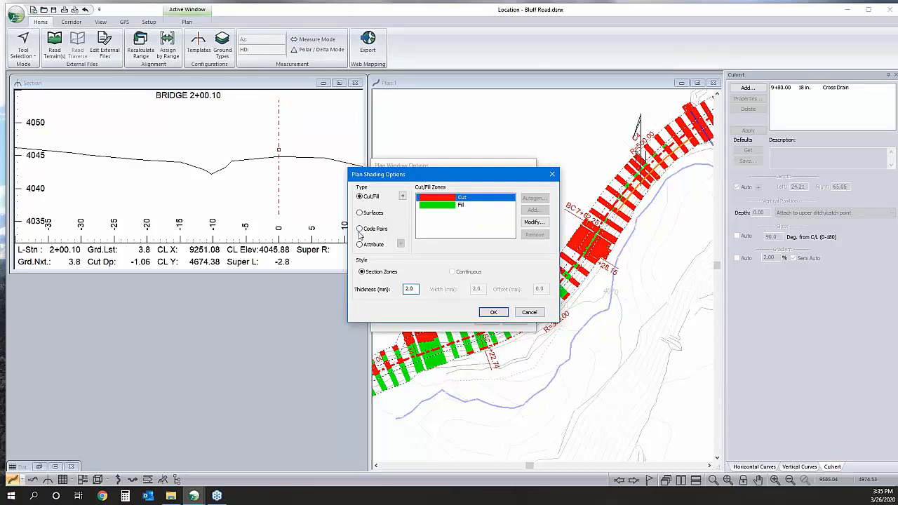
{"action": "left_click", "coordinate": [360, 229]}
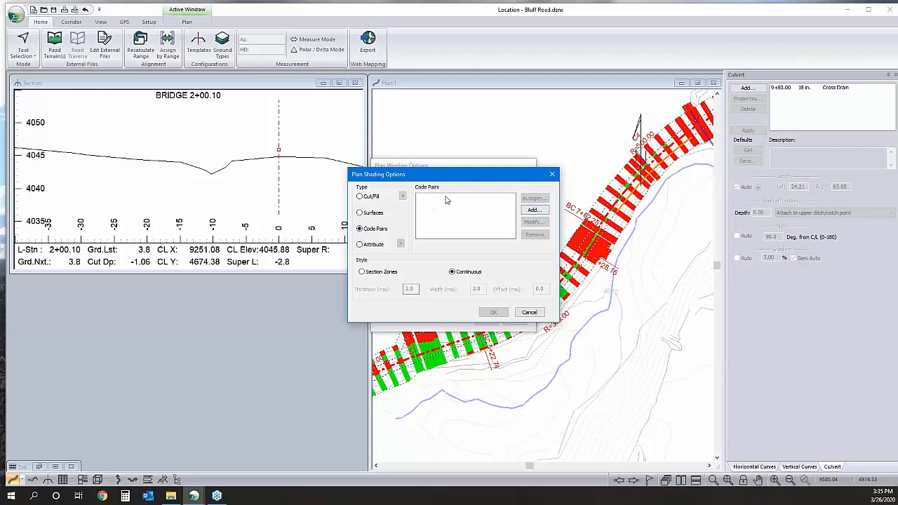
Step: Add a shading code pair with REL as Code 1 and RER as Code 2
{"action": "left_click", "coordinate": [535, 210]}
{"action": "left_click", "coordinate": [446, 252]}
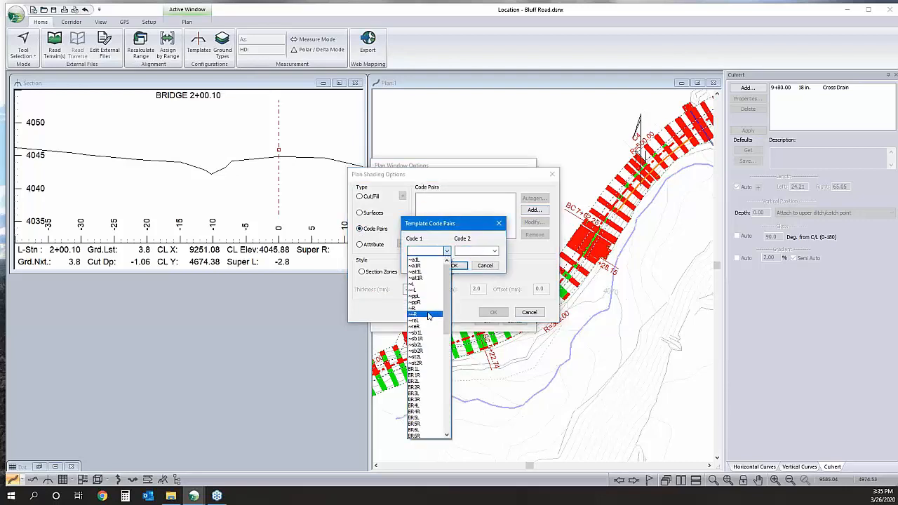
{"action": "scroll", "coordinate": [427, 364], "scroll_direction": "down", "scroll_amount": 3}
{"action": "scroll", "coordinate": [429, 369], "scroll_direction": "down", "scroll_amount": 10}
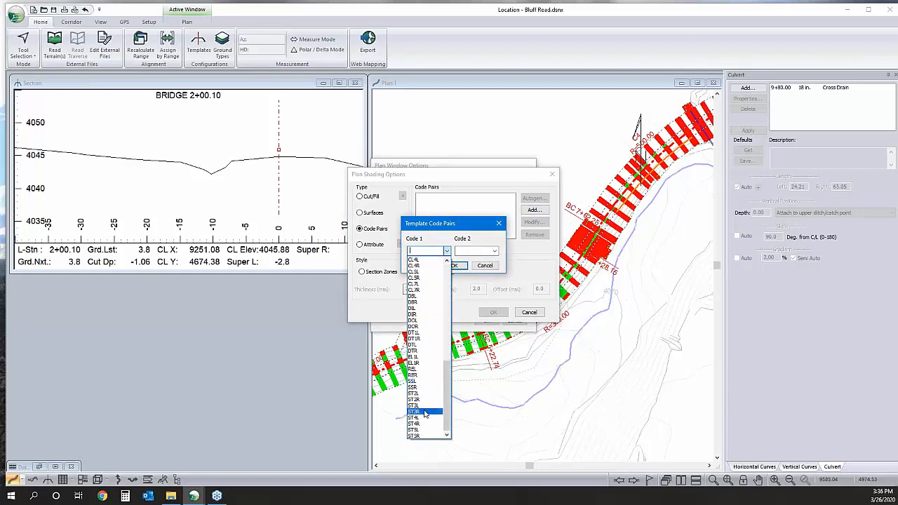
{"action": "left_click", "coordinate": [418, 375]}
{"action": "left_click", "coordinate": [493, 253]}
{"action": "left_click", "coordinate": [494, 252]}
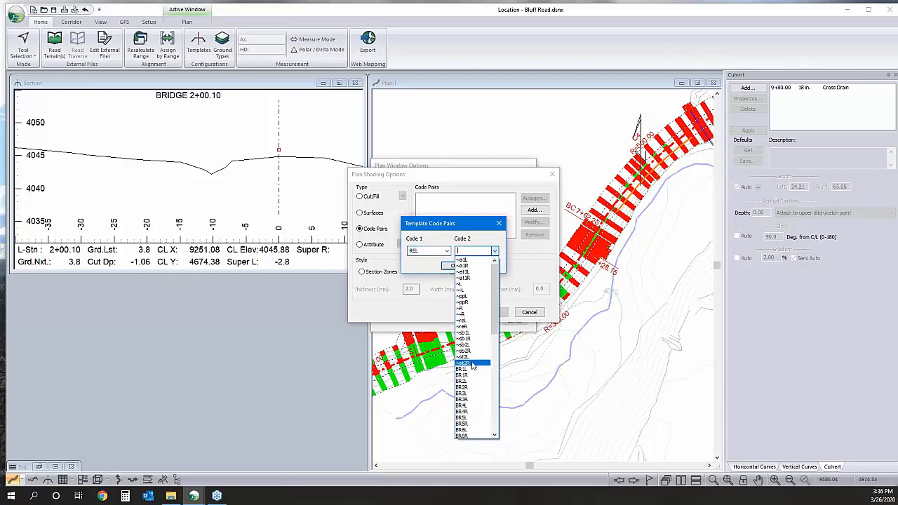
{"action": "scroll", "coordinate": [471, 396], "scroll_direction": "down", "scroll_amount": 10}
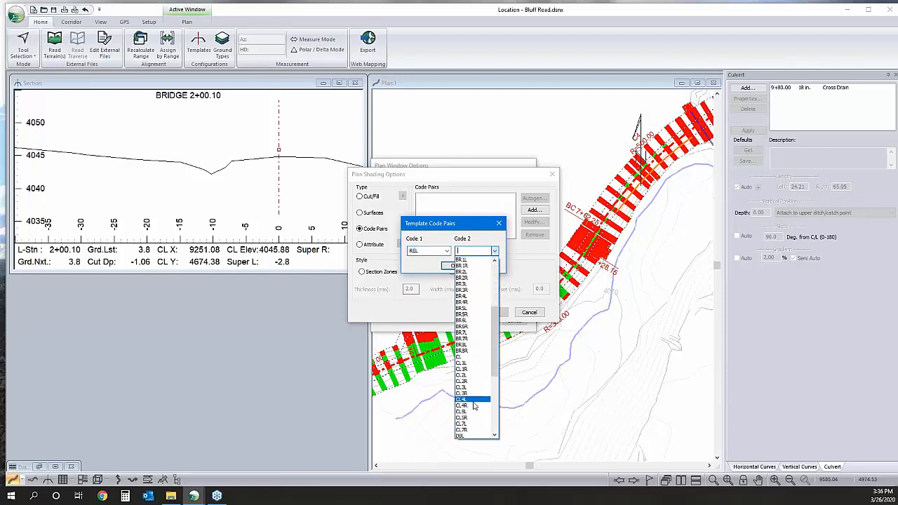
{"action": "scroll", "coordinate": [473, 403], "scroll_direction": "down", "scroll_amount": 2}
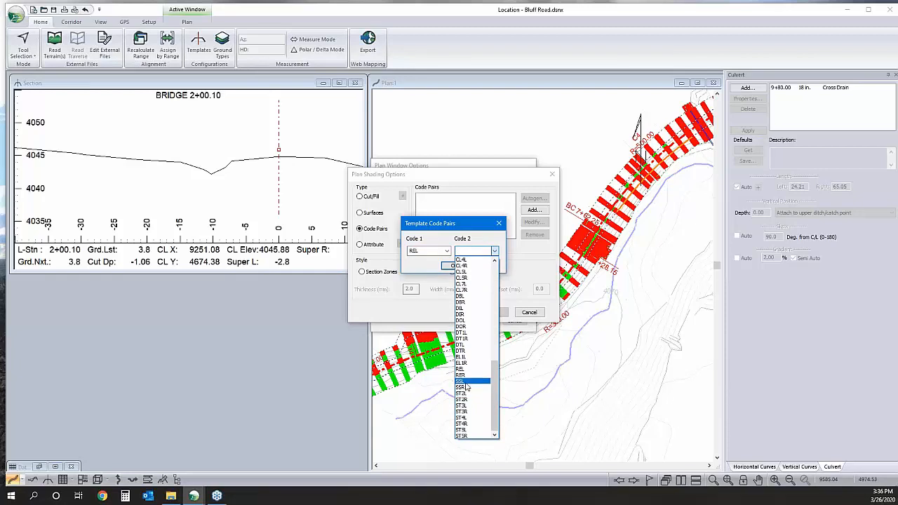
{"action": "left_click", "coordinate": [474, 384]}
{"action": "left_click", "coordinate": [454, 266]}
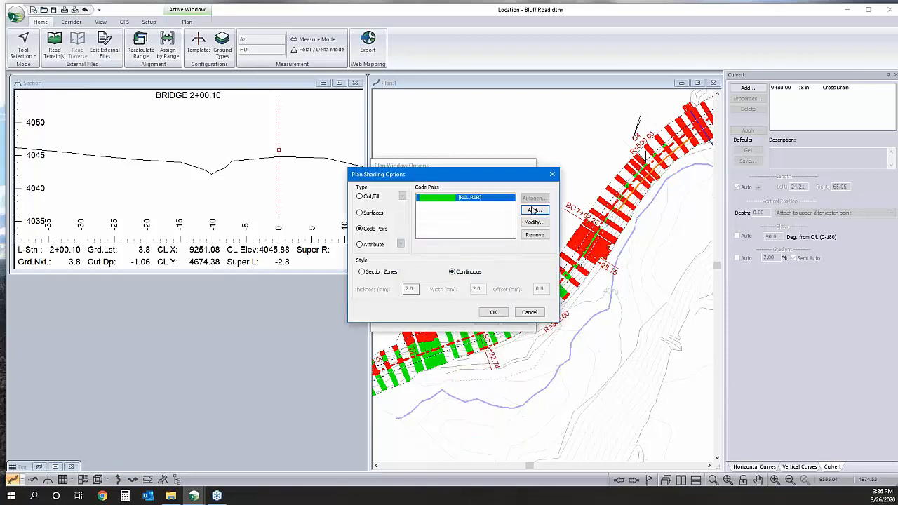
Step: Set the REL,RER shading color to 50% grey with solid opaque hatching, and apply the options to the Plan window
{"action": "left_click", "coordinate": [534, 222]}
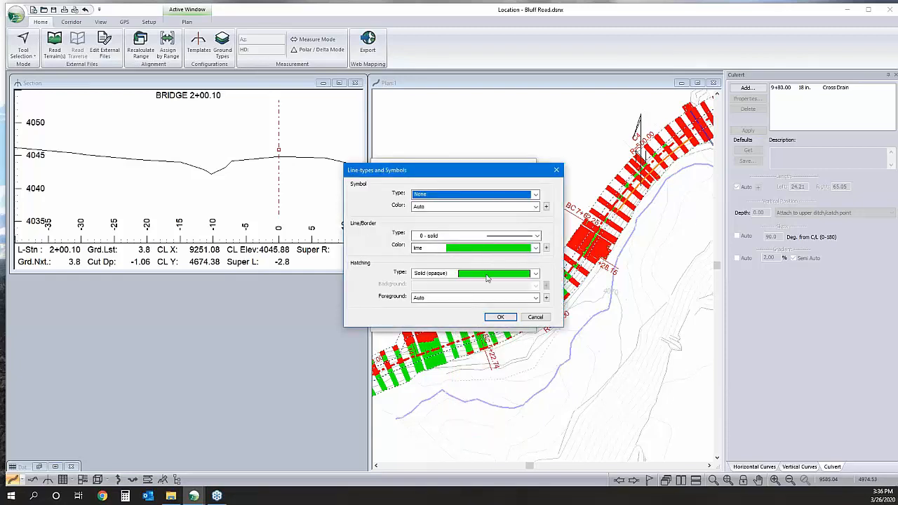
{"action": "left_click", "coordinate": [490, 274]}
{"action": "scroll", "coordinate": [492, 308], "scroll_direction": "up", "scroll_amount": 4}
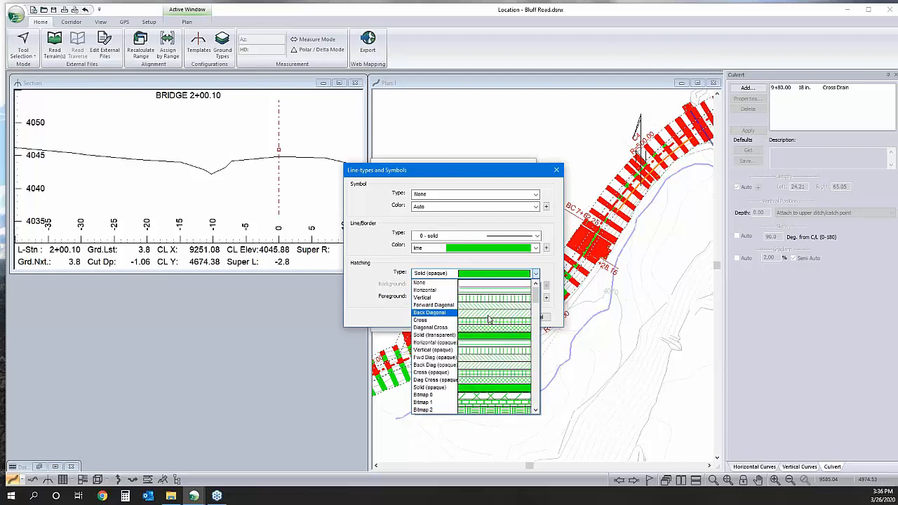
{"action": "left_click", "coordinate": [491, 274]}
{"action": "left_click", "coordinate": [490, 248]}
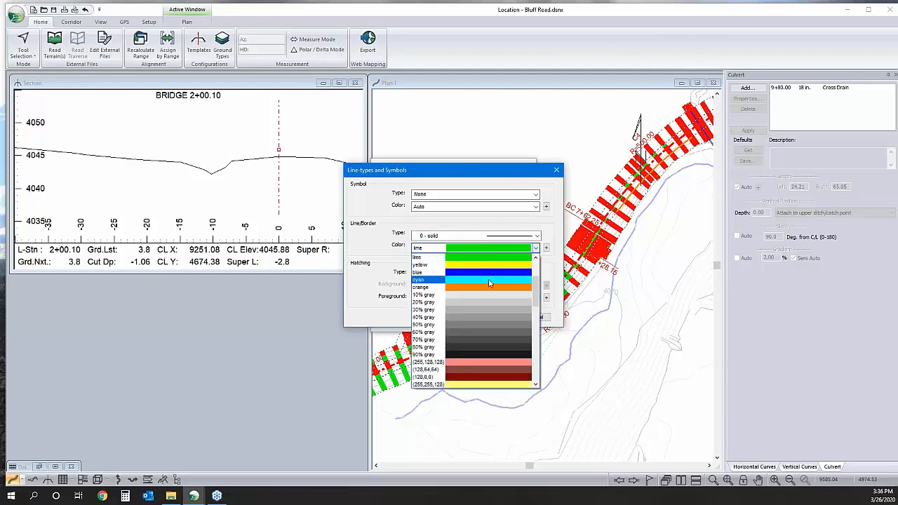
{"action": "left_click", "coordinate": [477, 324]}
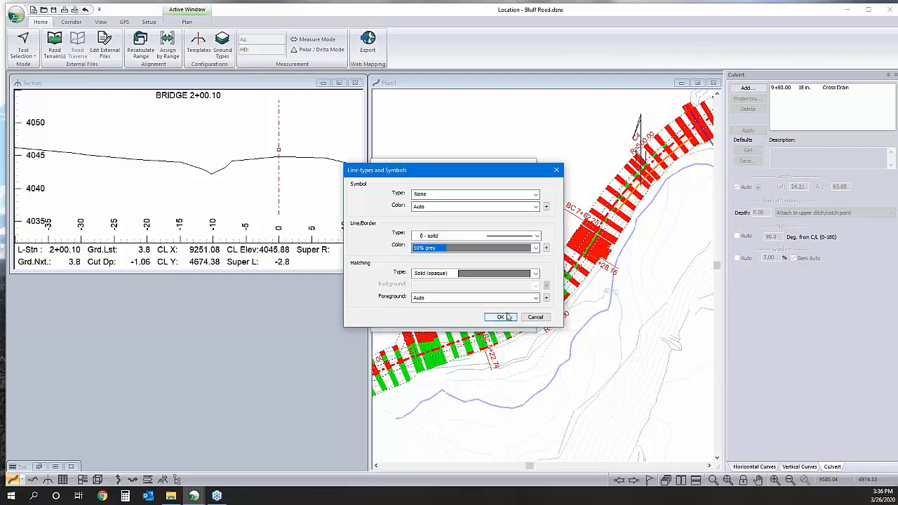
{"action": "left_click", "coordinate": [510, 317]}
{"action": "left_click", "coordinate": [493, 313]}
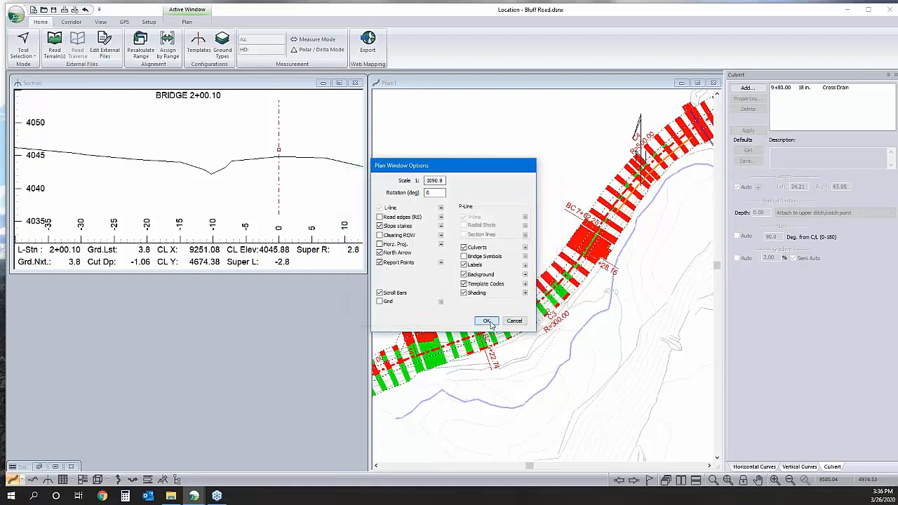
{"action": "left_click", "coordinate": [486, 321]}
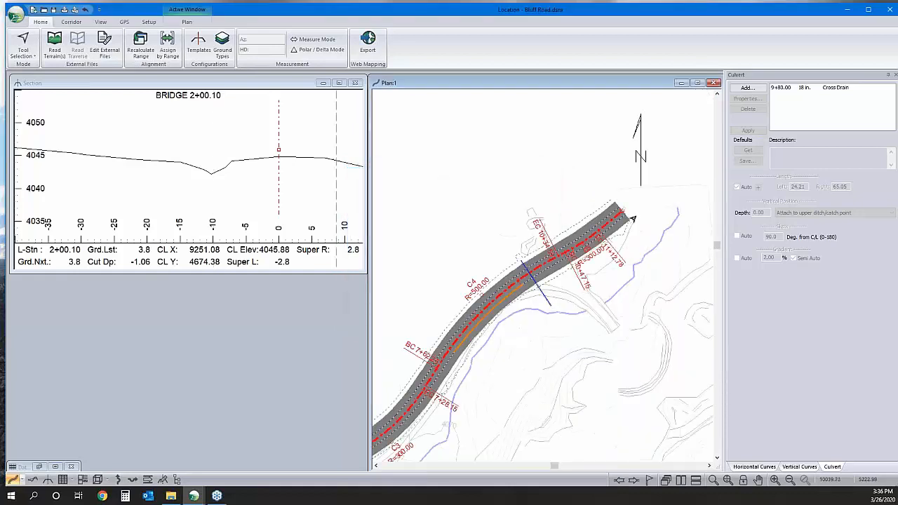